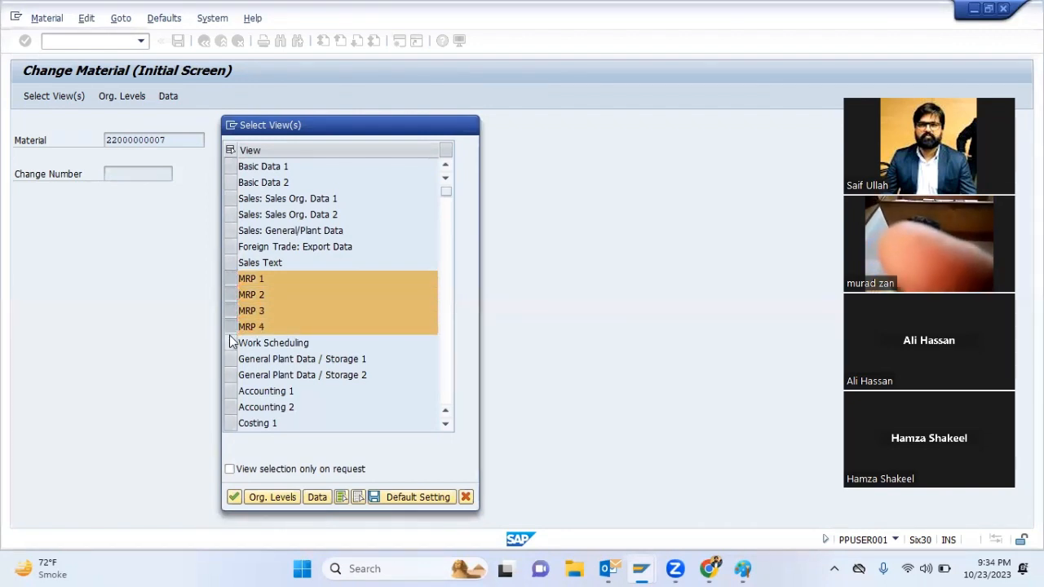
pyautogui.press('Return')
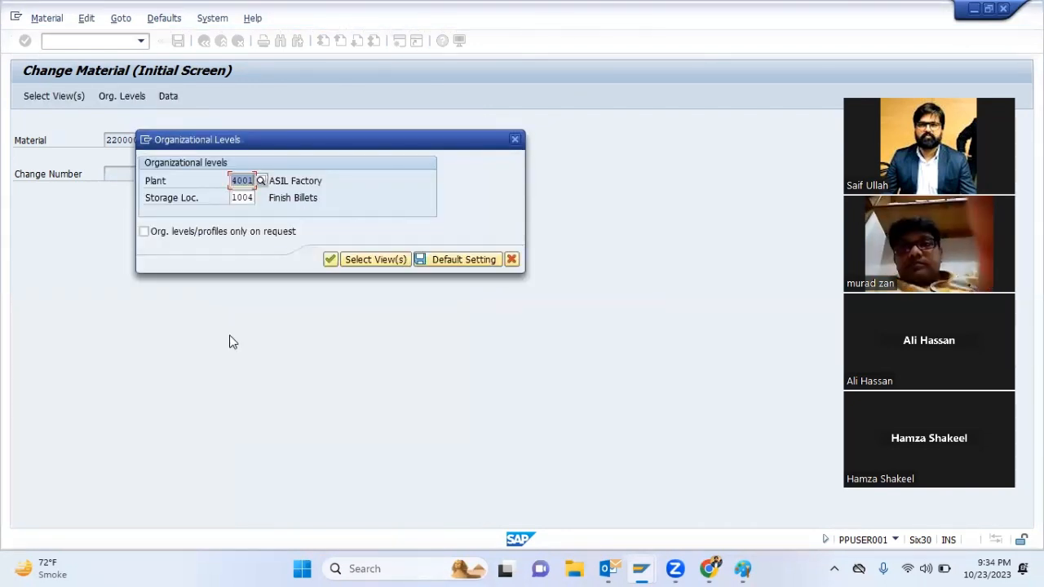
pyautogui.press('Return')
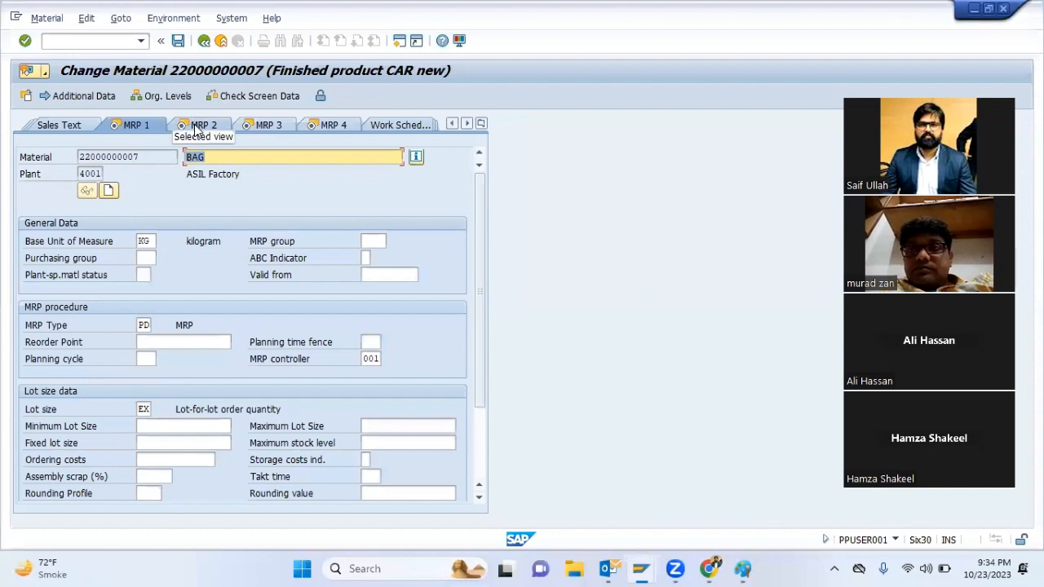
pyautogui.click(196, 129)
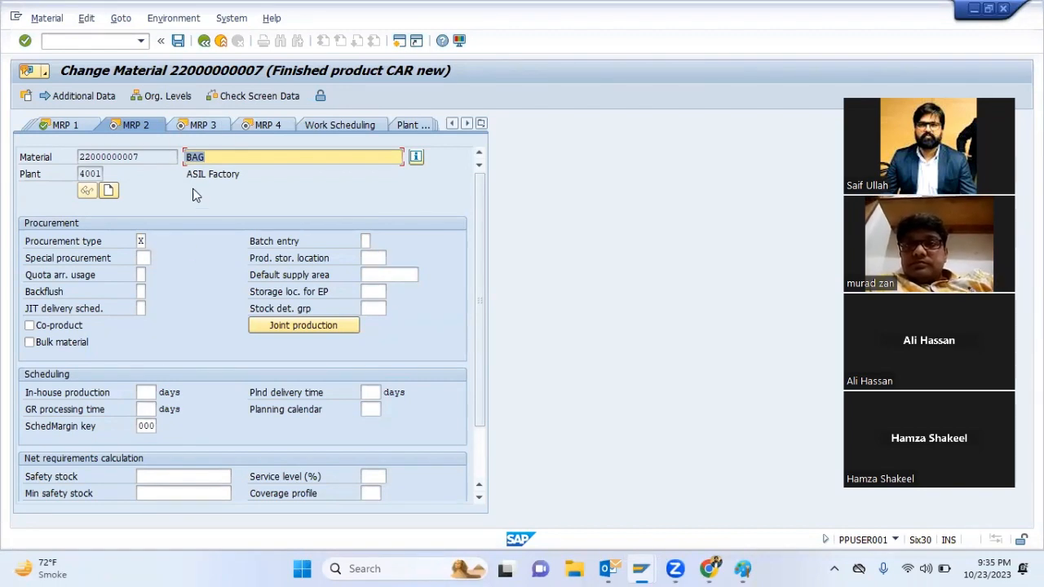
pyautogui.click(207, 127)
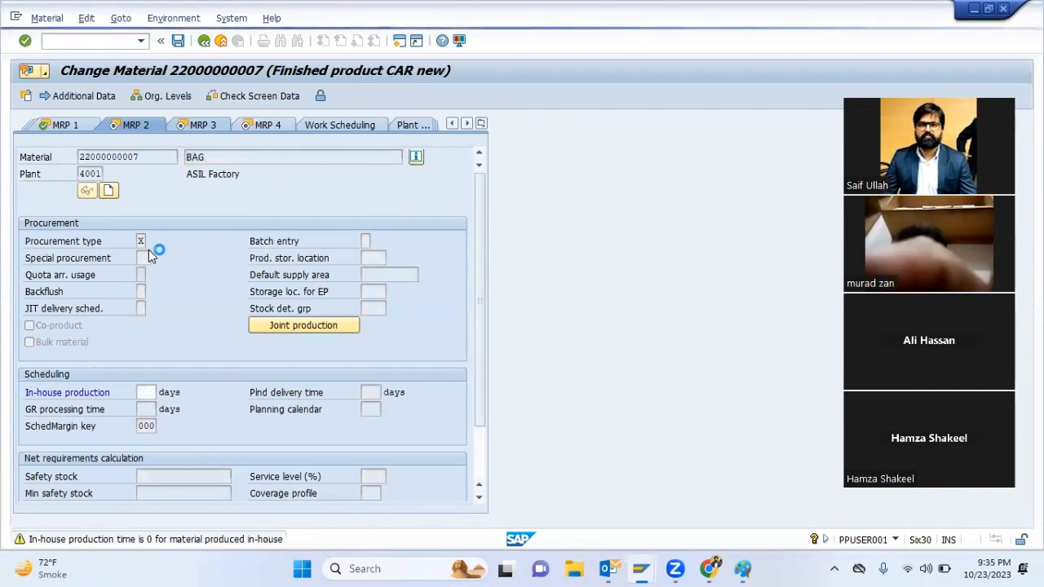
# Set the material's strategy group to 20 in the MRP 3 view and save the material
pyautogui.click(140, 290)
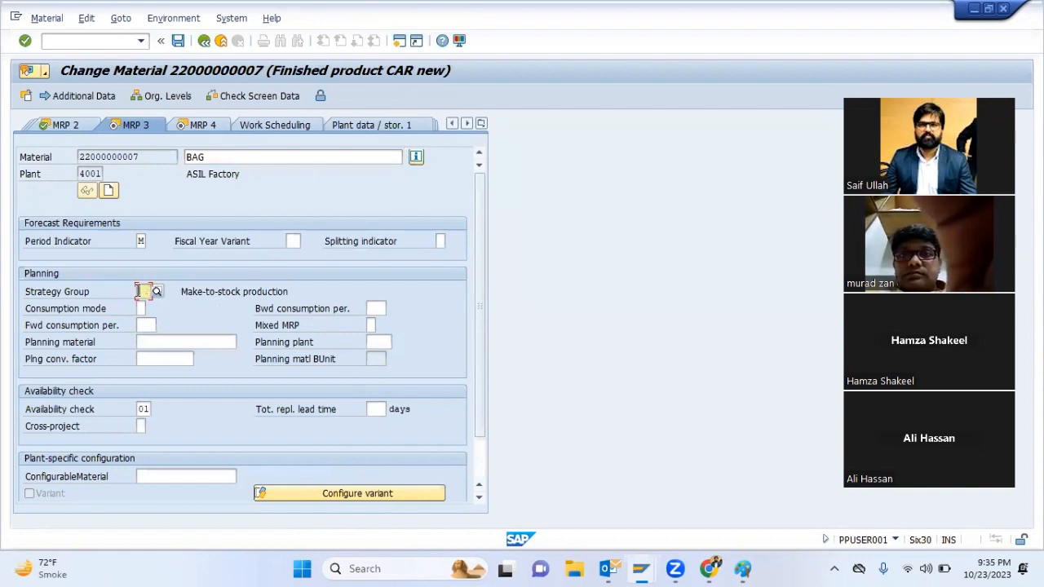
pyautogui.write('20')
pyautogui.press('Return')
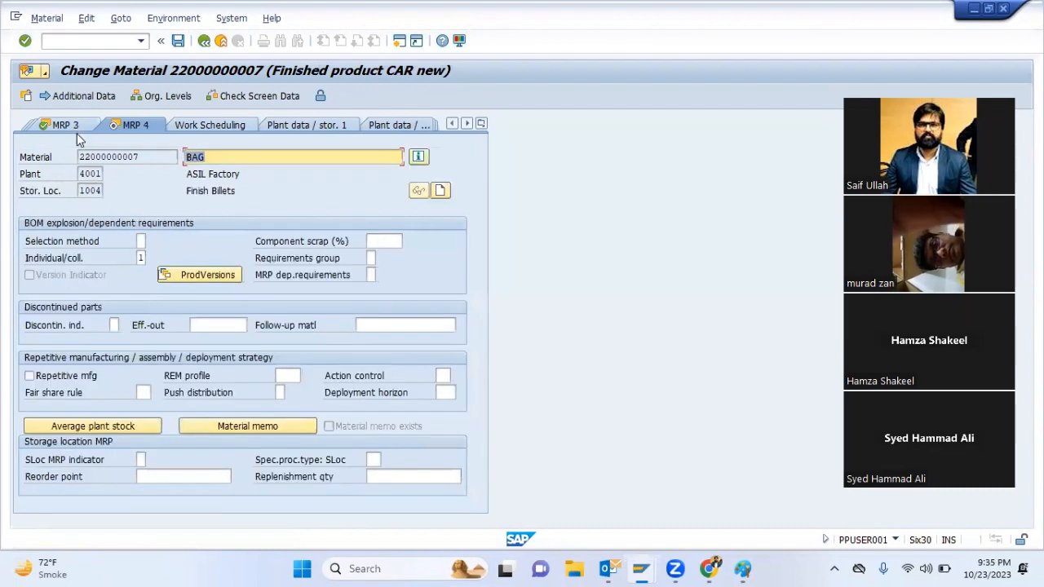
pyautogui.click(75, 128)
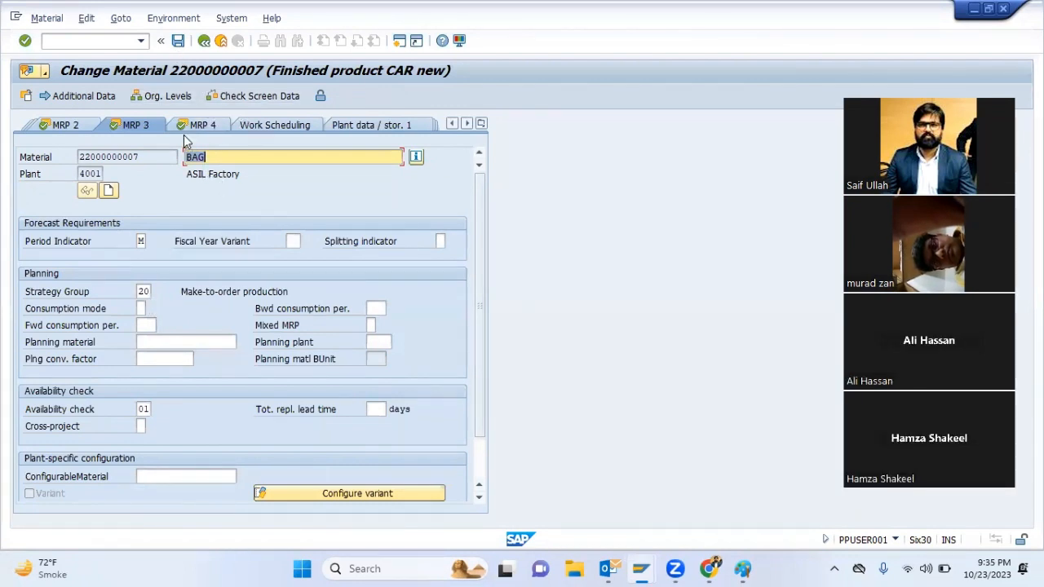
pyautogui.click(191, 123)
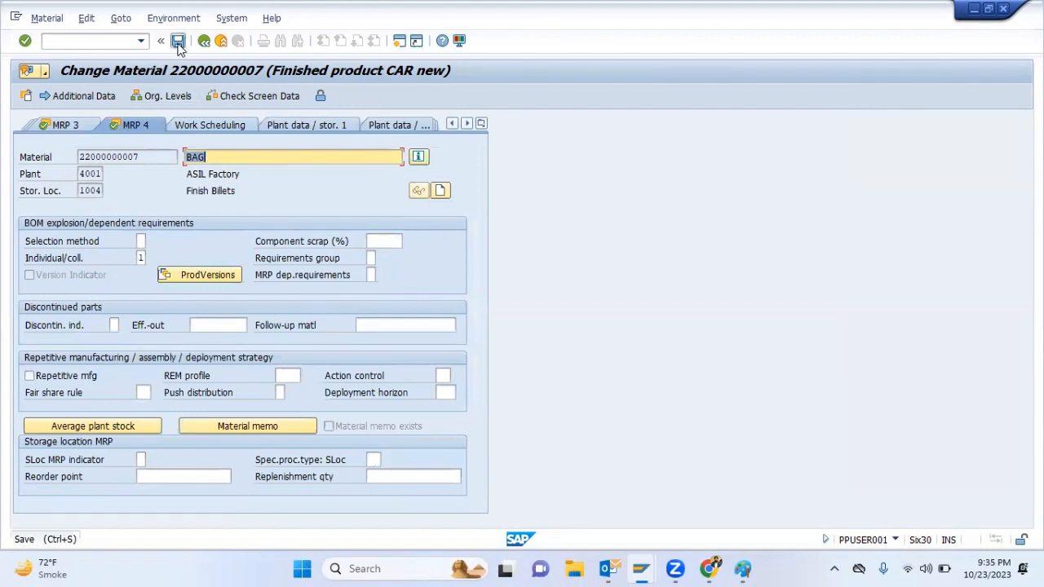
pyautogui.click(178, 41)
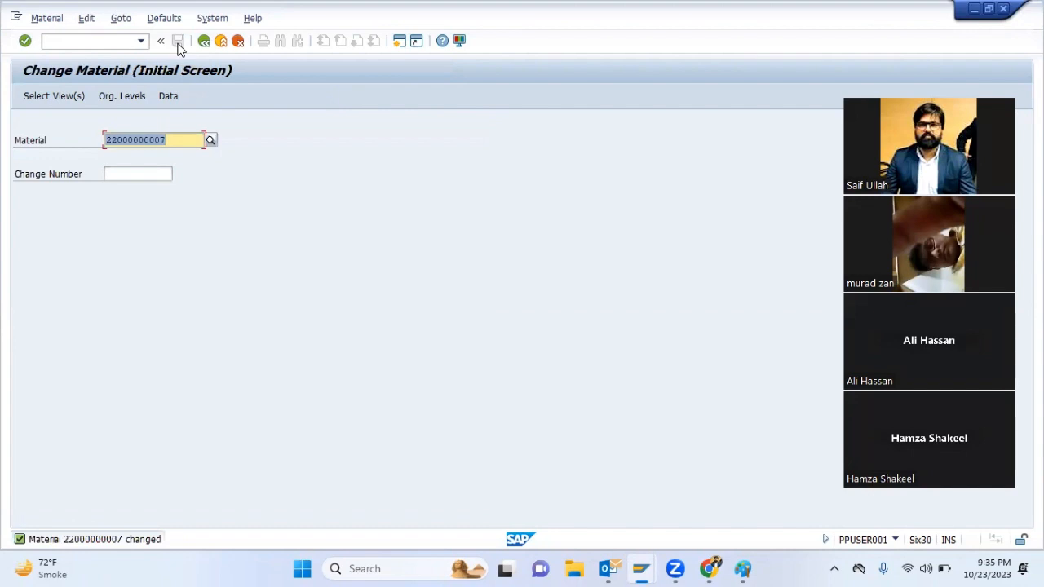
# Leave the material change screen and start transaction VA01 to create a sales order
pyautogui.press('Right')
pyautogui.press('F3')
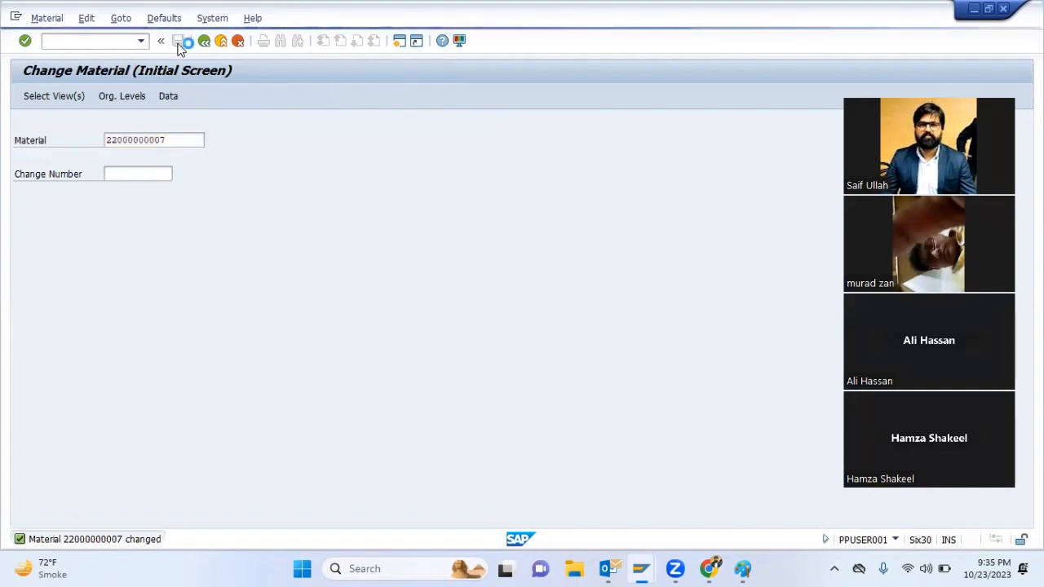
pyautogui.write('va01')
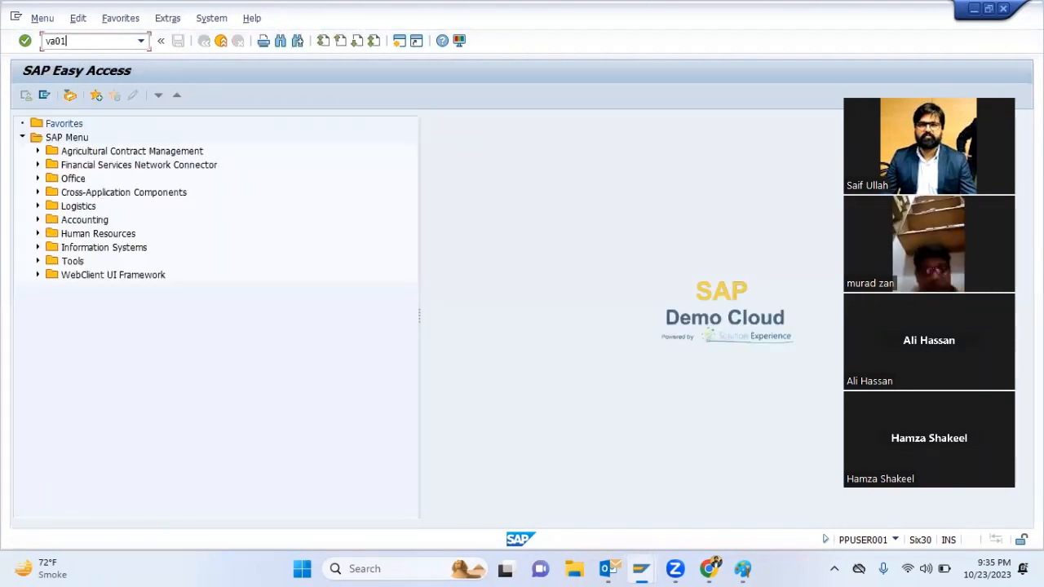
pyautogui.press('Return')
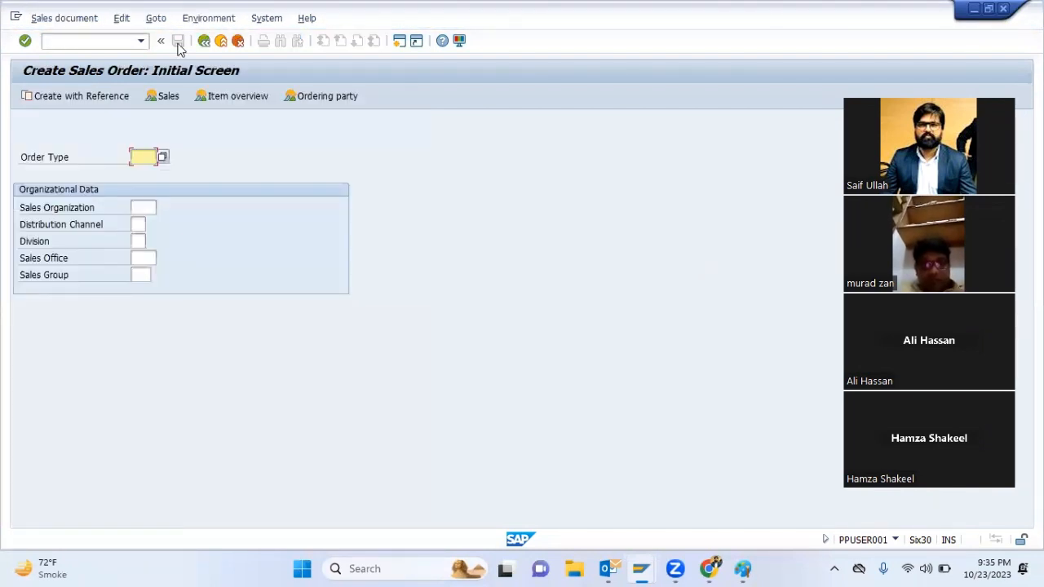
# Set order type ZMUO, sales organization 4001 and distribution channel 01, and continue to the order overview
pyautogui.press('Down')
pyautogui.press('Tab')
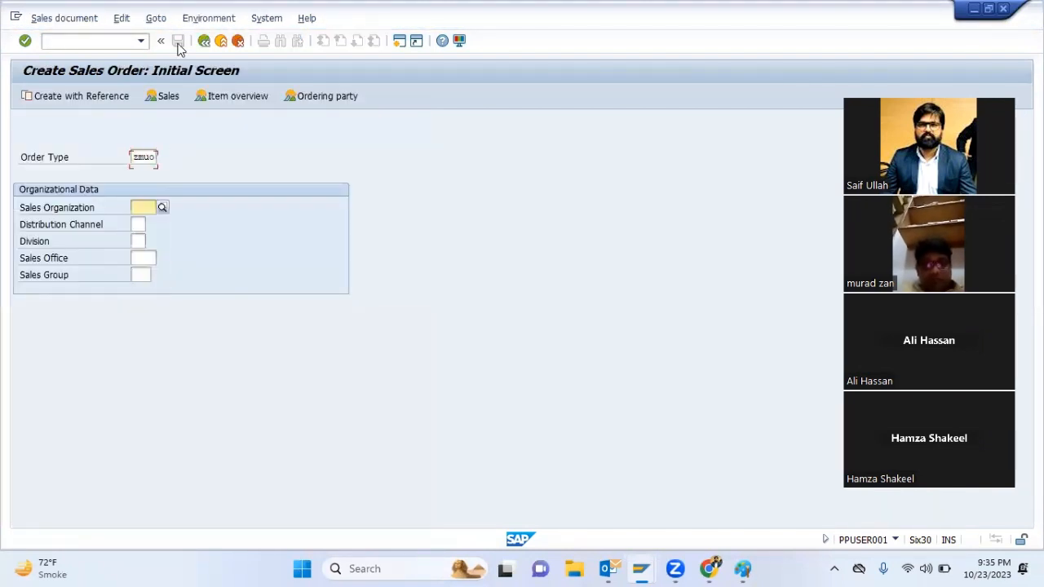
pyautogui.press('Down')
pyautogui.press('Tab')
pyautogui.press('Down')
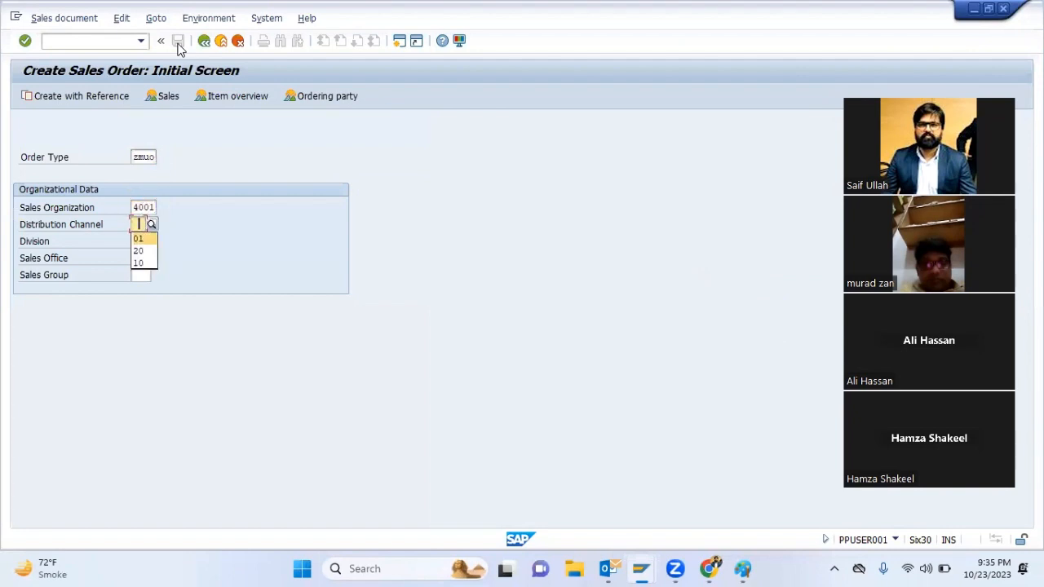
pyautogui.press('Return')
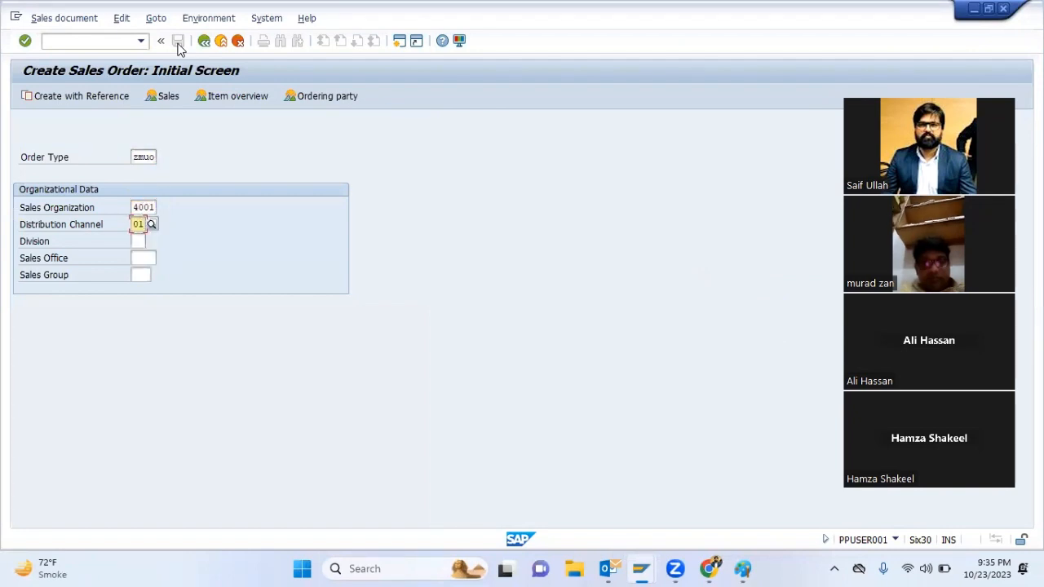
pyautogui.press('Return')
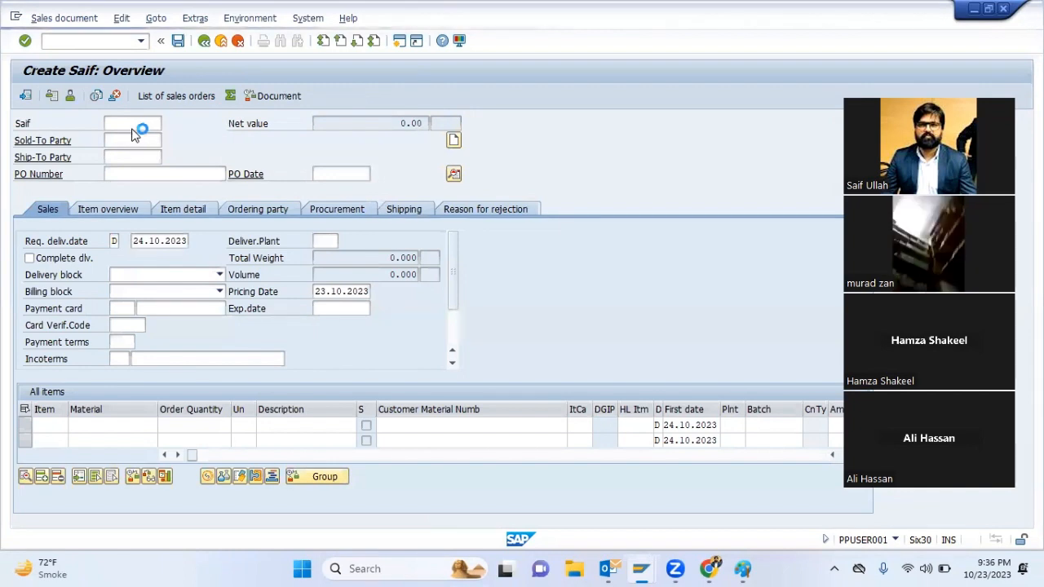
pyautogui.click(128, 140)
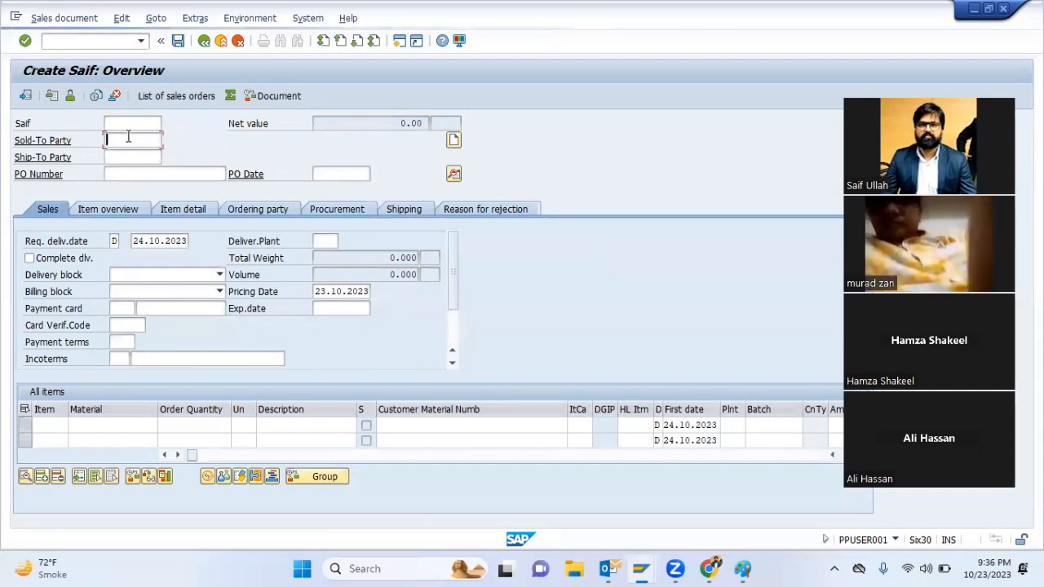
pyautogui.press('Down')
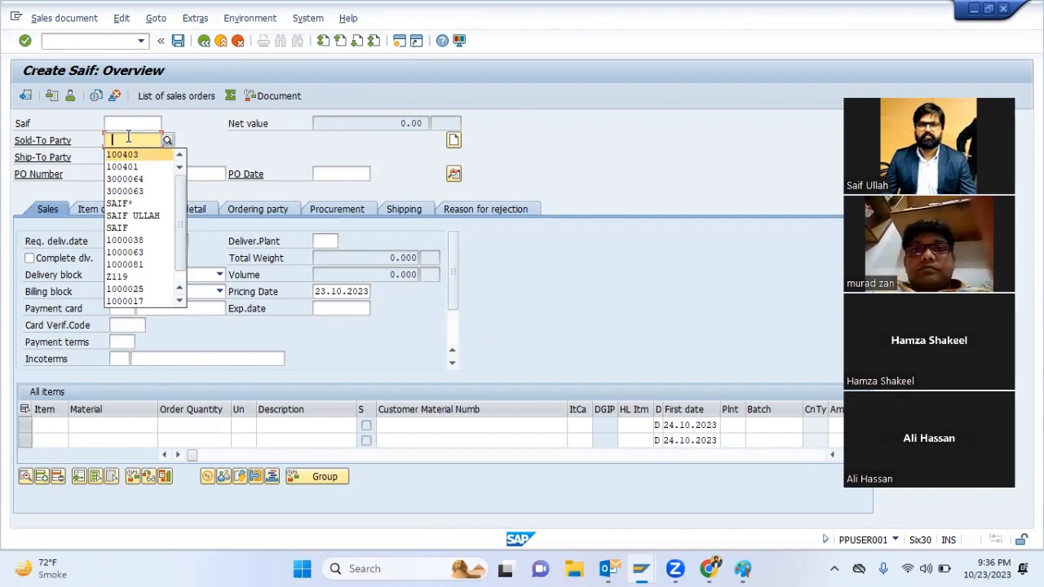
pyautogui.press('Down')
pyautogui.press('Down')
pyautogui.press('Down')
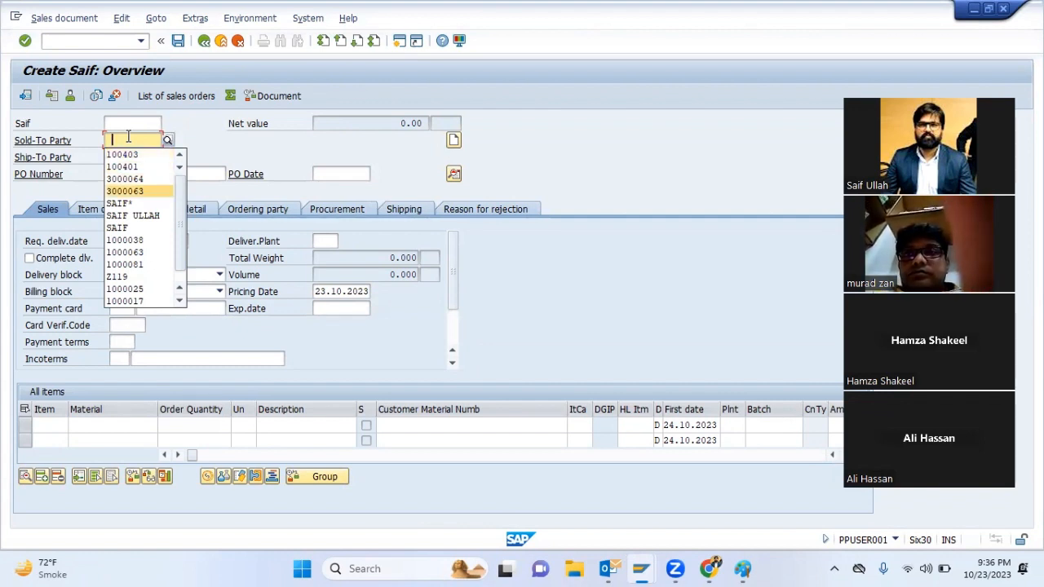
pyautogui.press('Up')
pyautogui.press('Up')
pyautogui.press('Up')
pyautogui.press('Return')
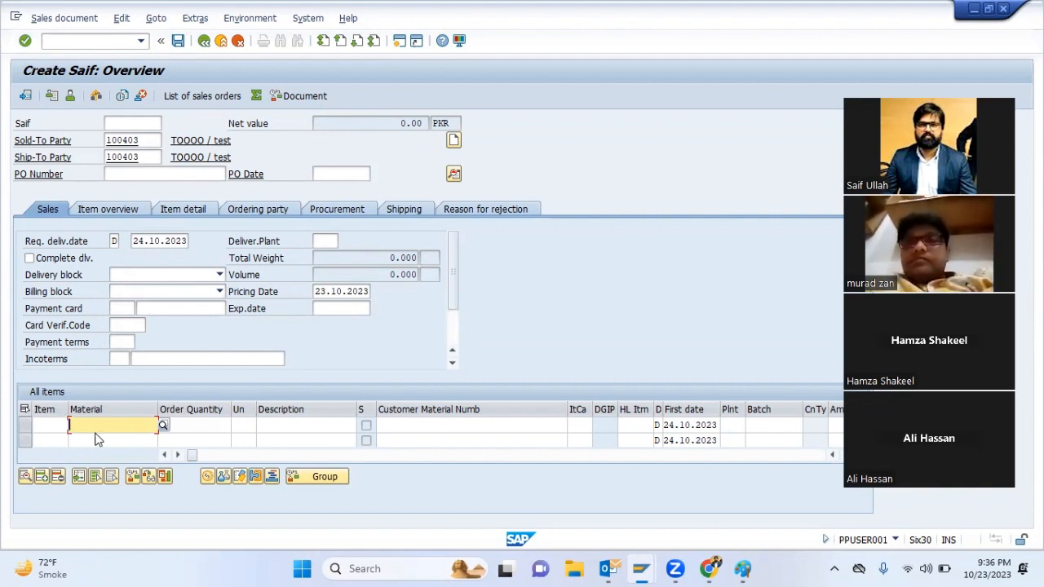
pyautogui.hotkey('ctrl', 'v')
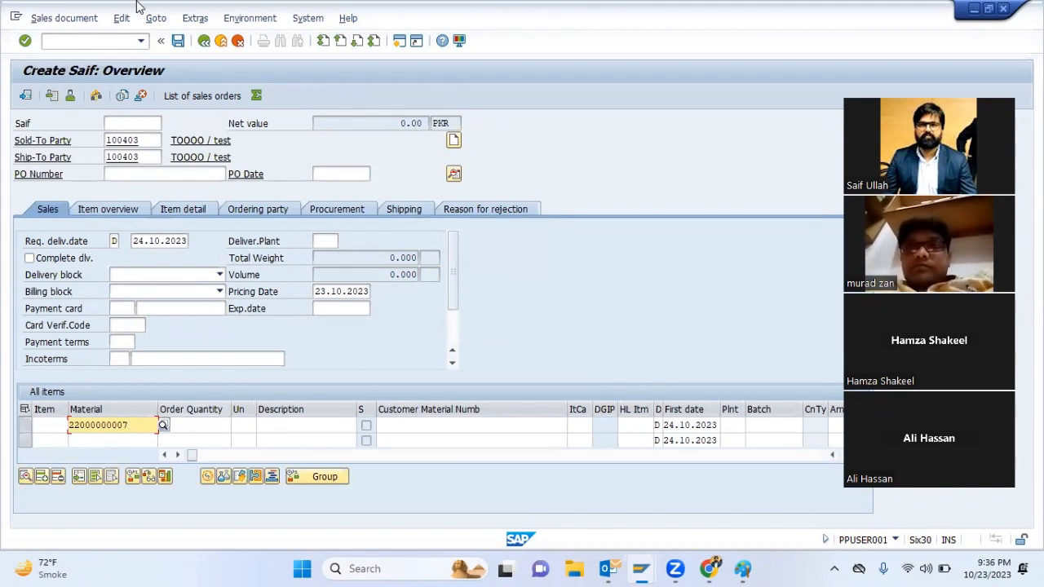
# Set the requested delivery date to 25.11.2023 and the delivering plant to 4001
pyautogui.click(132, 240)
pyautogui.moveTo(132, 242); pyautogui.dragTo(234, 243)
pyautogui.write('2')
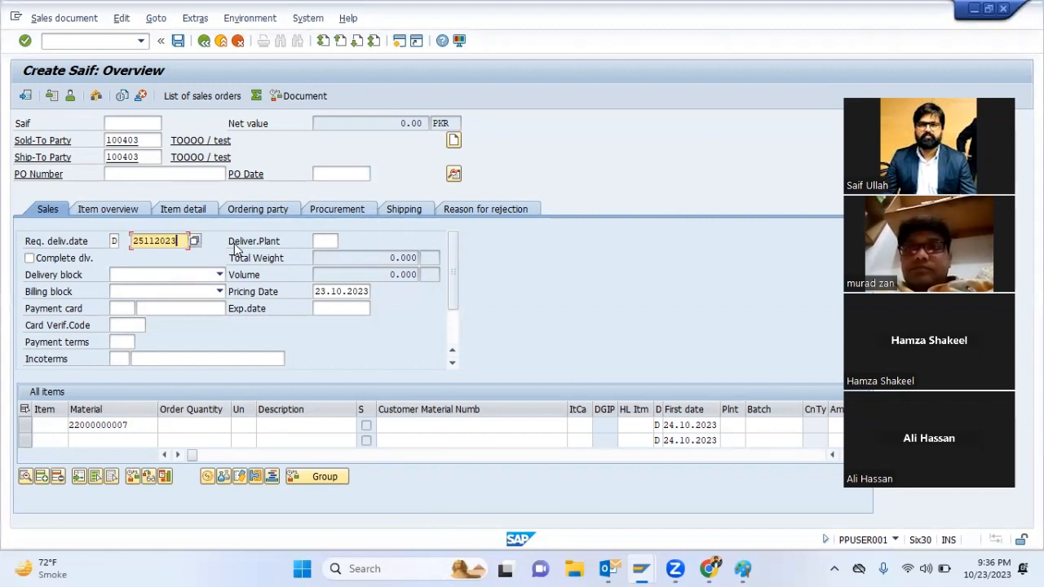
pyautogui.write('5112023')
pyautogui.click(334, 241)
pyautogui.write('400')
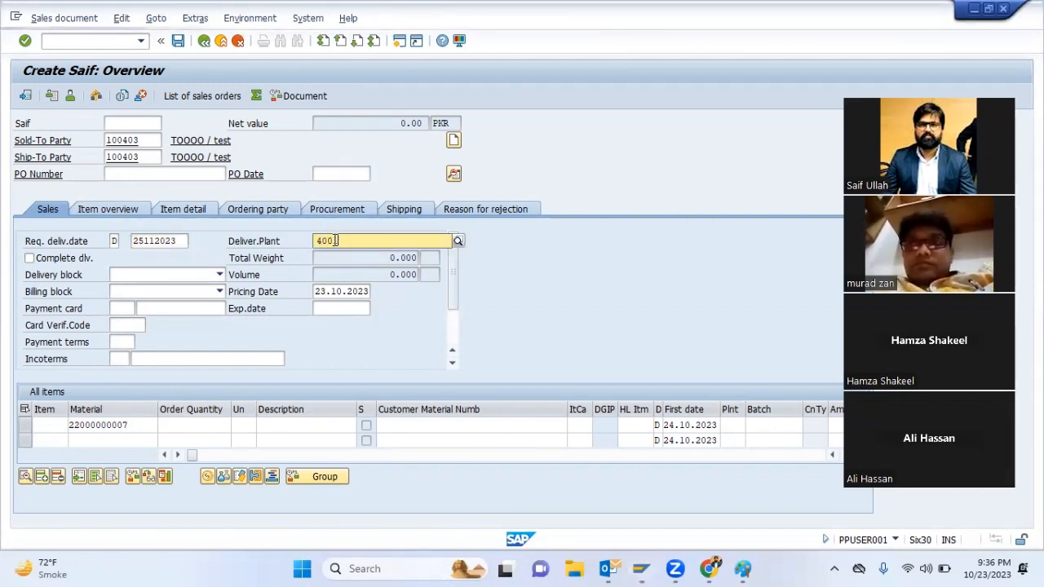
pyautogui.press('Tab')
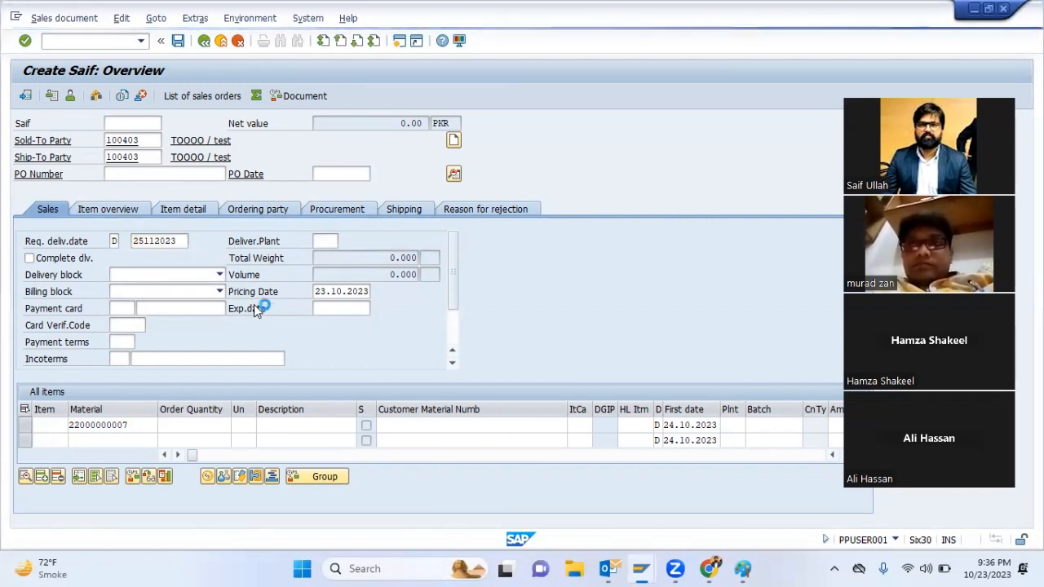
pyautogui.click(318, 291)
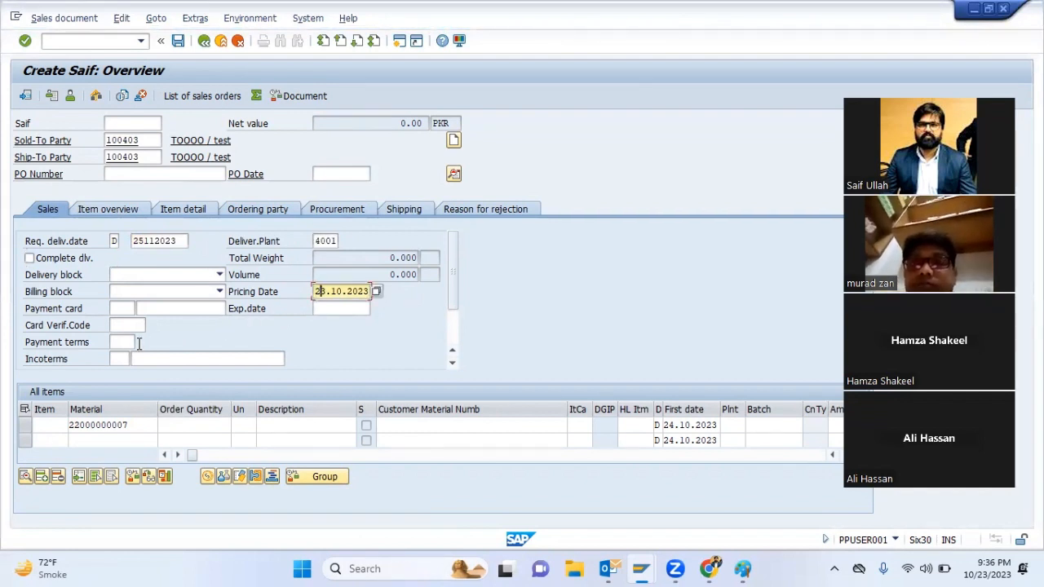
# Set the payment terms to JK02 and the Incoterms to FOB KARACHI
pyautogui.click(132, 343)
pyautogui.write('JK01')
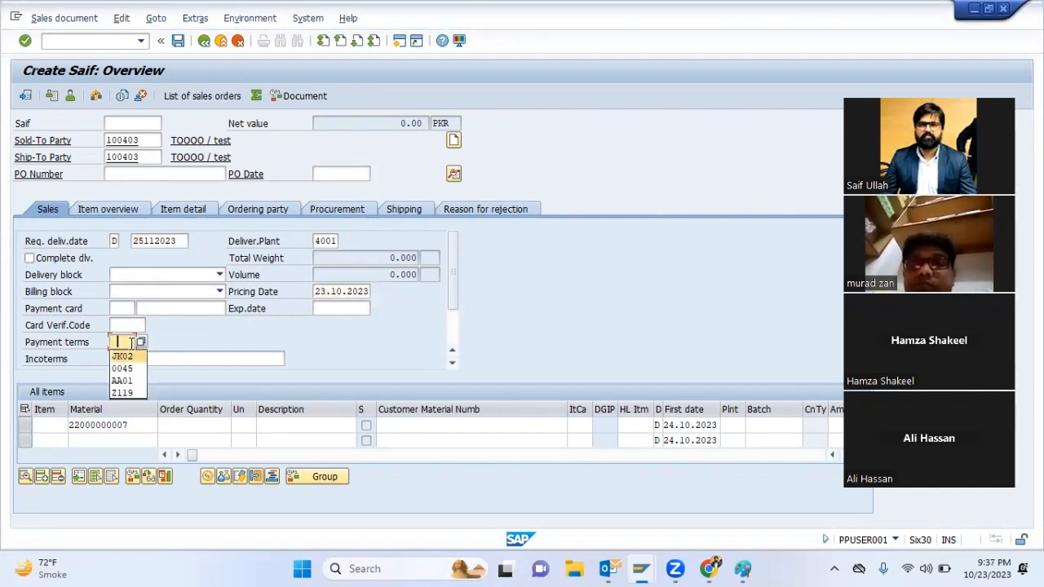
pyautogui.press('Tab')
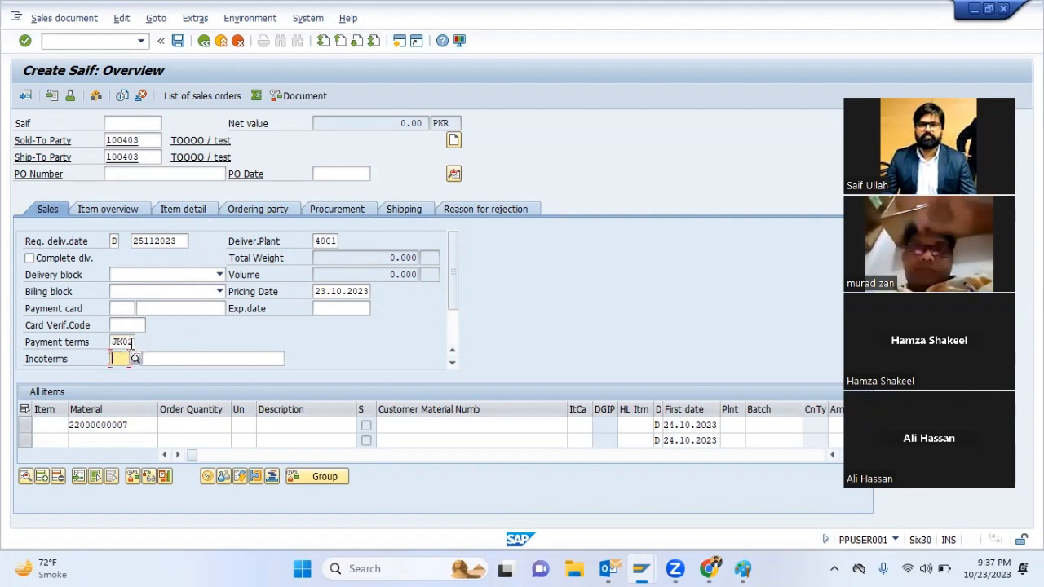
pyautogui.write('FOB')
pyautogui.press('Tab')
pyautogui.write('KARACHI')
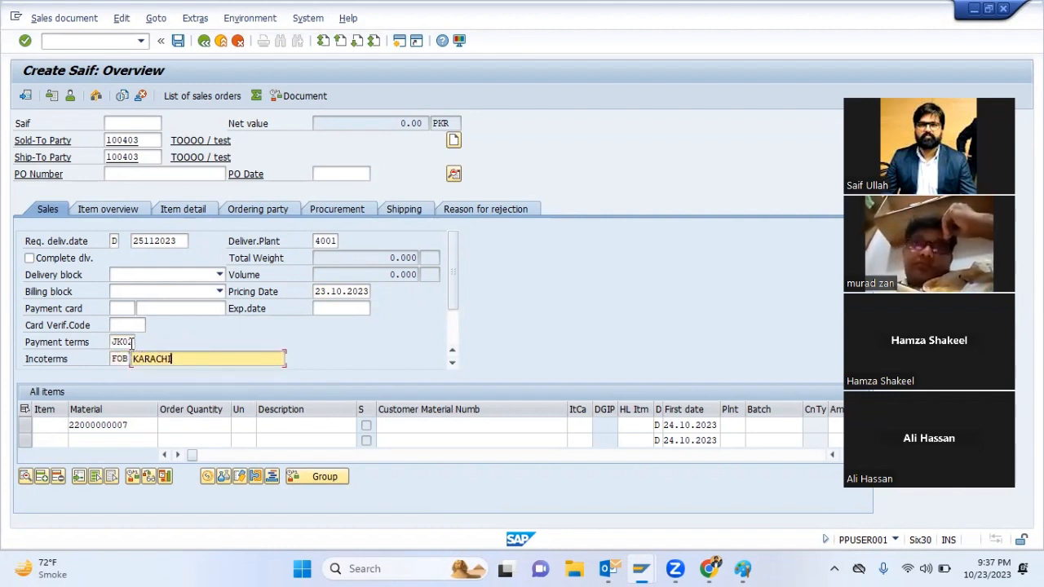
pyautogui.click(203, 424)
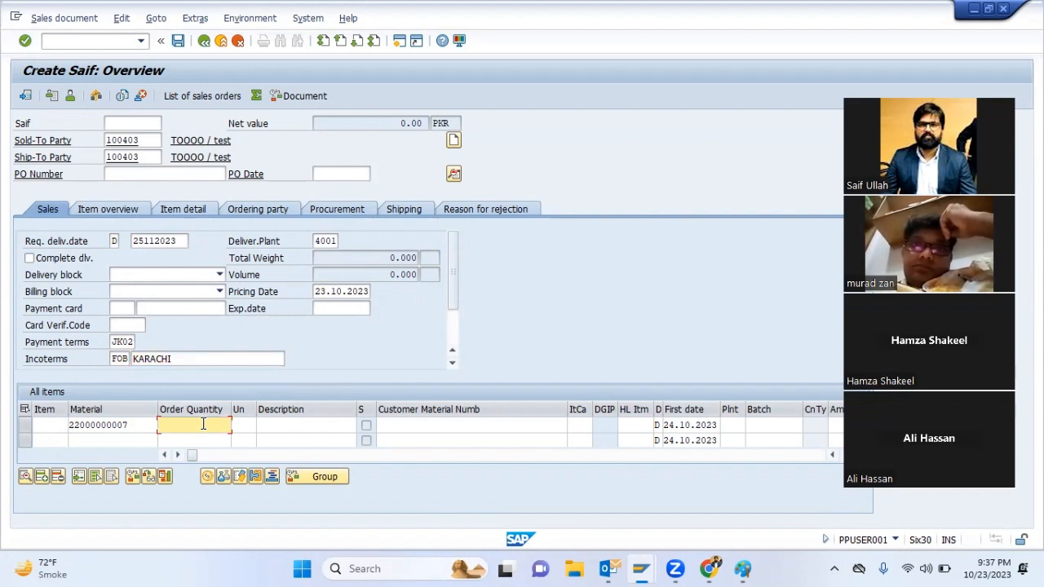
pyautogui.write('5')
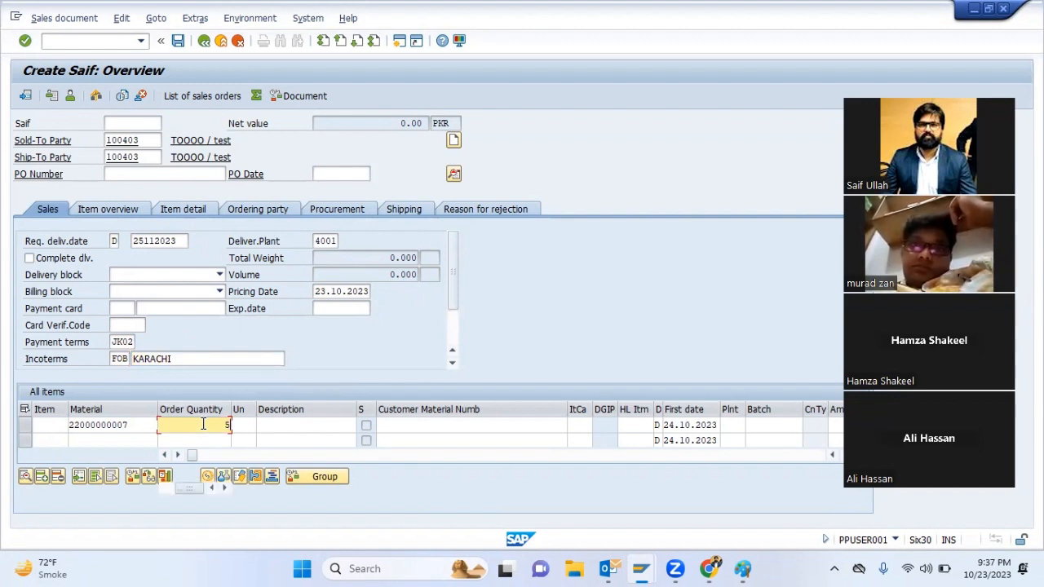
pyautogui.write('000')
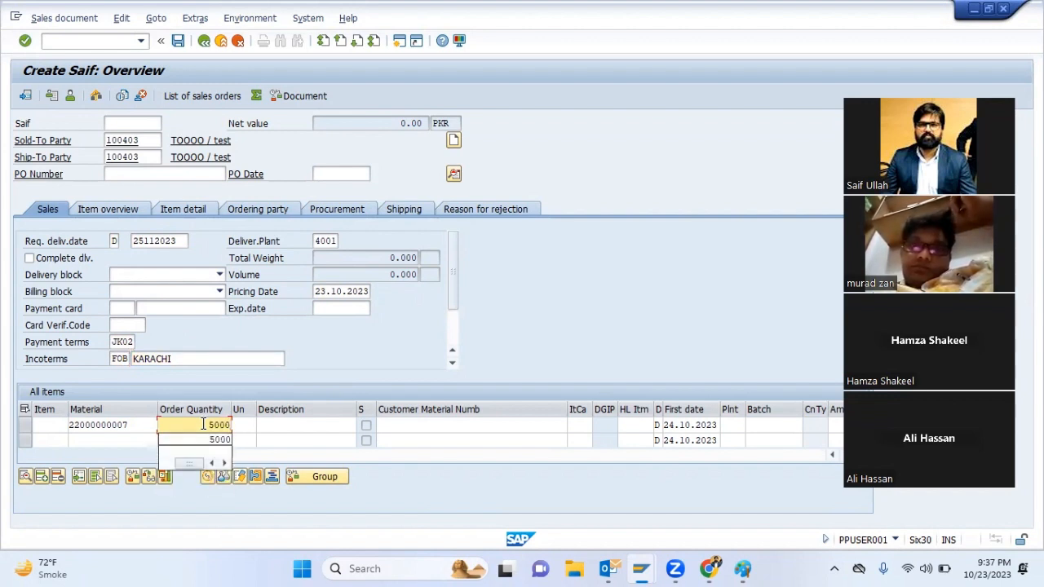
pyautogui.press('Return')
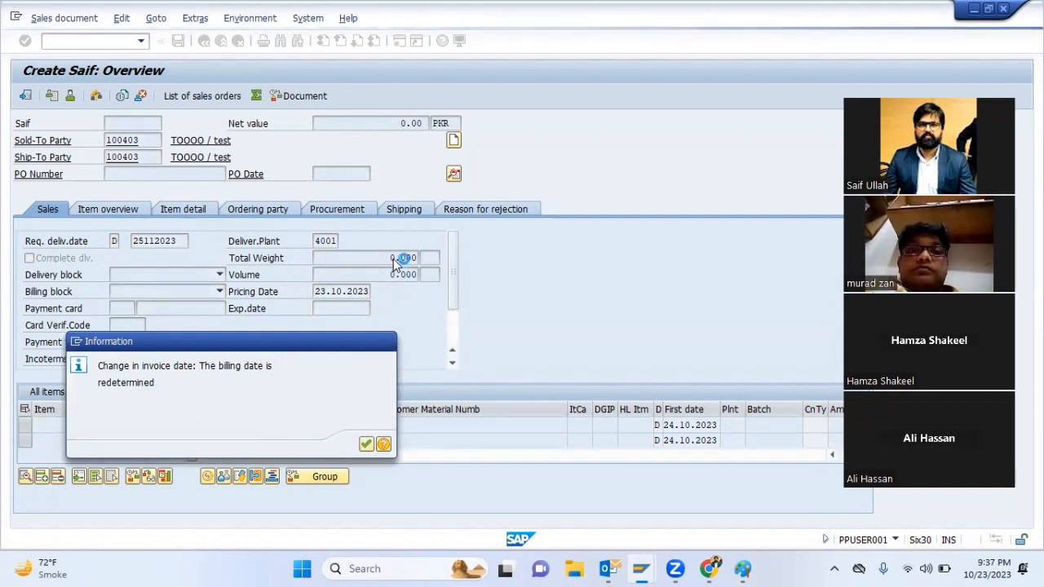
pyautogui.press('Return')
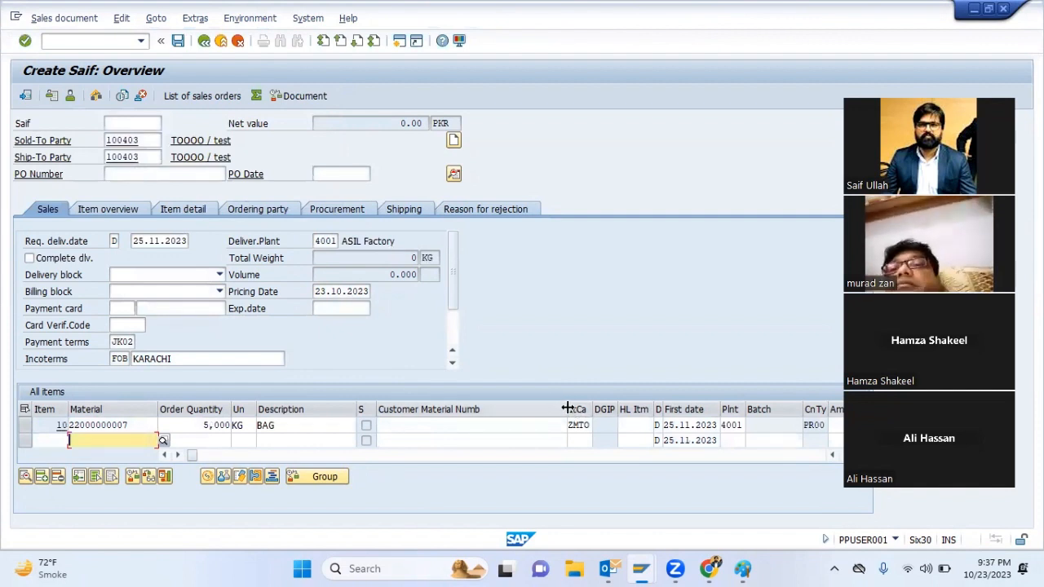
# Narrow the customer material number column in the item table and highlight the first item's material number
pyautogui.moveTo(567, 408); pyautogui.dragTo(417, 408)
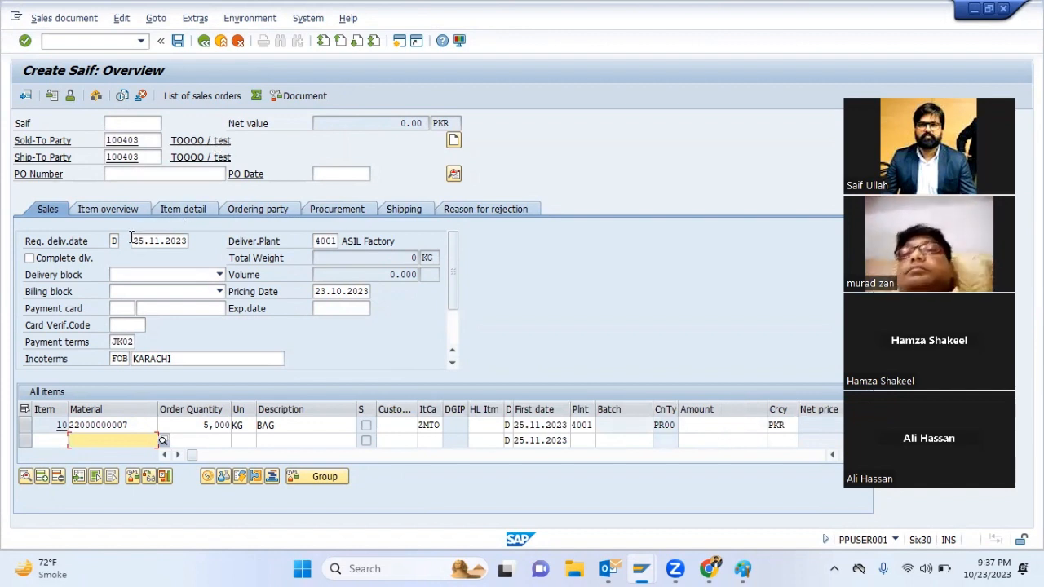
pyautogui.moveTo(72, 425); pyautogui.dragTo(135, 425)
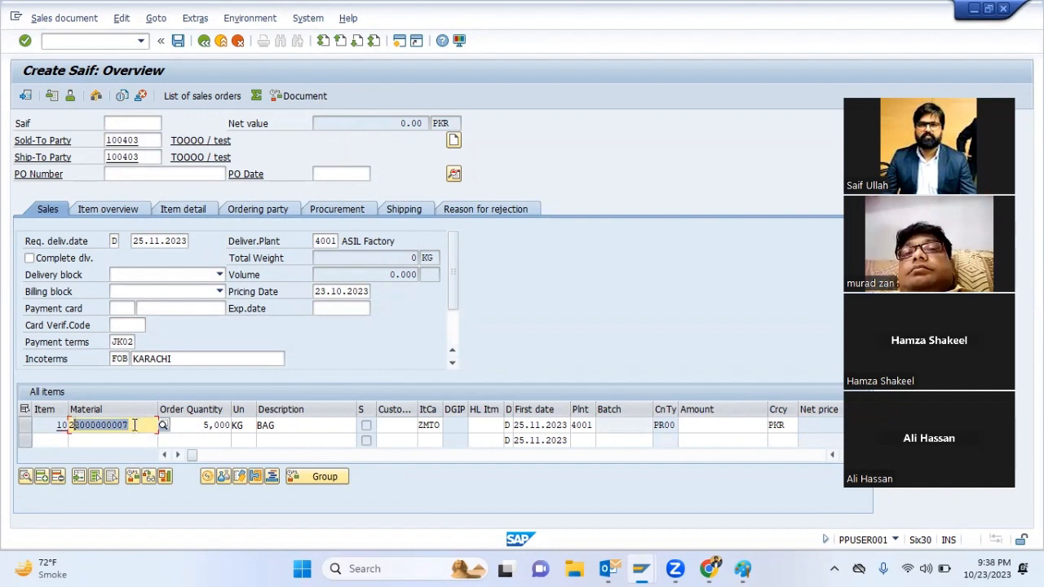
# Enter a price amount of 1200 PKR for the first order item and highlight the order's net value
pyautogui.click(198, 425)
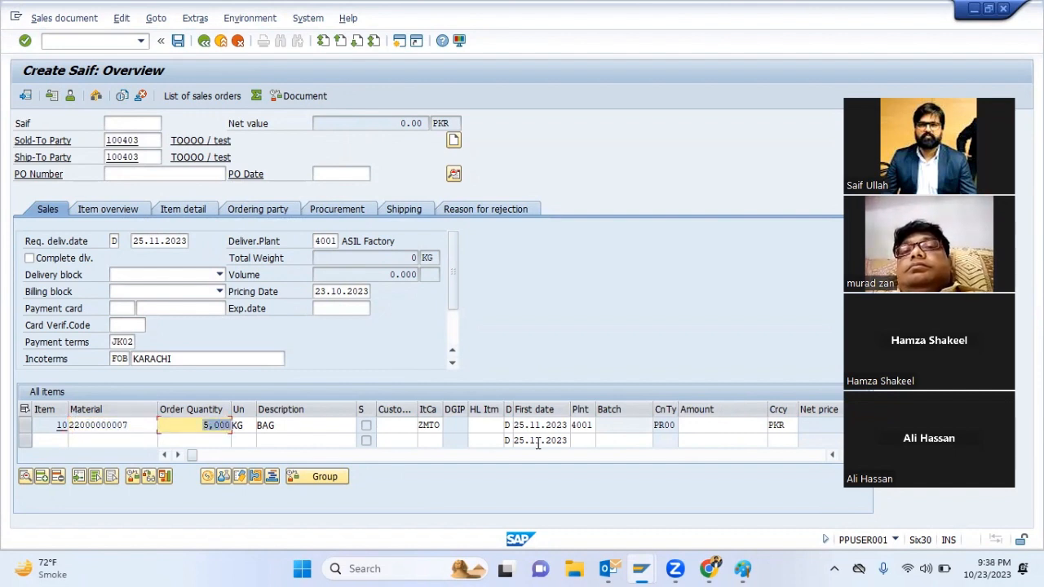
pyautogui.click(693, 424)
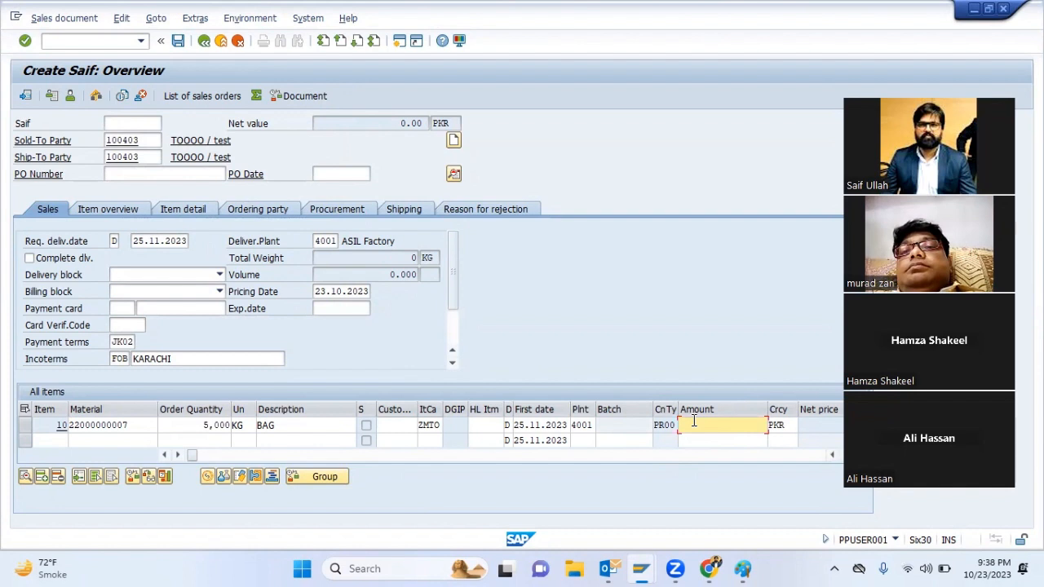
pyautogui.write('1200')
pyautogui.press('Return')
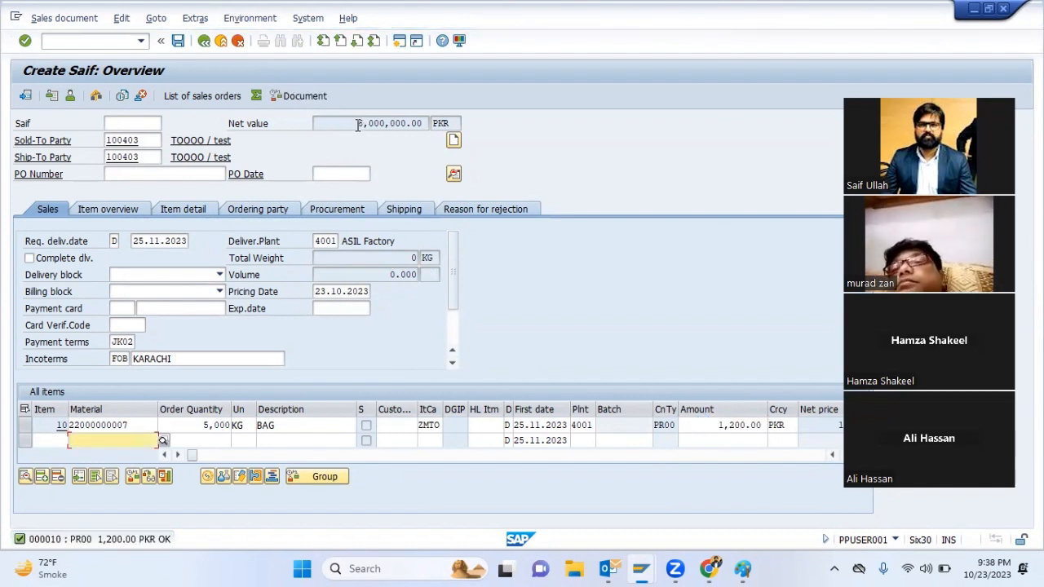
pyautogui.moveTo(358, 124); pyautogui.dragTo(420, 124)
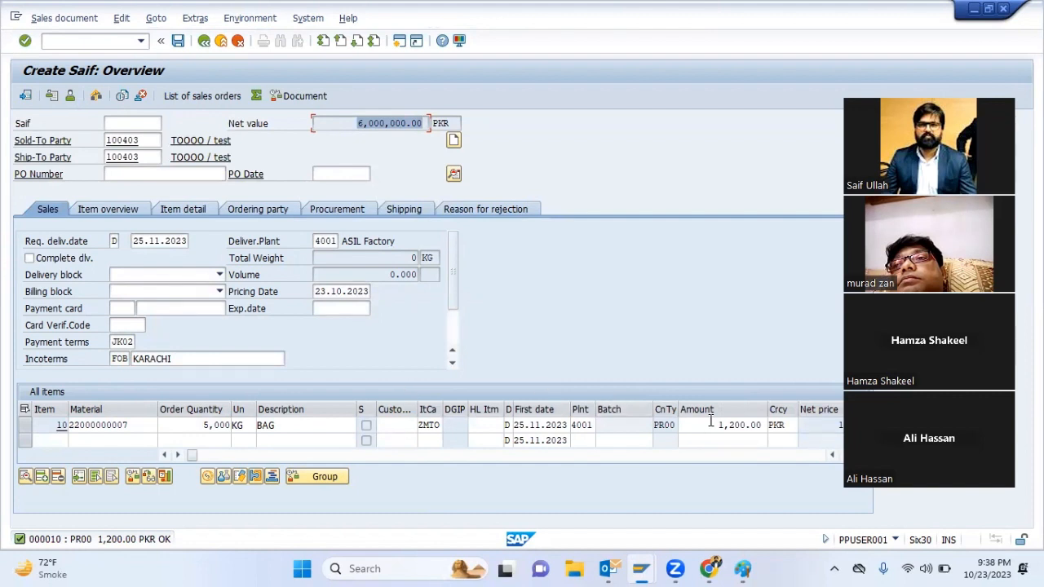
# Set the first item's price amount to 50 PKR and save the sales order as incomplete
pyautogui.moveTo(710, 421); pyautogui.dragTo(794, 421)
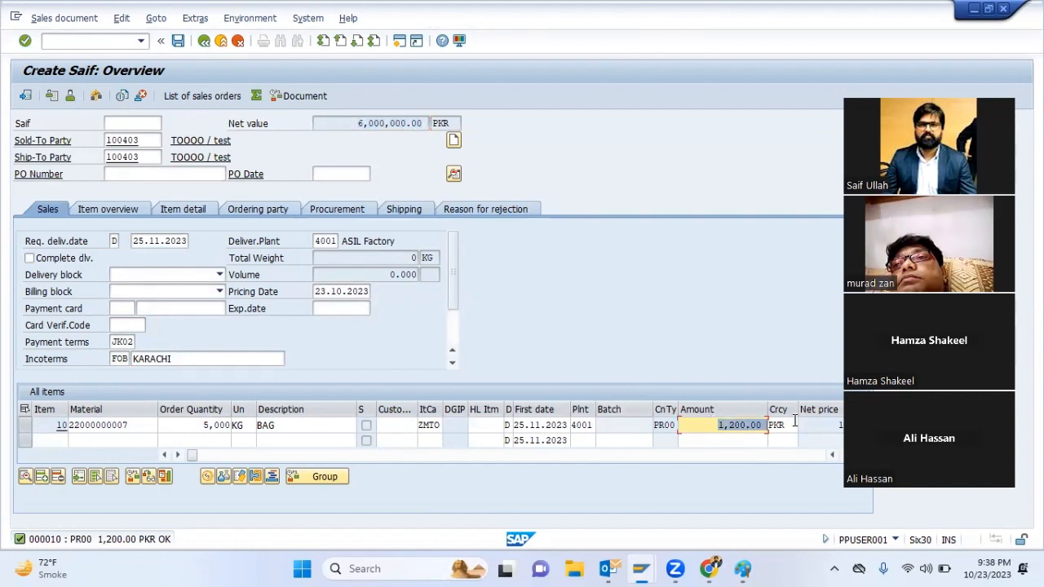
pyautogui.write('50')
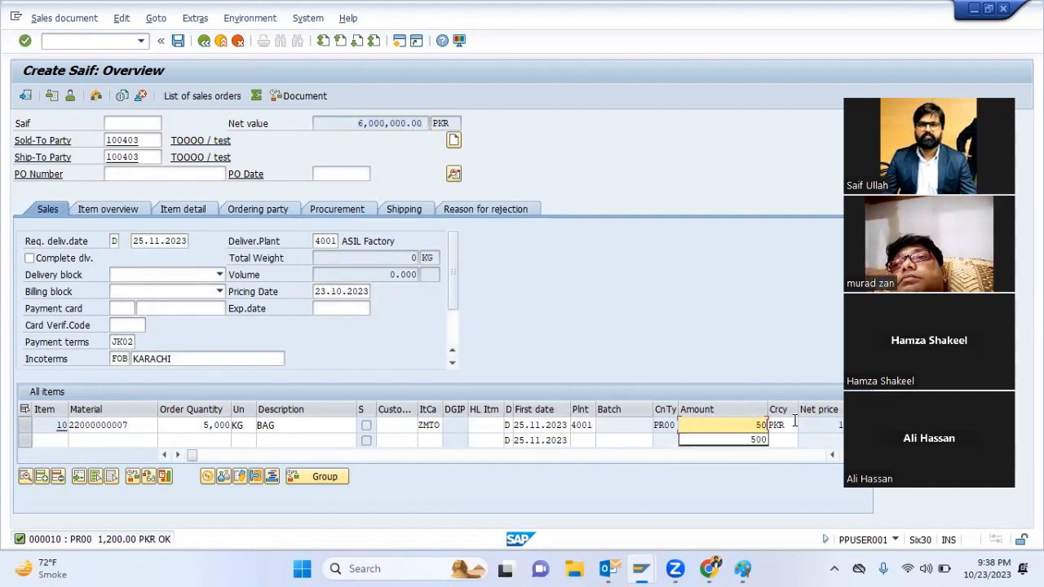
pyautogui.press('Return')
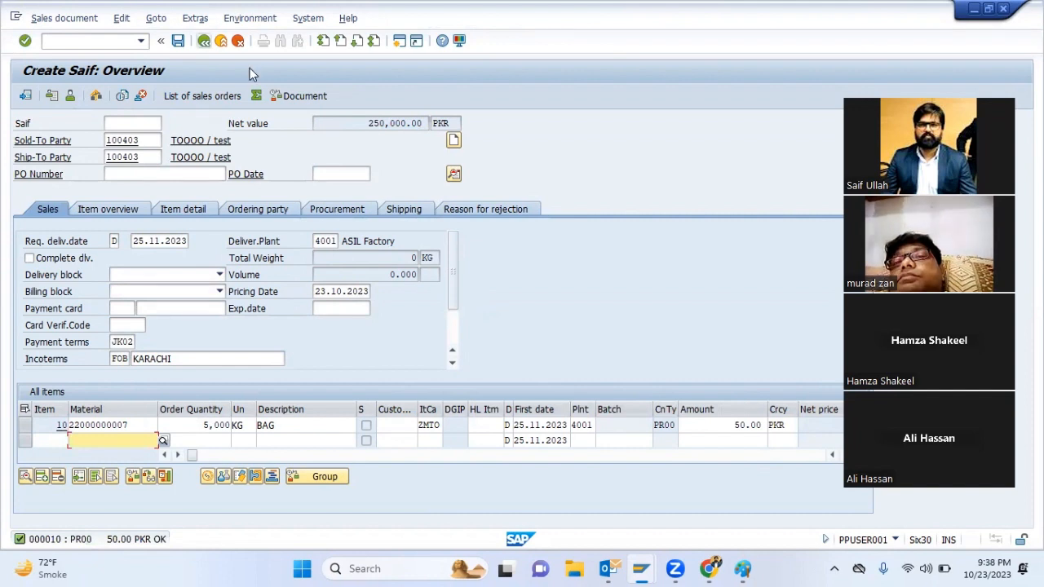
pyautogui.press('Return')
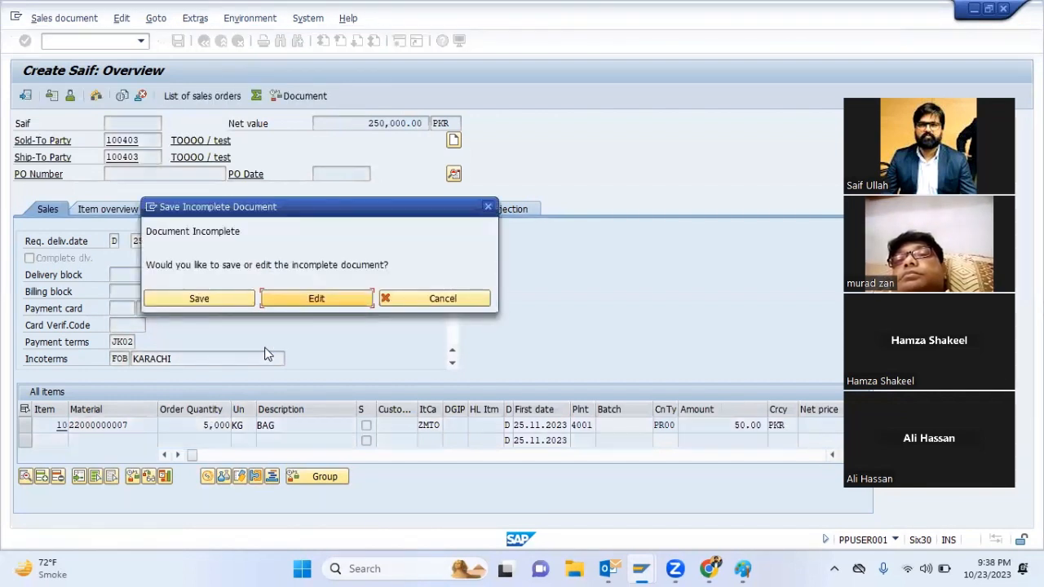
pyautogui.click(225, 295)
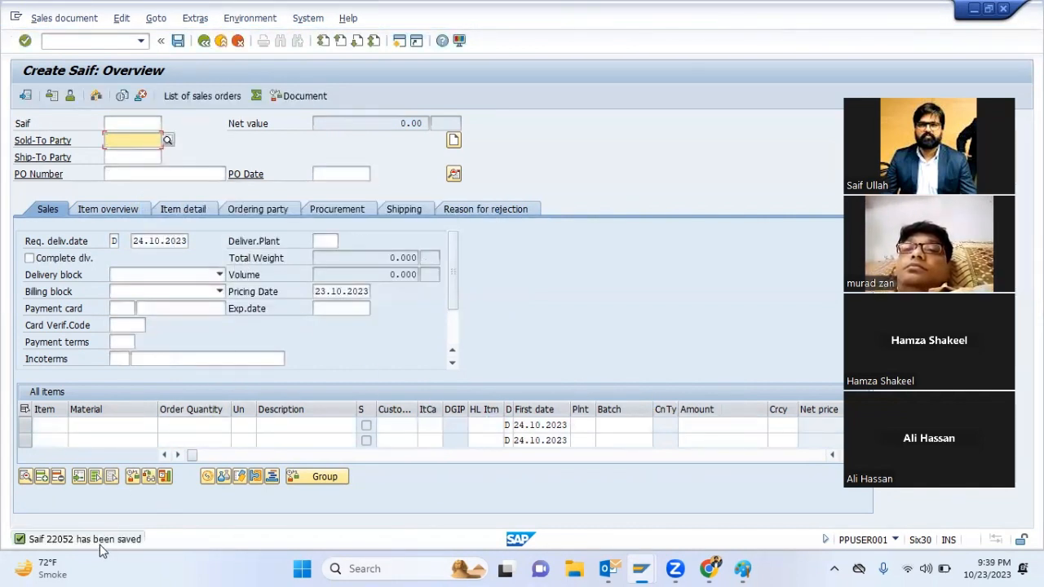
# Open the details of the save message, highlight the sales order number, and close the details
pyautogui.click(67, 543)
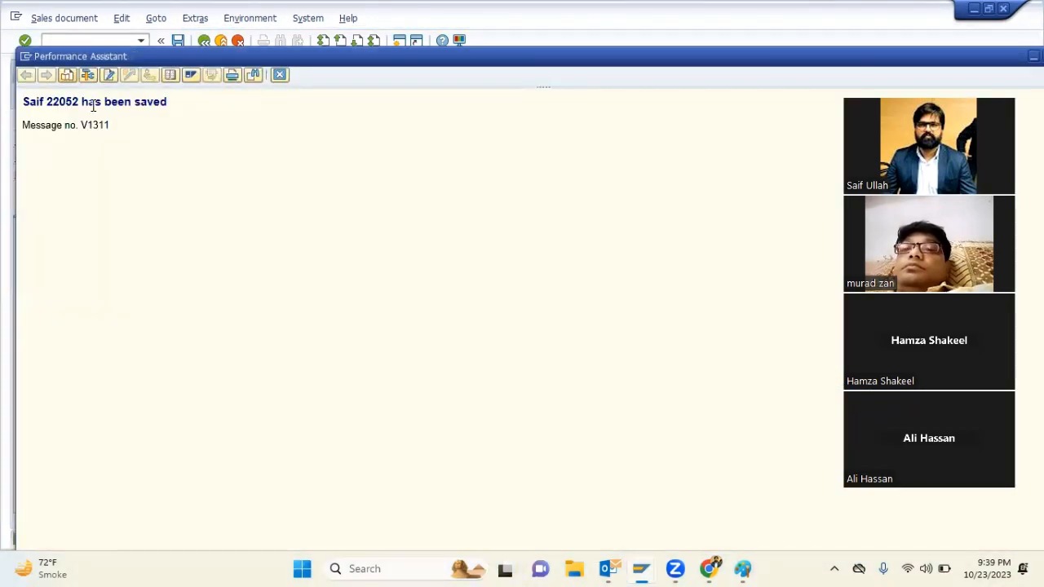
pyautogui.doubleClick(71, 105)
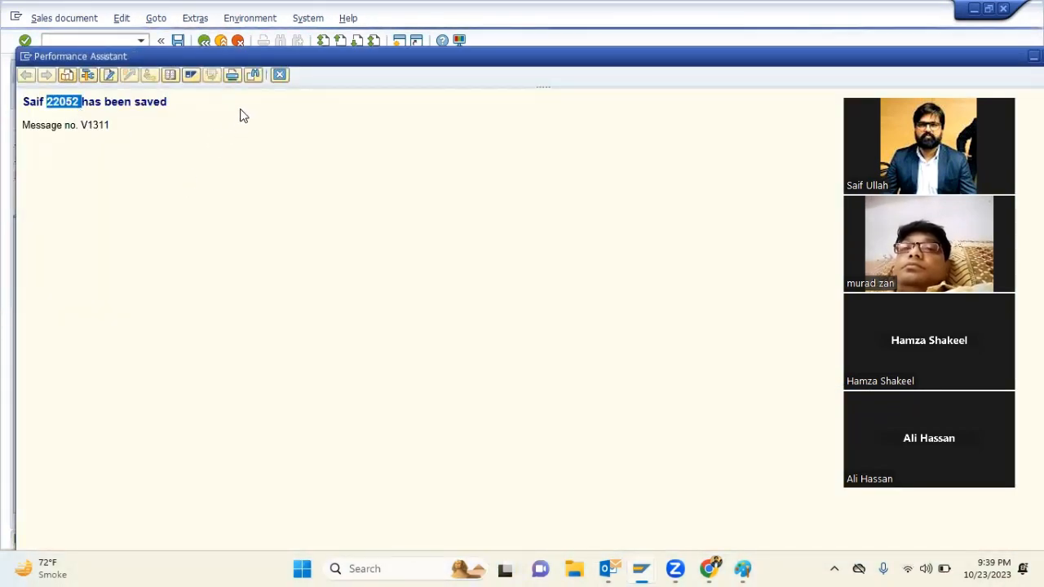
pyautogui.click(279, 75)
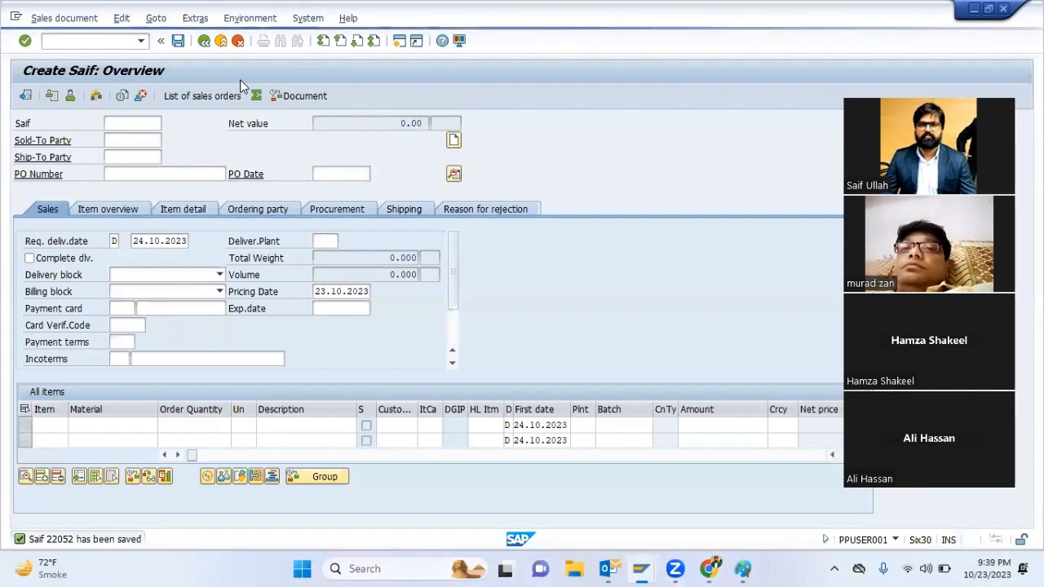
# Open multi-level make-to-order planning for item 10 of the saved sales order and set Create Purchase Req. to 1
pyautogui.press('F3')
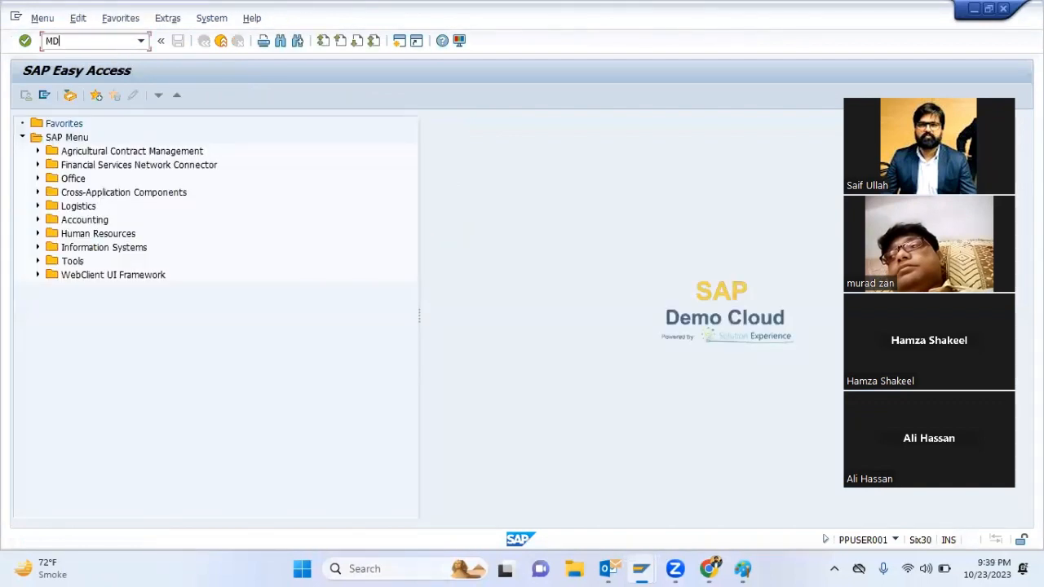
pyautogui.press('Return')
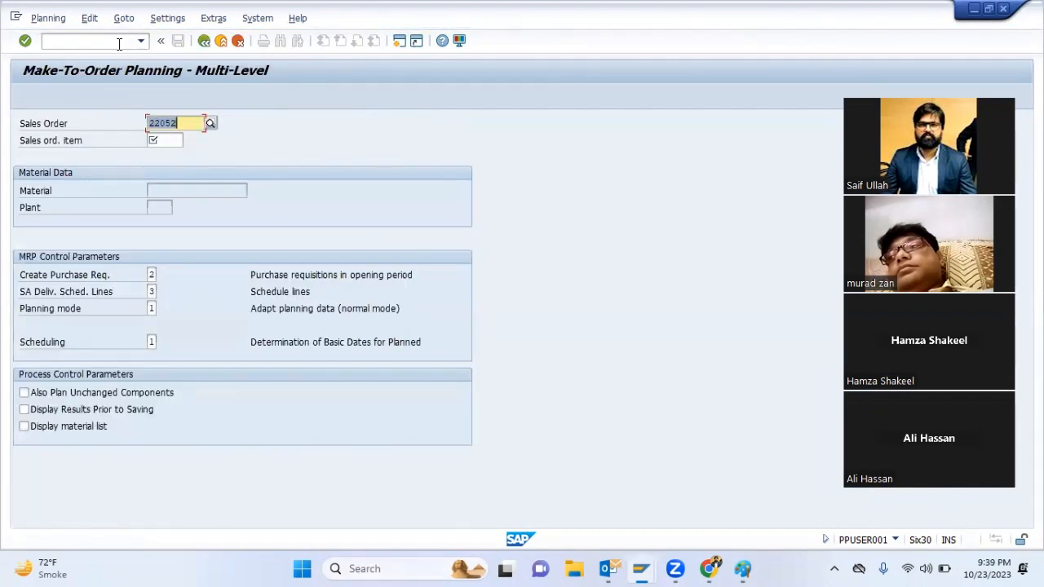
pyautogui.press('Tab')
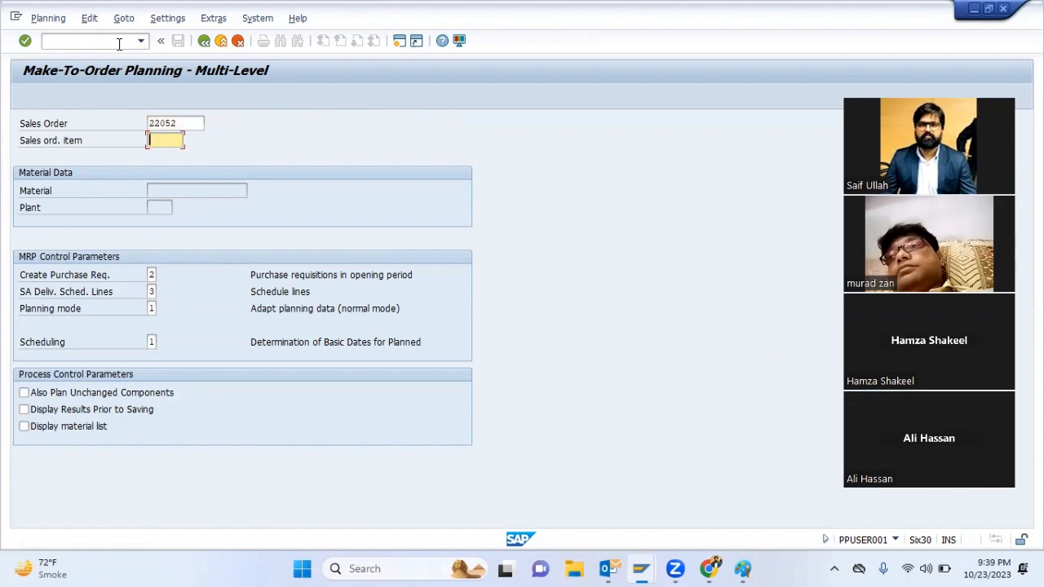
pyautogui.write('10')
pyautogui.press('Tab')
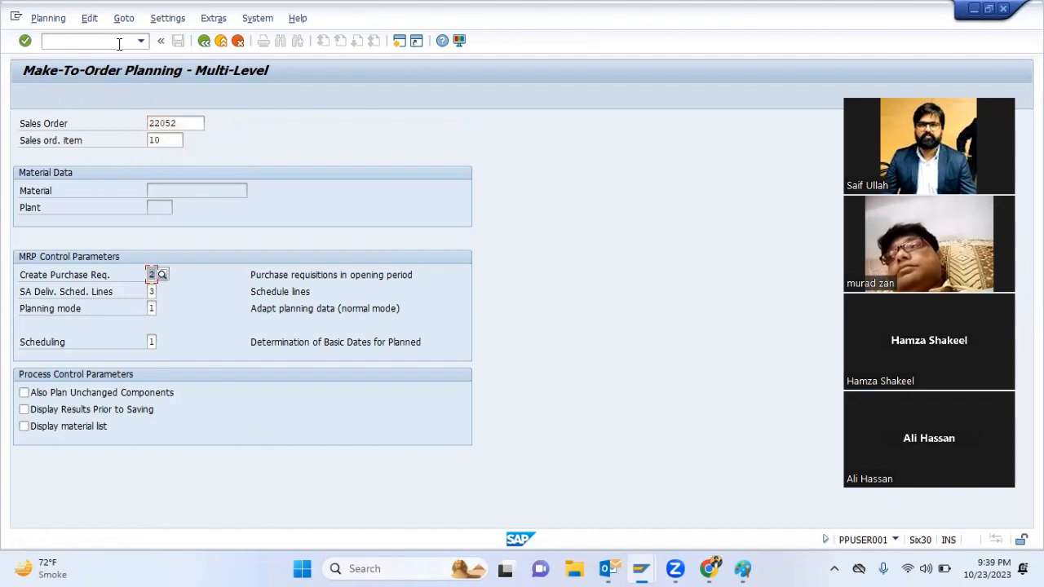
pyautogui.write('1')
pyautogui.press('Tab')
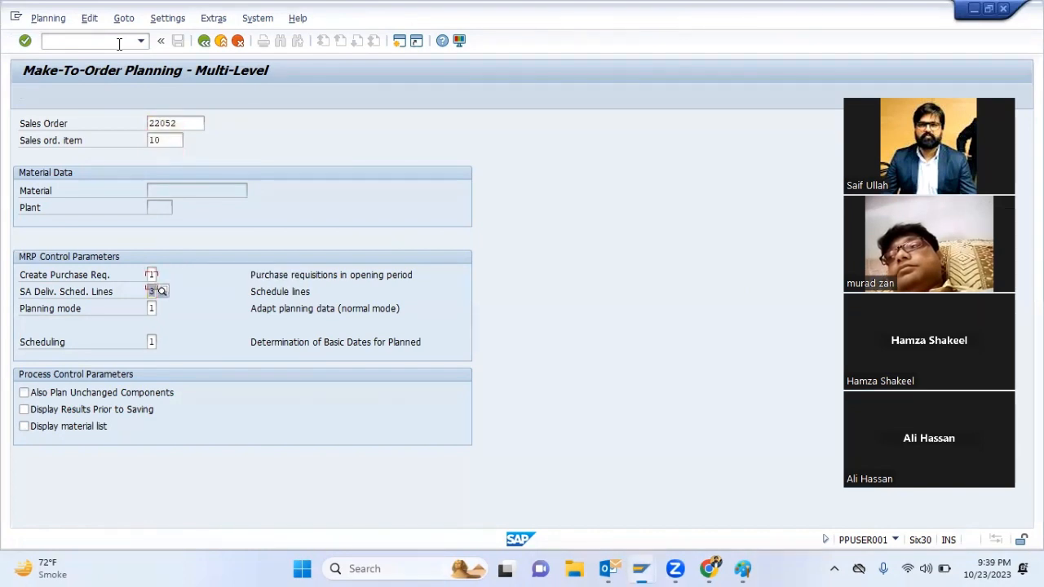
# Check the scheduling options for planned orders and run the multi-level planning with scheduling 1
pyautogui.press('Tab')
pyautogui.press('Tab')
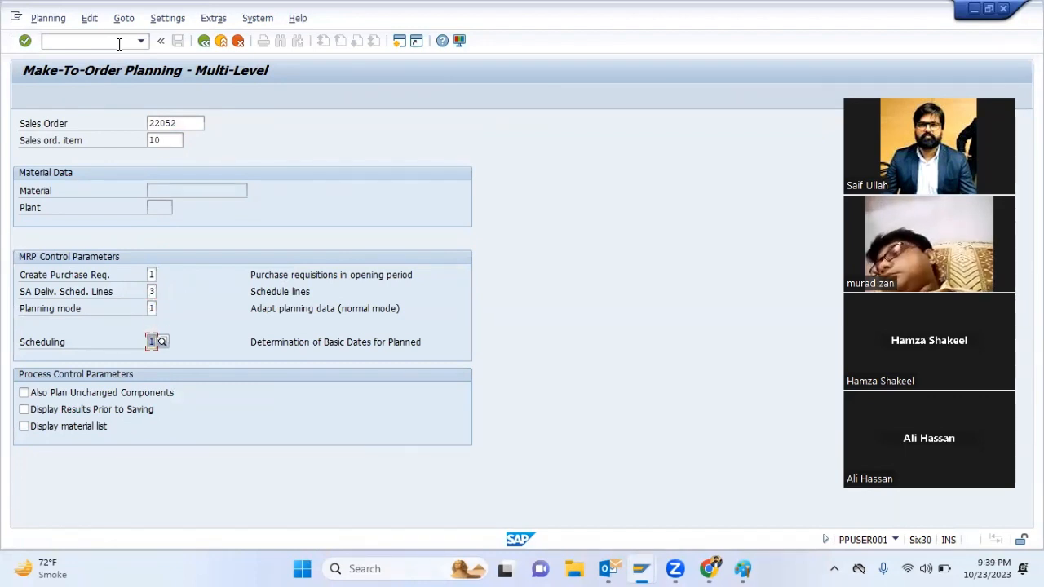
pyautogui.press('Return')
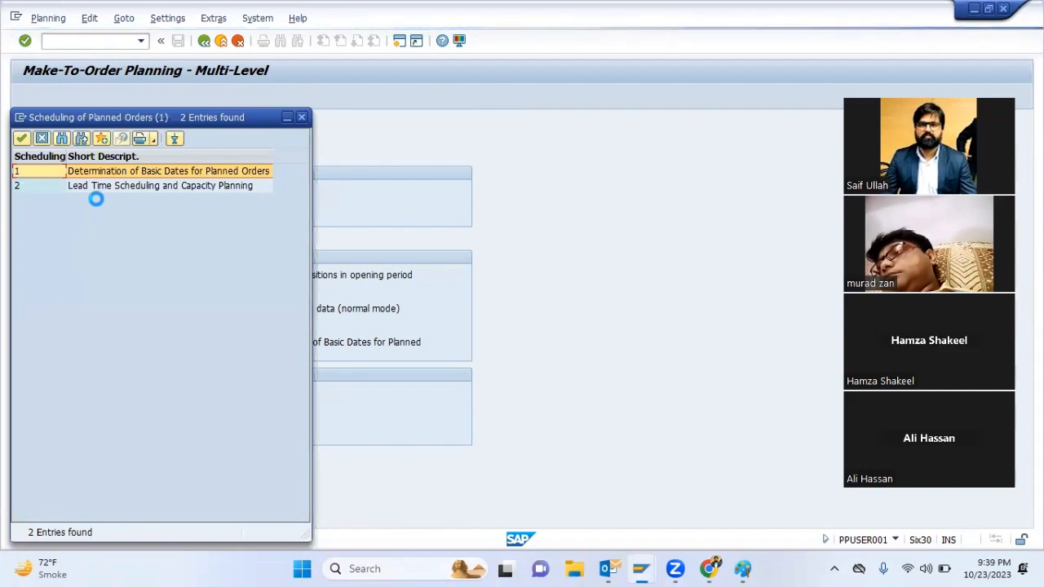
pyautogui.click(302, 118)
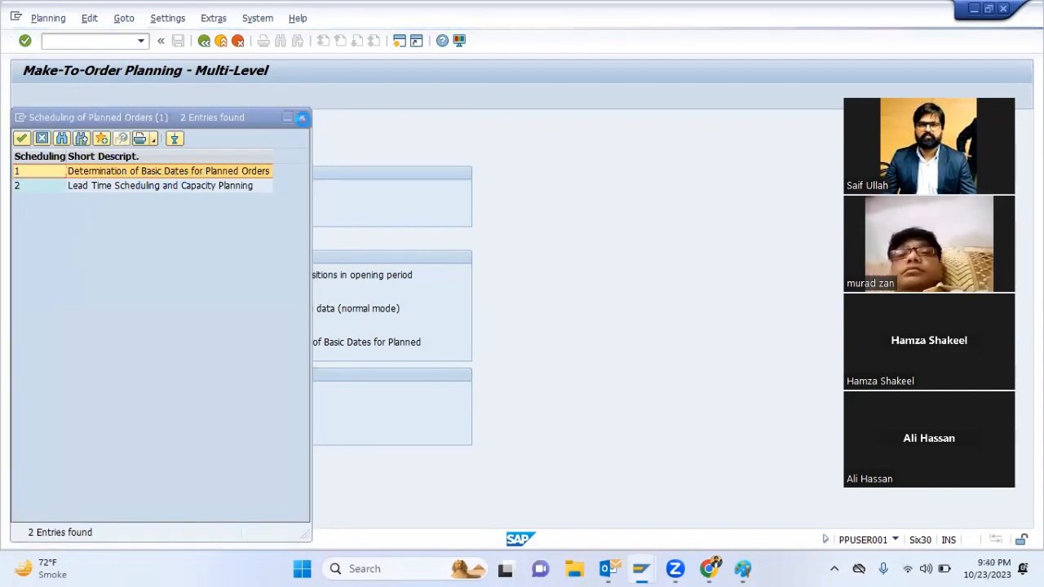
pyautogui.click(302, 119)
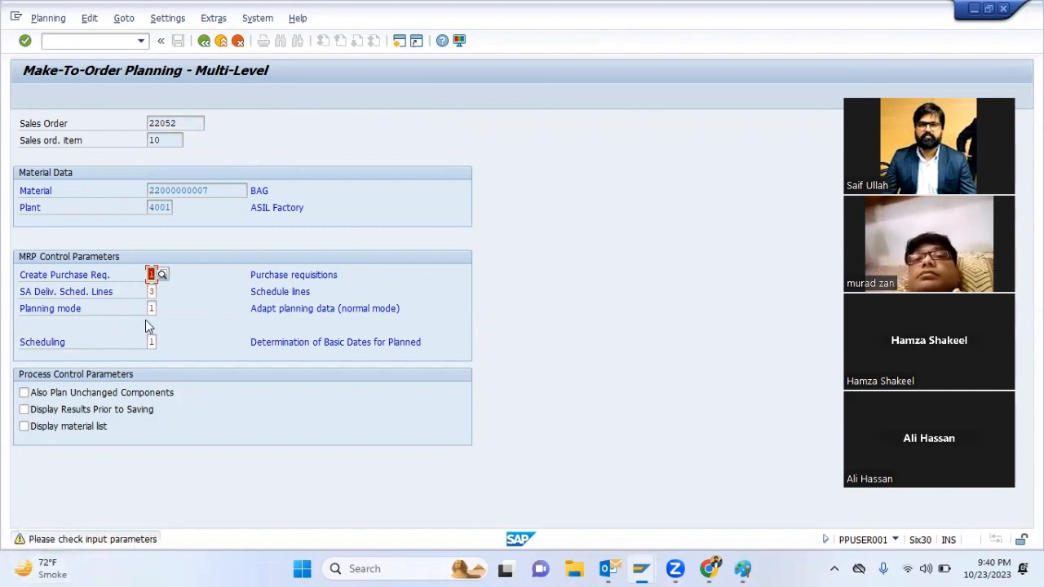
pyautogui.press('Return')
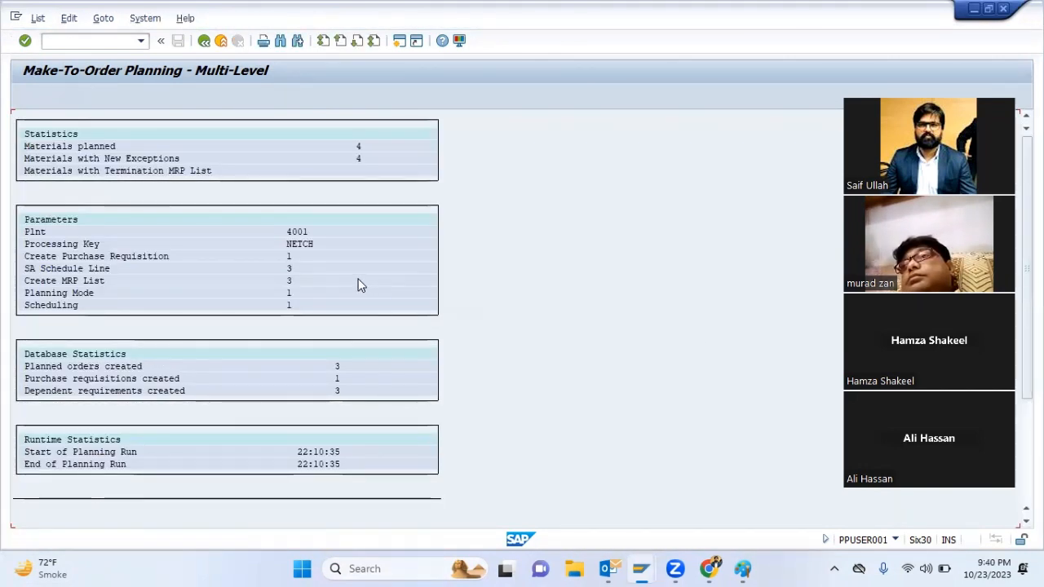
pyautogui.scroll(-10, 357, 285)
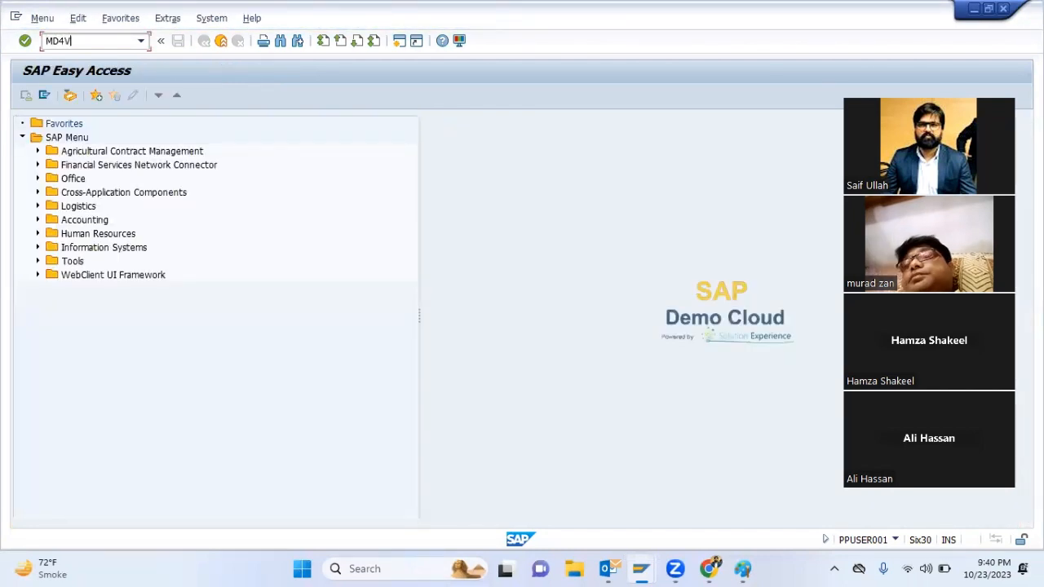
# Run the Multilevel Order Report for sales order item 10 in plant 4001 and widen the unit of measure column
pyautogui.press('Return')
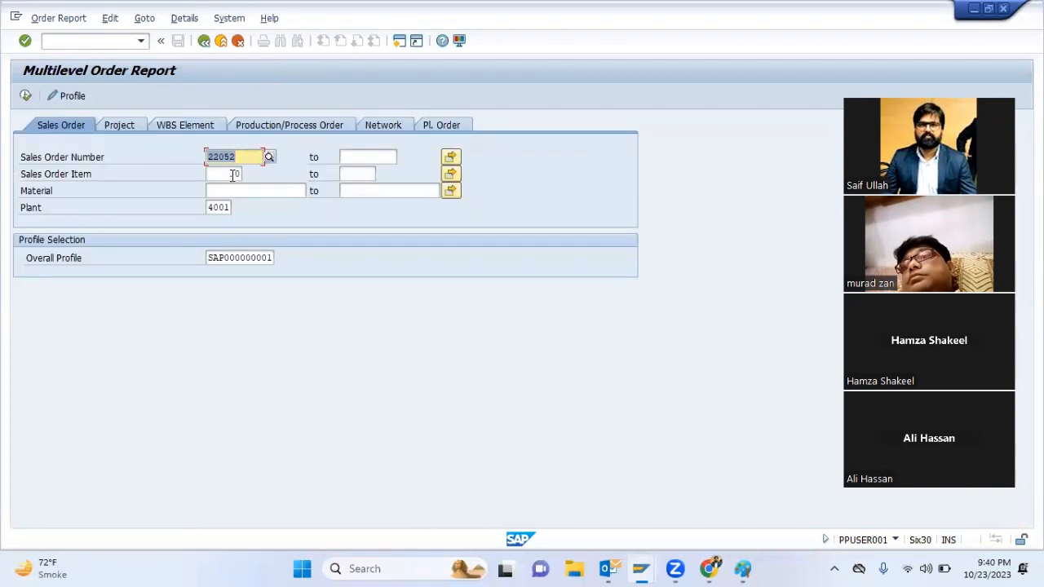
pyautogui.click(25, 95)
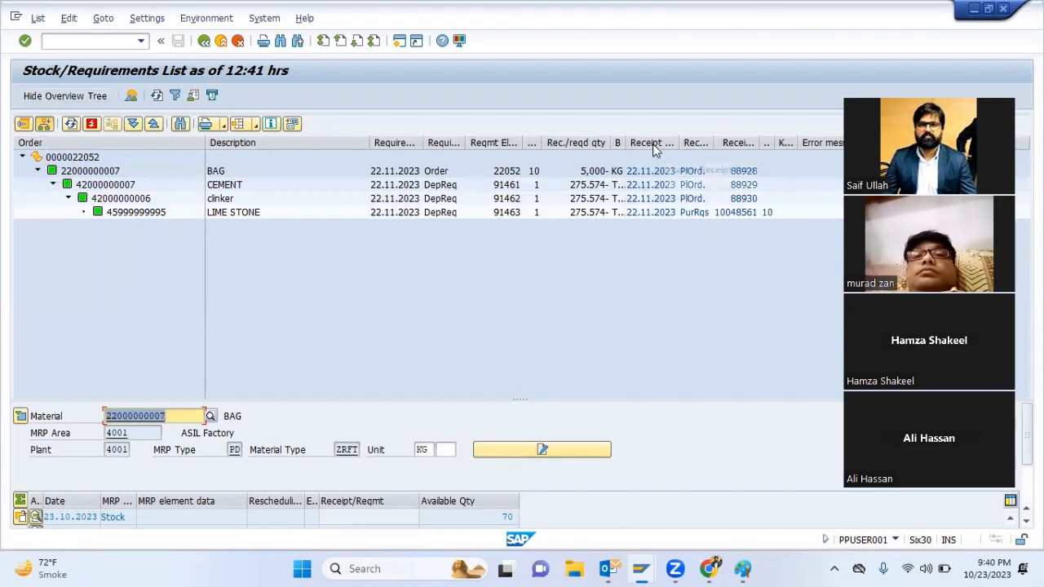
pyautogui.doubleClick(626, 143)
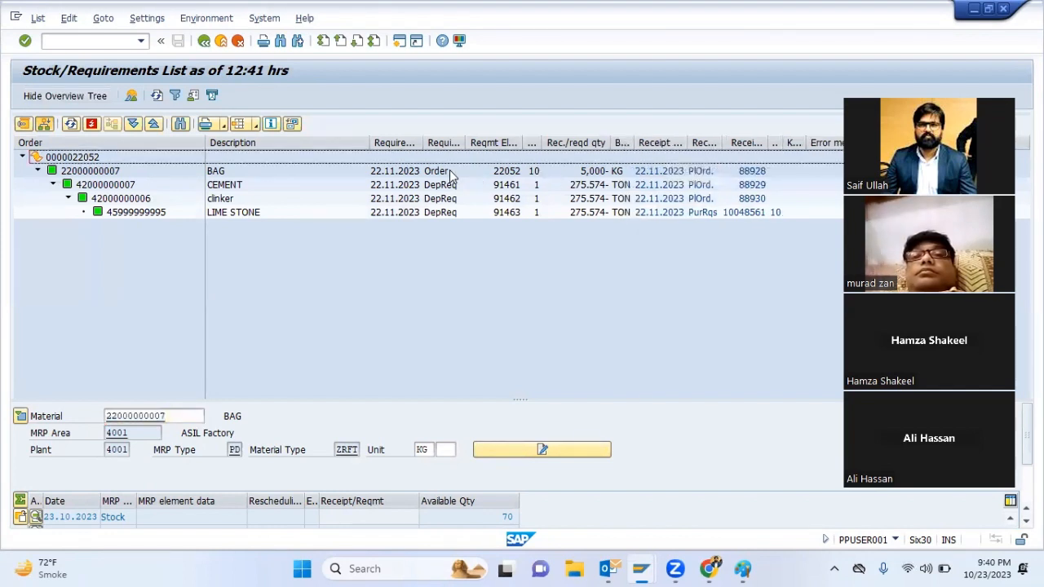
# Examine the required quantities and units of BAG, CEMENT, clinker and LIME STONE in the multilevel order structure
pyautogui.click(590, 171)
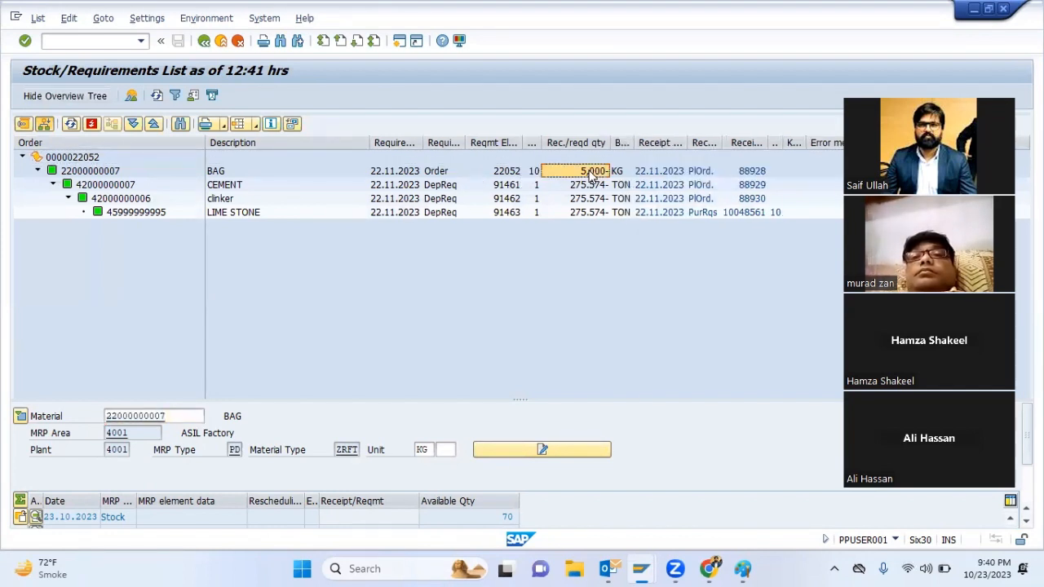
pyautogui.click(104, 184)
pyautogui.click(600, 185)
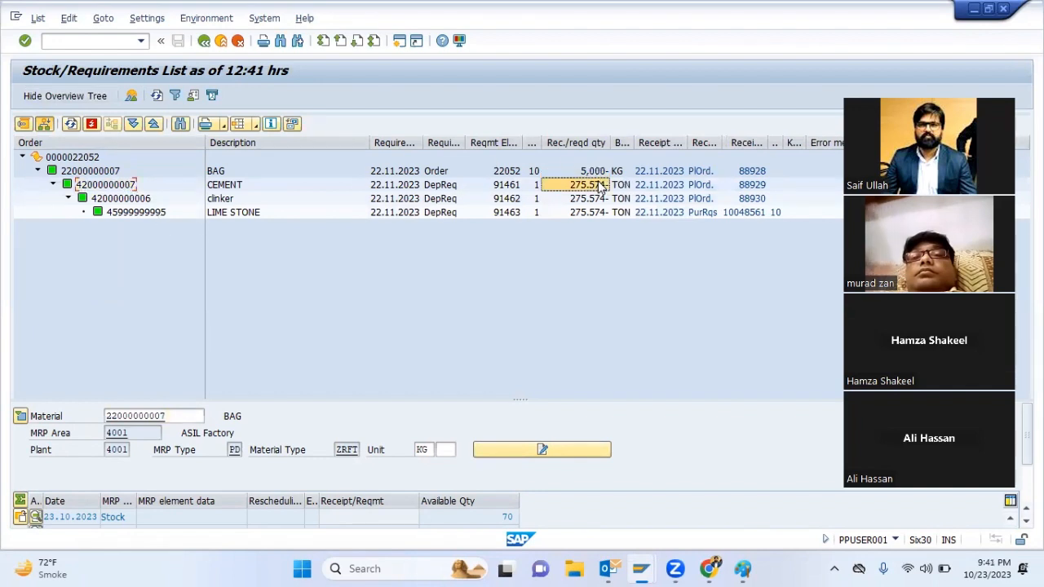
pyautogui.click(188, 195)
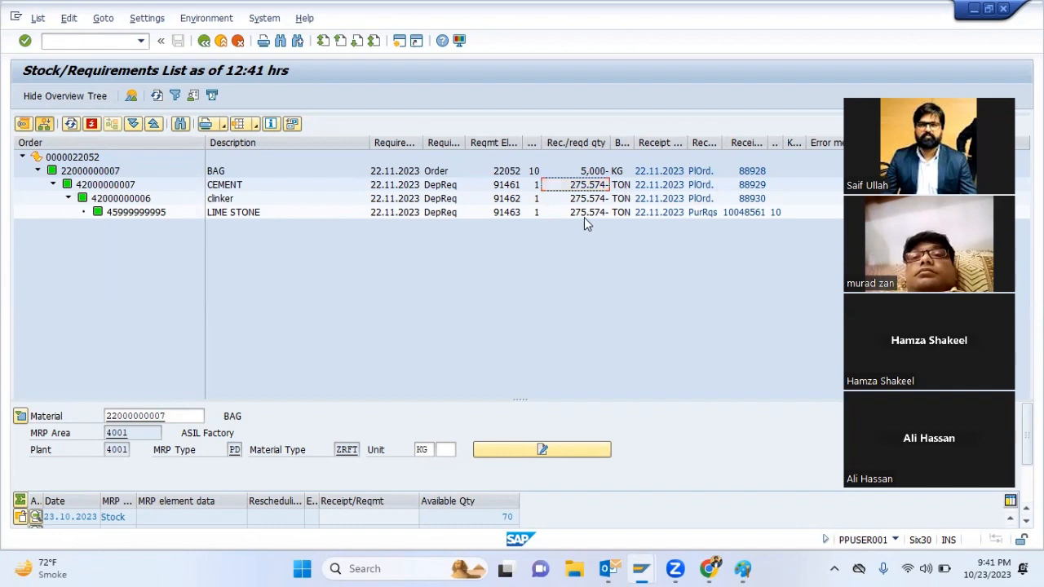
pyautogui.click(596, 212)
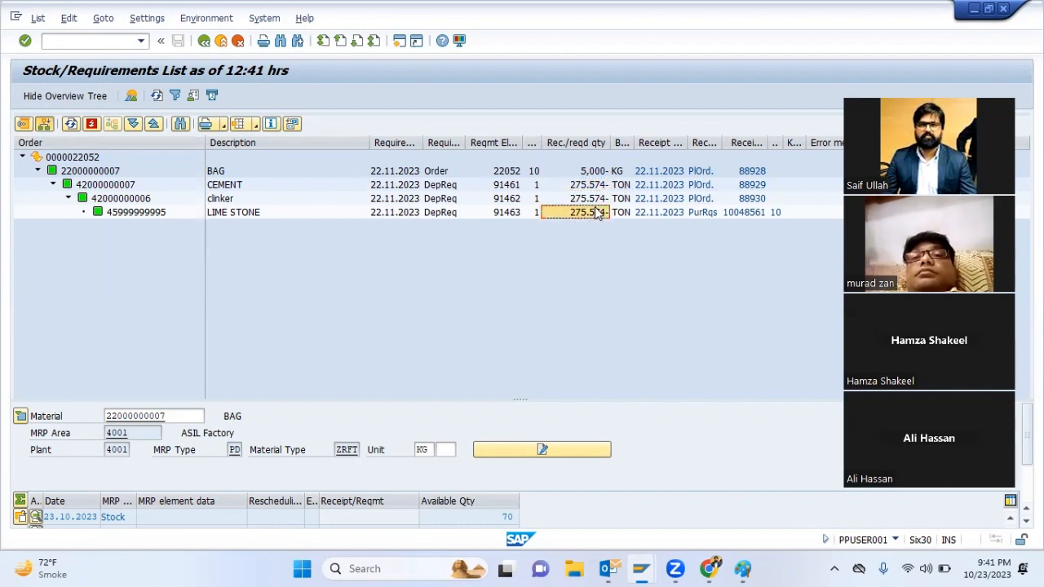
pyautogui.click(618, 173)
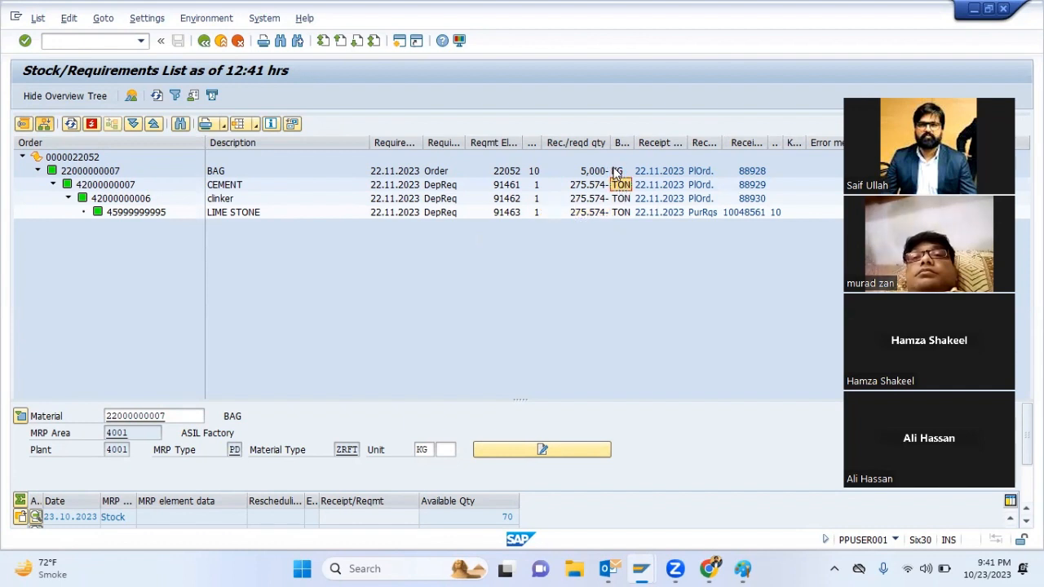
pyautogui.click(621, 186)
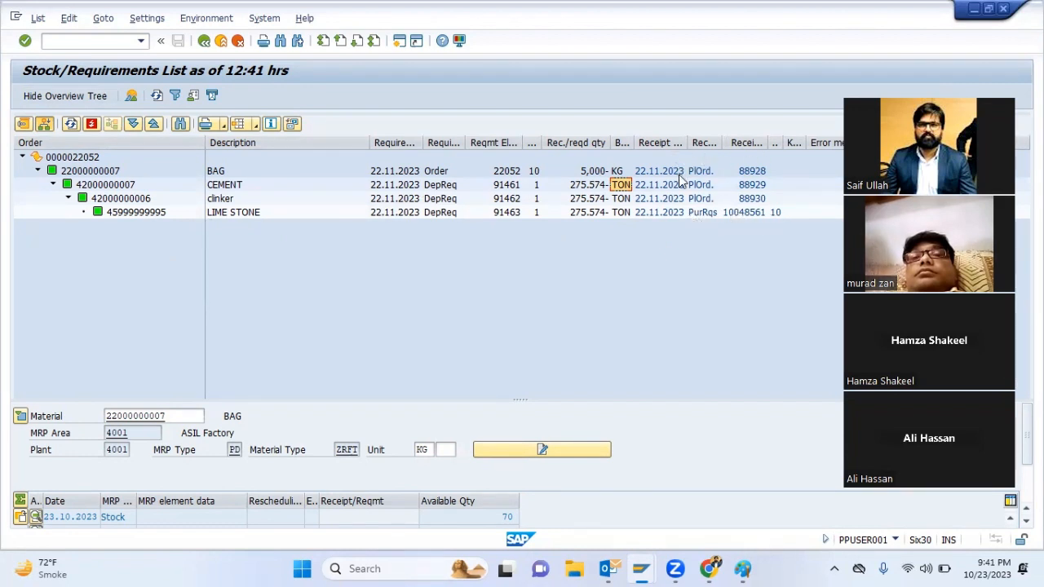
# Check the purchase requisition and material number of LIME STONE, and return to the report's selection screen
pyautogui.click(742, 212)
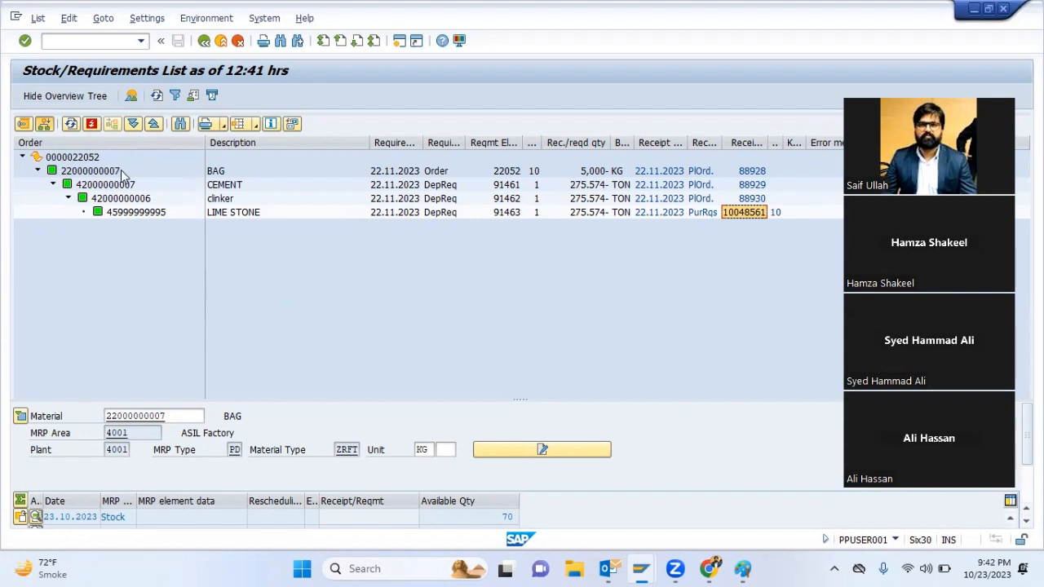
pyautogui.click(133, 212)
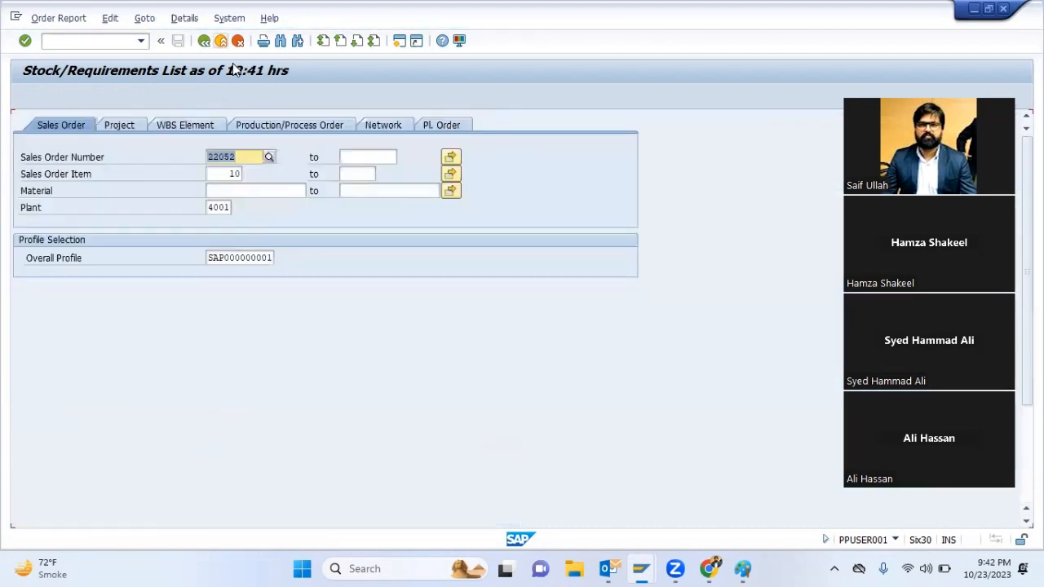
pyautogui.click(249, 255)
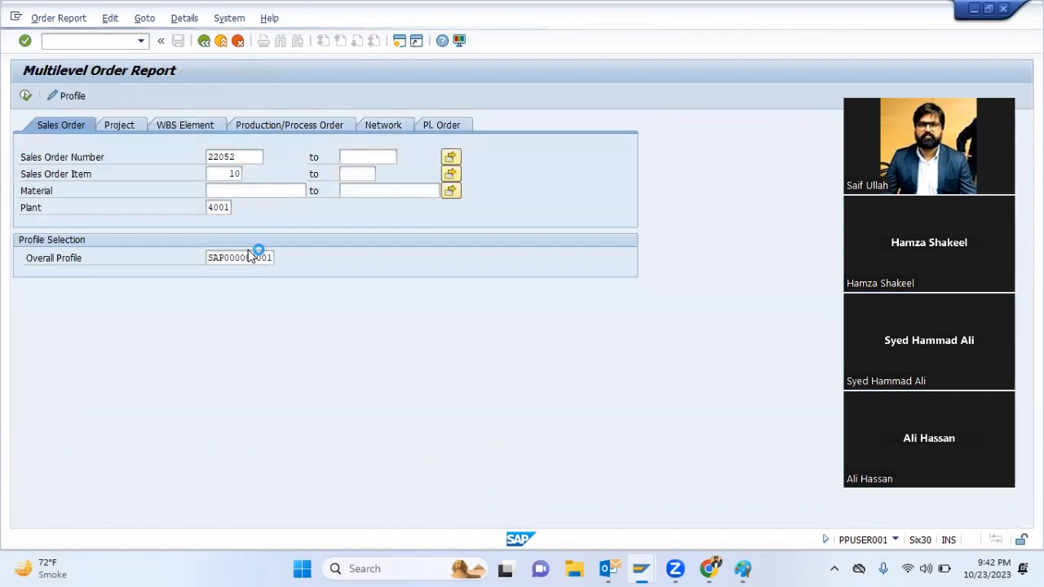
# Start a goods receipt with transaction MB1C using movement type 501, plant 4001 and storage location 1004
pyautogui.write('MB1')
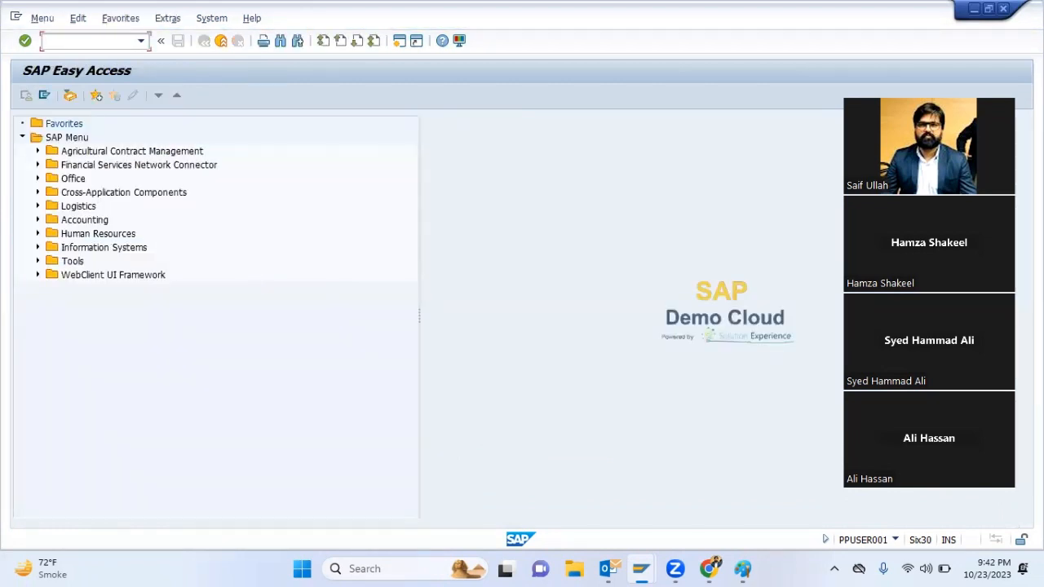
pyautogui.write('C')
pyautogui.press('Return')
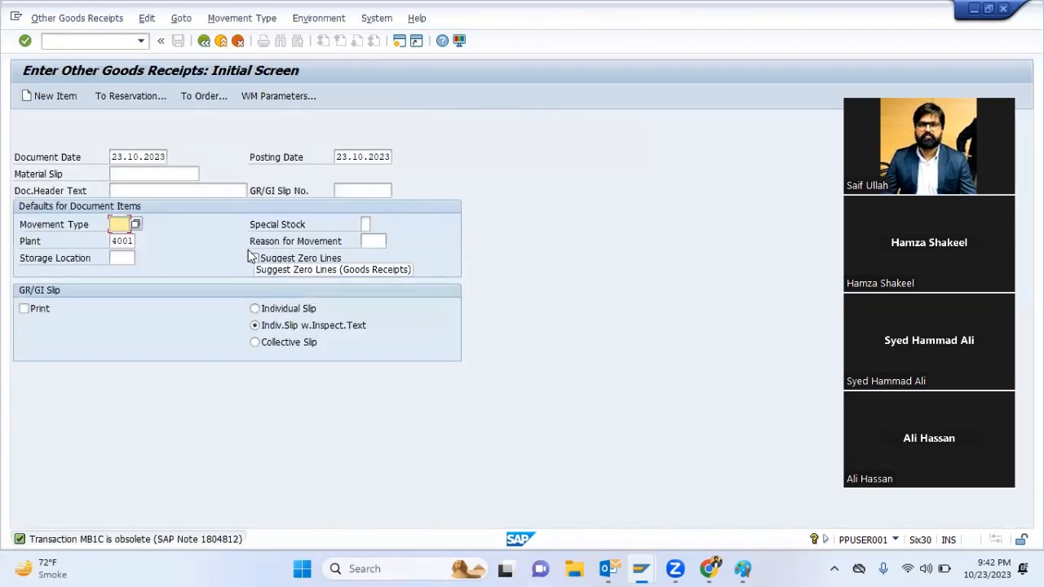
pyautogui.write('501')
pyautogui.press('Tab')
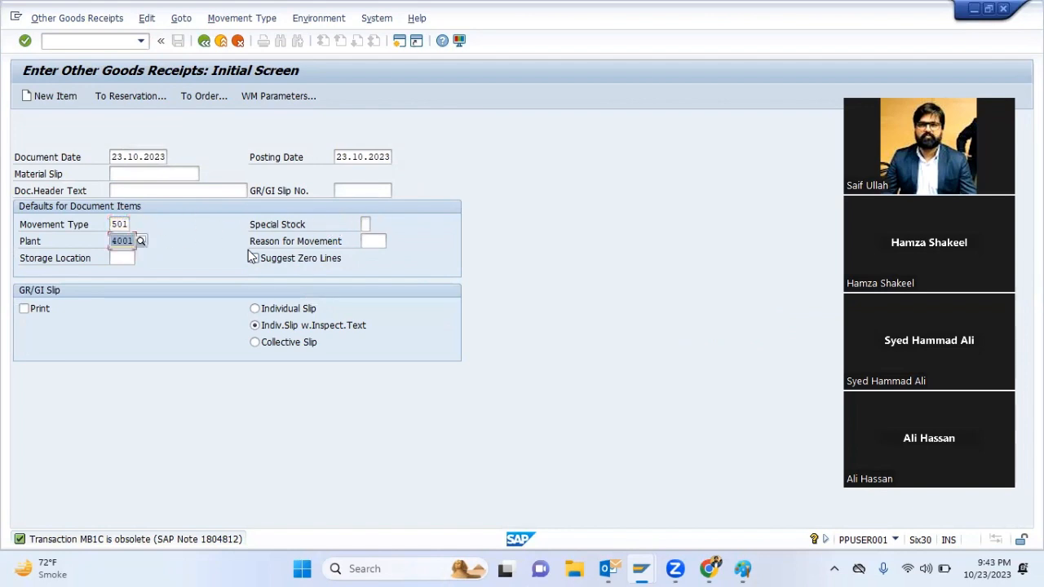
pyautogui.press('Tab')
pyautogui.press('Tab')
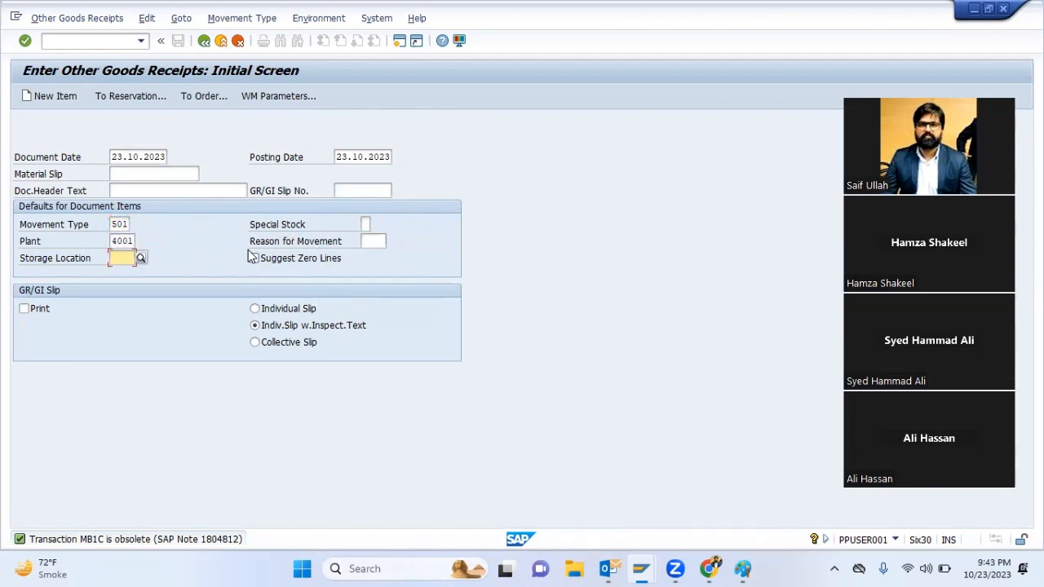
pyautogui.write('1001')
pyautogui.press('Return')
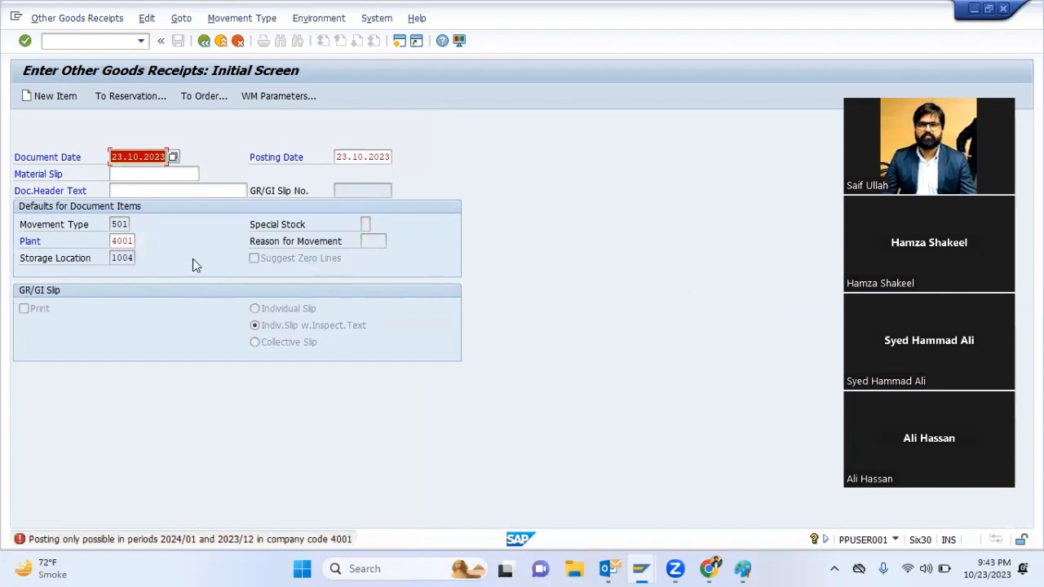
# Set both the document date and the posting date to 01072023 and continue to the item entry
pyautogui.write('0107')
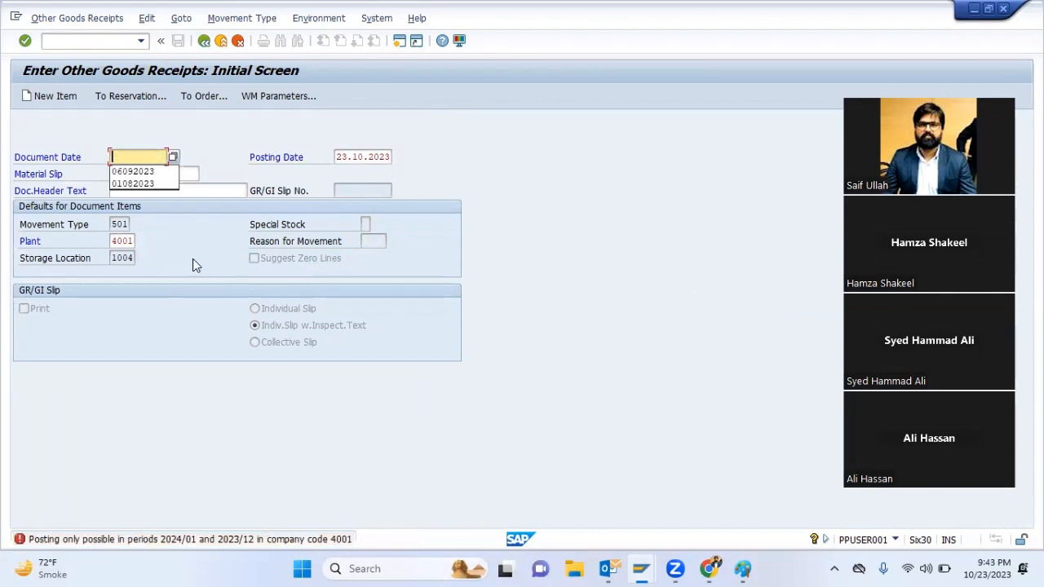
pyautogui.write('2023')
pyautogui.press('Tab')
pyautogui.write('01072023')
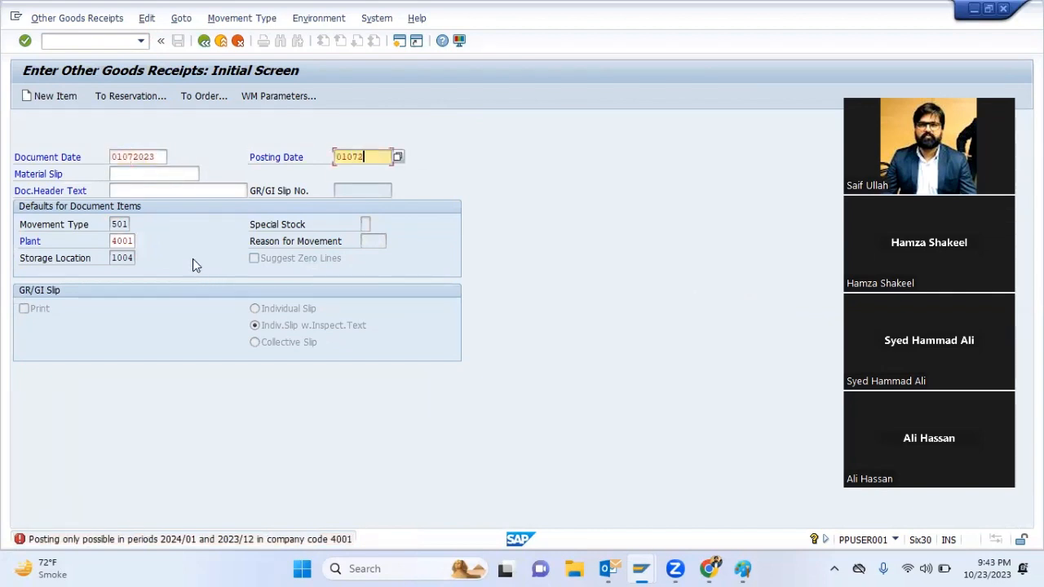
pyautogui.press('Return')
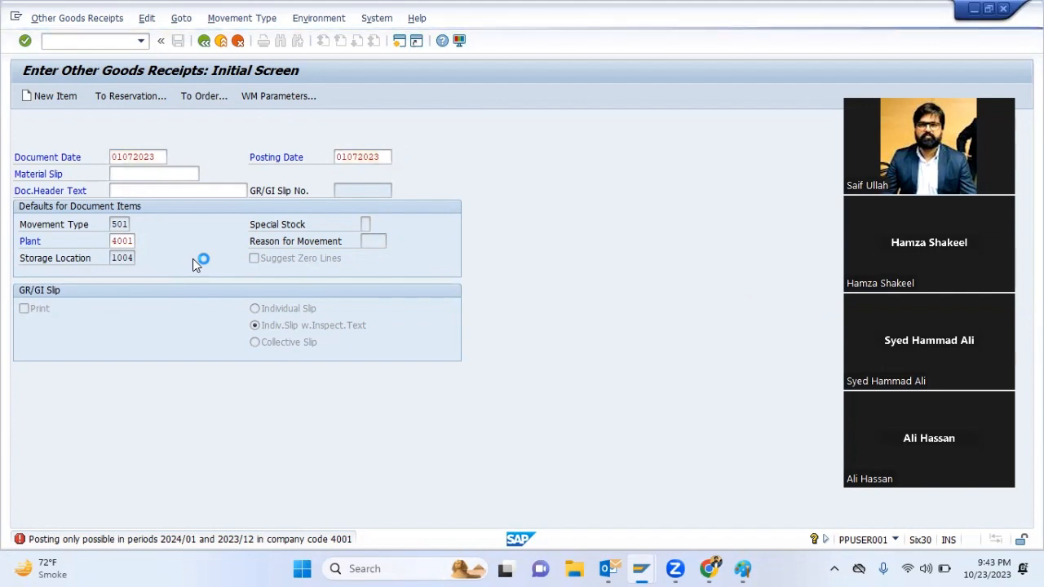
pyautogui.write('45999999995')
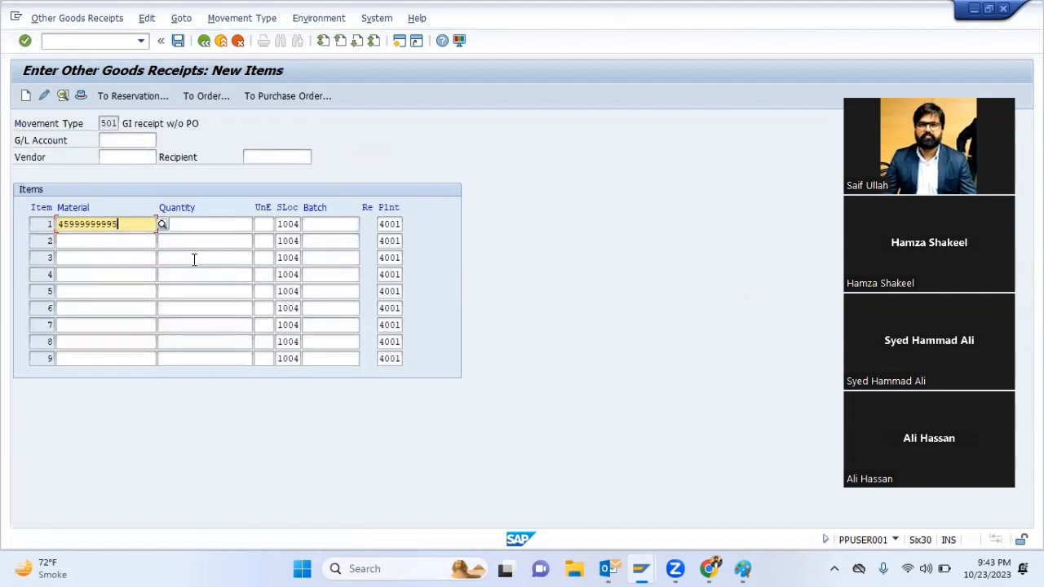
pyautogui.press('Tab')
pyautogui.write('50000')
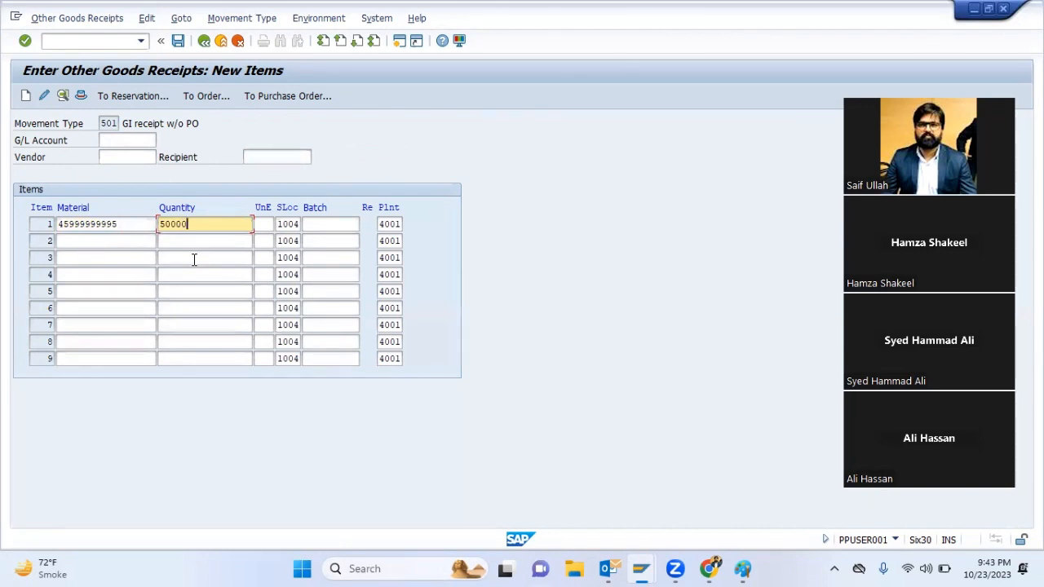
pyautogui.press('Return')
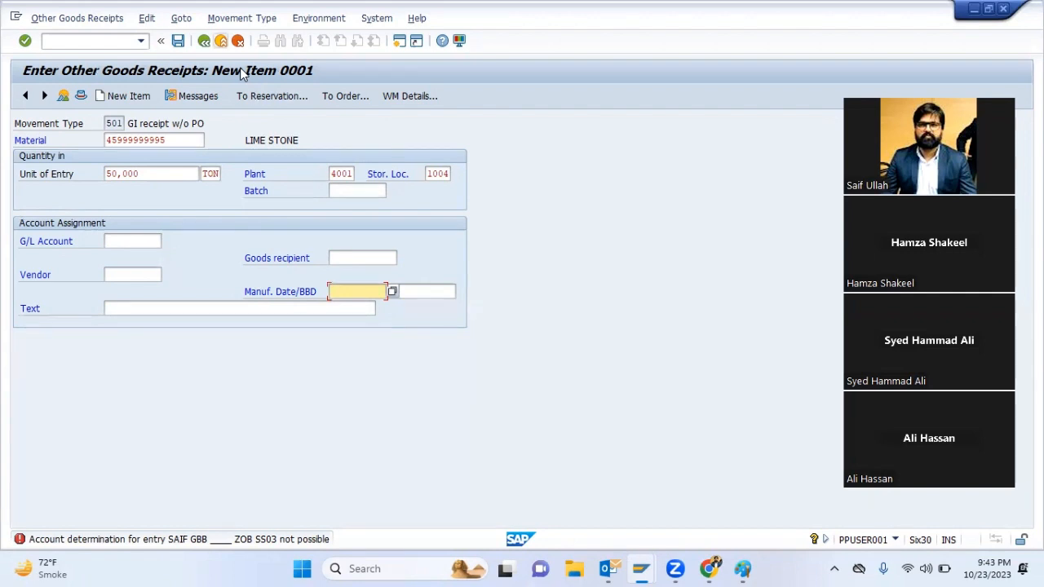
pyautogui.click(221, 41)
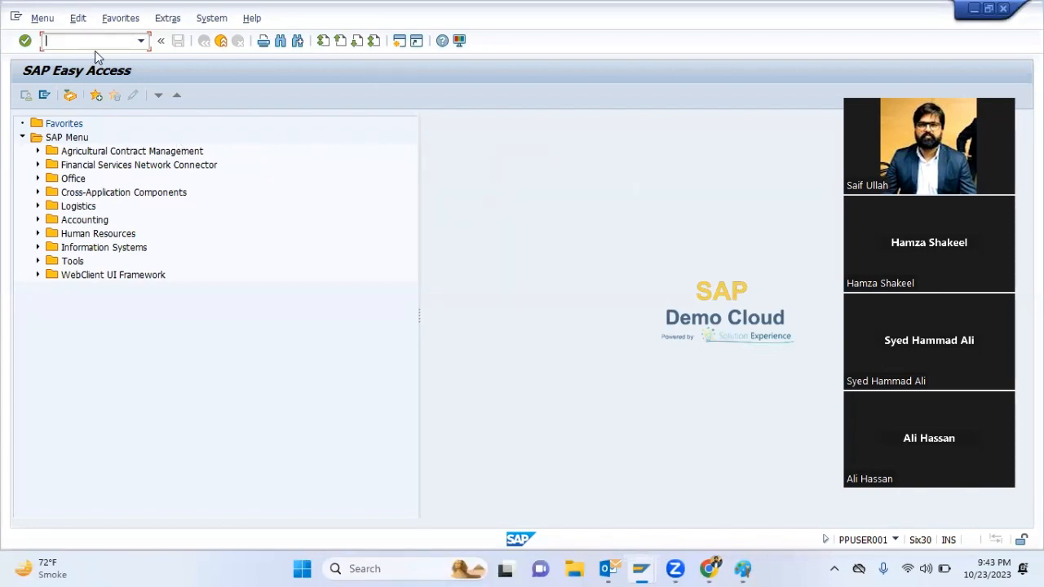
# Open the automatic postings configuration for materials management with transaction OBYC
pyautogui.write('OBY')
pyautogui.press('BackSpace')
pyautogui.press('BackSpace')
pyautogui.press('BackSpace')
pyautogui.write('OBYC')
pyautogui.press('Return')
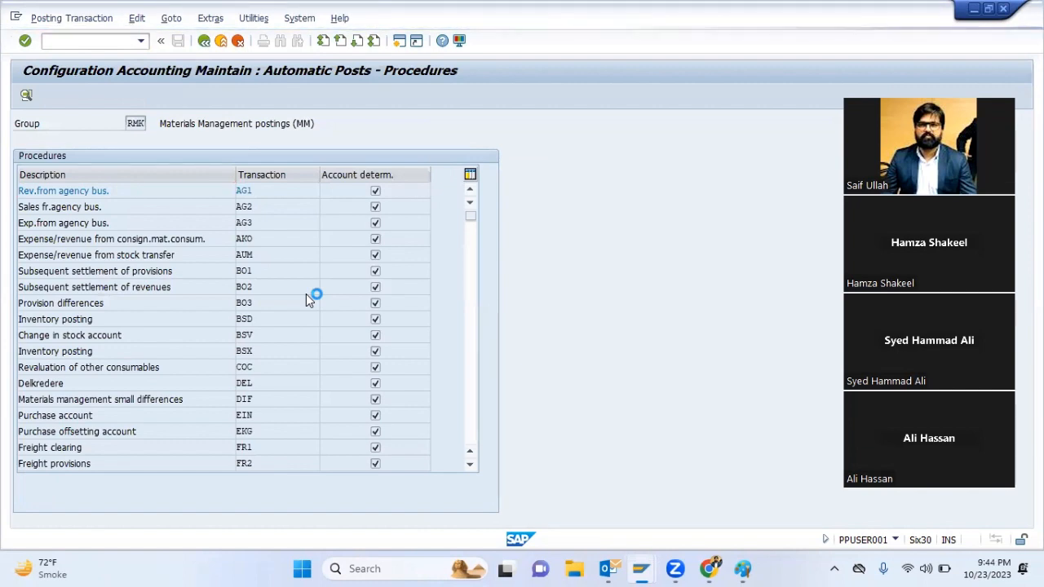
# Open the account assignments of the Inventory posting procedure BSX for chart of accounts SAIF
pyautogui.scroll(-2, 307, 297)
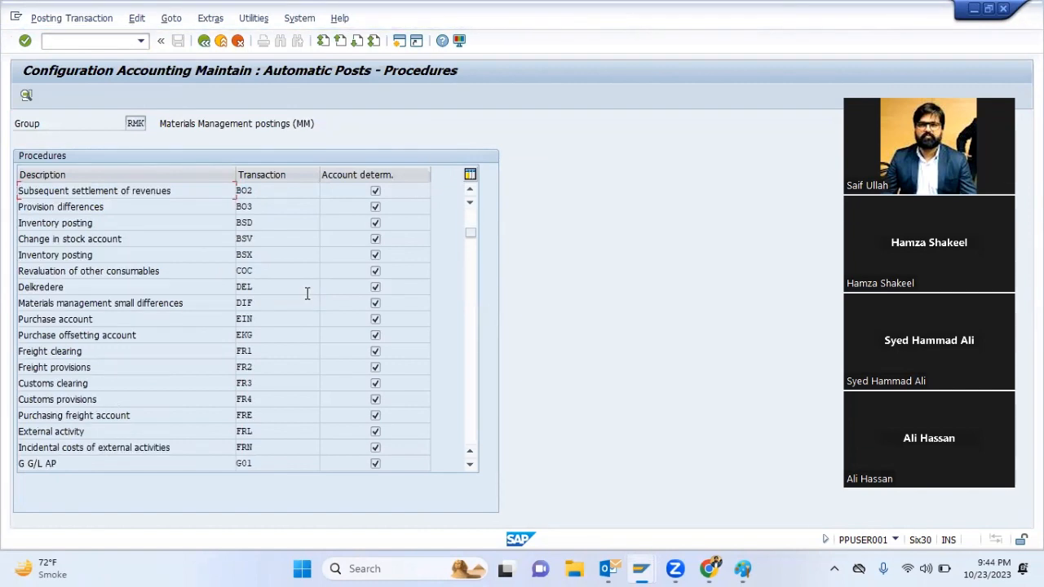
pyautogui.scroll(1, 307, 294)
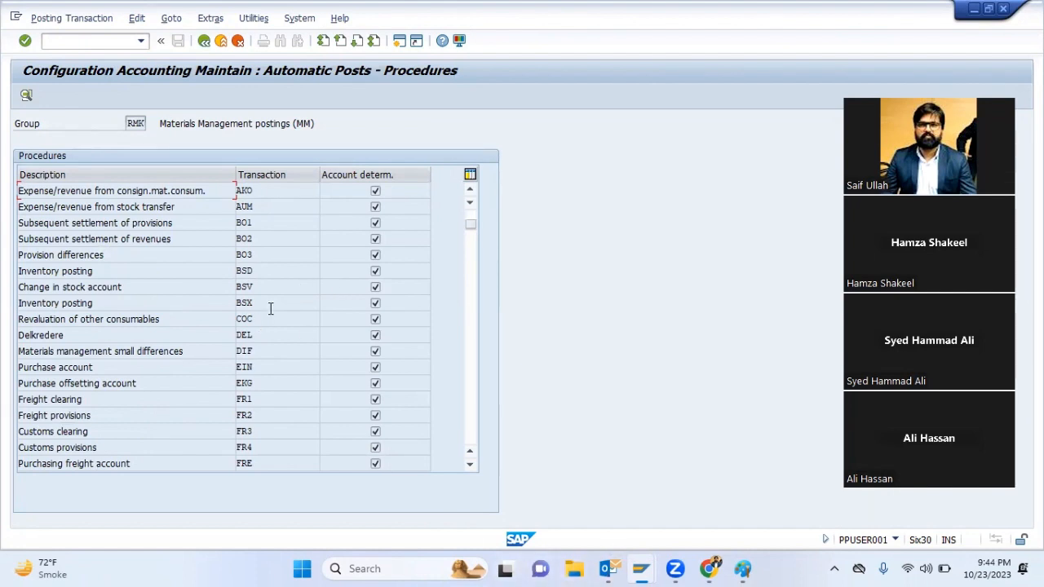
pyautogui.doubleClick(270, 305)
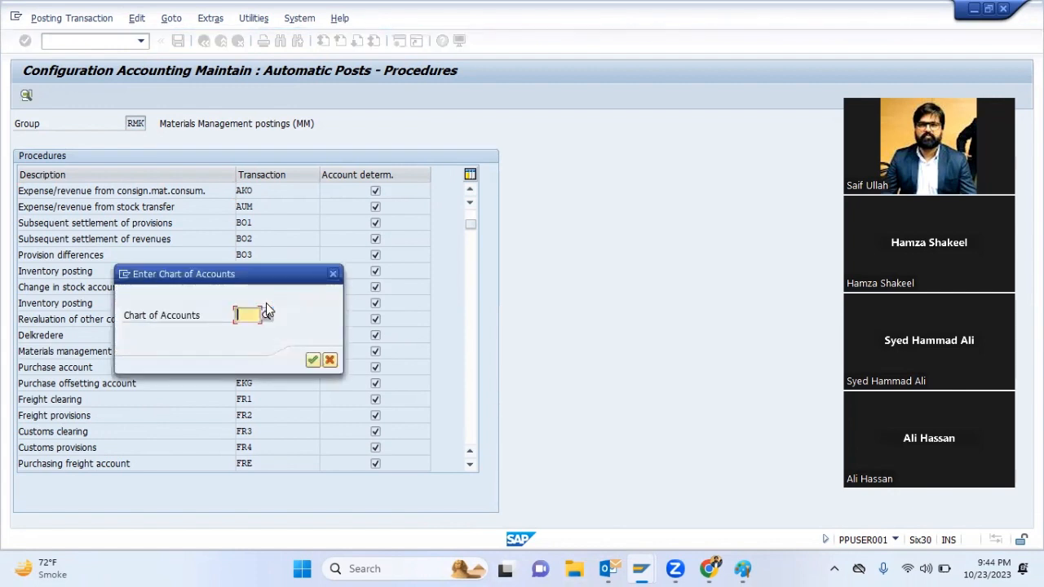
pyautogui.write('ISB')
pyautogui.press('BackSpace')
pyautogui.press('BackSpace')
pyautogui.press('BackSpace')
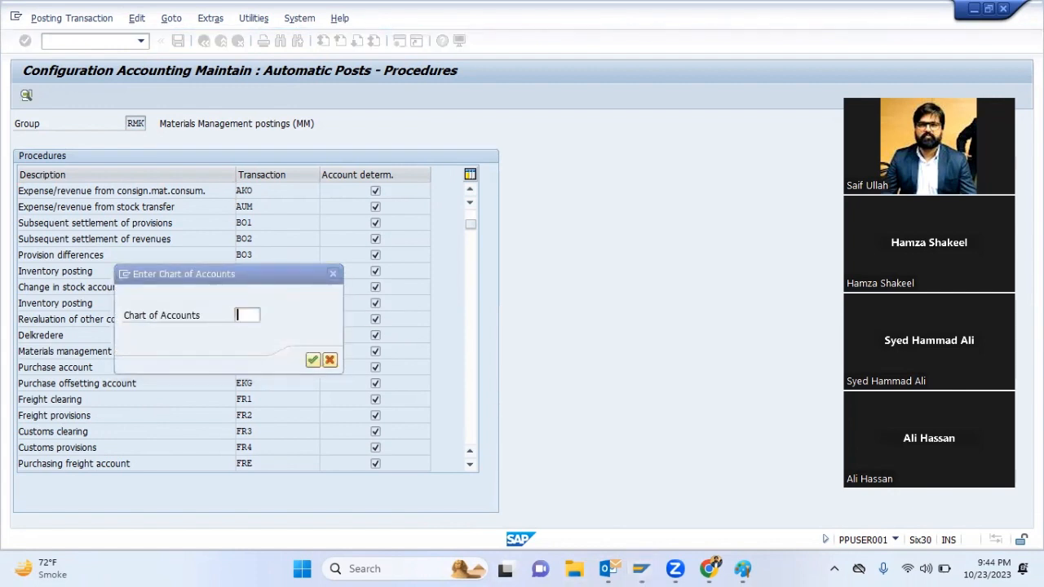
pyautogui.write('SAIF')
pyautogui.press('Return')
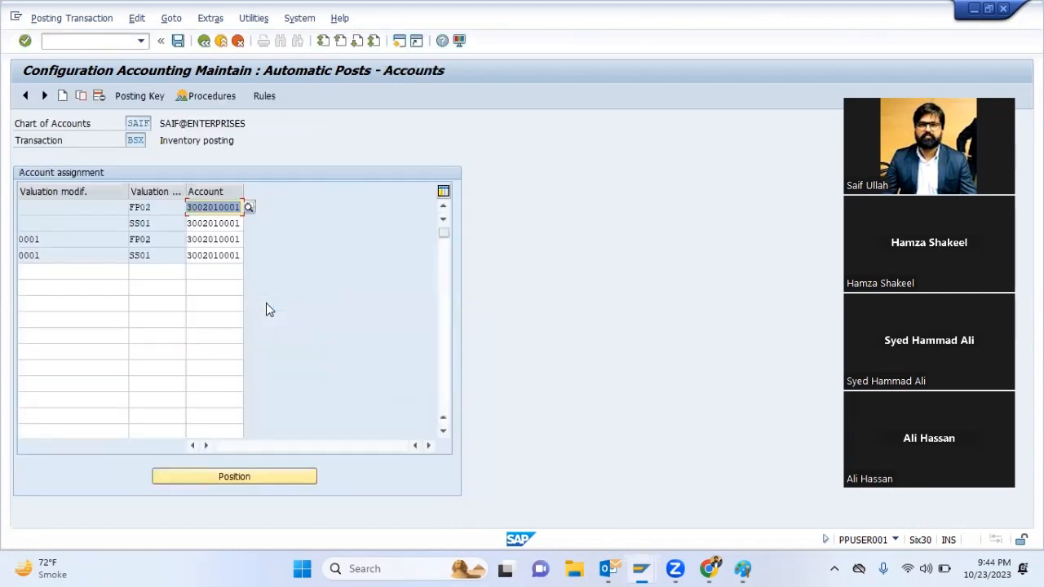
# Check the valuation classes and accounts assigned to Inventory posting, and leave the configuration
pyautogui.click(104, 275)
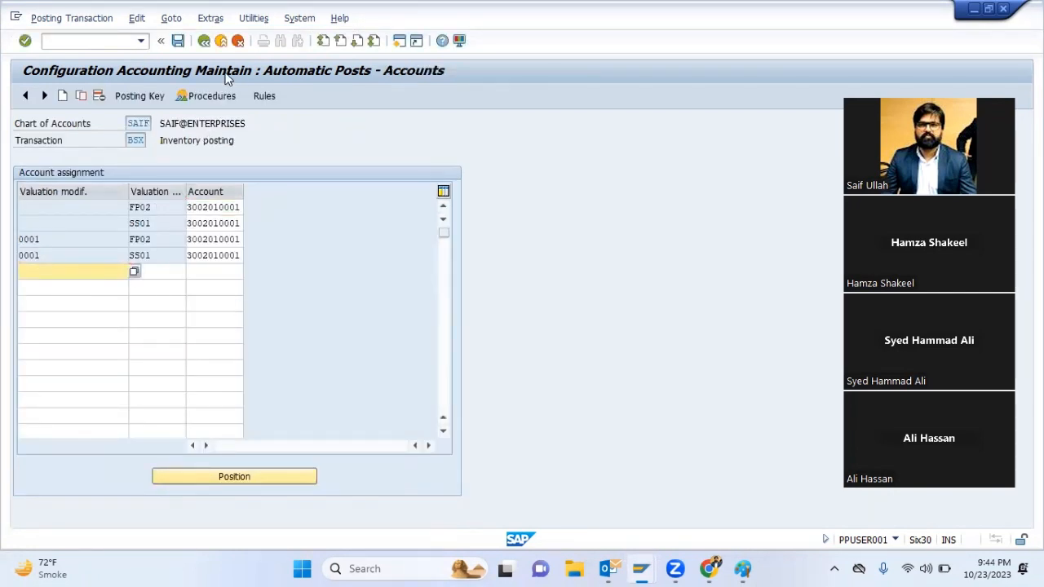
pyautogui.hotkey('alt', 'Tab')
pyautogui.hotkey('alt', 'Tab')
pyautogui.press('F3')
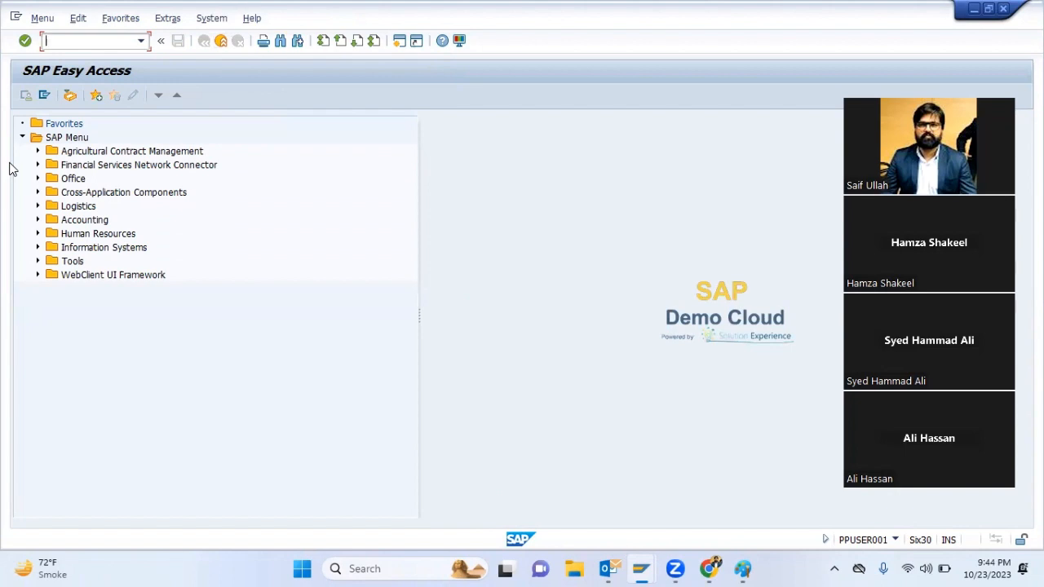
# Start another MB1C goods receipt with the proposed movement type 501 defaults and set the posting date to 01072023
pyautogui.write('MB1C')
pyautogui.press('Return')
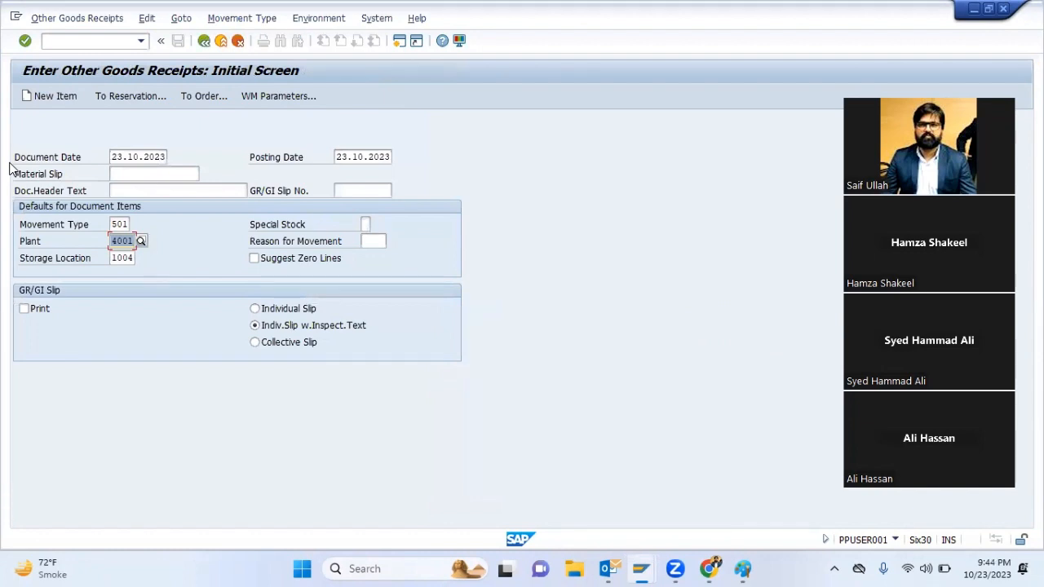
pyautogui.press('Return')
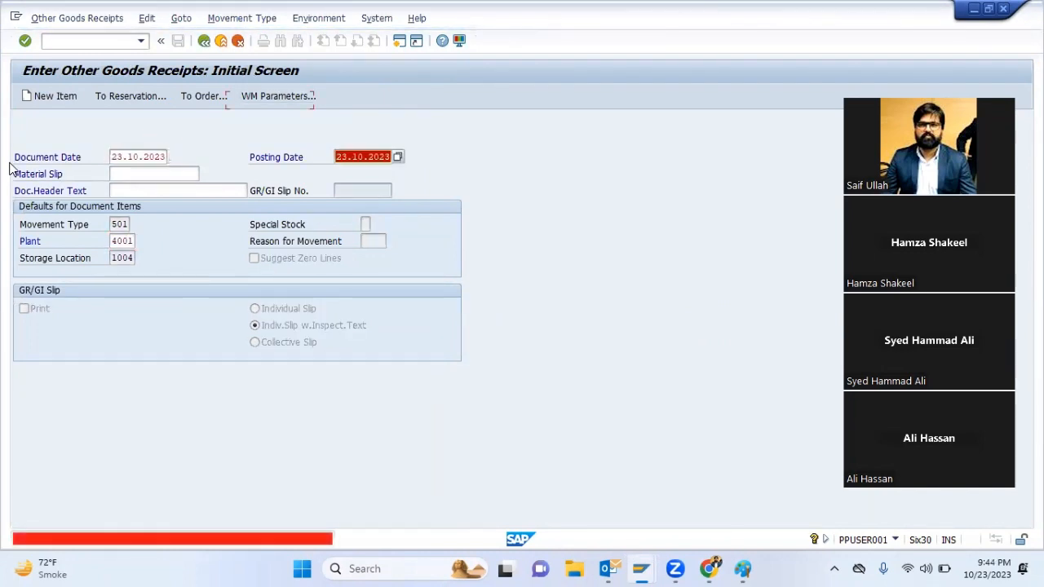
pyautogui.write('01072023')
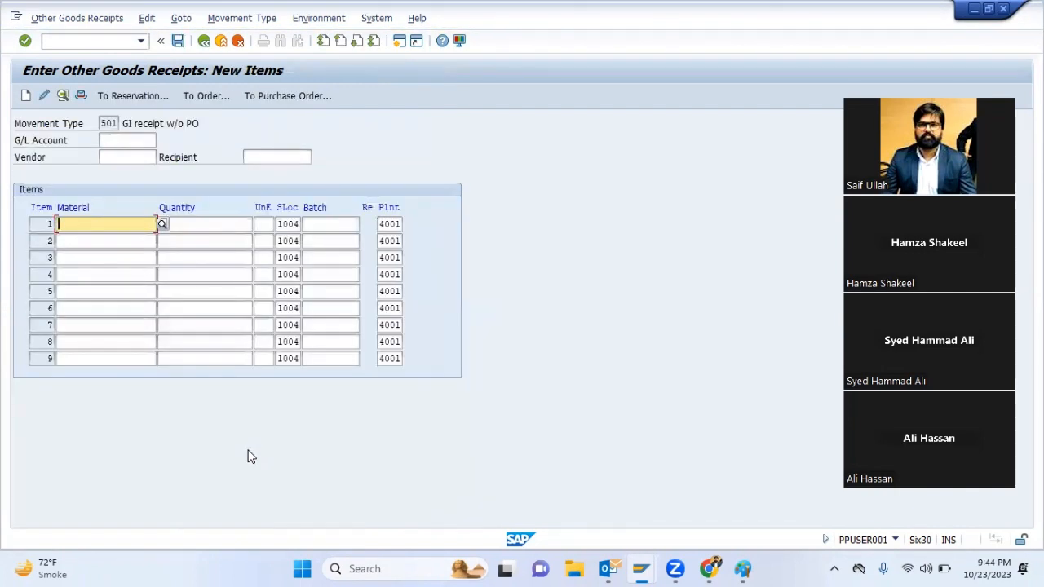
pyautogui.write('45999999995')
pyautogui.press('Tab')
pyautogui.write('50000')
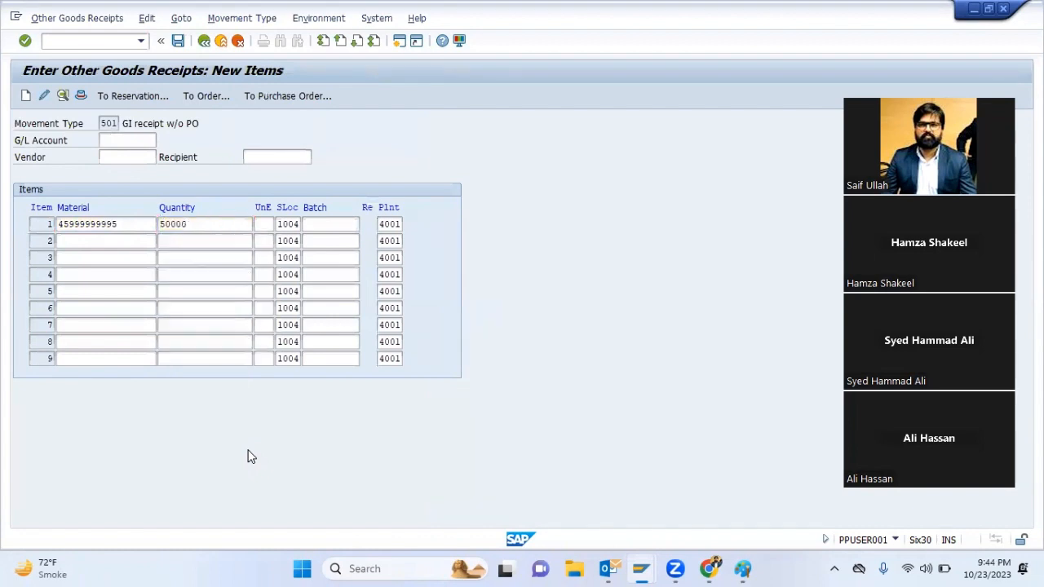
pyautogui.press('Return')
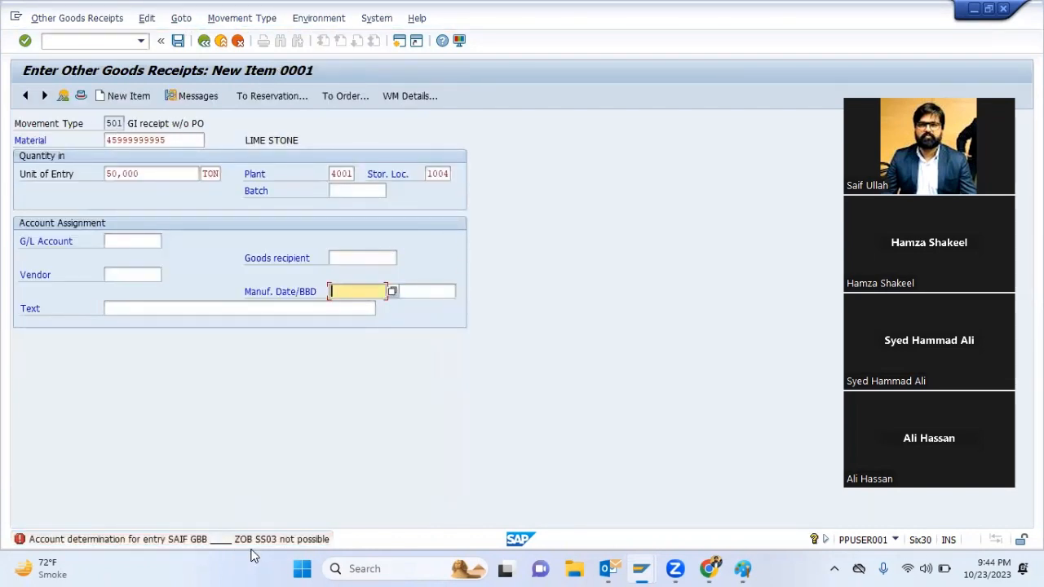
pyautogui.click(221, 40)
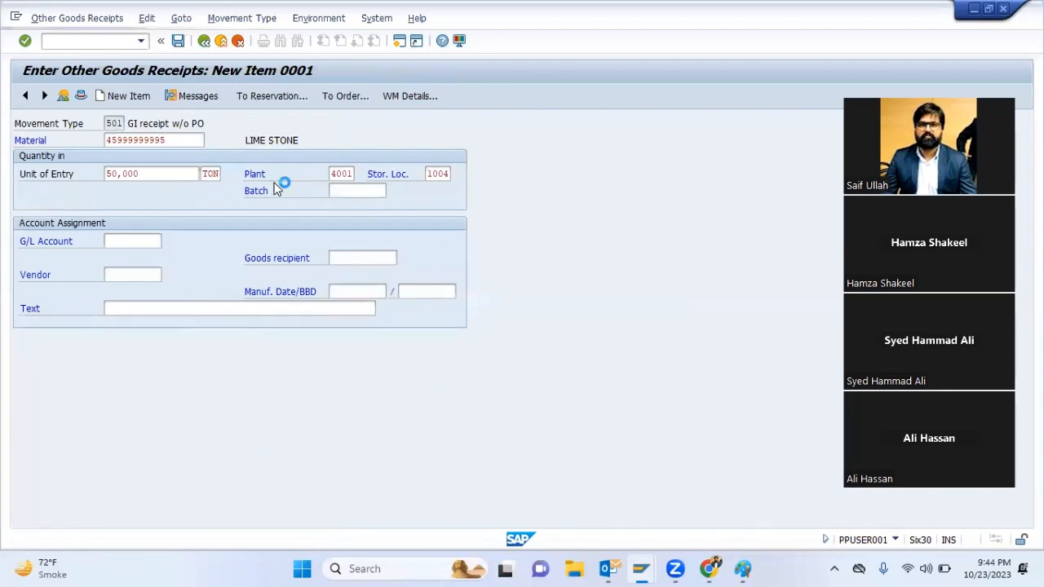
# Run OBYC and open the accounts of GBB, Offsetting entry for inventory posting, for chart of accounts SAIF
pyautogui.write('OBYC')
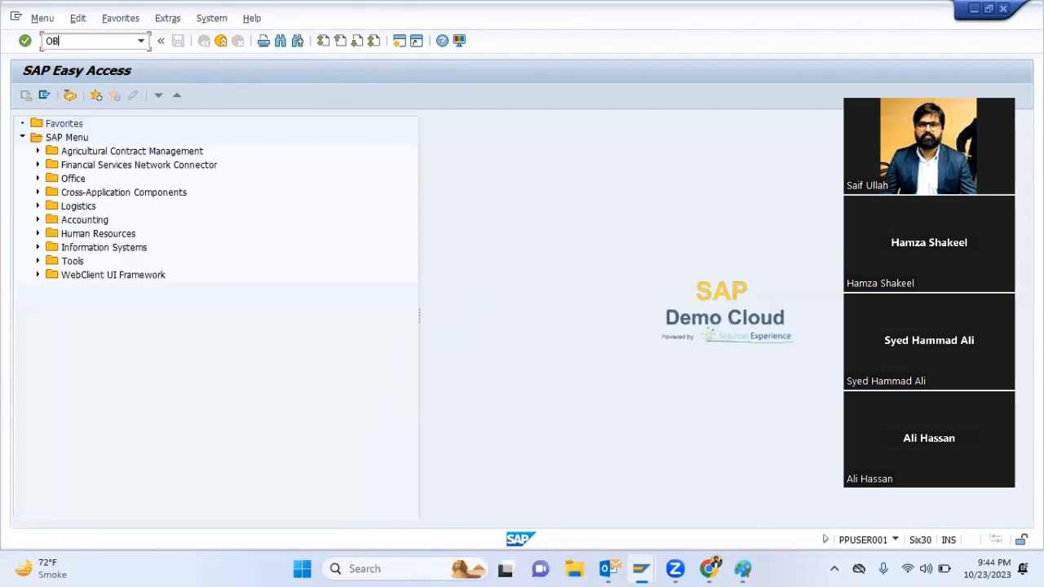
pyautogui.press('Return')
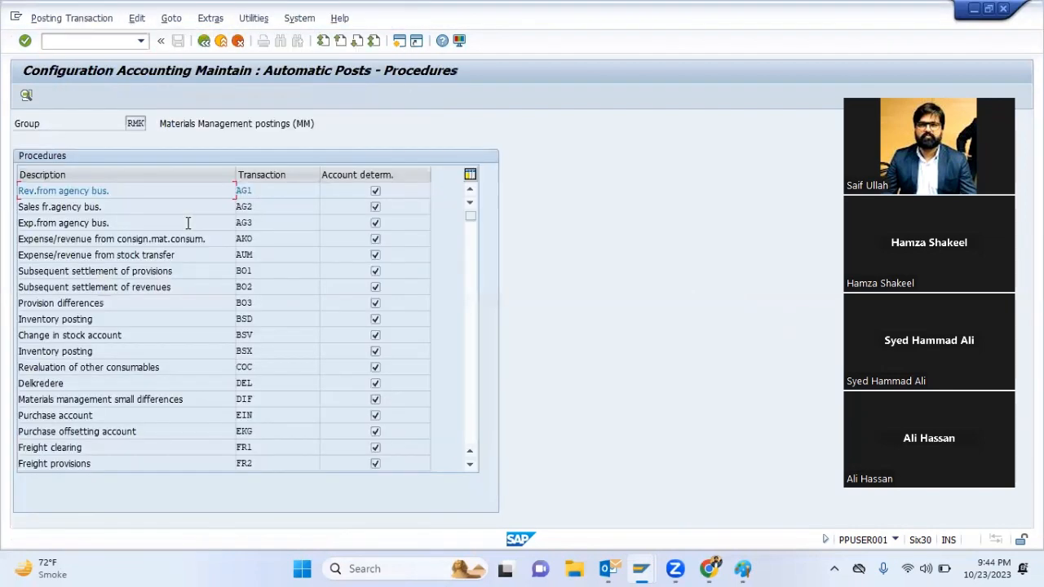
pyautogui.scroll(-1, 276, 405)
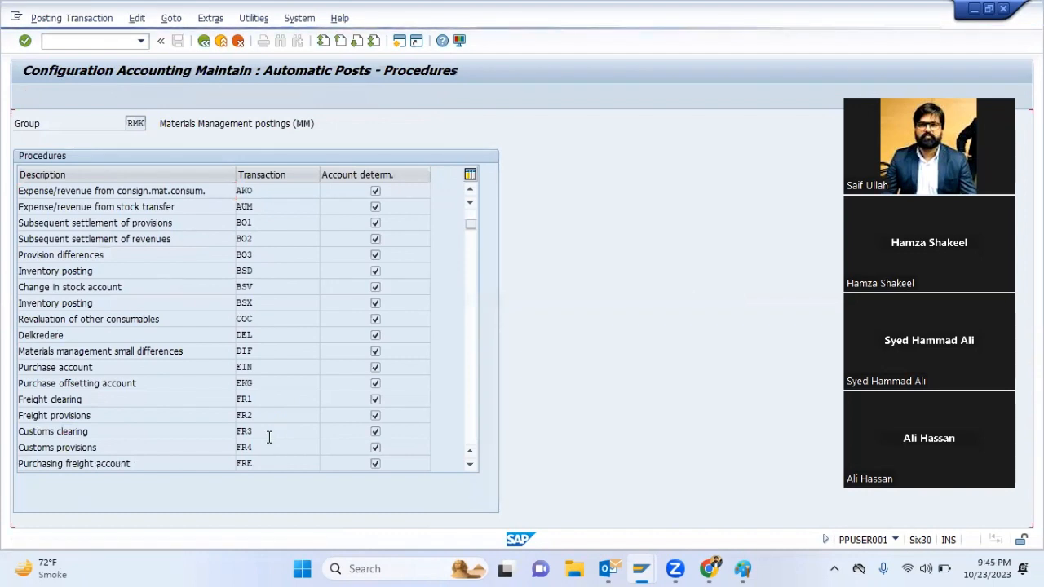
pyautogui.scroll(-1, 269, 438)
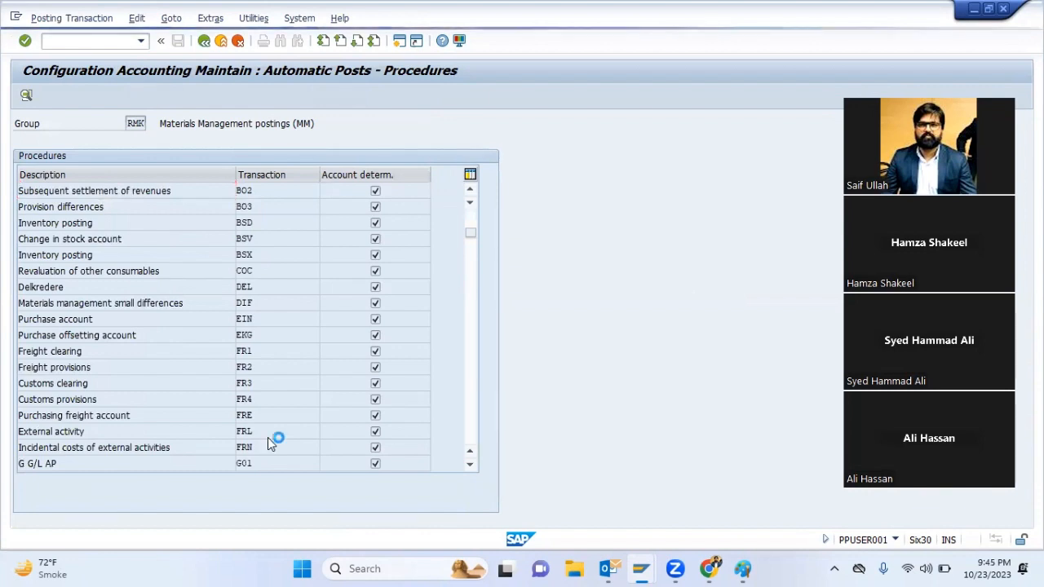
pyautogui.scroll(-2, 268, 437)
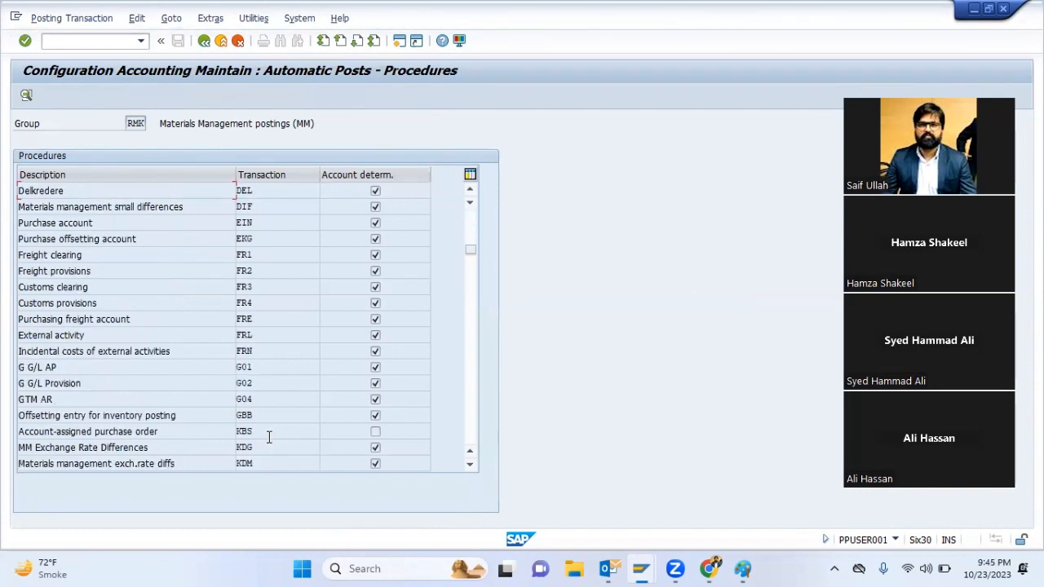
pyautogui.doubleClick(265, 414)
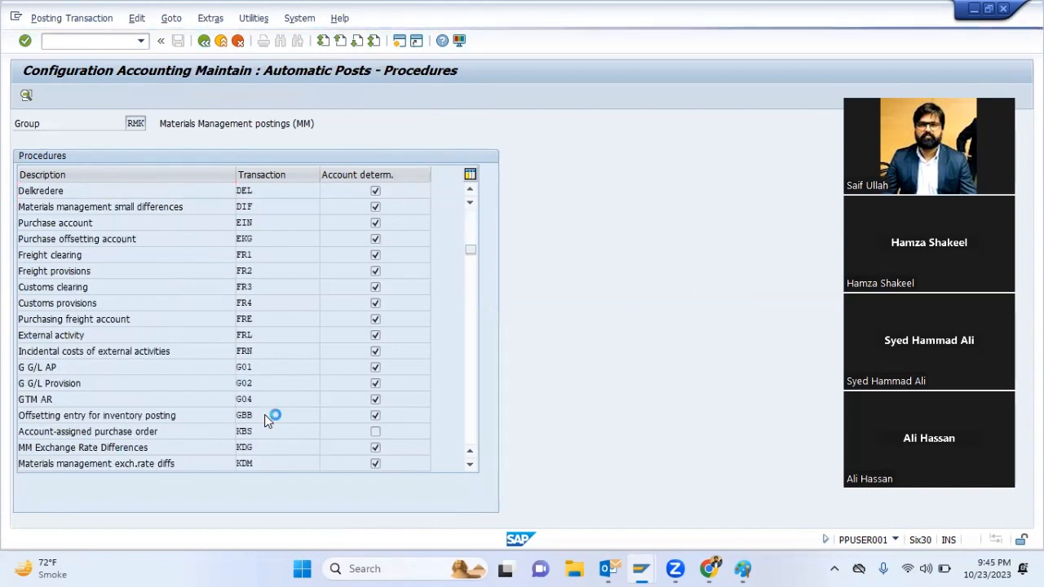
pyautogui.press('Return')
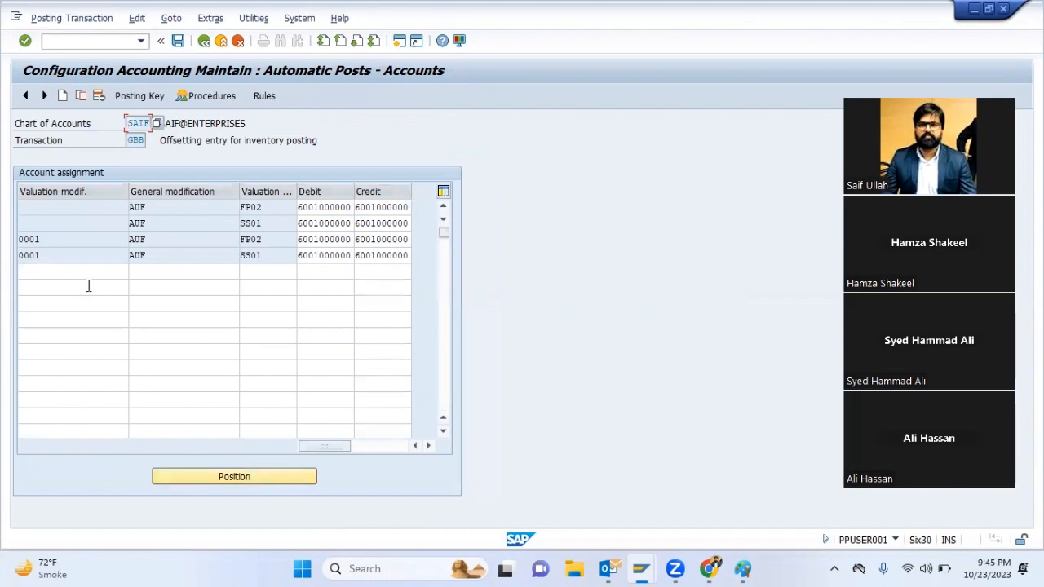
# Add a GBB account assignment row with valuation modifier 0001, general modification ZOB and valuation class SS01
pyautogui.click(84, 274)
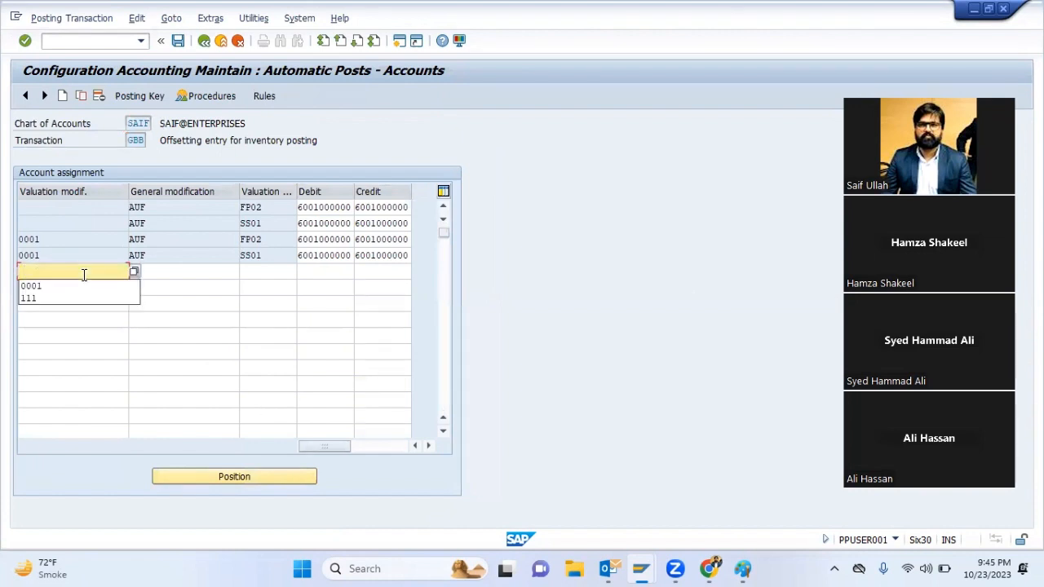
pyautogui.press('Down')
pyautogui.press('Return')
pyautogui.press('Tab')
pyautogui.write('ZOB')
pyautogui.press('Tab')
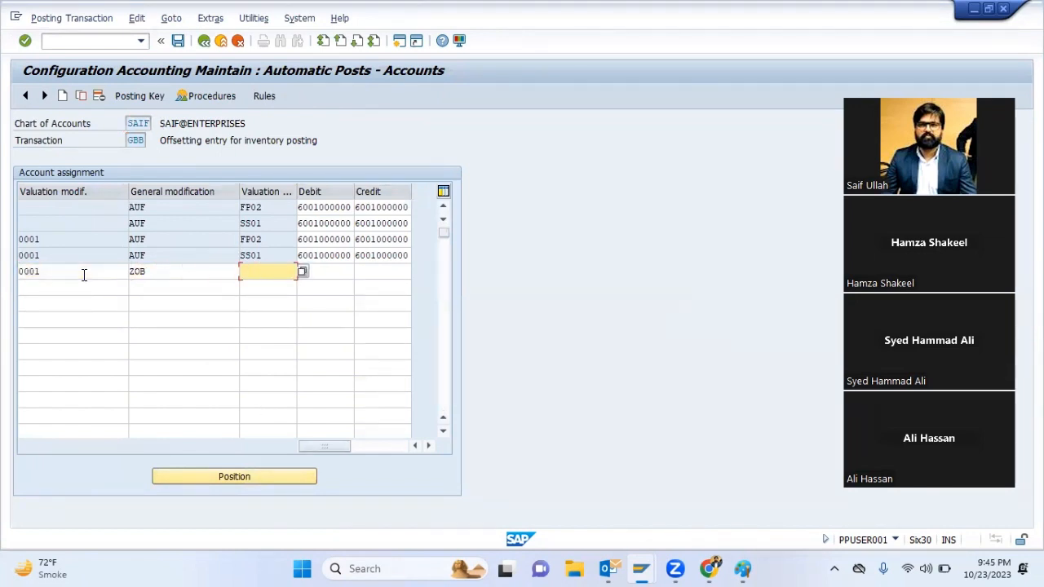
pyautogui.press('Down')
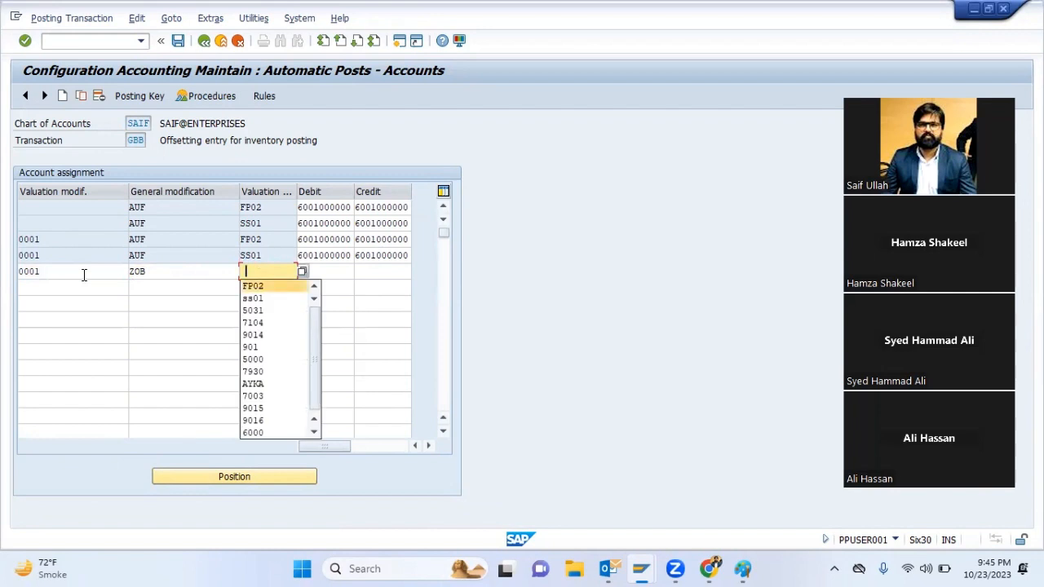
pyautogui.press('Return')
pyautogui.press('Tab')
pyautogui.hotkey('shift', 'Tab')
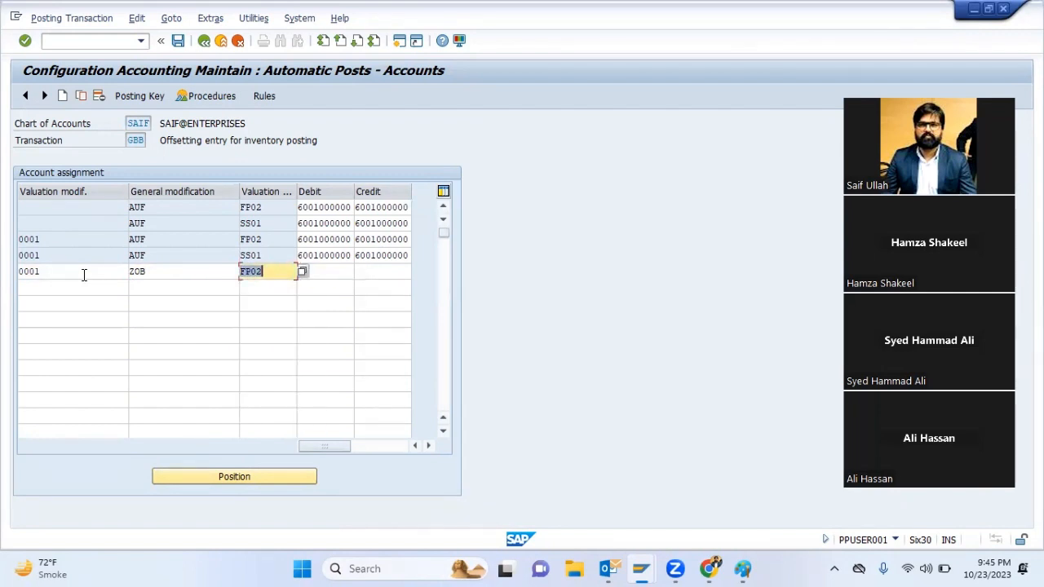
pyautogui.press('Tab')
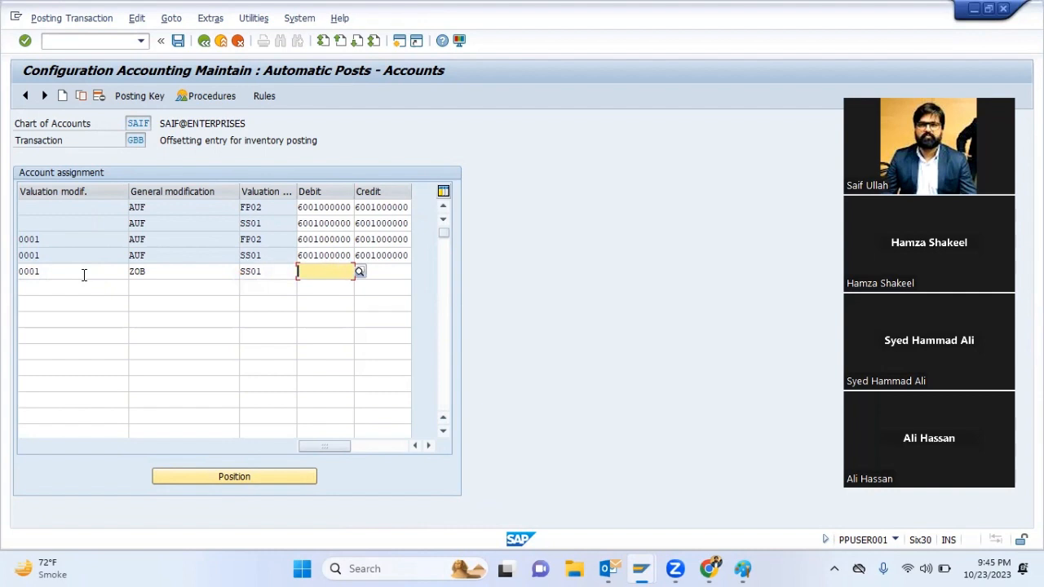
pyautogui.doubleClick(301, 256)
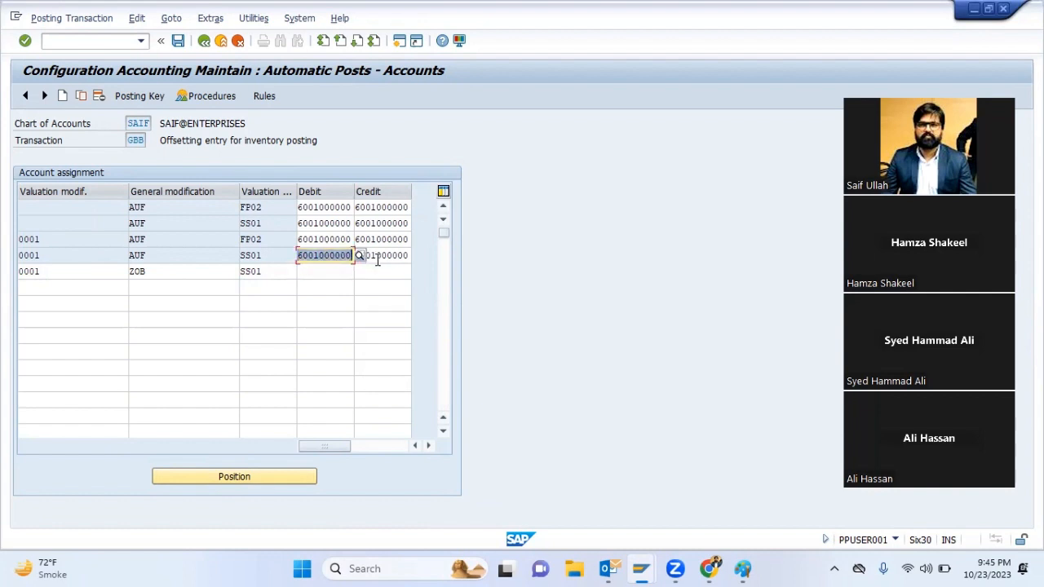
pyautogui.hotkey('ctrl', 'c')
pyautogui.press('Down')
pyautogui.hotkey('ctrl', 'v')
pyautogui.press('Tab')
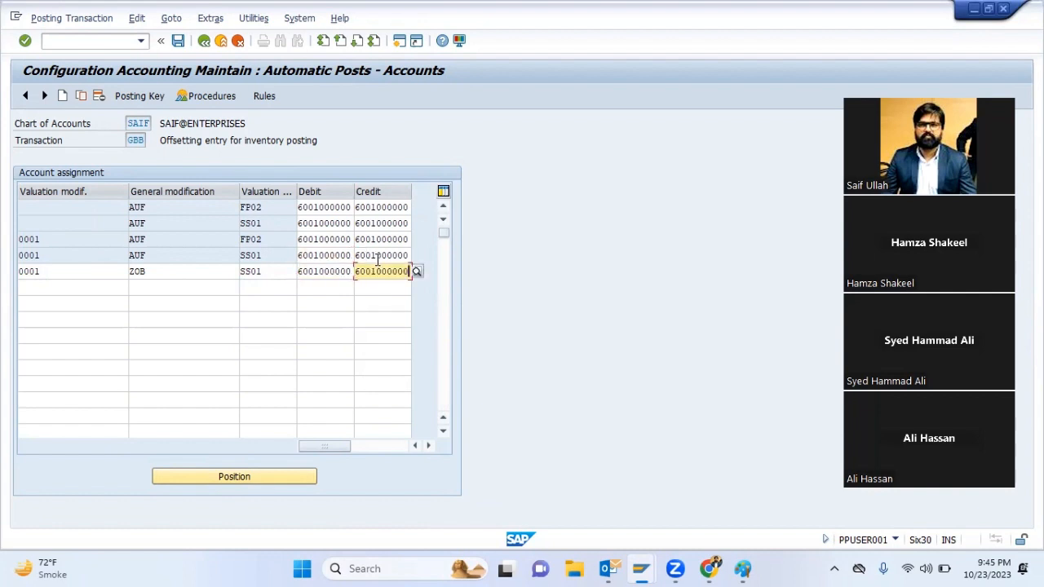
pyautogui.click(68, 288)
pyautogui.click(172, 290)
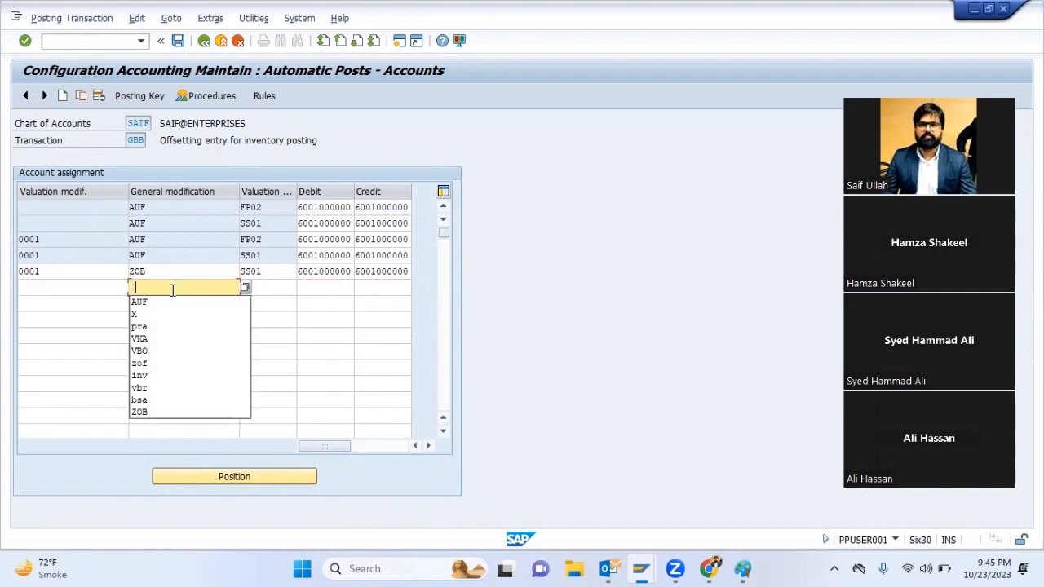
pyautogui.write('ZOB')
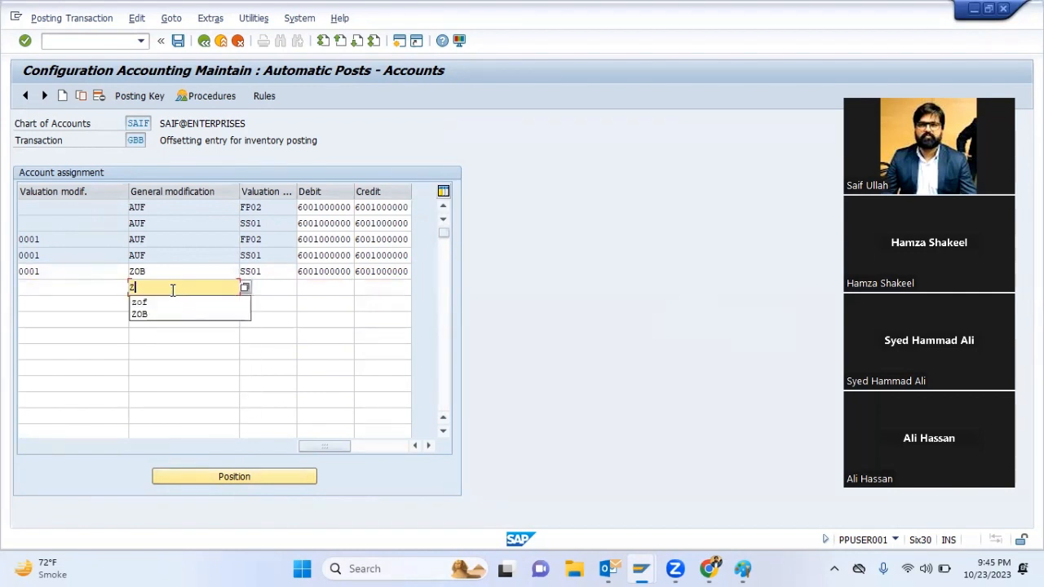
pyautogui.press('Tab')
pyautogui.press('Down')
pyautogui.press('Down')
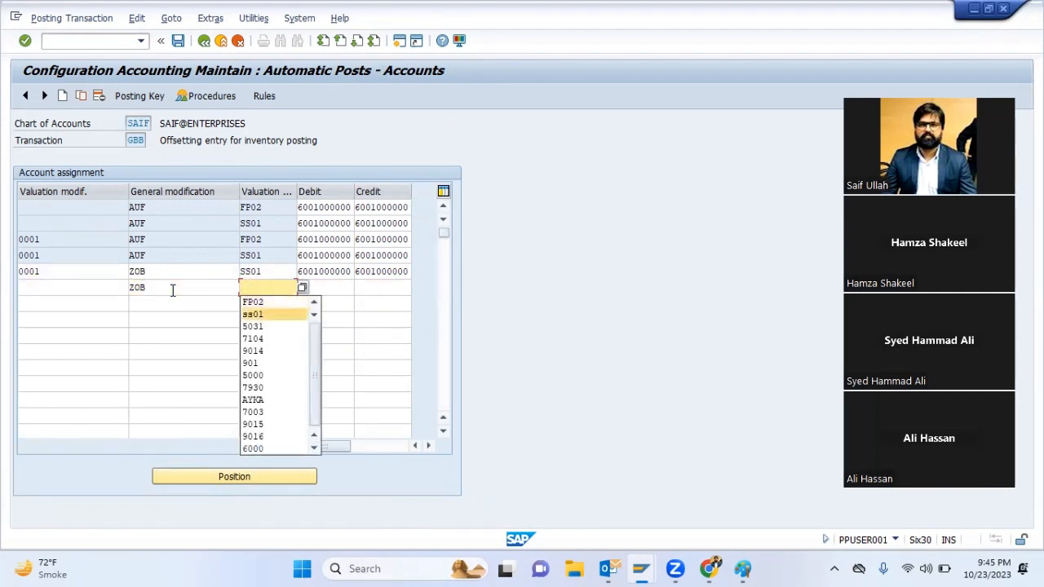
pyautogui.press('Tab')
pyautogui.press('Tab')
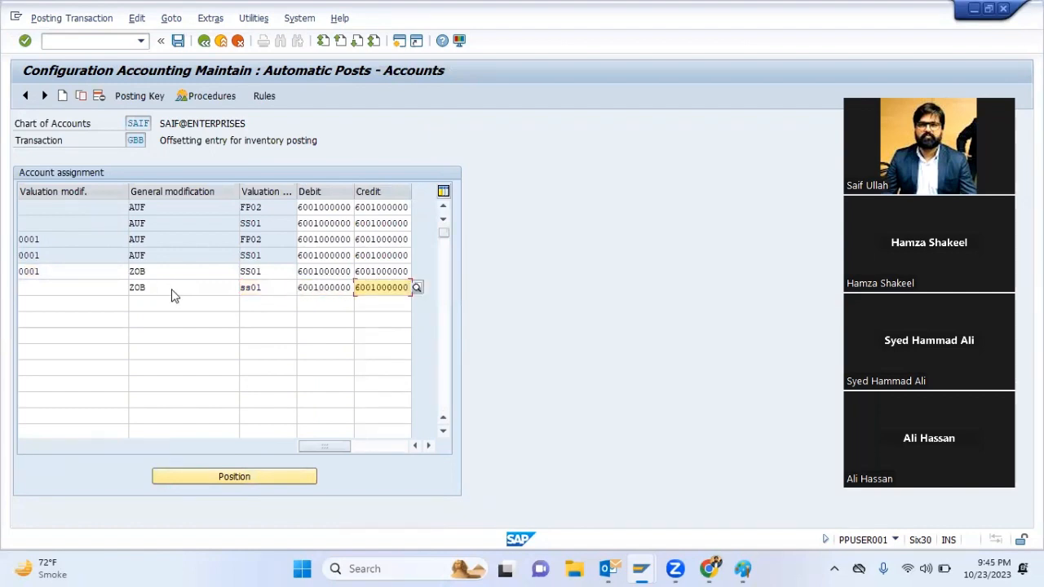
pyautogui.press('Return')
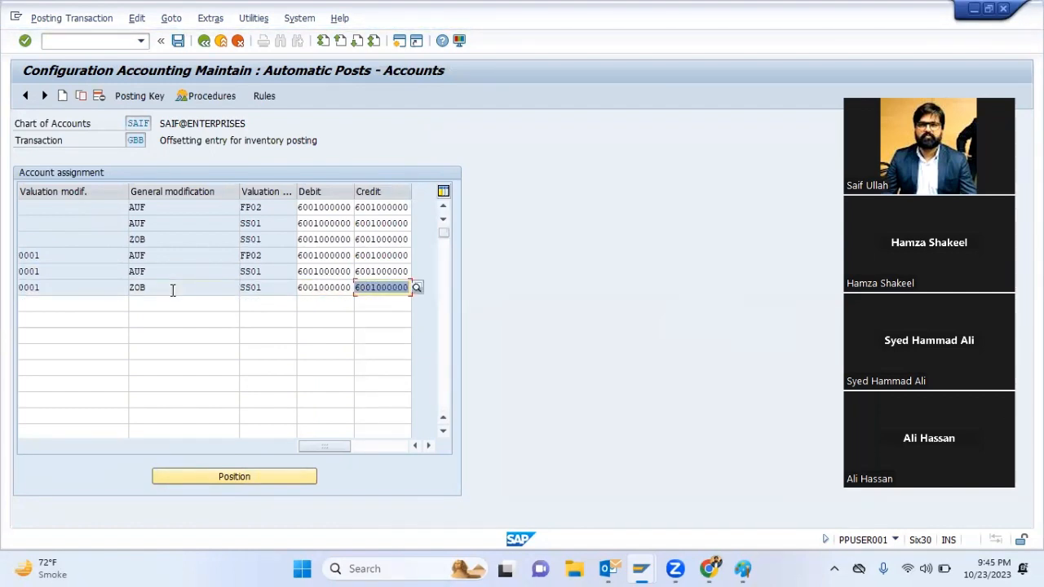
# Save the GBB account assignments in the proposed customizing request and leave the configuration
pyautogui.hotkey('ctrl', 's')
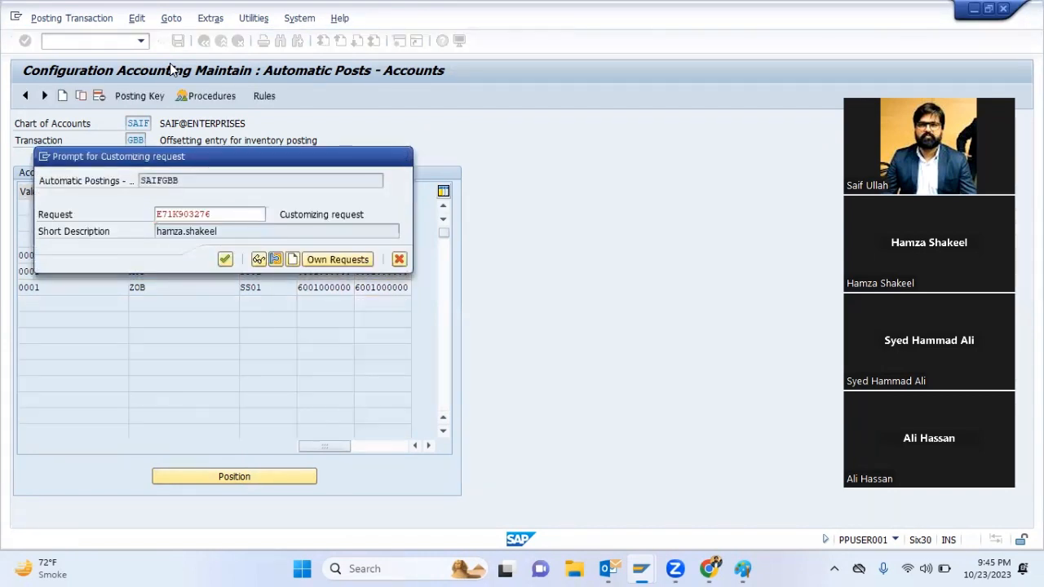
pyautogui.press('Return')
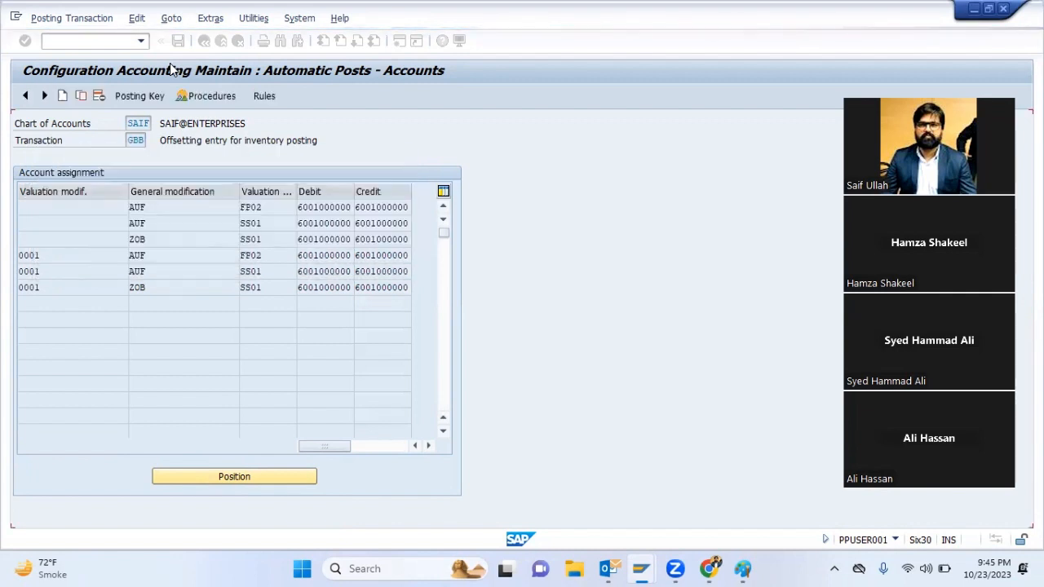
pyautogui.hotkey('shift', 'F3')
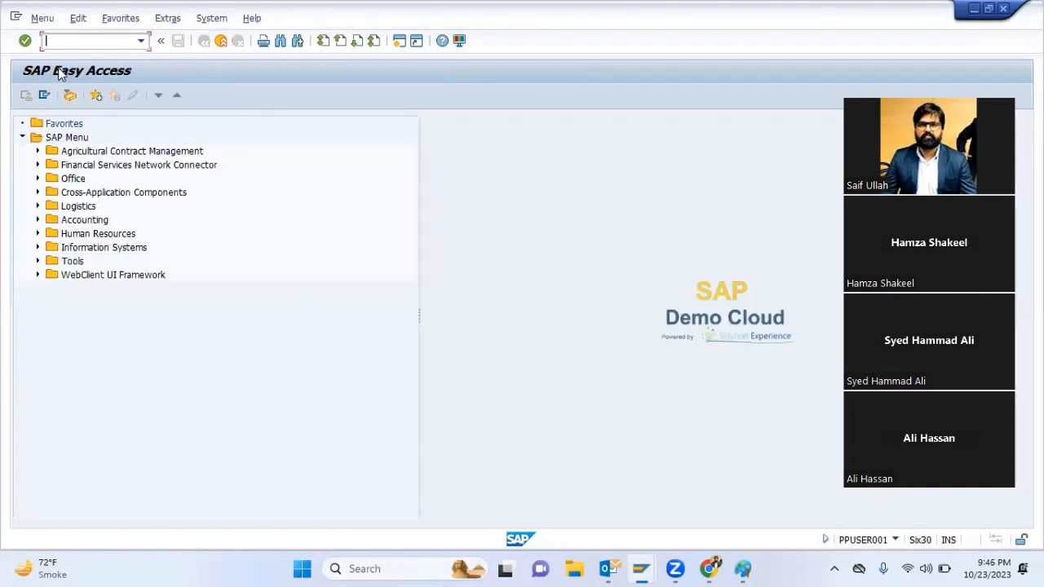
# Start a movement type 501 goods receipt in MB1C with posting date 01072023, plant 4001 and storage location 1004
pyautogui.write('B1')
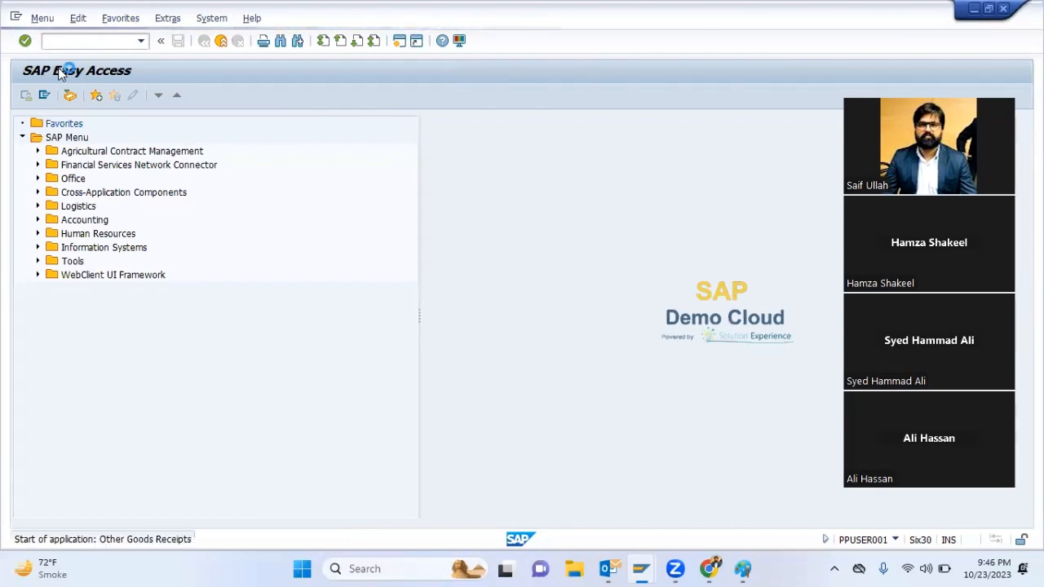
pyautogui.press('Delete')
pyautogui.hotkey('shift', 'Tab')
pyautogui.hotkey('shift', 'Tab')
pyautogui.hotkey('shift', 'Tab')
pyautogui.hotkey('shift', 'Tab')
pyautogui.hotkey('shift', 'Tab')
pyautogui.hotkey('shift', 'Tab')
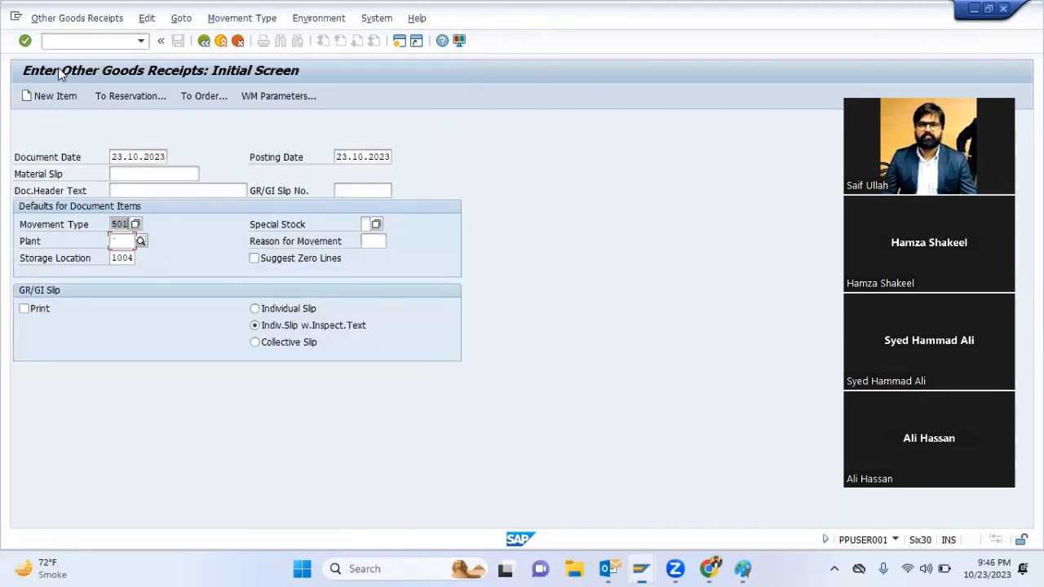
pyautogui.write('01072023')
pyautogui.press('Tab')
pyautogui.press('Tab')
pyautogui.press('Tab')
pyautogui.press('Tab')
pyautogui.press('Tab')
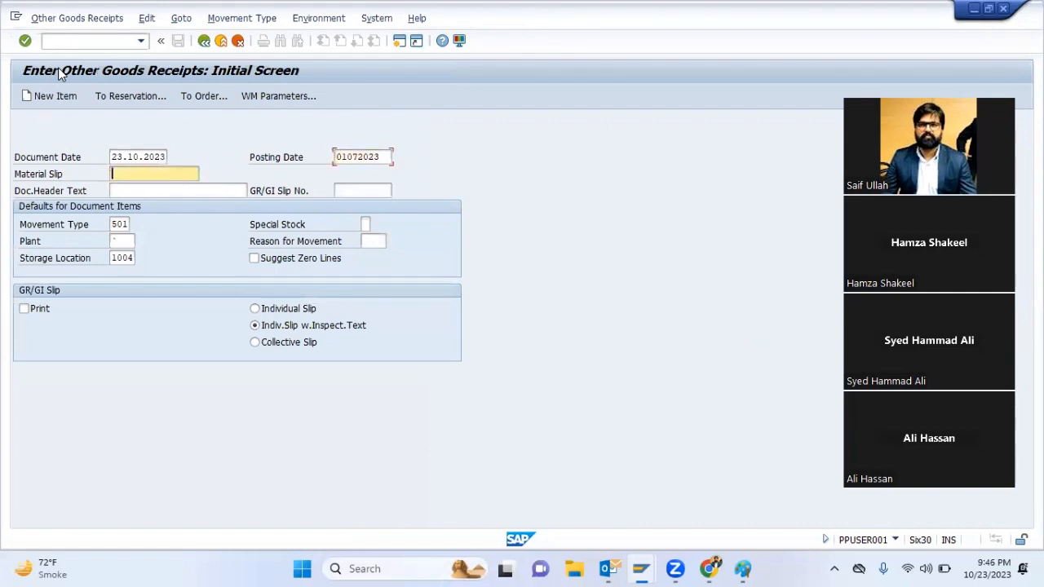
pyautogui.press('Tab')
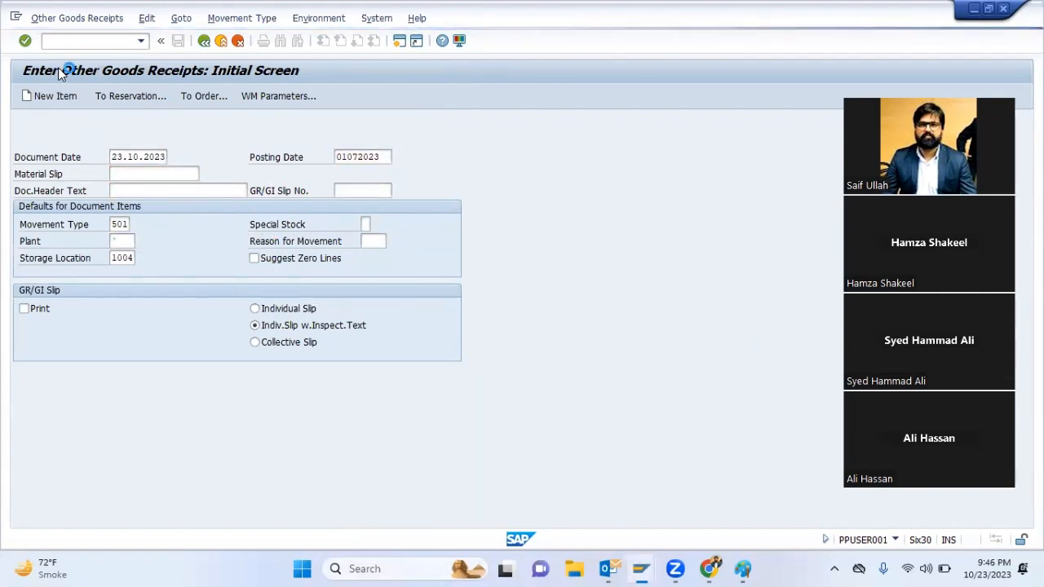
pyautogui.press('BackSpace')
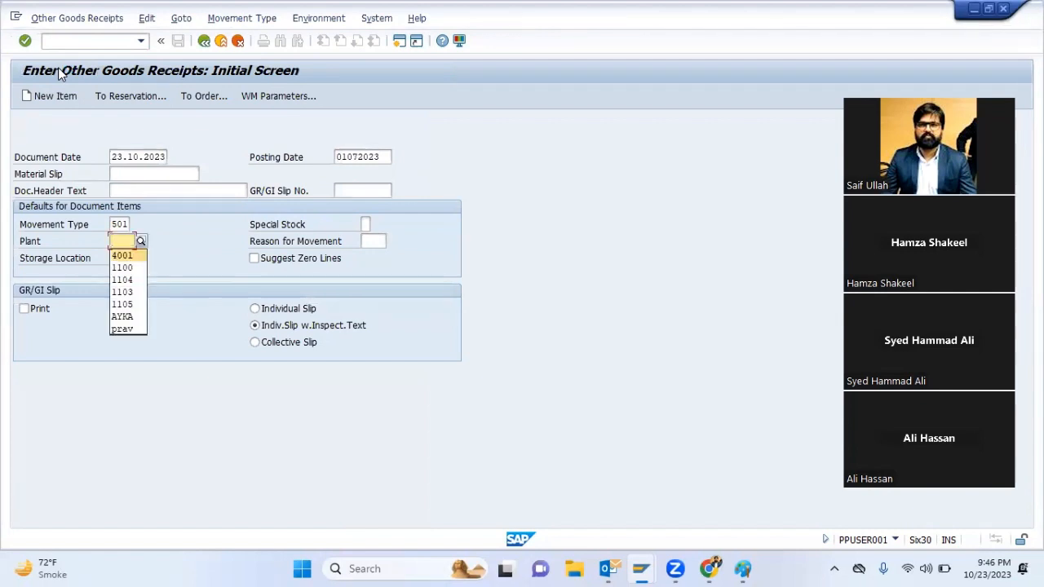
pyautogui.press('Return')
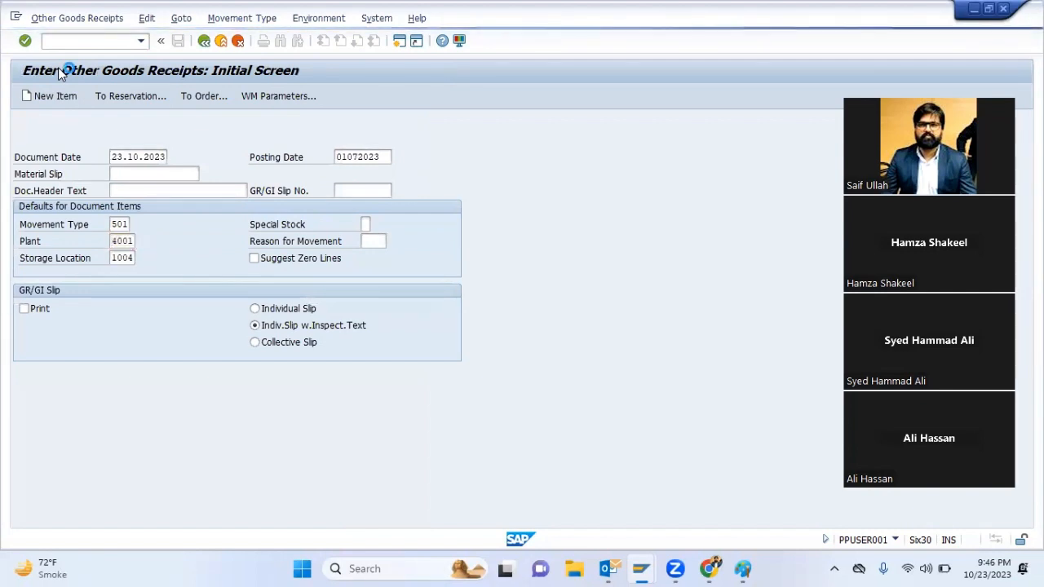
pyautogui.press('Down')
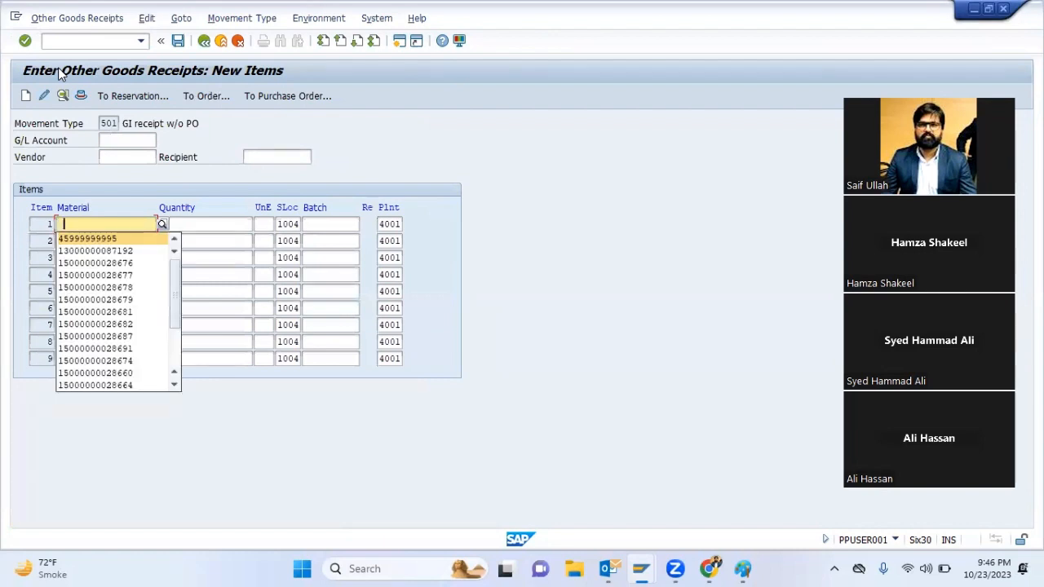
pyautogui.press('Tab')
pyautogui.press('Return')
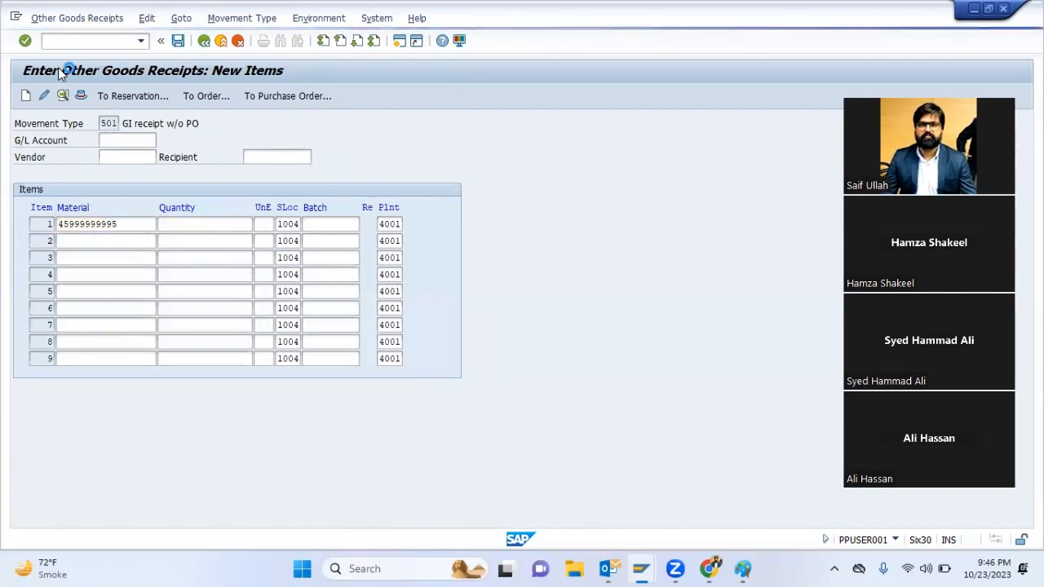
pyautogui.write('50000')
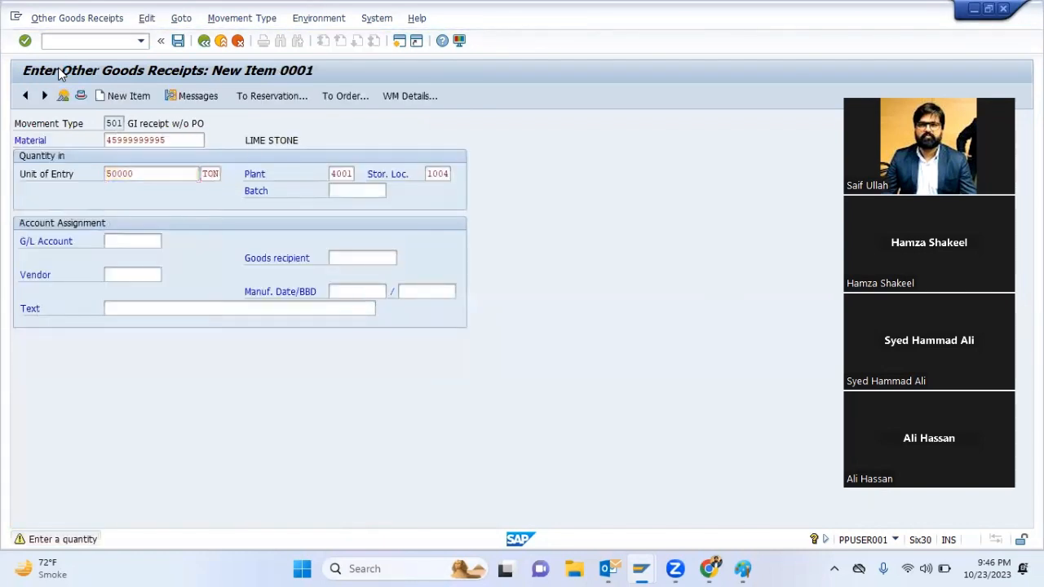
pyautogui.press('Return')
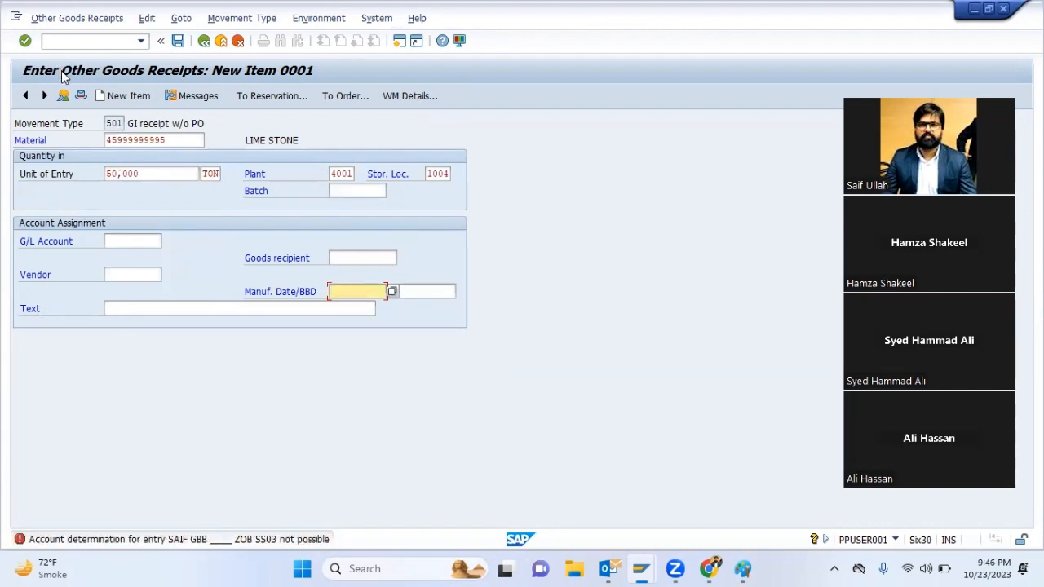
pyautogui.click(221, 40)
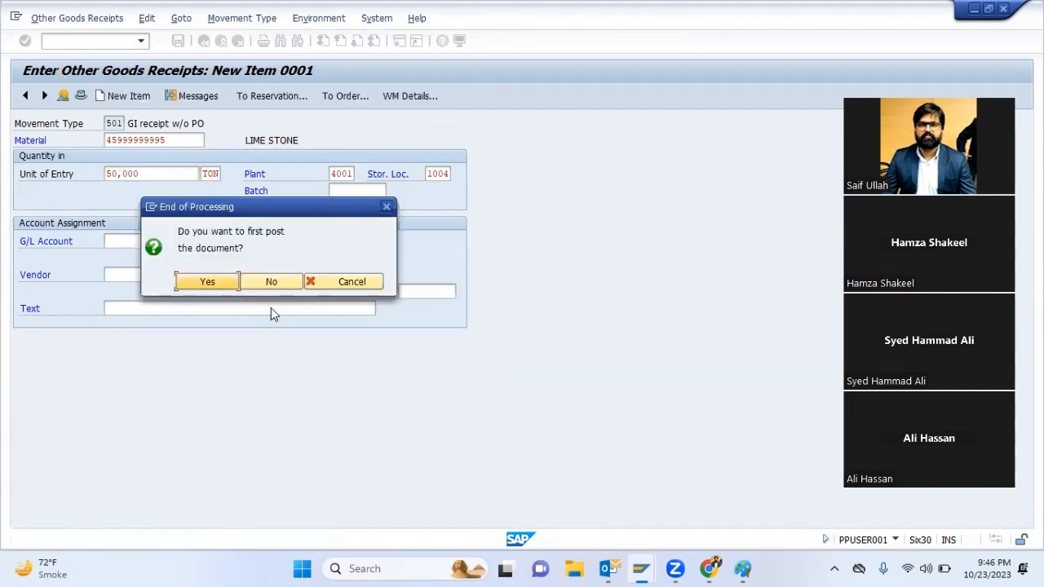
pyautogui.click(273, 283)
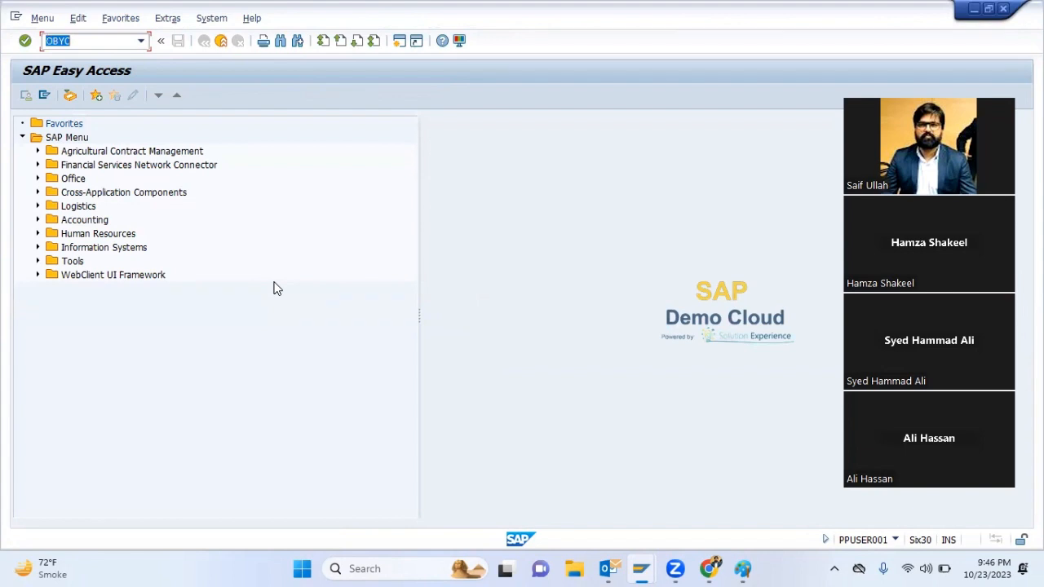
# Run OBYC again and open the GBB offsetting entry accounts for chart of accounts SAIF
pyautogui.press('Return')
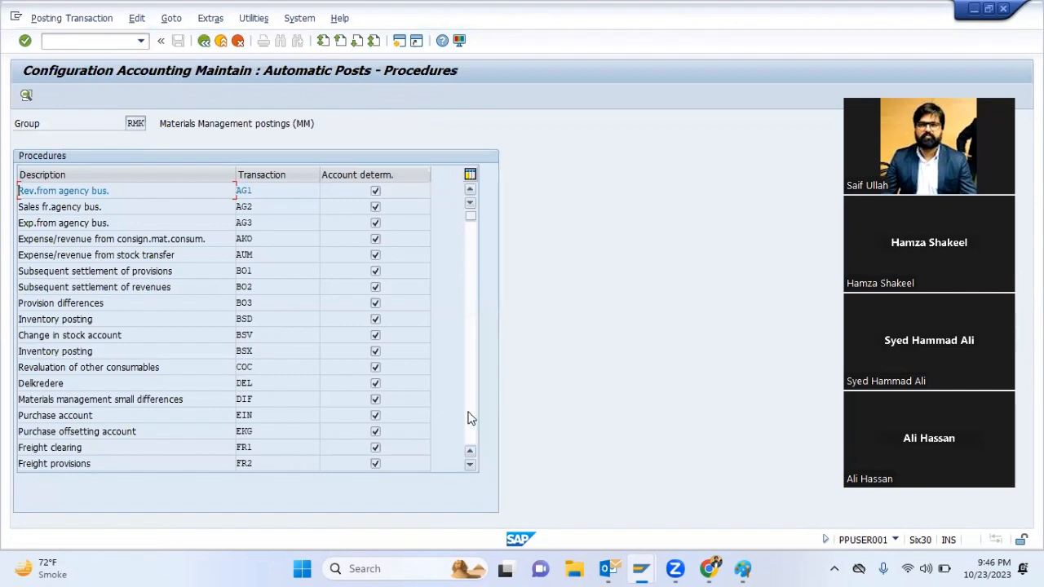
pyautogui.click(470, 418)
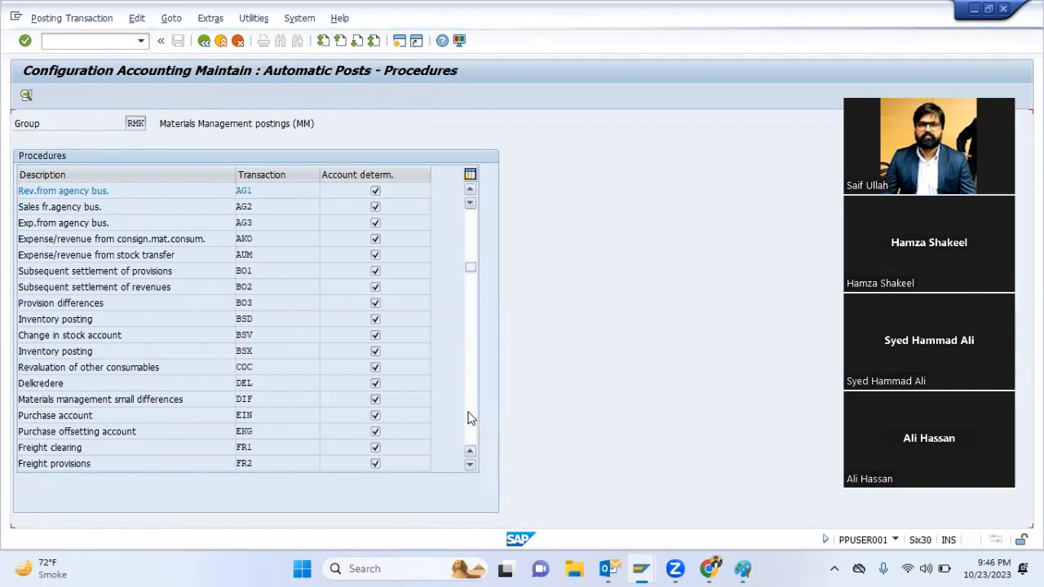
pyautogui.click(470, 418)
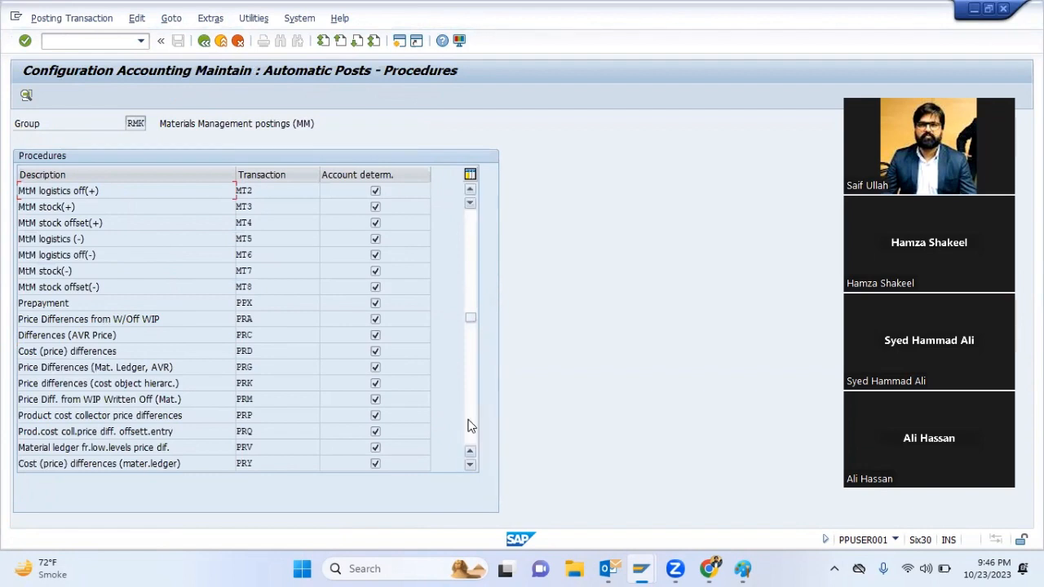
pyautogui.click(470, 237)
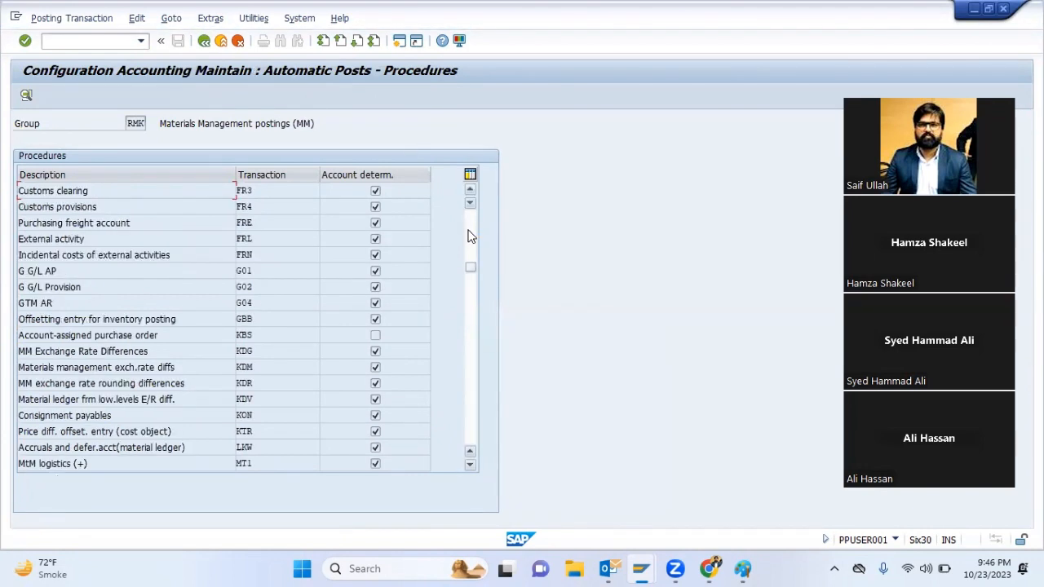
pyautogui.doubleClick(266, 318)
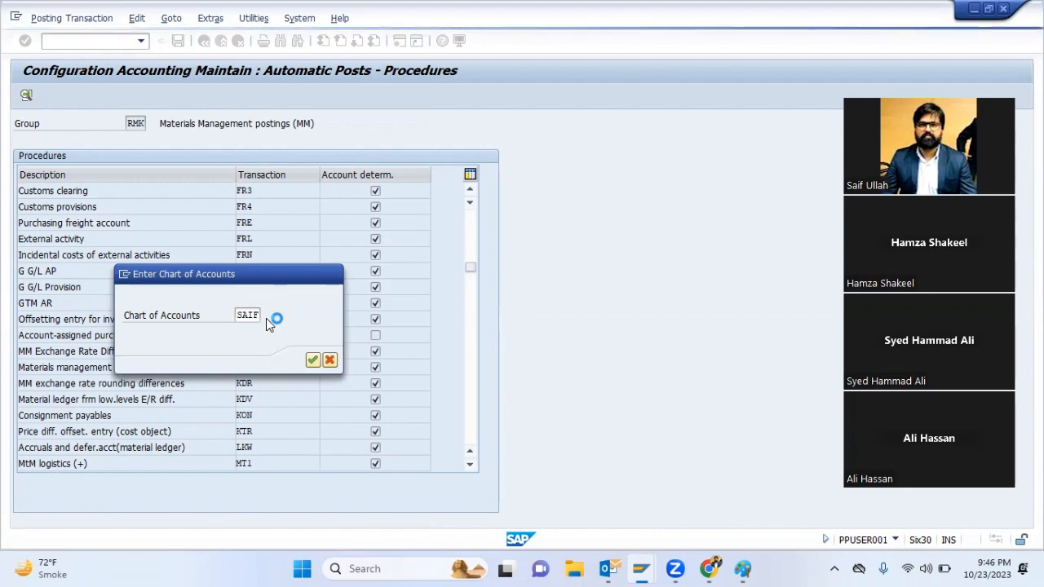
pyautogui.press('Return')
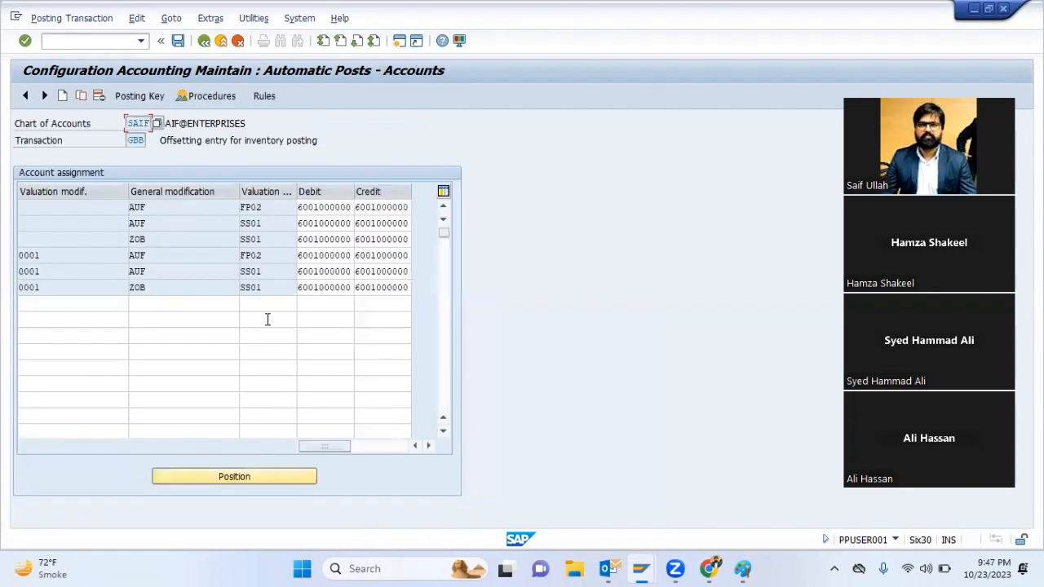
# Add two ZOB entries to the GBB account assignments, one with valuation modification 0001 and one without a valuation modification
pyautogui.click(88, 301)
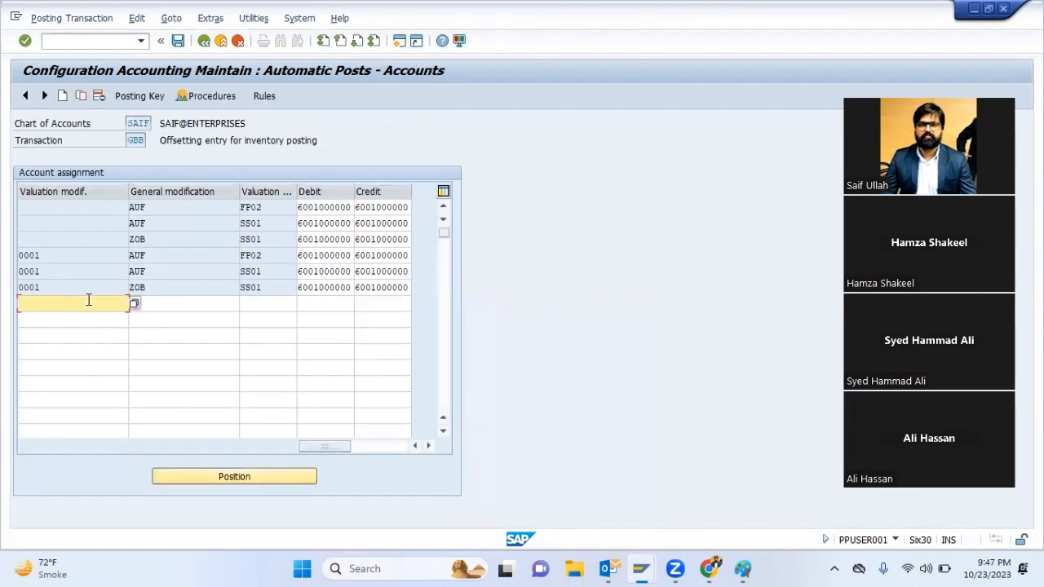
pyautogui.write('0001')
pyautogui.press('Return')
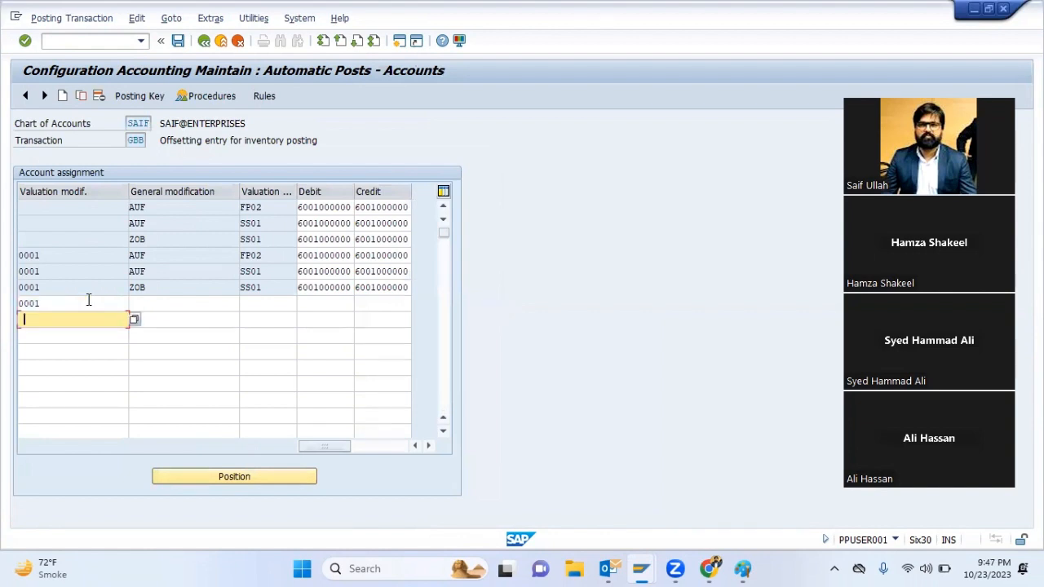
pyautogui.click(181, 310)
pyautogui.press('Down')
pyautogui.press('Return')
pyautogui.press('Down')
pyautogui.press('Down')
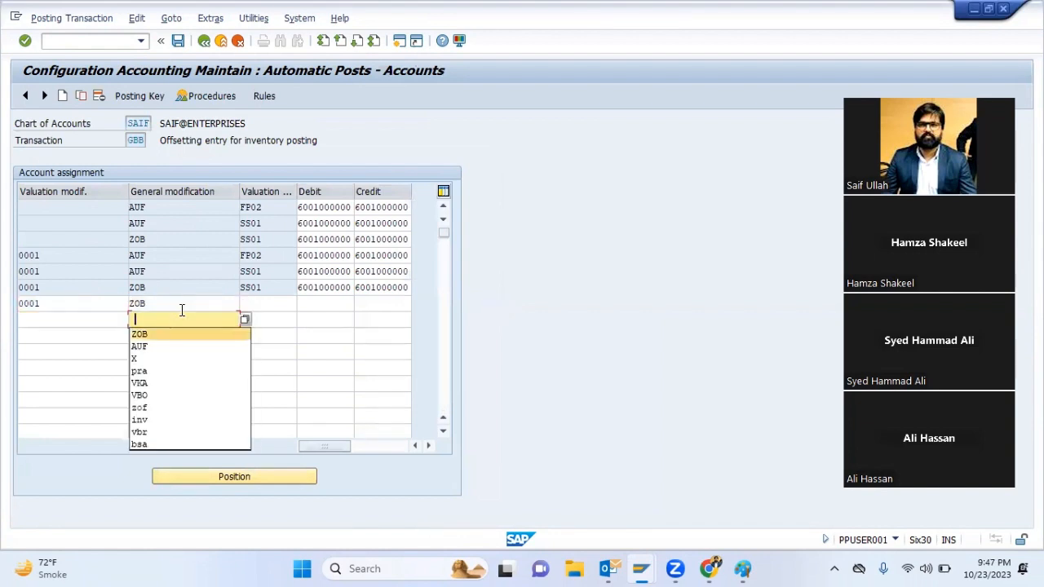
pyautogui.press('Return')
# Set the valuation class of both new ZOB entries to SS03
pyautogui.press('Tab')
pyautogui.press('Up')
pyautogui.write('ss01')
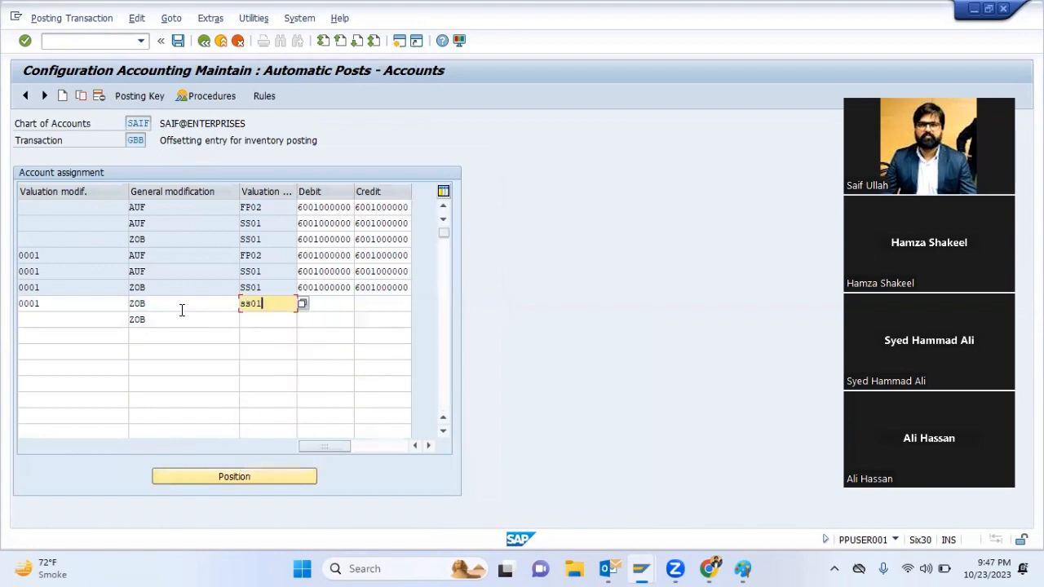
pyautogui.press('Tab')
pyautogui.press('Tab')
pyautogui.press('Tab')
pyautogui.press('Tab')
pyautogui.press('Tab')
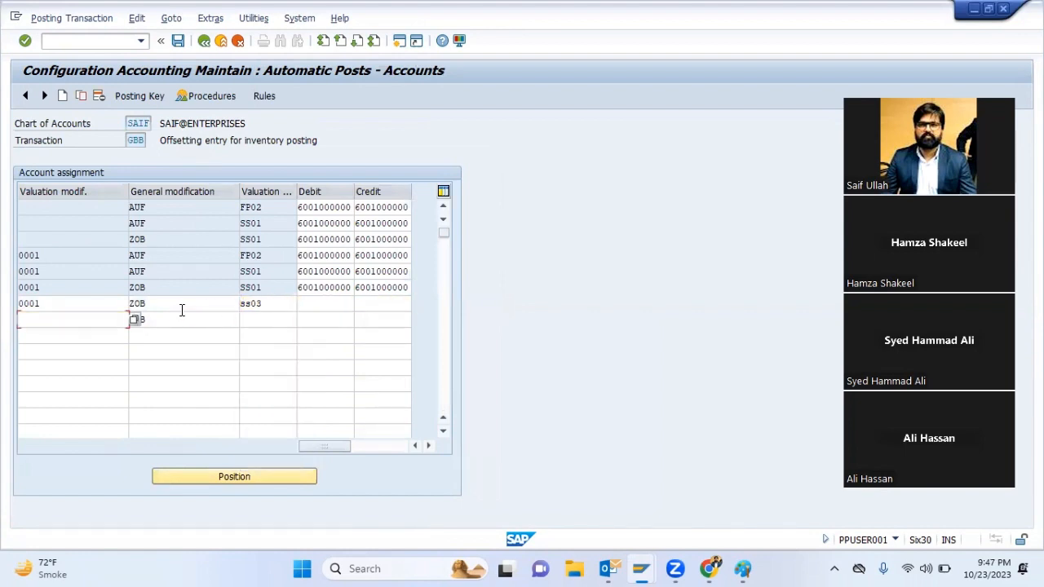
pyautogui.press('Down')
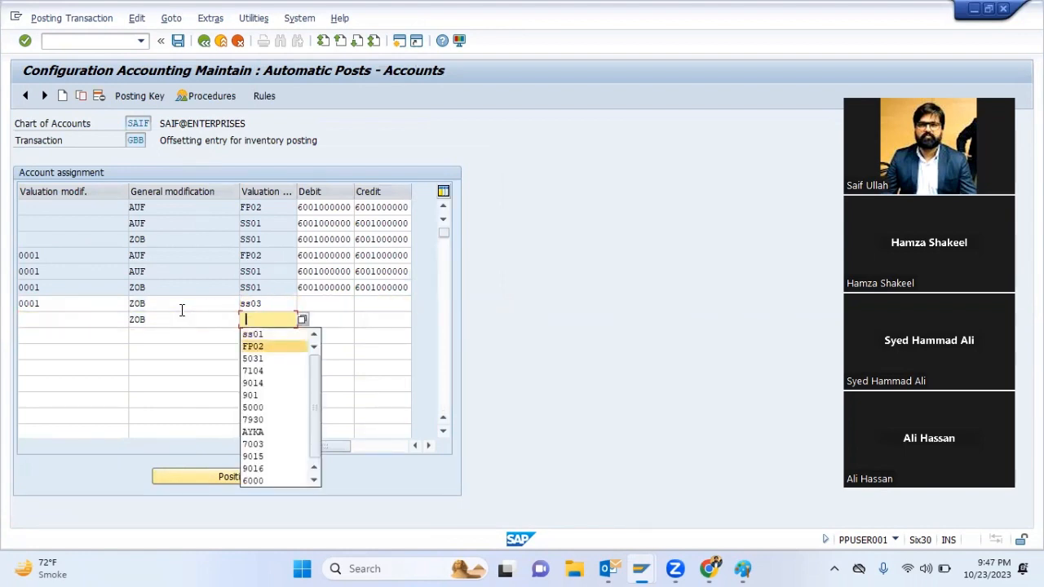
pyautogui.press('Up')
pyautogui.press('Return')
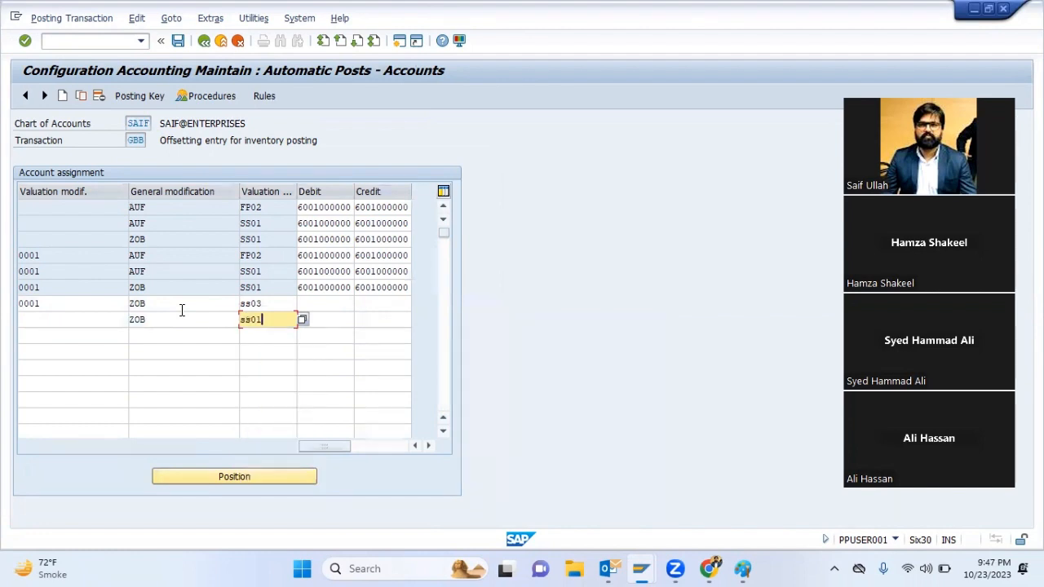
pyautogui.write('3')
pyautogui.press('Tab')
pyautogui.press('Up')
pyautogui.press('BackSpace')
pyautogui.press('Down')
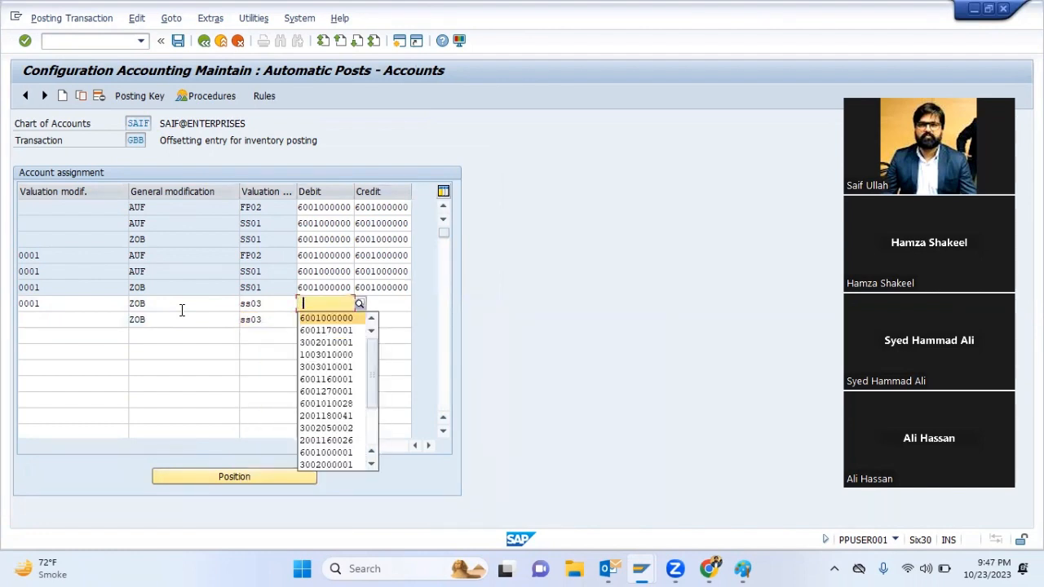
pyautogui.press('Tab')
pyautogui.press('BackSpace')
pyautogui.press('Down')
pyautogui.press('Tab')
pyautogui.press('Tab')
pyautogui.press('Tab')
pyautogui.press('Tab')
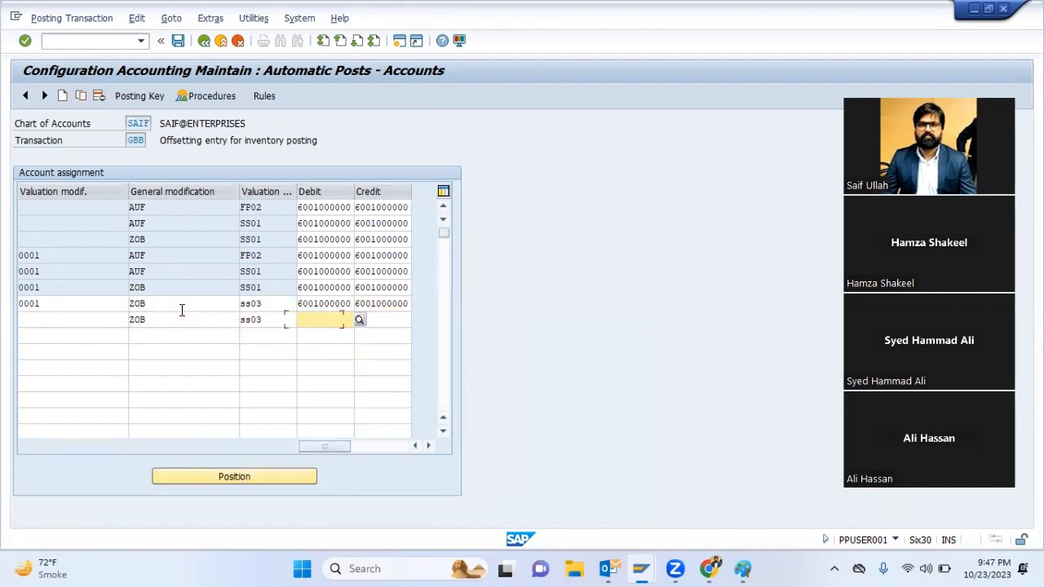
pyautogui.press('BackSpace')
pyautogui.press('Down')
pyautogui.press('Tab')
pyautogui.press('BackSpace')
pyautogui.press('Down')
pyautogui.press('Return')
pyautogui.press('Return')
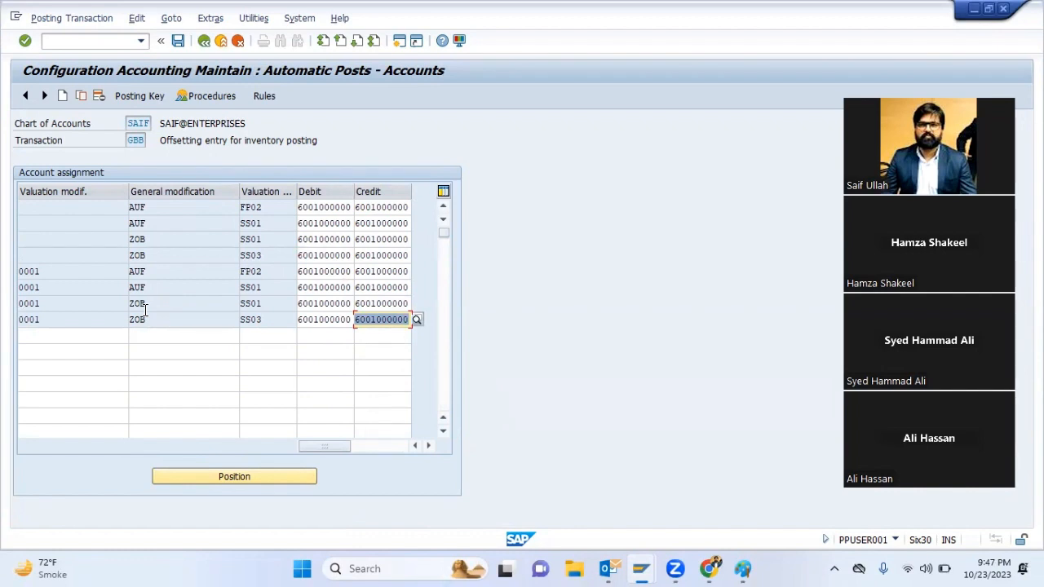
pyautogui.click(144, 309)
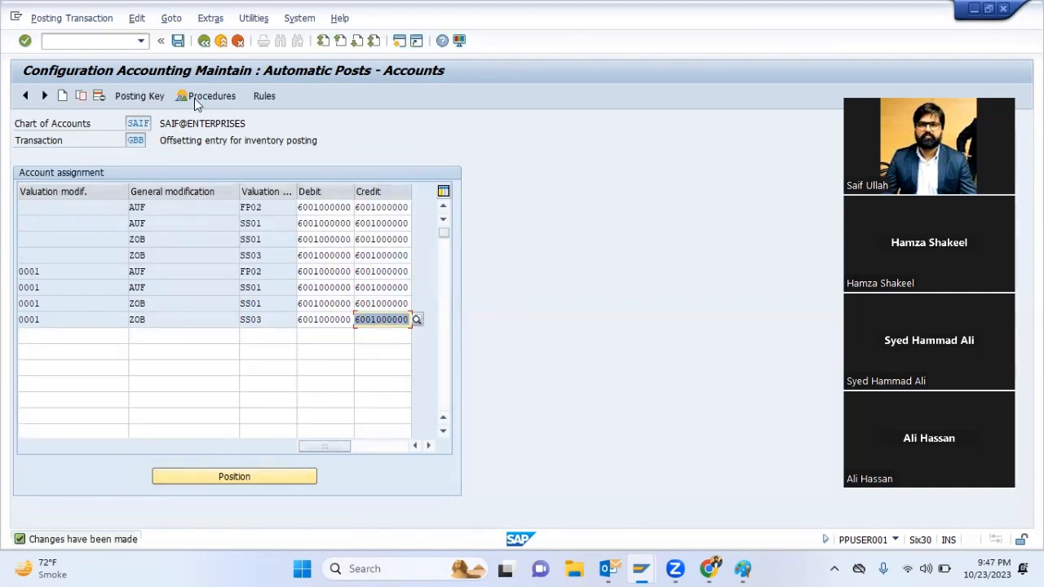
pyautogui.press('F3')
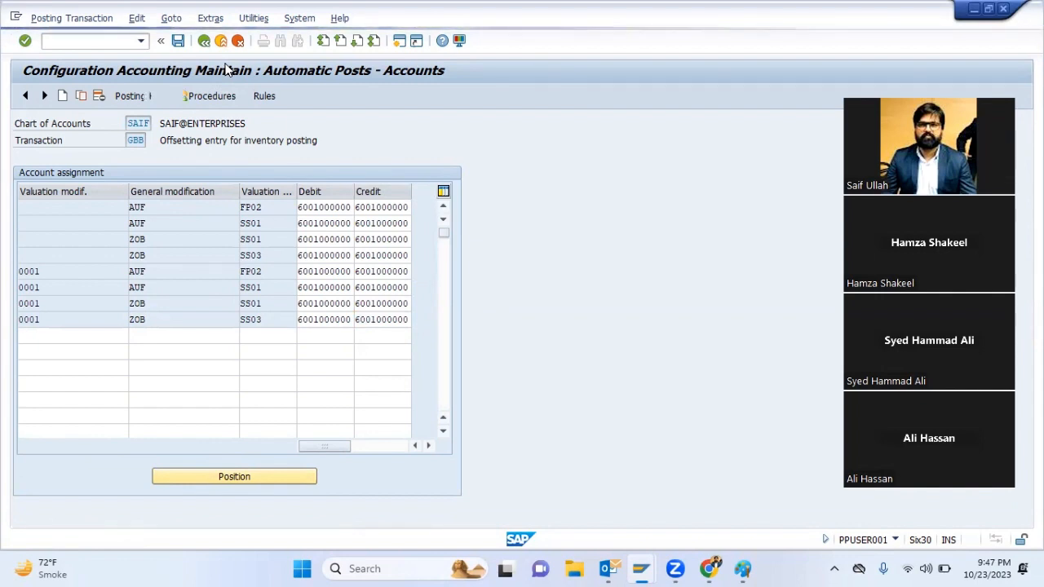
# Start a movement type 501 goods receipt in MB1C with posting date 01072023, plant 4001 and storage location 1004
pyautogui.write('M')
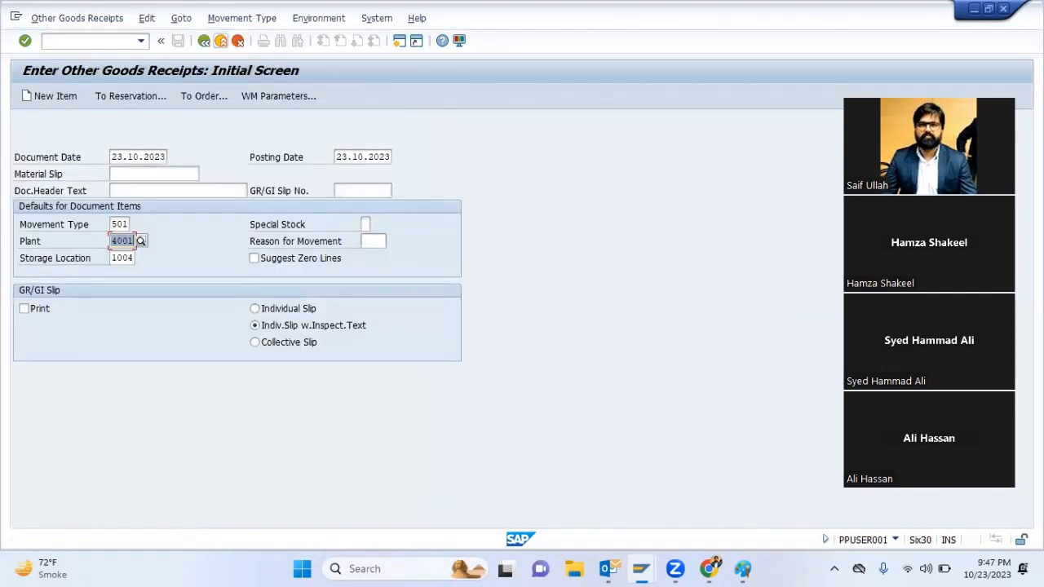
pyautogui.hotkey('shift', 'Tab')
pyautogui.hotkey('shift', 'Tab')
pyautogui.hotkey('shift', 'Tab')
pyautogui.hotkey('shift', 'Tab')
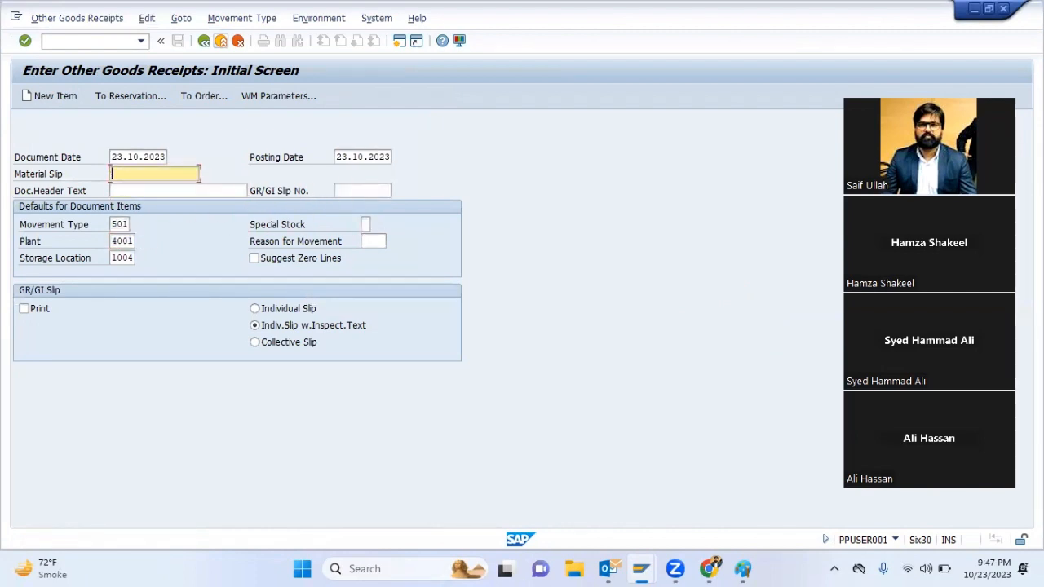
pyautogui.write('01072023')
pyautogui.press('Return')
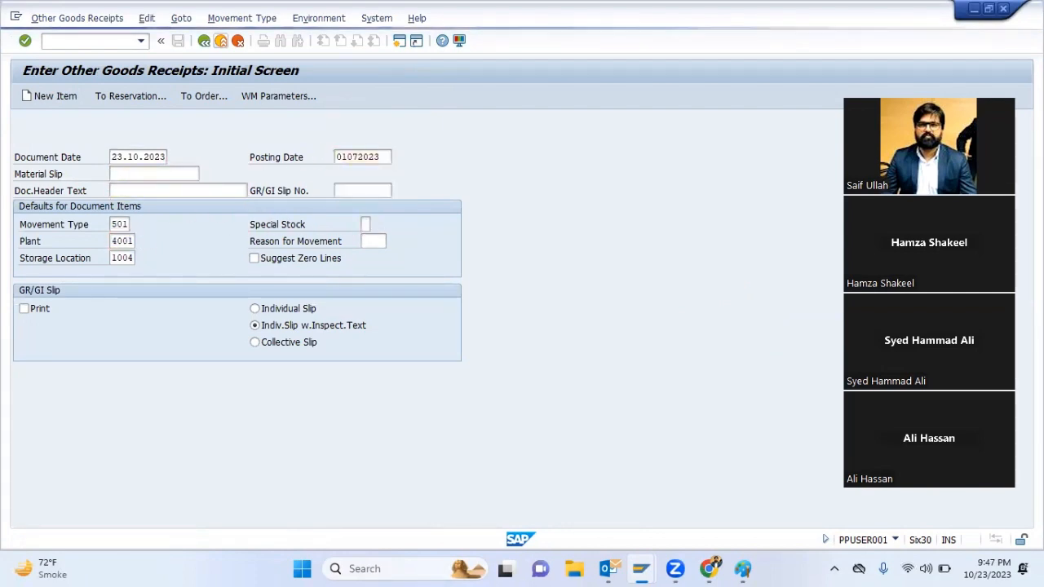
pyautogui.press('Return')
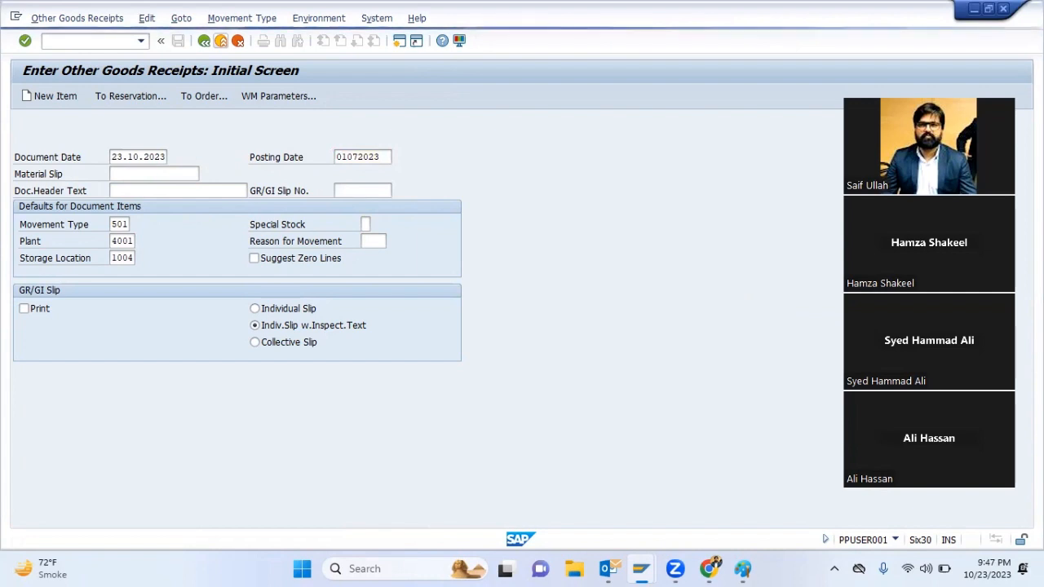
pyautogui.press('space')
pyautogui.press('Down')
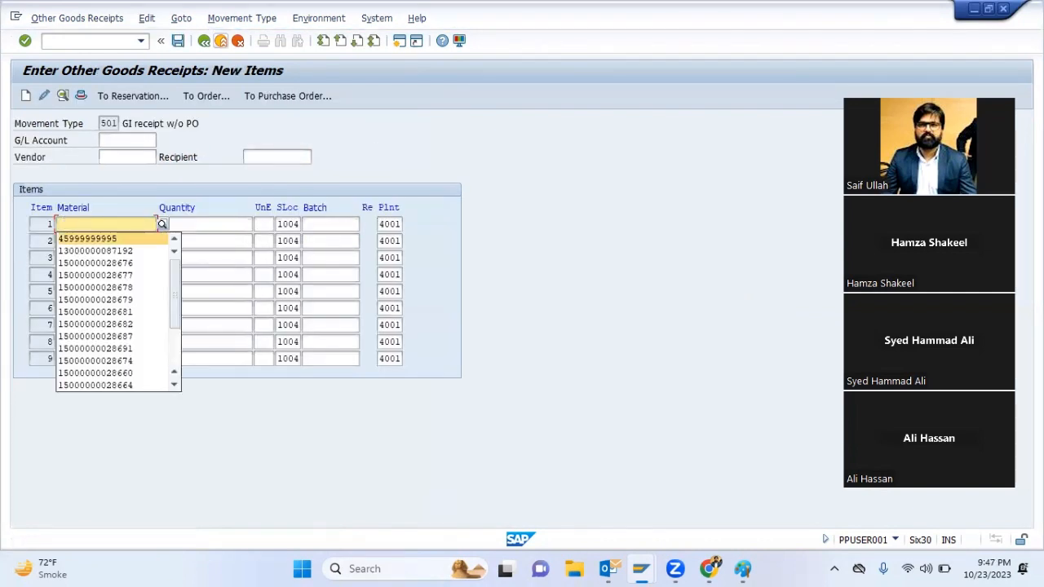
pyautogui.press('Tab')
pyautogui.press('space')
pyautogui.press('Down')
pyautogui.press('Return')
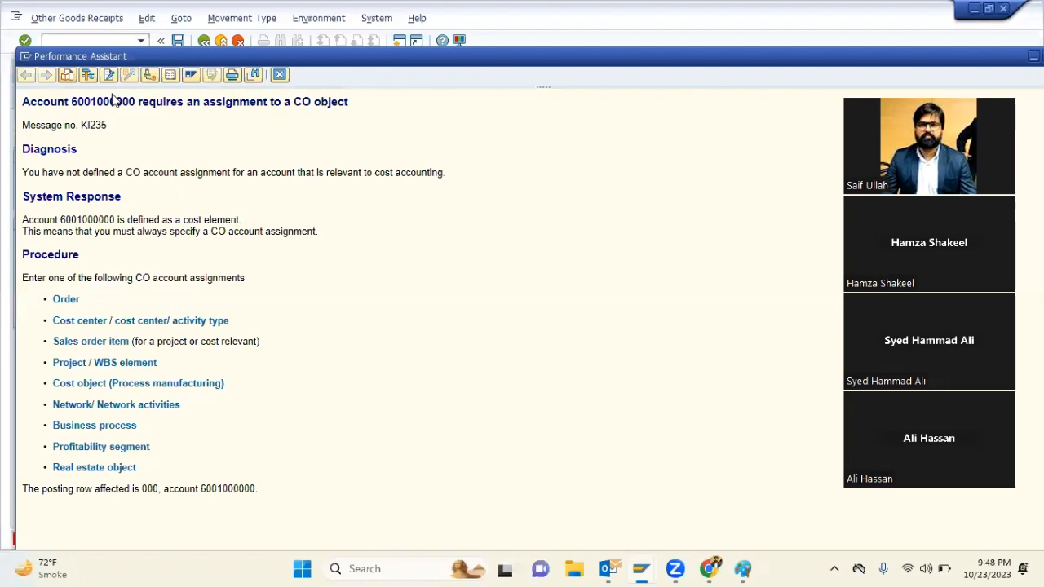
# Check the detailed explanation of the CO object message, try to save the receipt without items and return to the initial screen
pyautogui.doubleClick(111, 101)
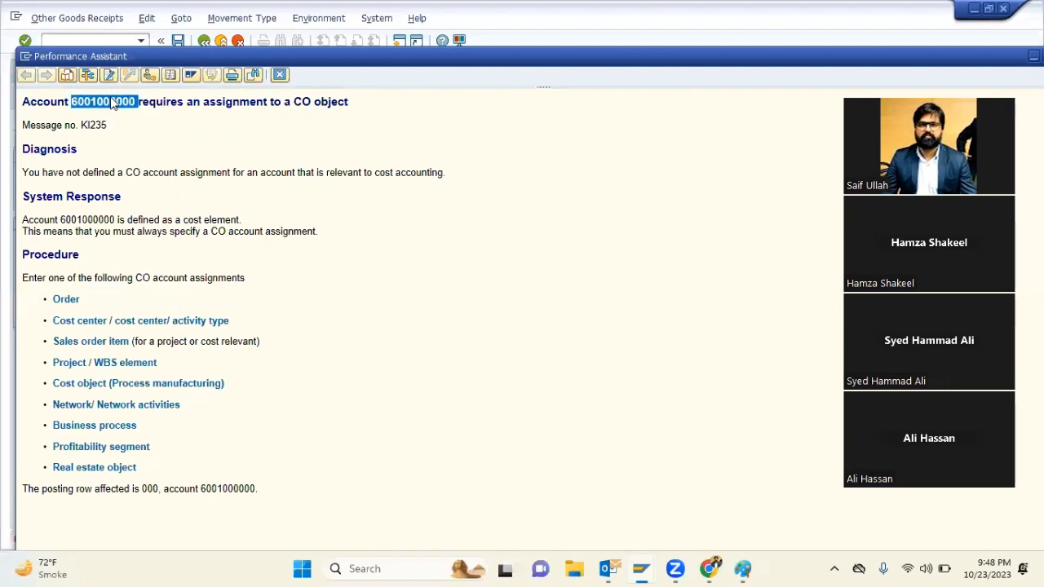
pyautogui.press('Escape')
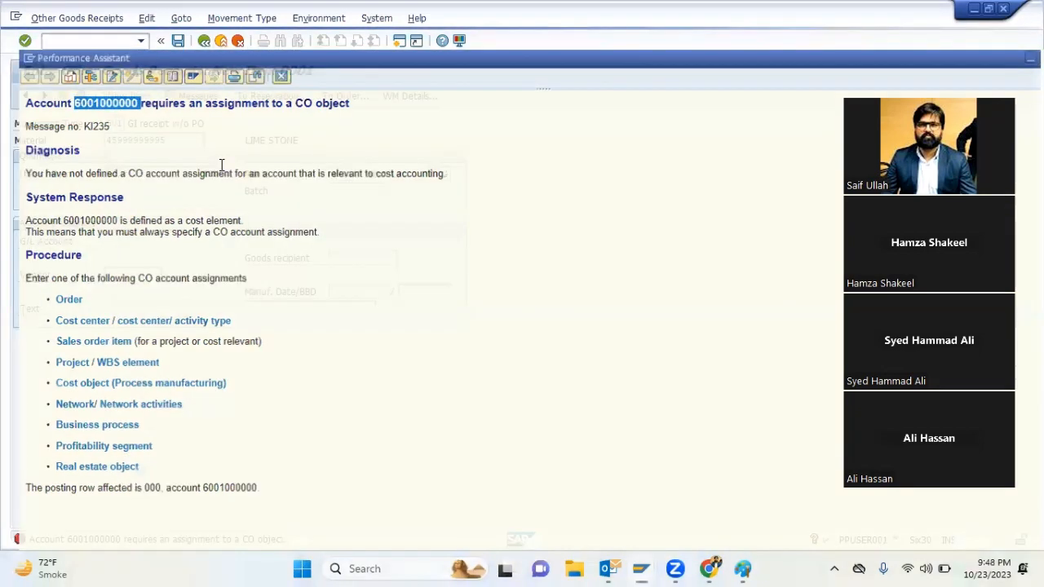
pyautogui.press('F3')
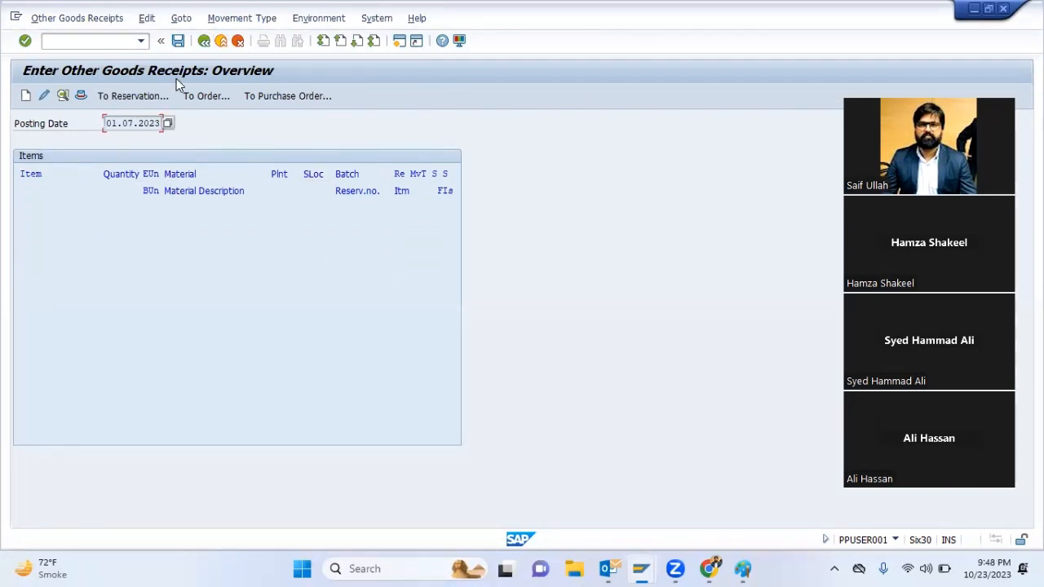
pyautogui.hotkey('ctrl', 's')
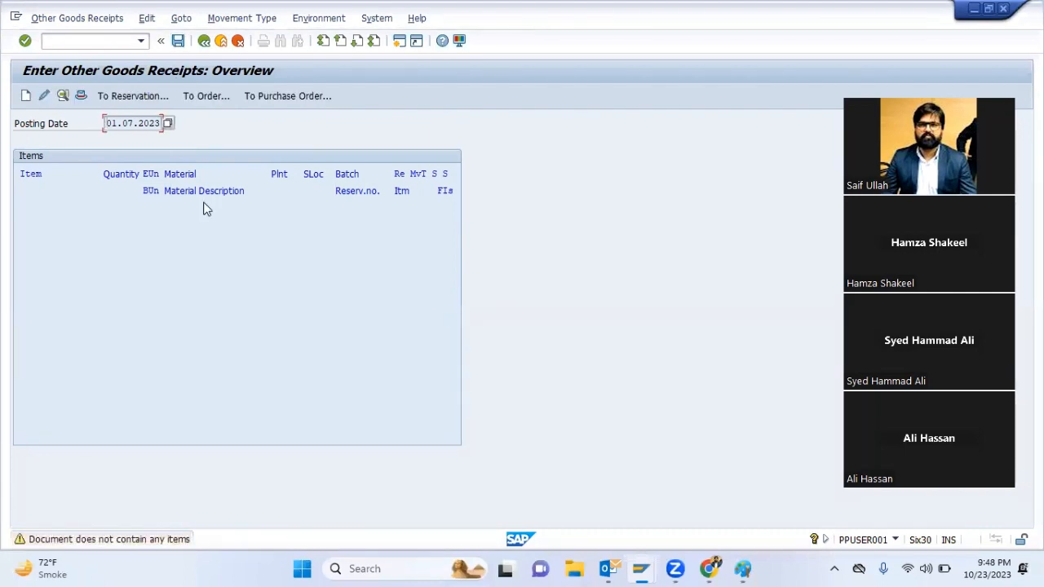
pyautogui.press('Return')
pyautogui.press('F3')
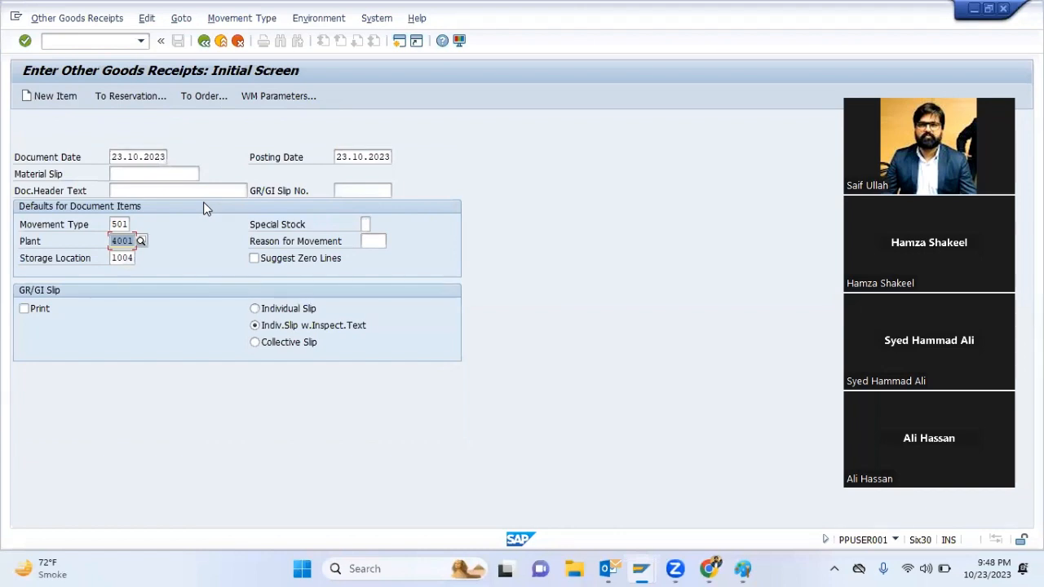
pyautogui.press('Return')
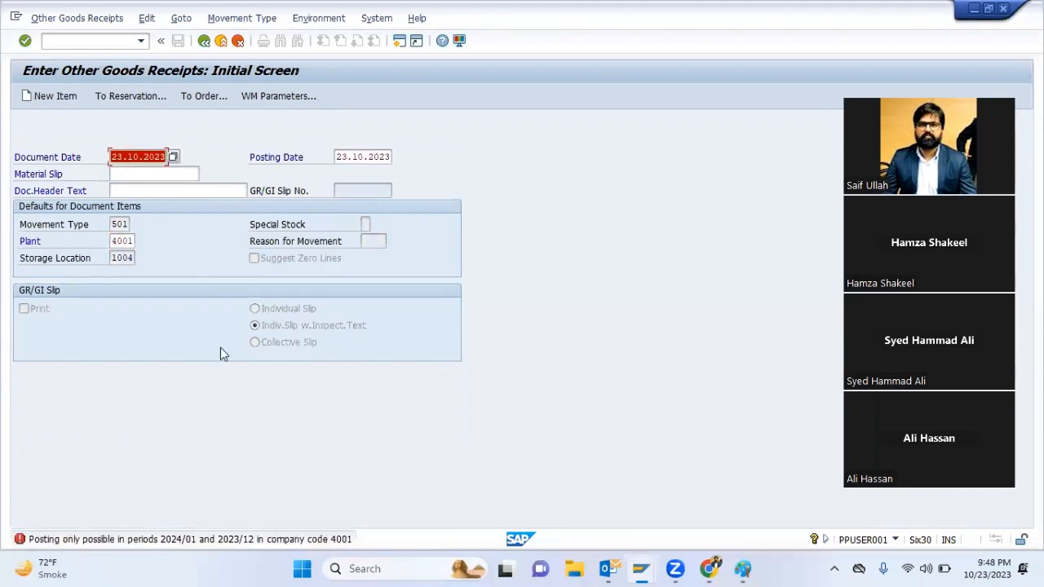
pyautogui.write('0')
pyautogui.press('Down')
pyautogui.press('Return')
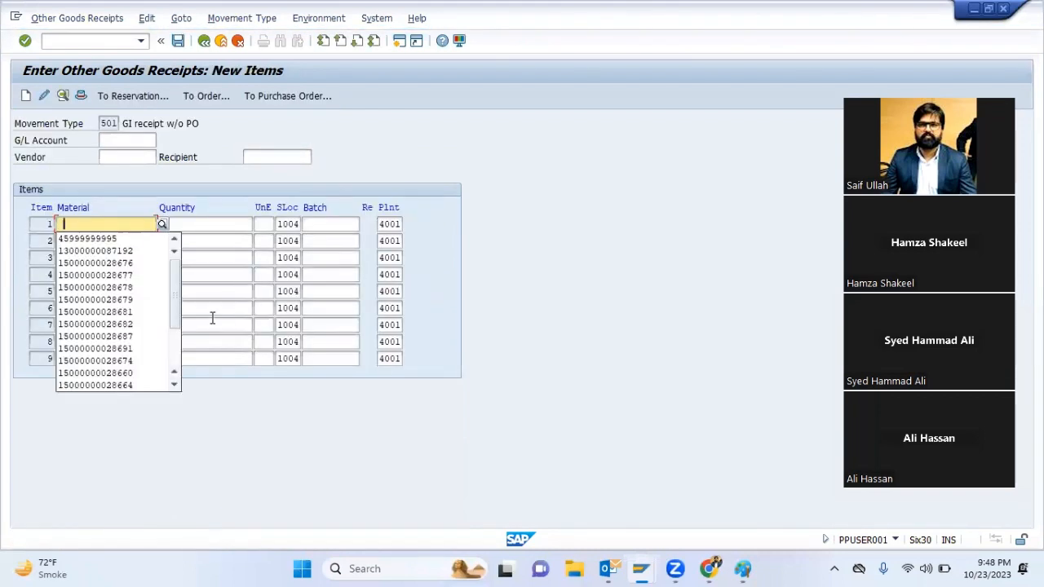
pyautogui.press('Down')
pyautogui.press('Return')
pyautogui.press('Tab')
pyautogui.press('Down')
pyautogui.press('Down')
pyautogui.press('Return')
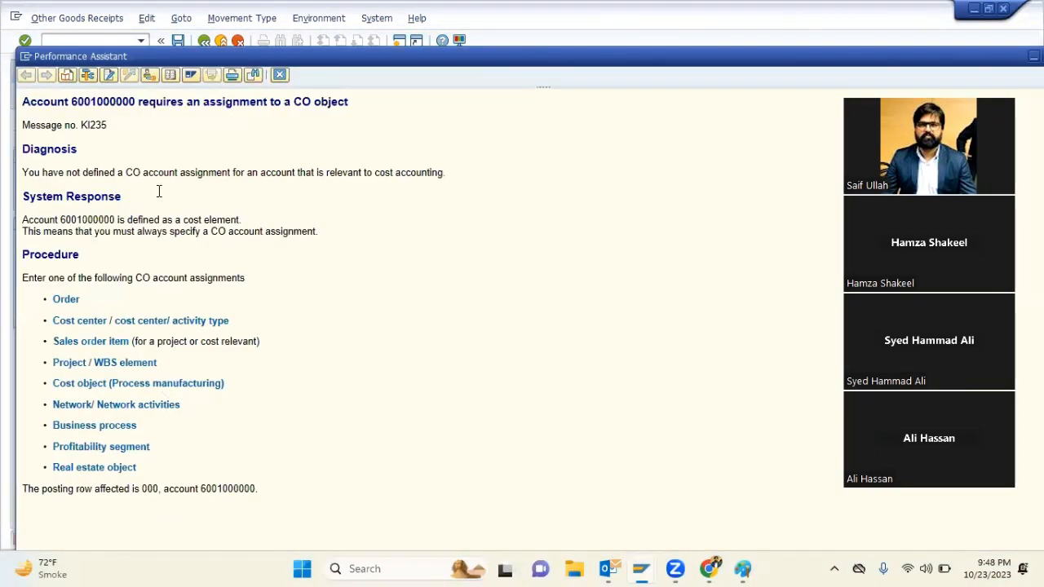
# Copy the title and number of message KI235 and search Google for them in a new Chrome tab
pyautogui.moveTo(114, 129); pyautogui.dragTo(2, 108)
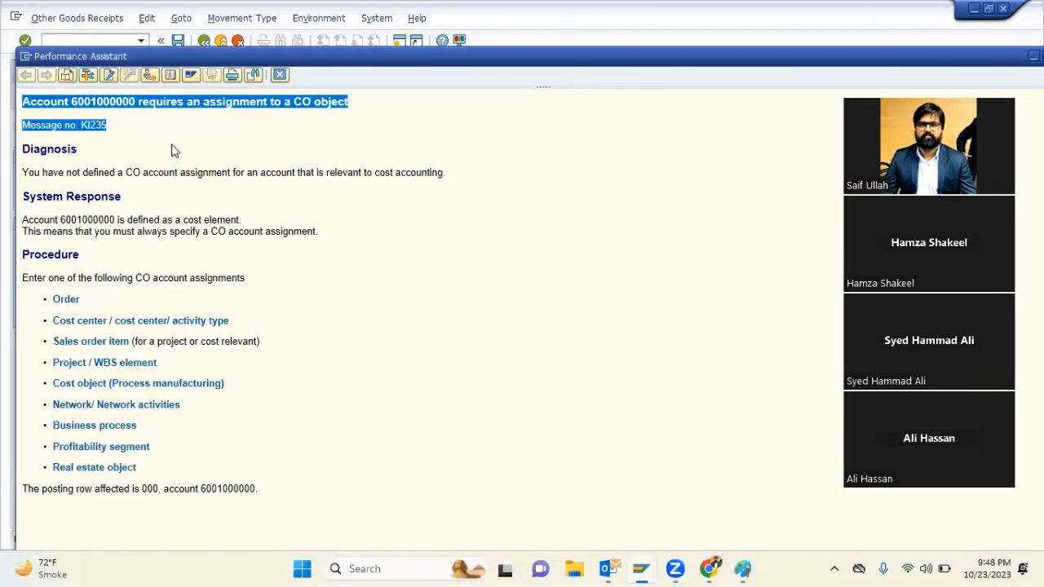
pyautogui.click(709, 568)
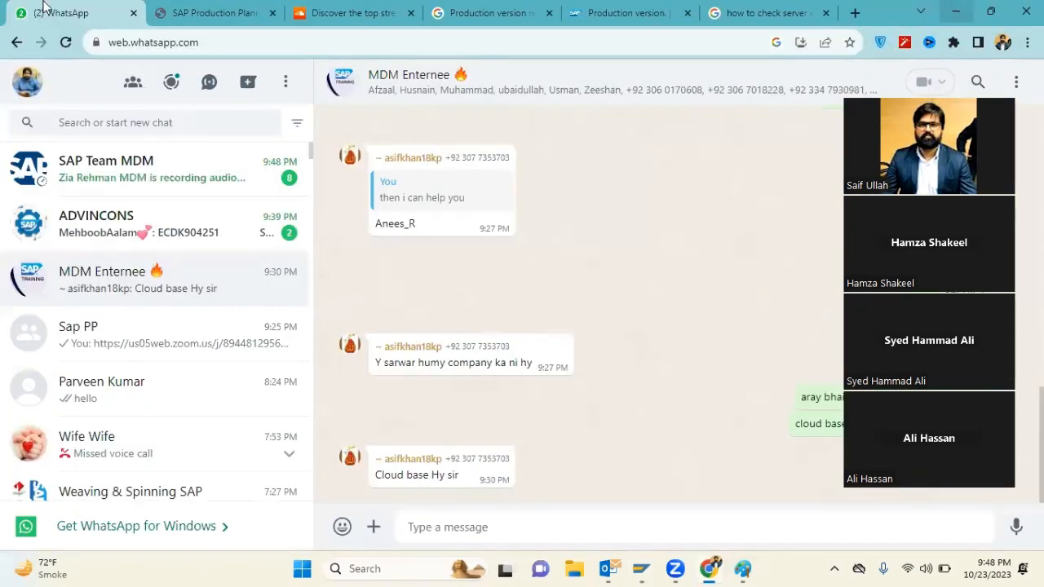
pyautogui.click(990, 11)
pyautogui.hotkey('ctrl', 't')
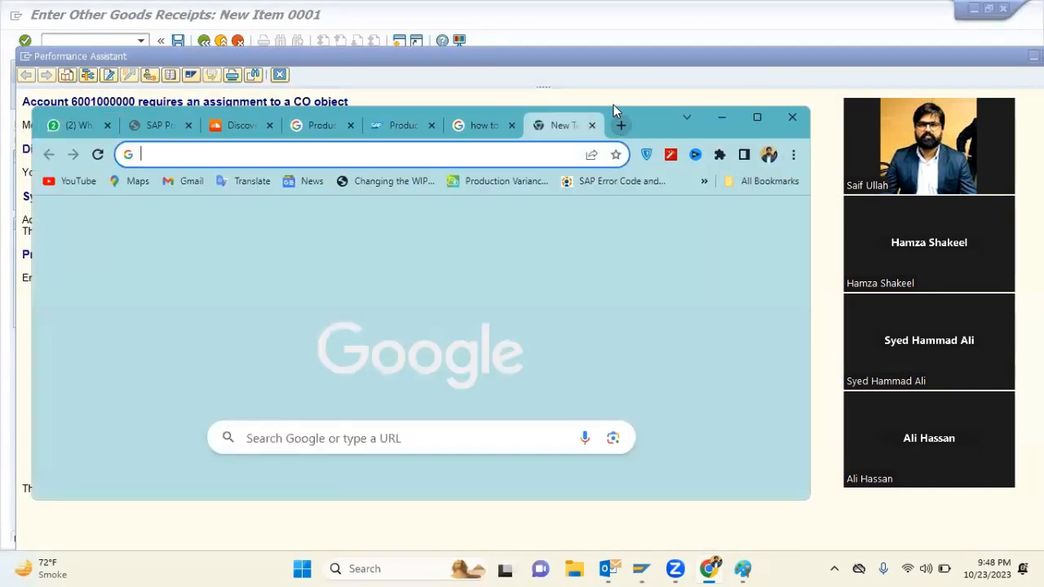
pyautogui.hotkey('ctrl', 'v')
pyautogui.press('Return')
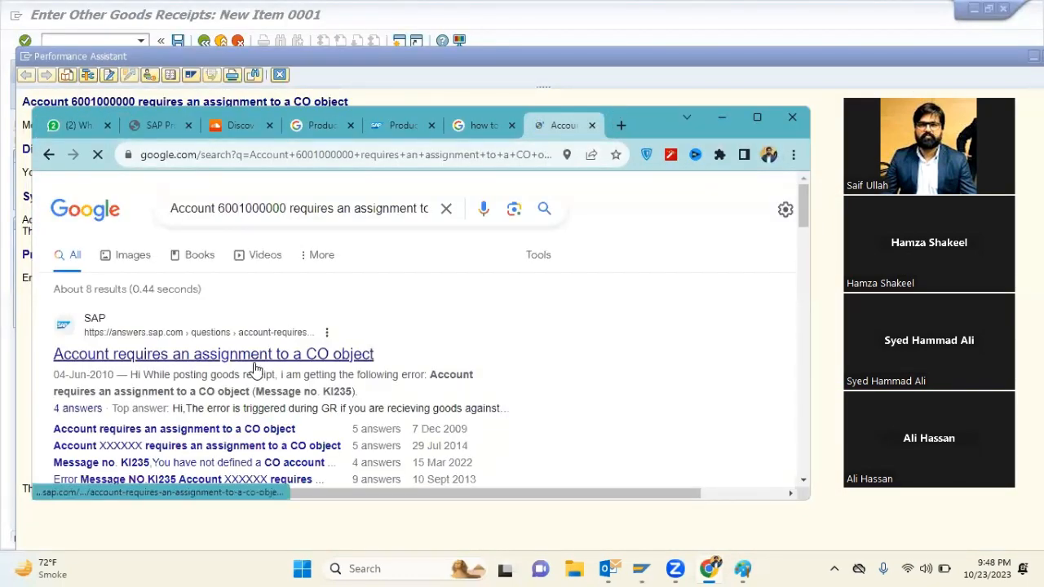
# Open the SAP Community question about the CO object assignment and read its best answer
pyautogui.click(255, 369)
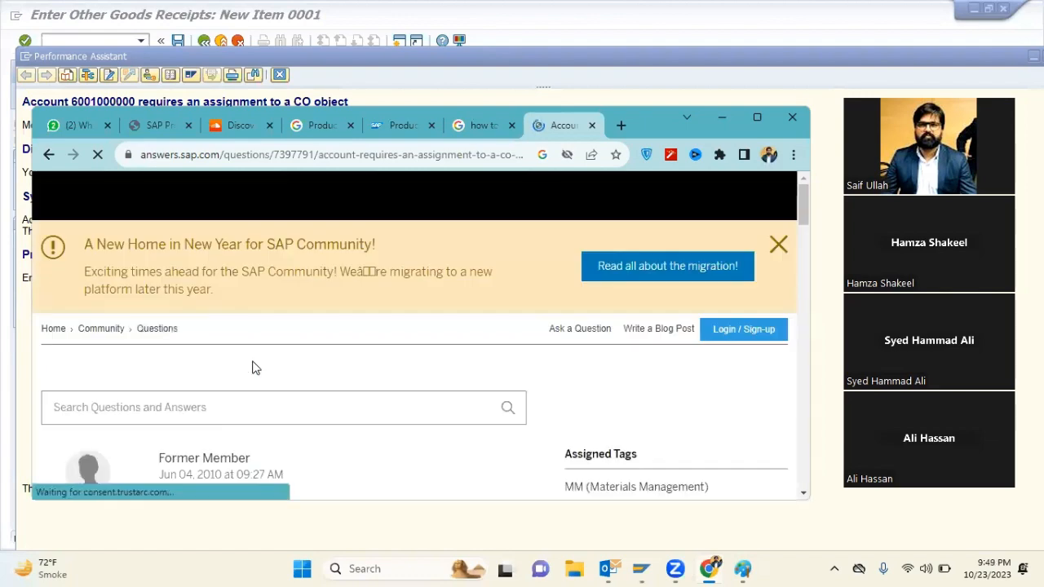
pyautogui.scroll(-5, 296, 407)
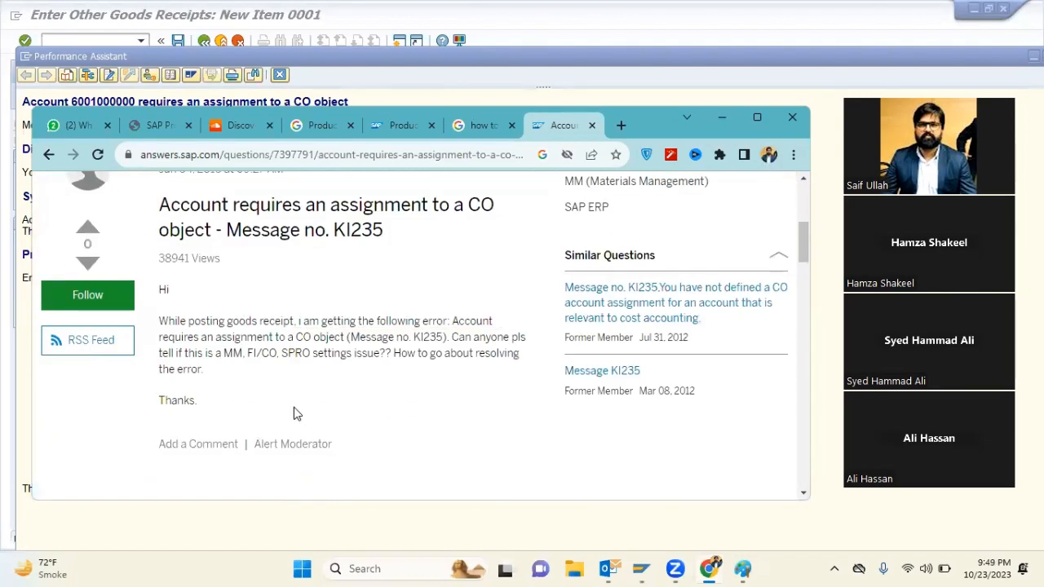
pyautogui.scroll(-6, 295, 412)
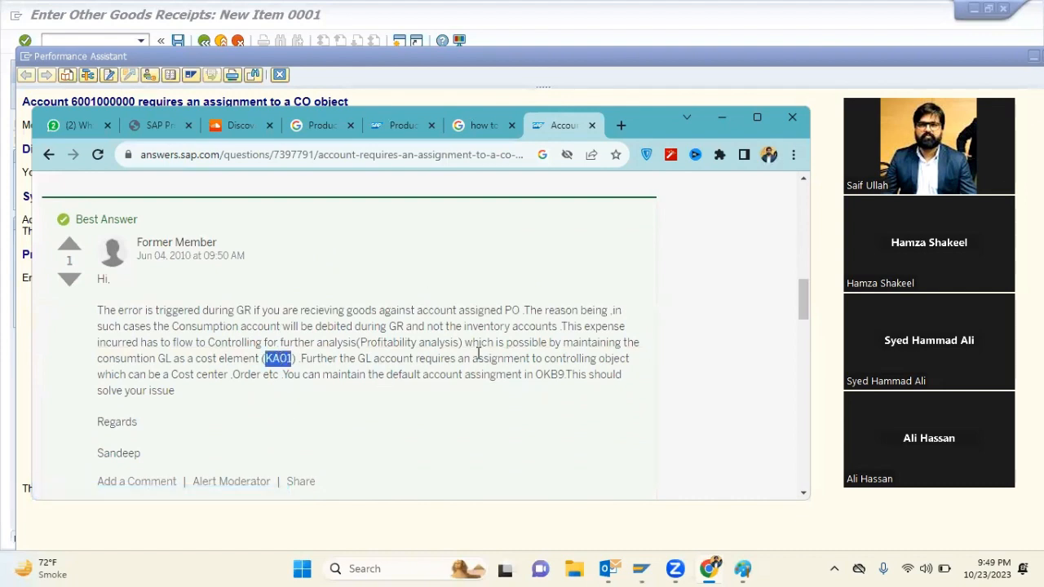
# Switch back to SAP and bring up the SAP Easy Access session
pyautogui.click(116, 101)
pyautogui.moveTo(642, 569)
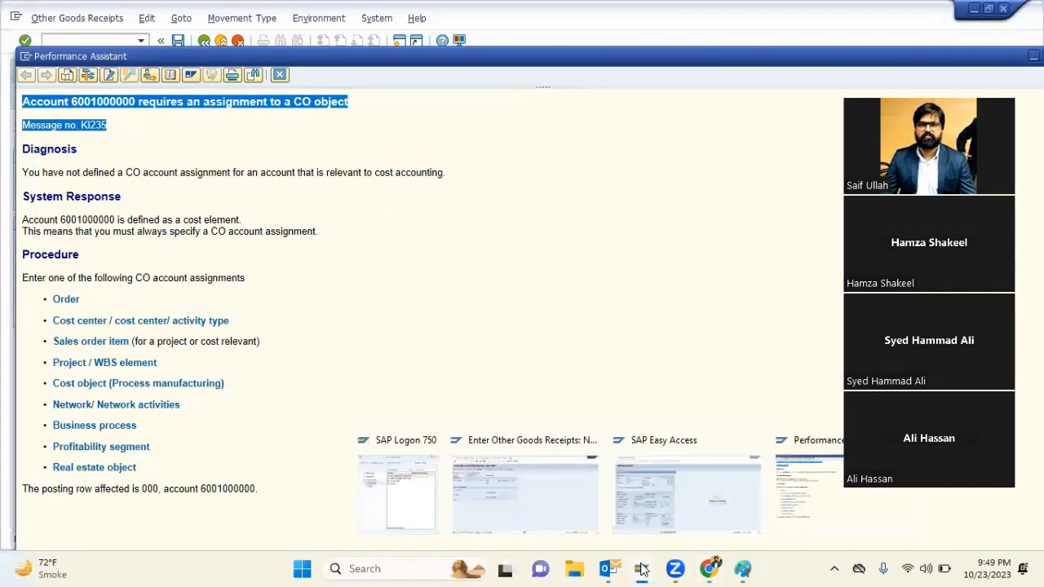
pyautogui.click(687, 515)
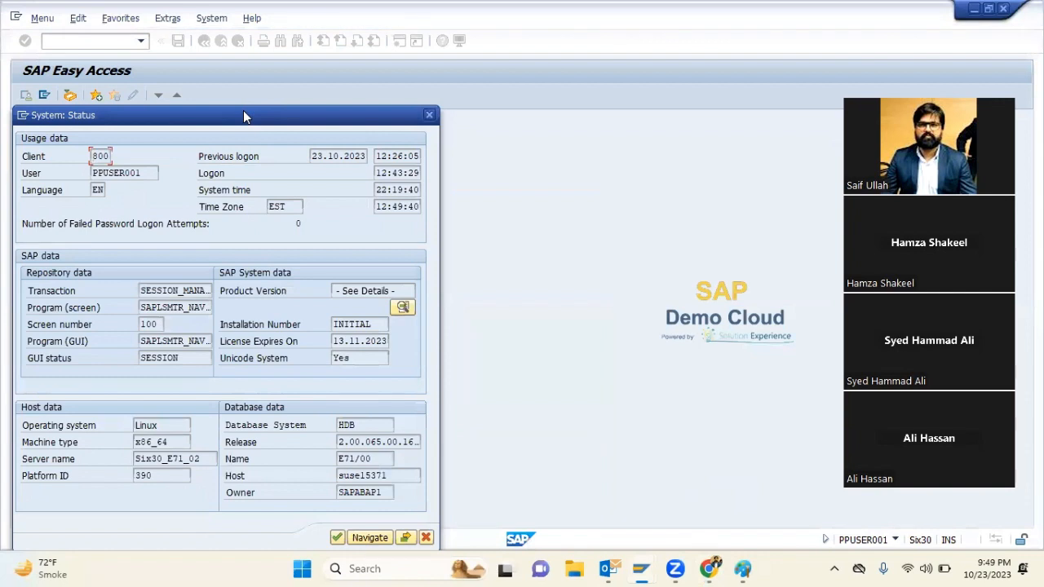
# Close the system status window, start cost element creation with KA01, and set the controlling area to 4001
pyautogui.click(428, 115)
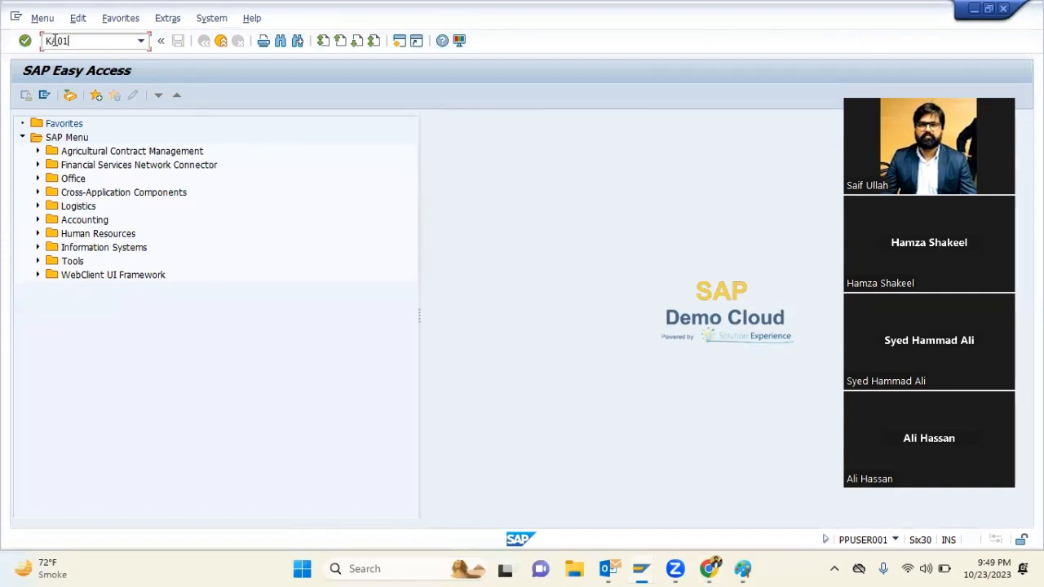
pyautogui.press('Return')
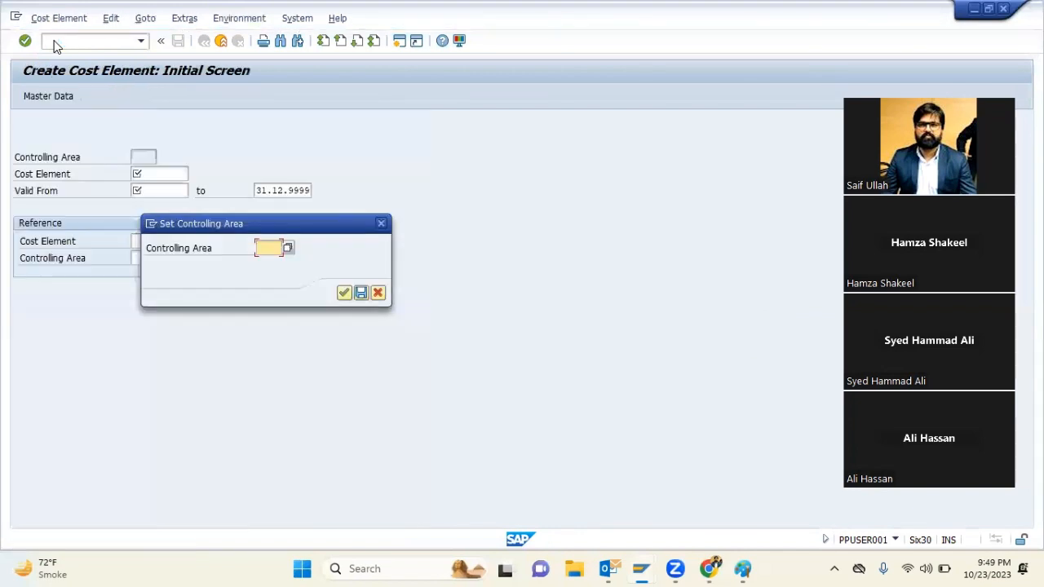
pyautogui.press('Down')
pyautogui.press('Down')
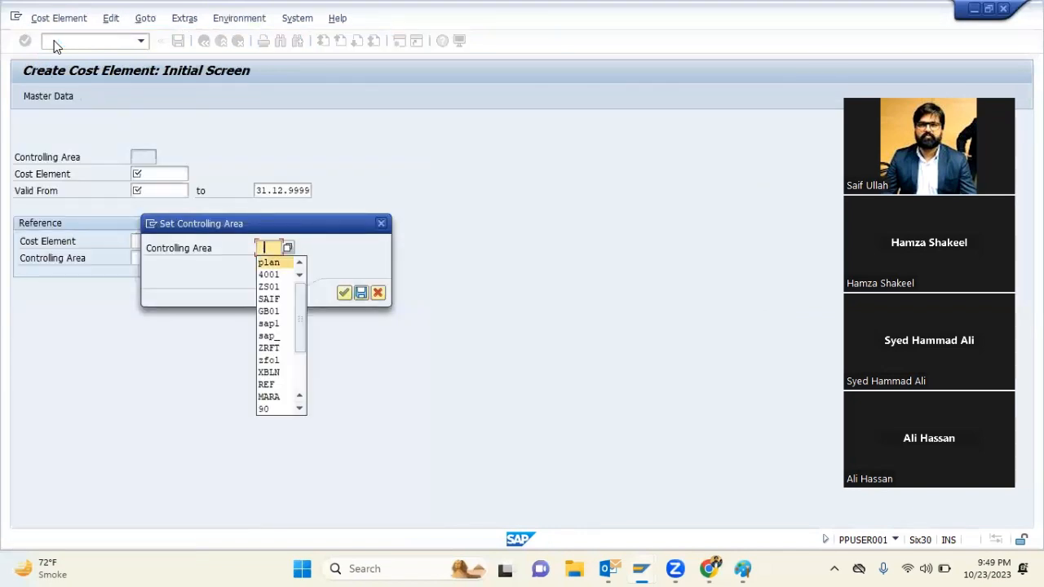
pyautogui.press('Down')
pyautogui.press('Return')
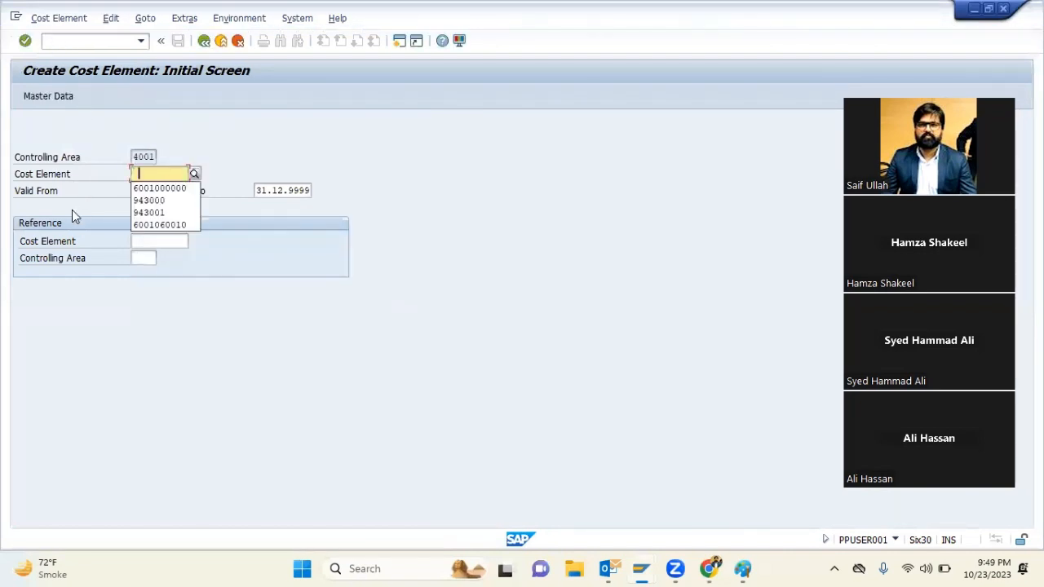
pyautogui.press('Down')
pyautogui.press('Tab')
pyautogui.press('Tab')
pyautogui.hotkey('shift', 'Tab')
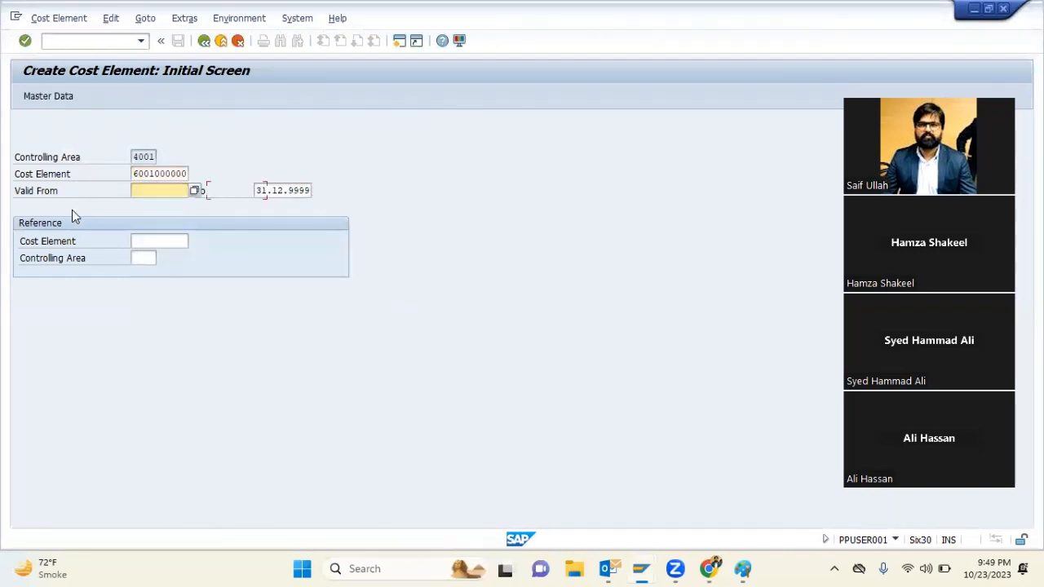
pyautogui.write('01012023')
pyautogui.press('Return')
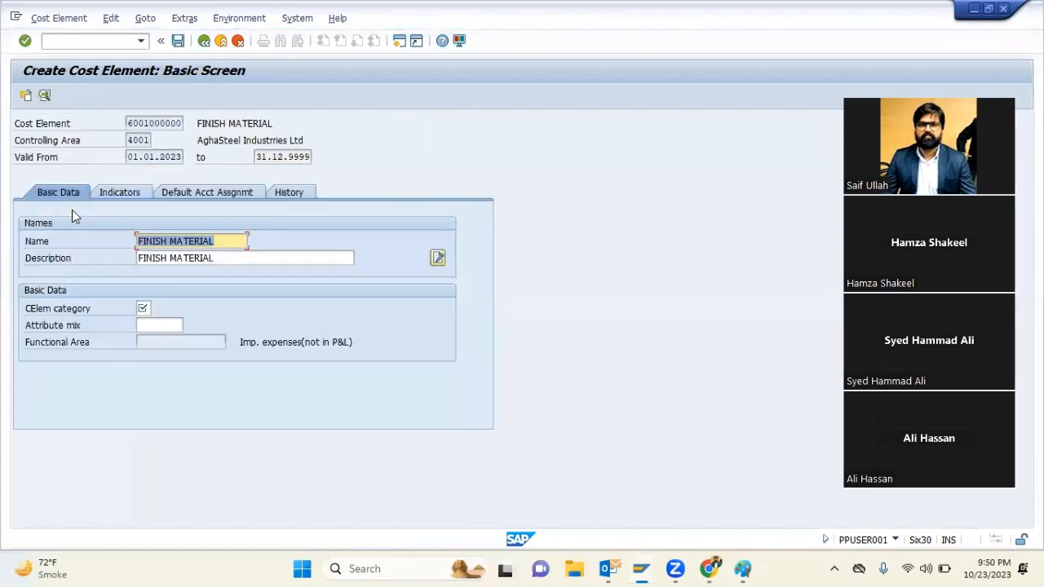
# Set the cost element category to 1 and save the cost element
pyautogui.press('Return')
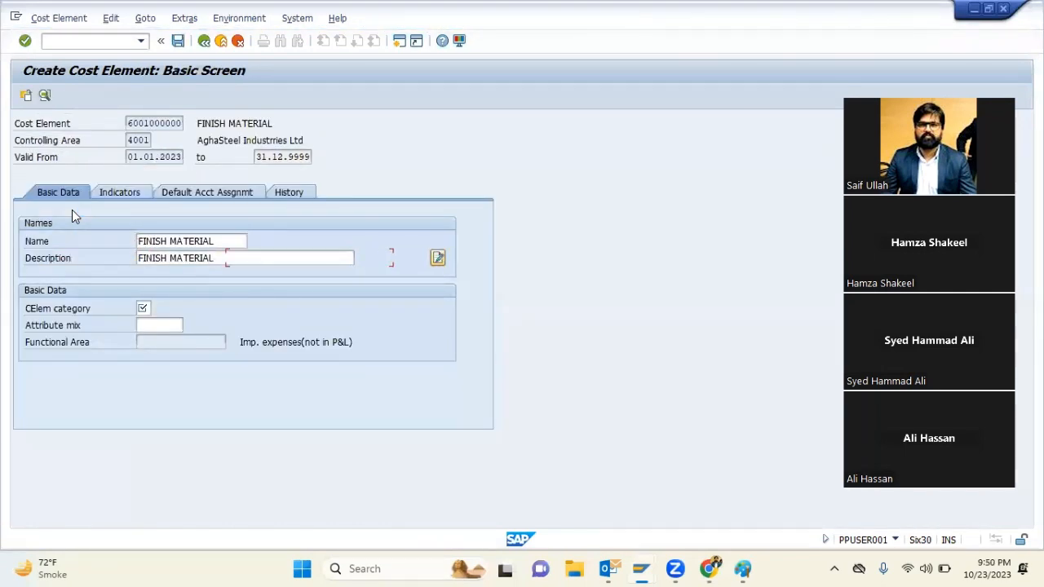
pyautogui.write('1')
pyautogui.press('Return')
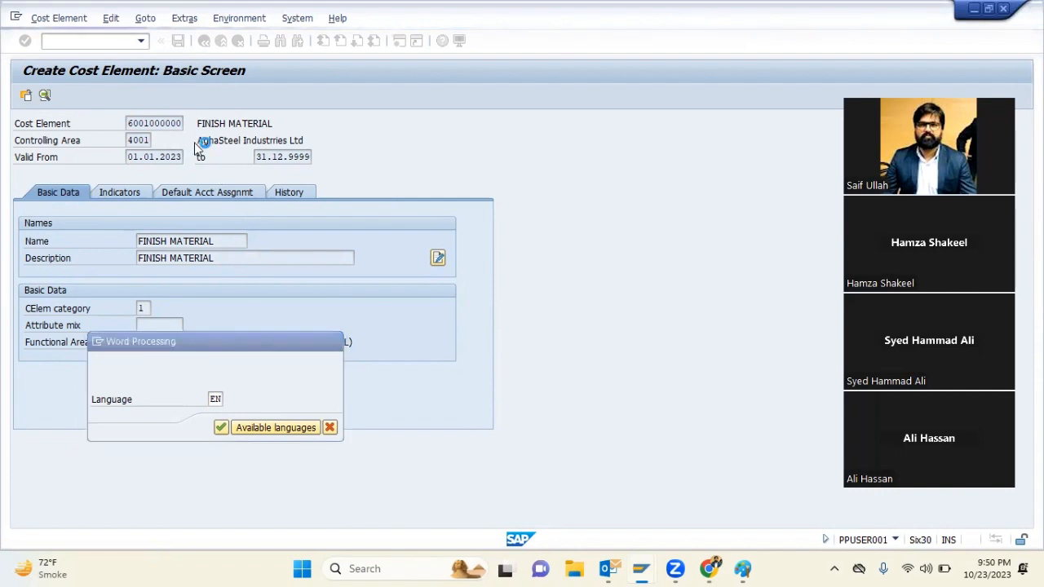
pyautogui.click(63, 423)
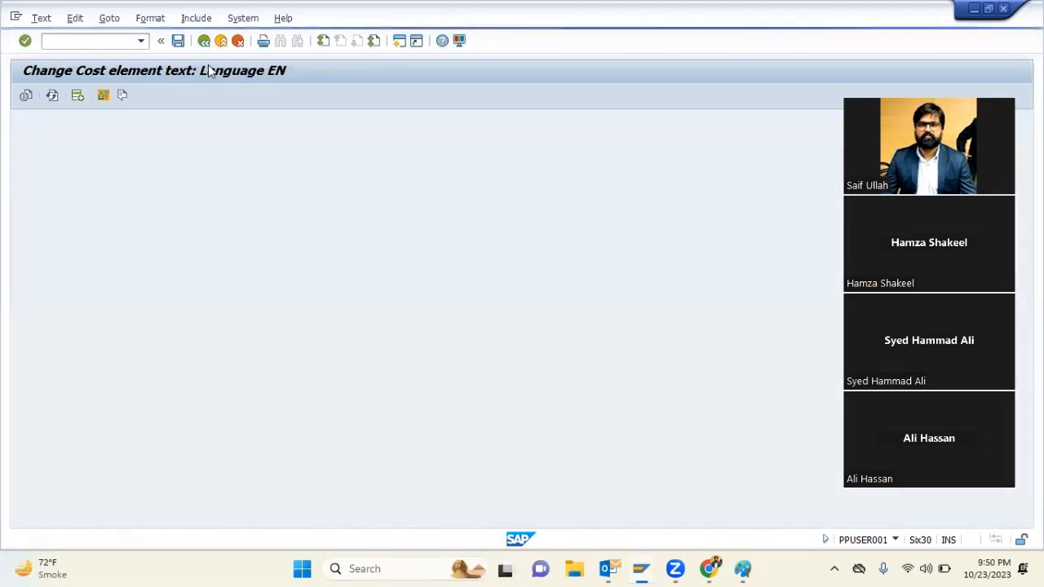
pyautogui.hotkey('ctrl', 's')
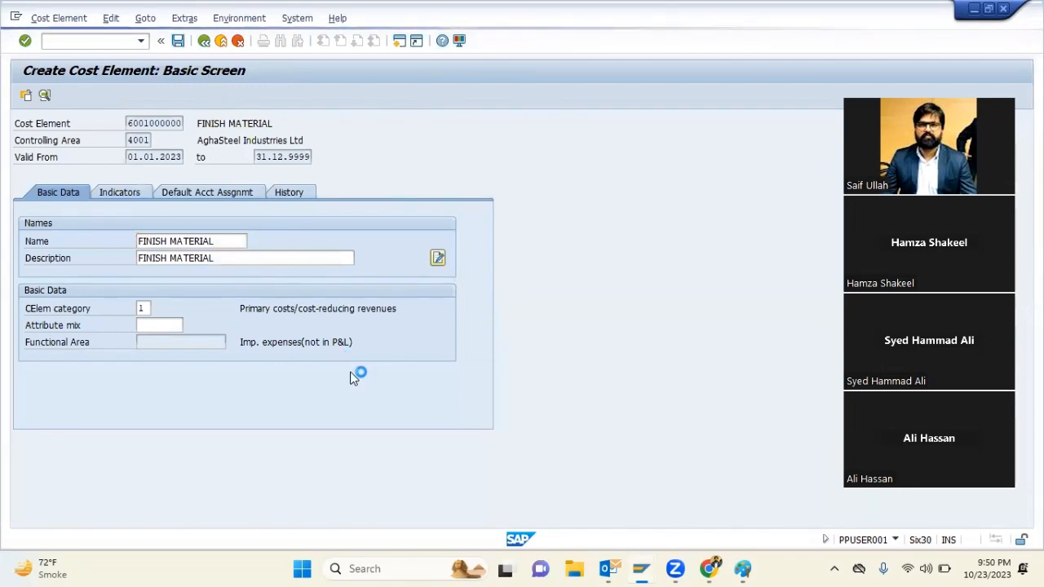
pyautogui.press('F3')
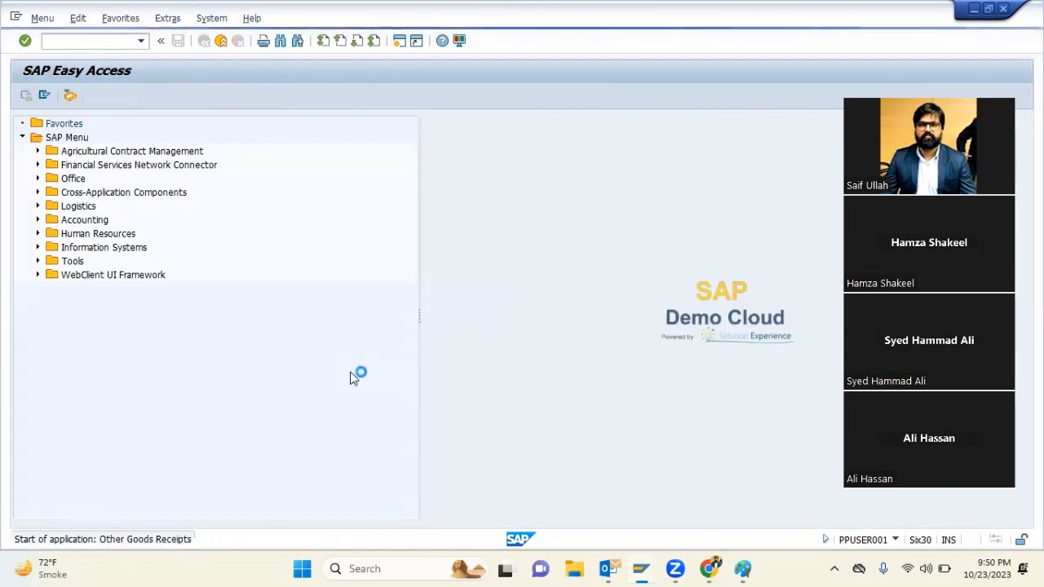
pyautogui.press('Return')
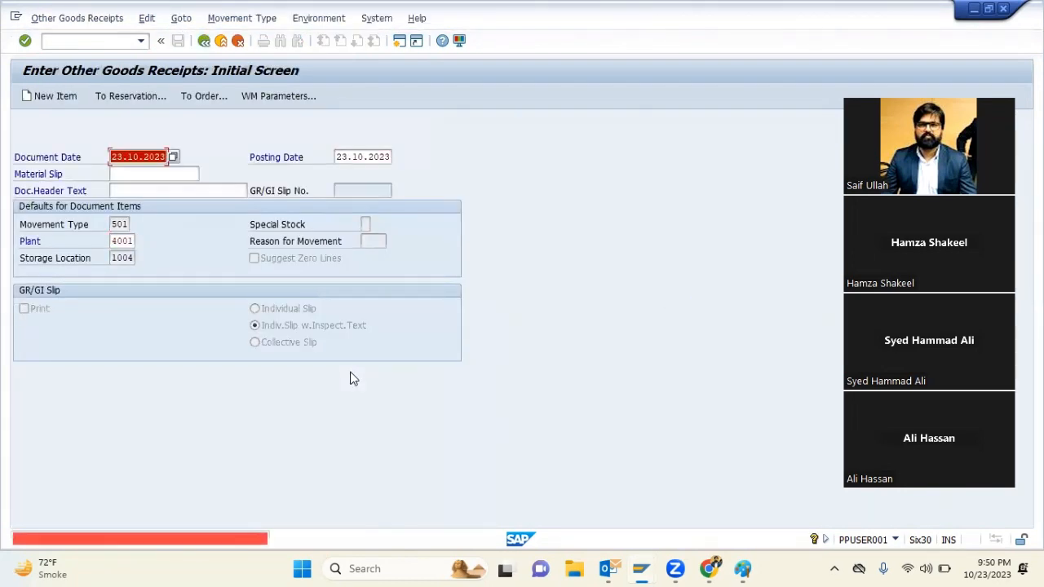
pyautogui.press('BackSpace')
pyautogui.press('Return')
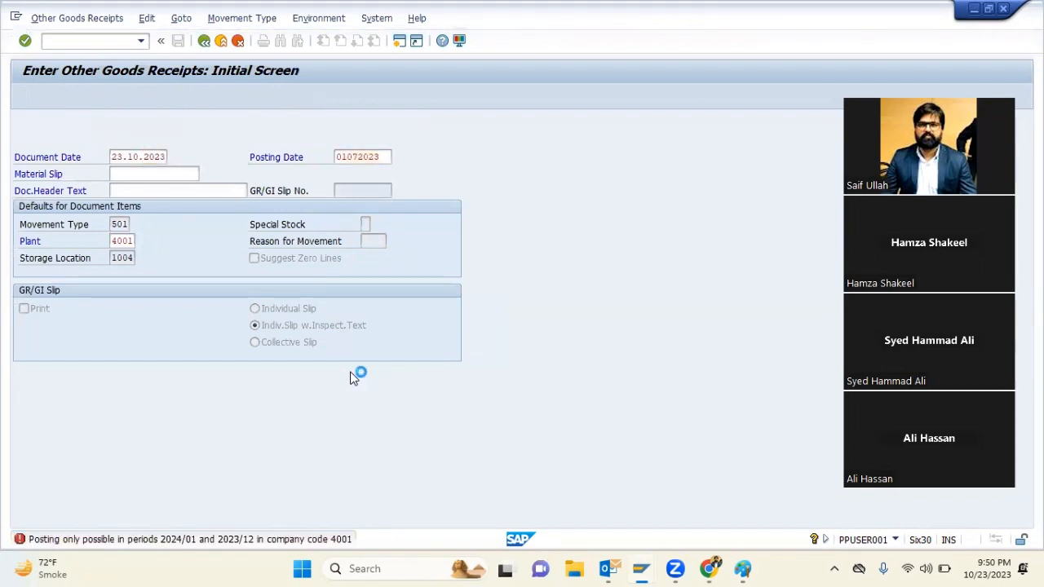
pyautogui.press('Return')
pyautogui.press('Return')
pyautogui.press('Tab')
pyautogui.press('space')
pyautogui.press('Down')
pyautogui.press('Return')
pyautogui.press('Return')
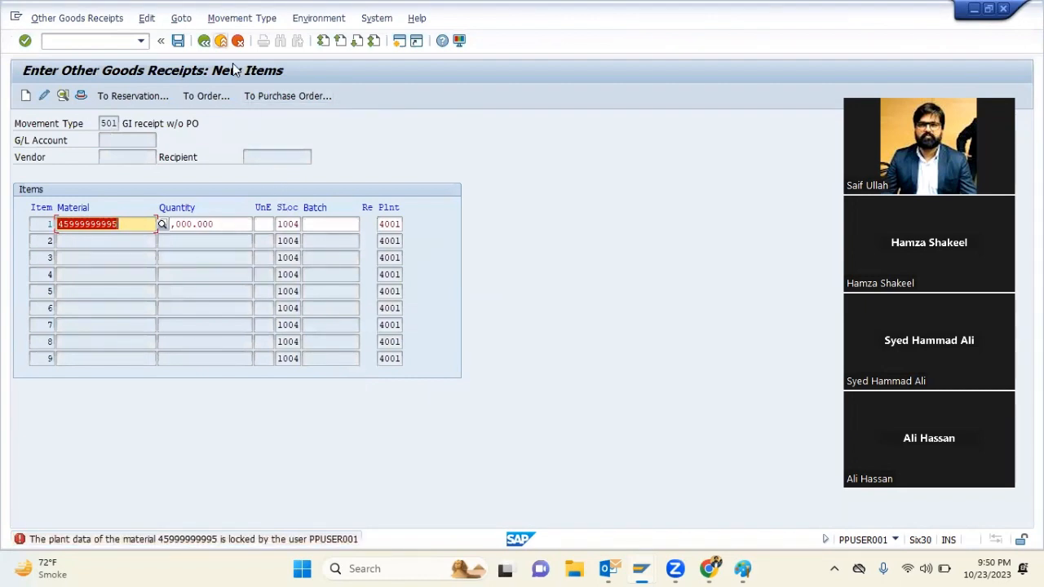
pyautogui.press('F3')
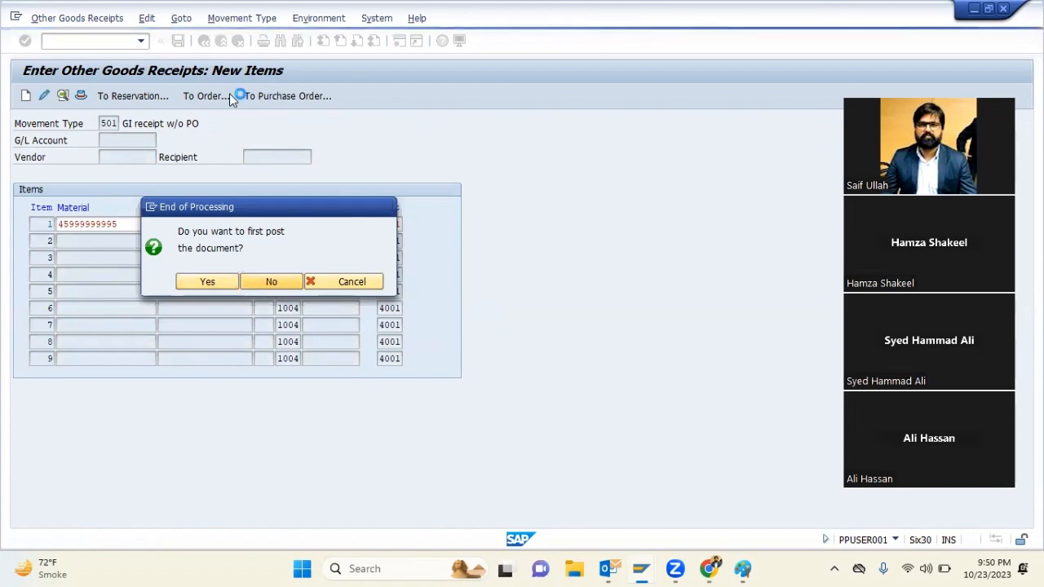
pyautogui.click(271, 282)
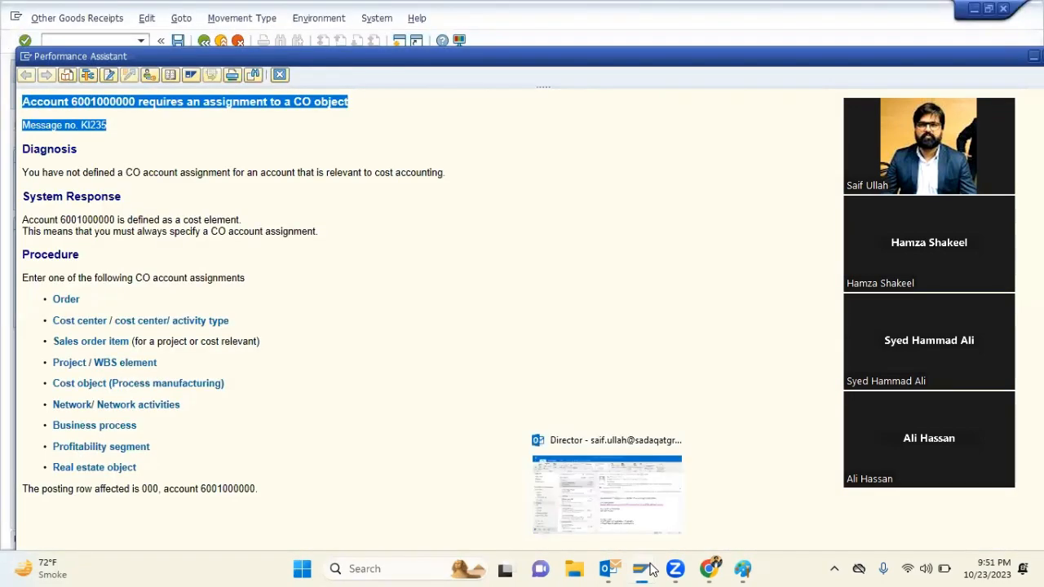
# Switch to the other SAP session, leave its pending receipt item, and start a new receipt with posting date 01.07.2023
pyautogui.moveTo(641, 569)
pyautogui.click(647, 503)
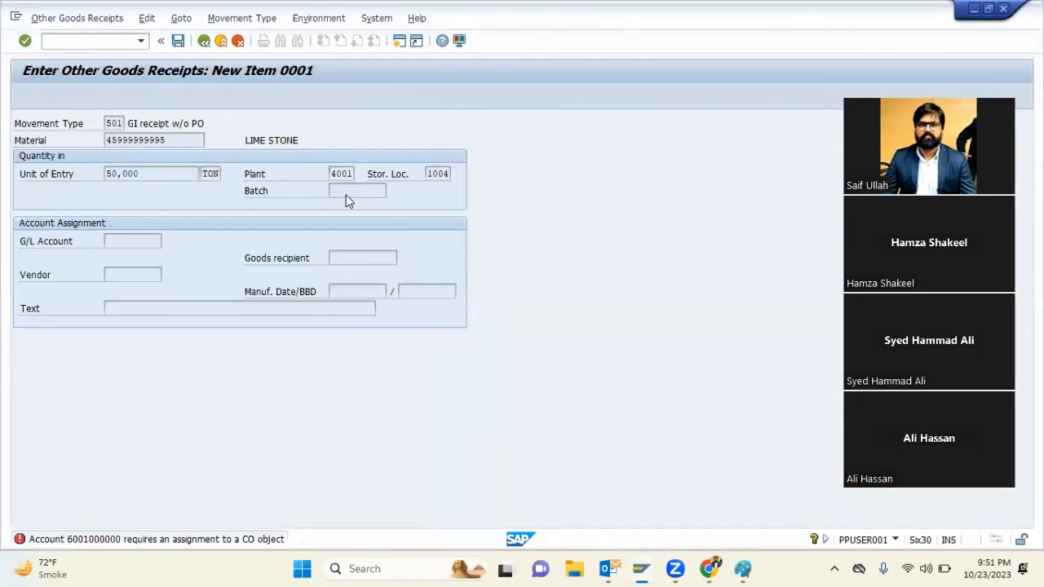
pyautogui.press('Return')
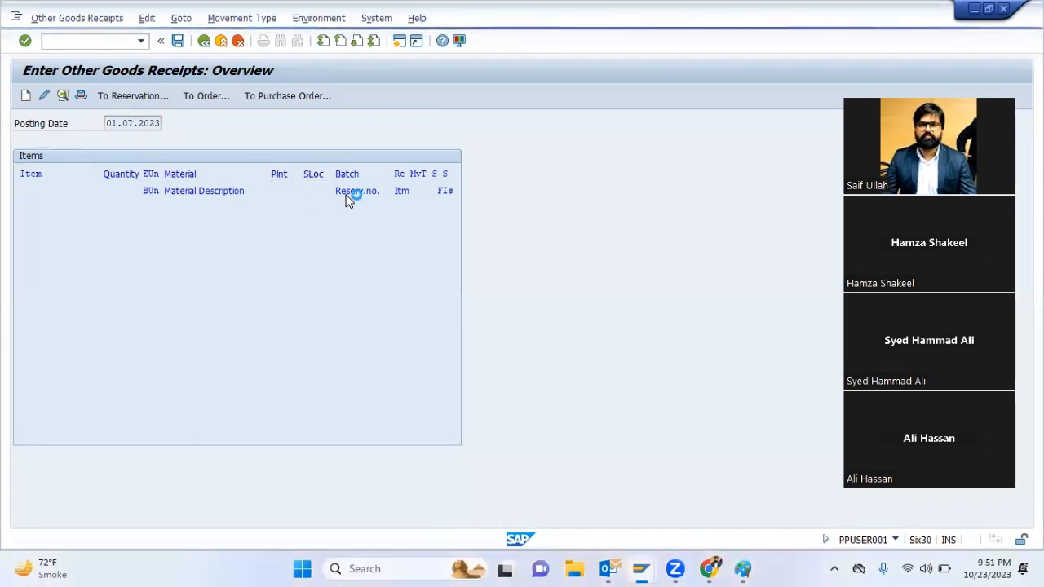
pyautogui.hotkey('shift', 'Tab')
pyautogui.hotkey('shift', 'Tab')
pyautogui.hotkey('shift', 'Tab')
pyautogui.hotkey('shift', 'Tab')
pyautogui.hotkey('shift', 'Tab')
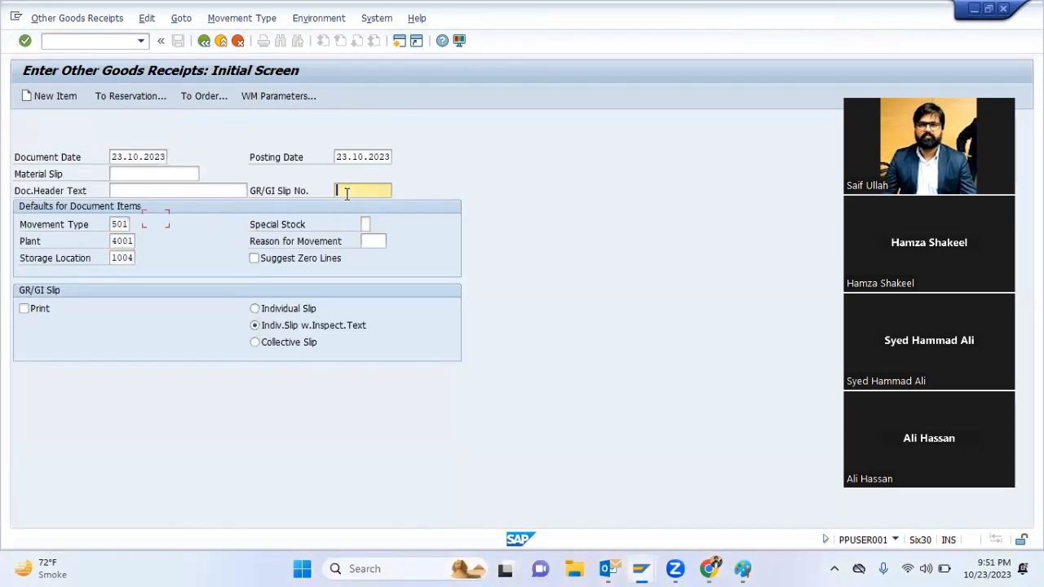
pyautogui.write('01072023')
pyautogui.press('Return')
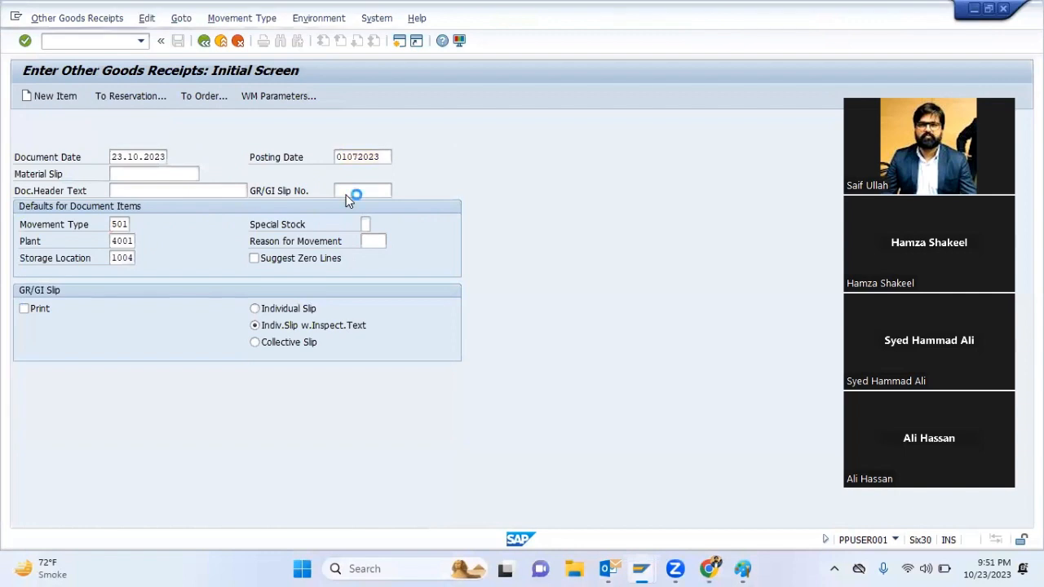
pyautogui.write('45999999995')
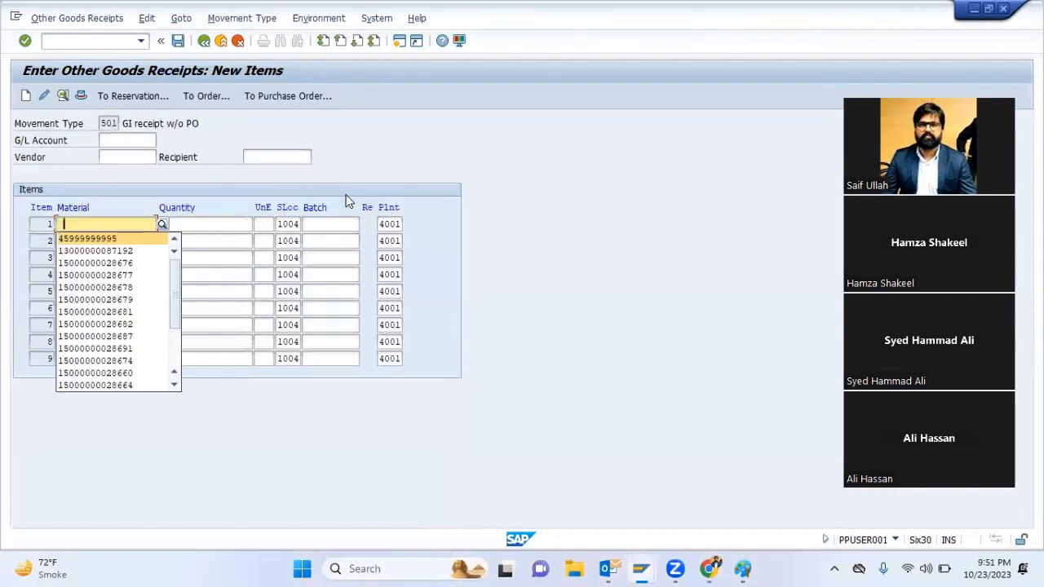
pyautogui.press('Tab')
pyautogui.write('50000')
pyautogui.press('Return')
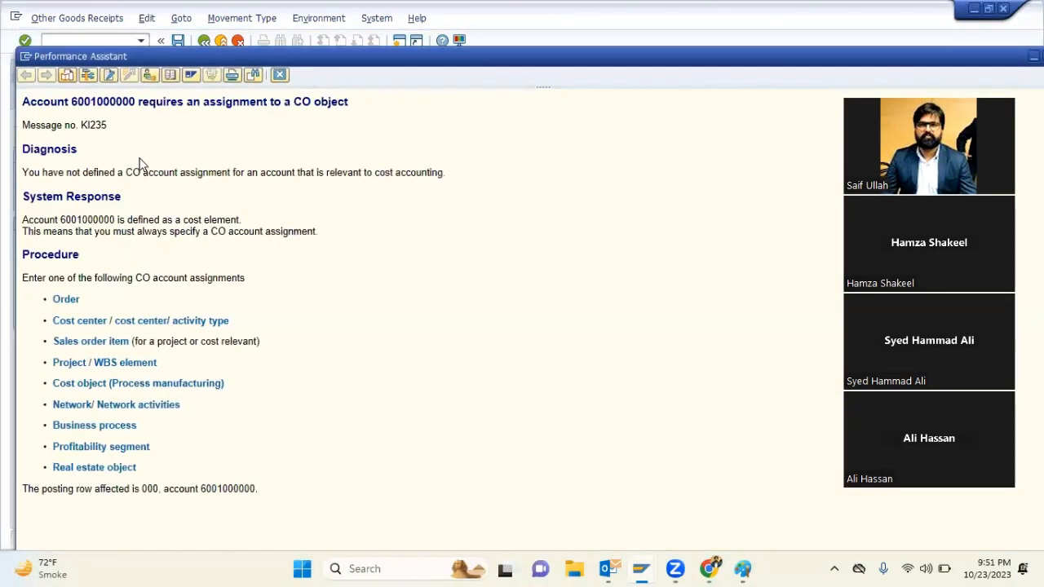
# Highlight the account number in the error explanation, read the SAP Community answers about OKB9 in Chrome, and close the browser
pyautogui.doubleClick(115, 103)
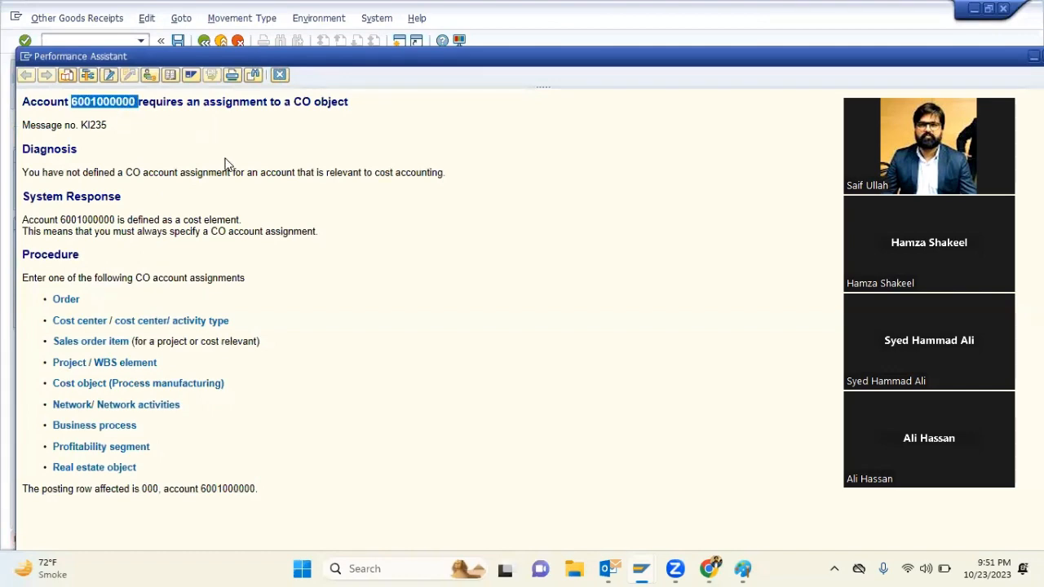
pyautogui.click(710, 568)
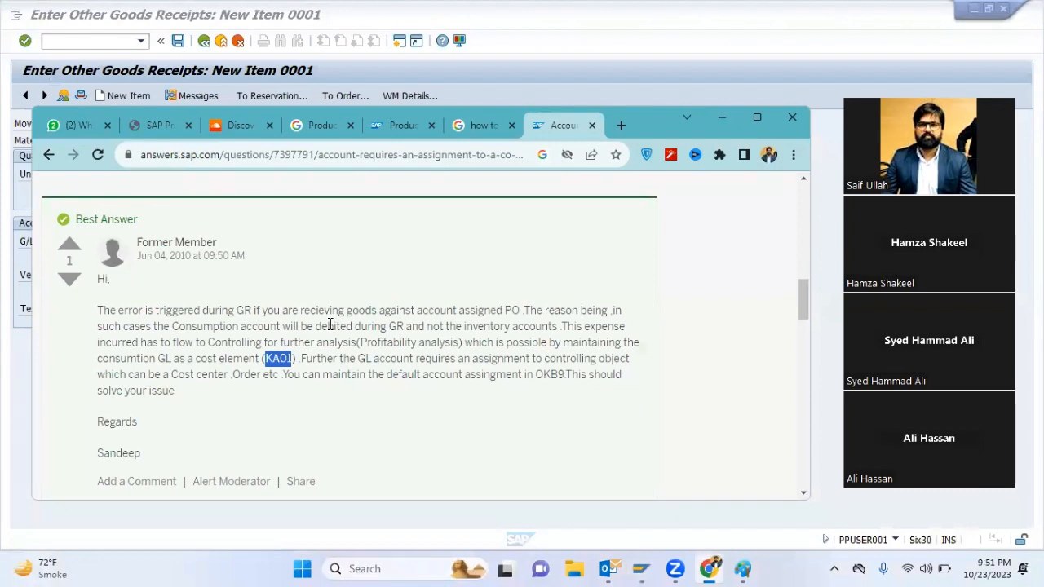
pyautogui.scroll(-5, 331, 245)
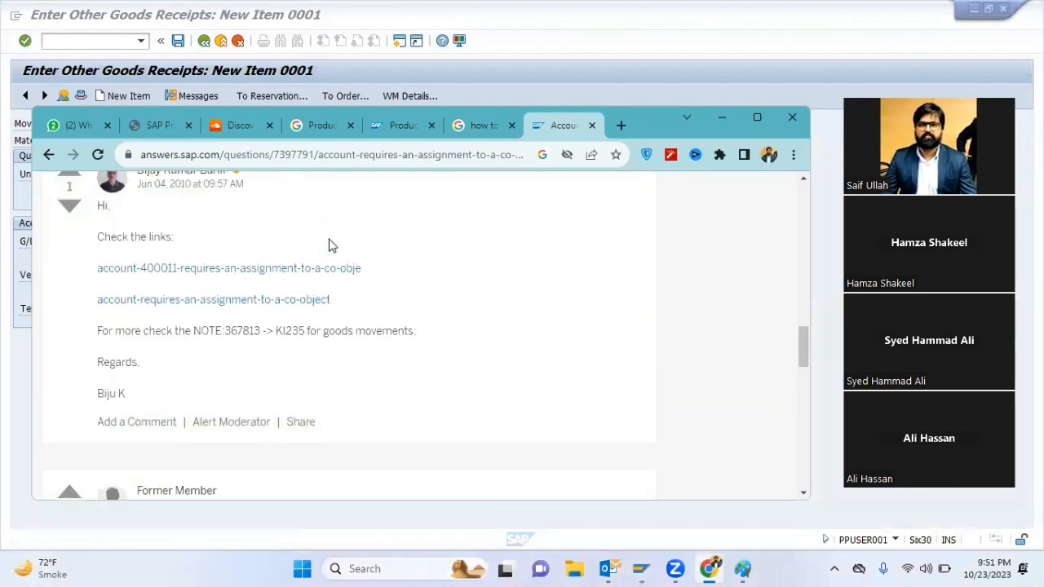
pyautogui.scroll(-3, 330, 244)
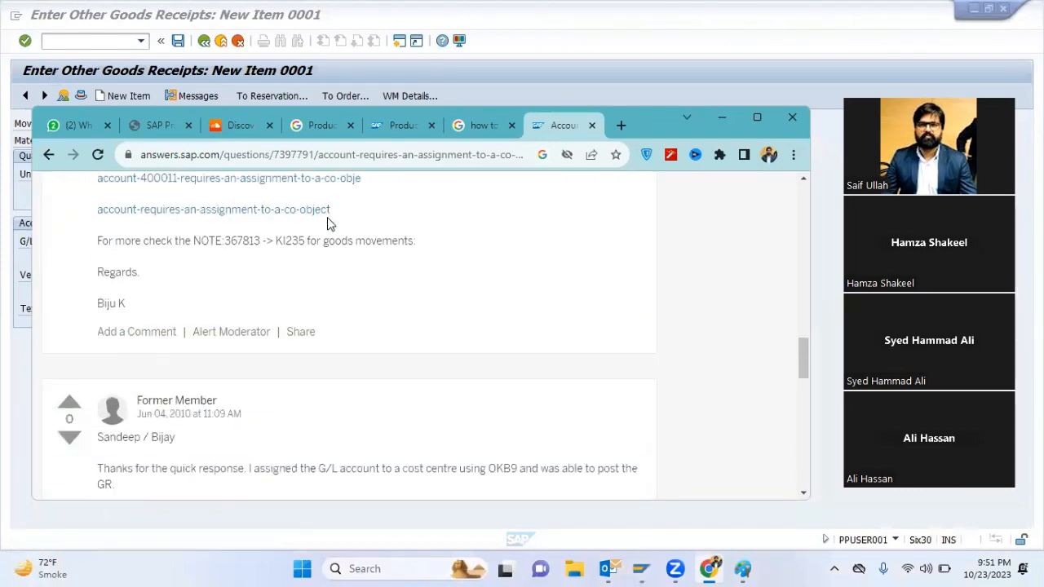
pyautogui.scroll(-1, 328, 223)
pyautogui.scroll(2, 330, 224)
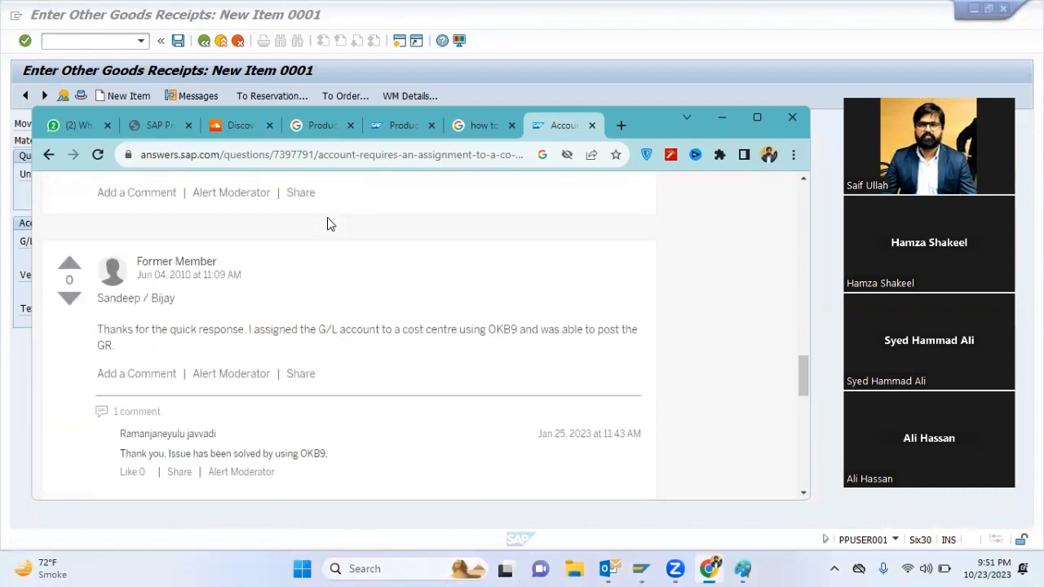
pyautogui.click(800, 113)
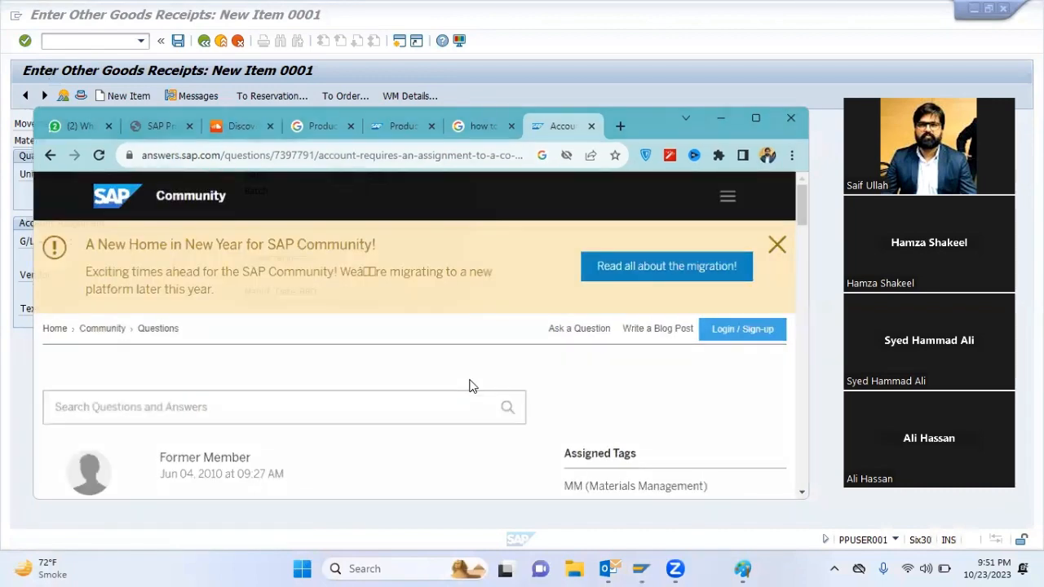
# Leave the goods receipt and open the default account assignment view with transaction OKB9
pyautogui.click(221, 41)
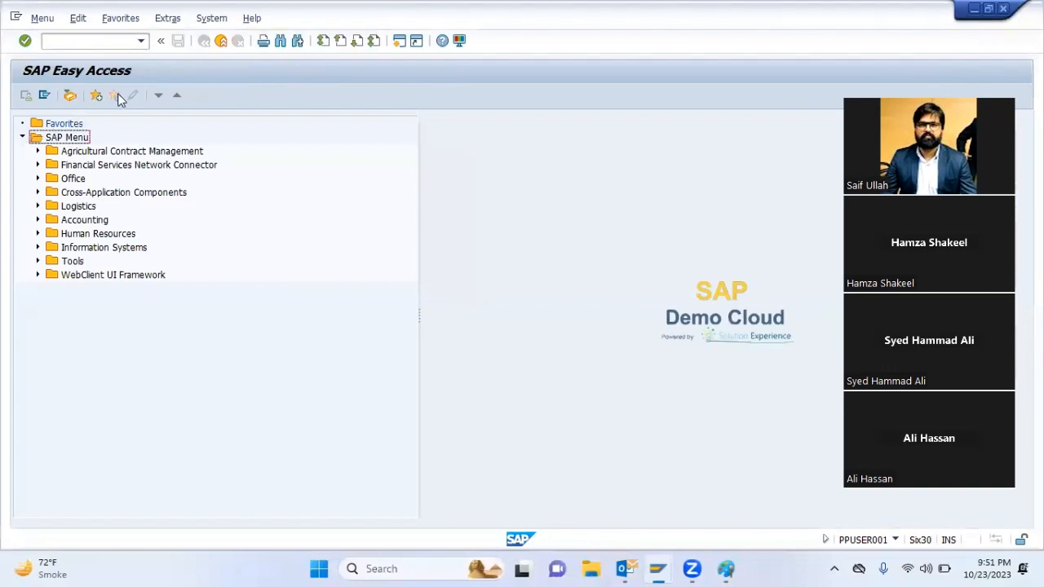
pyautogui.click(47, 37)
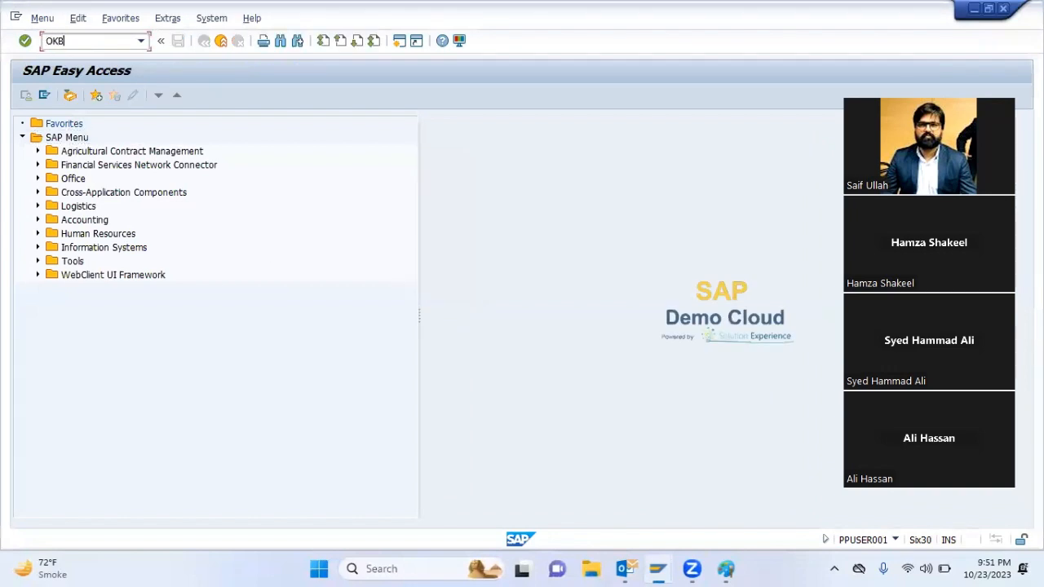
pyautogui.press('Return')
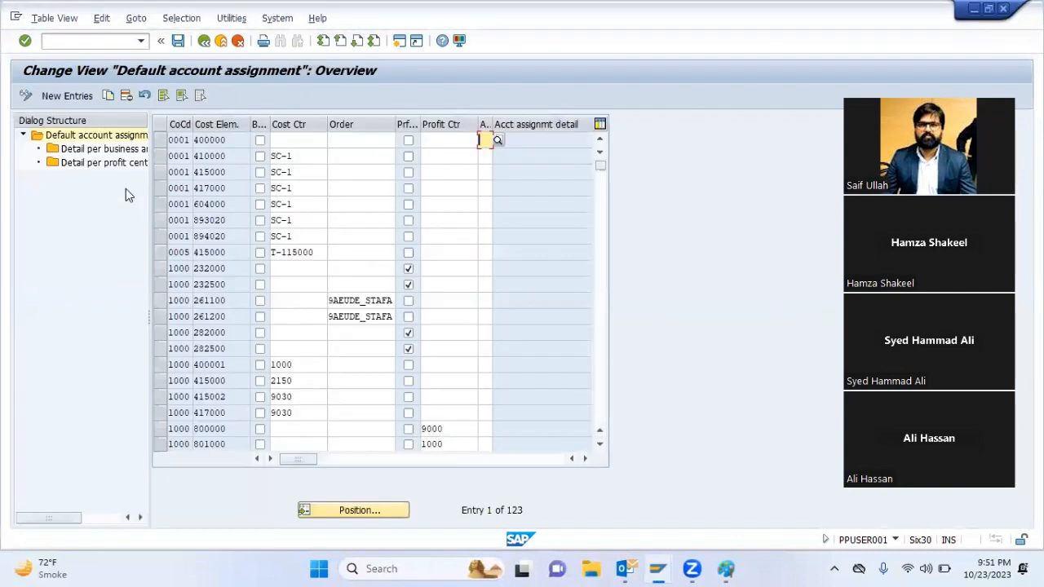
pyautogui.click(376, 509)
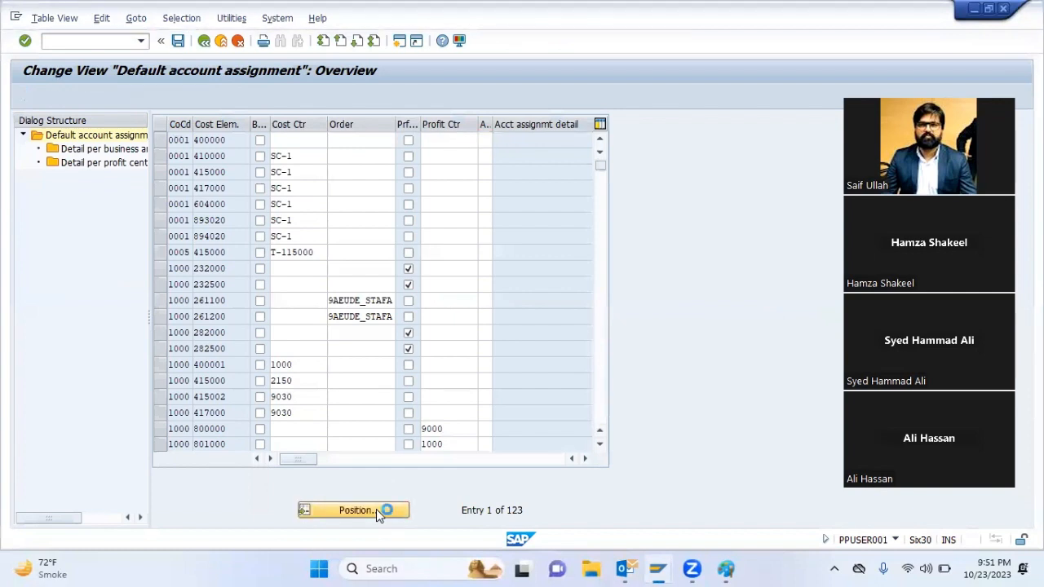
pyautogui.write('4001')
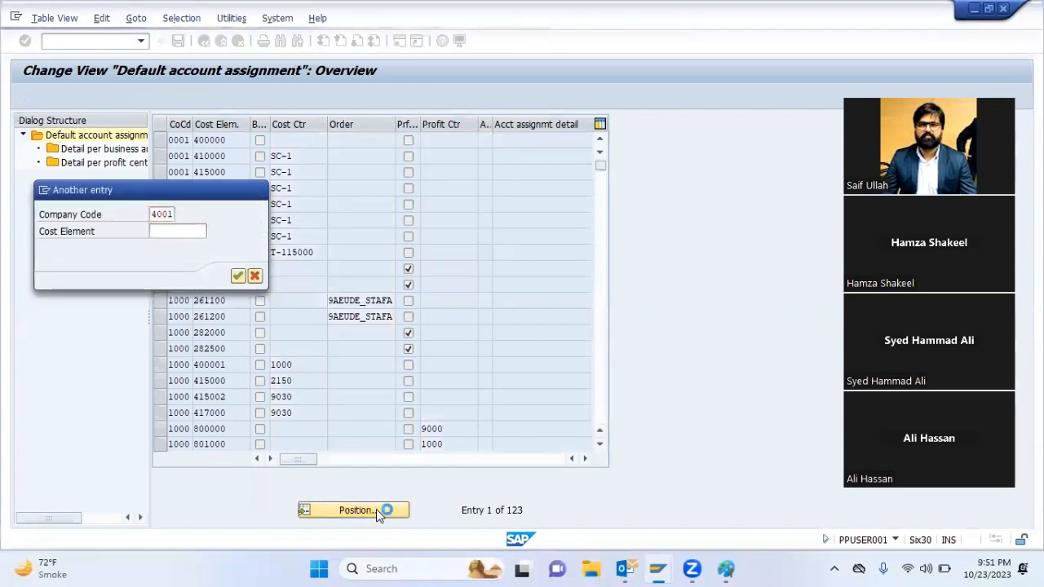
pyautogui.press('Return')
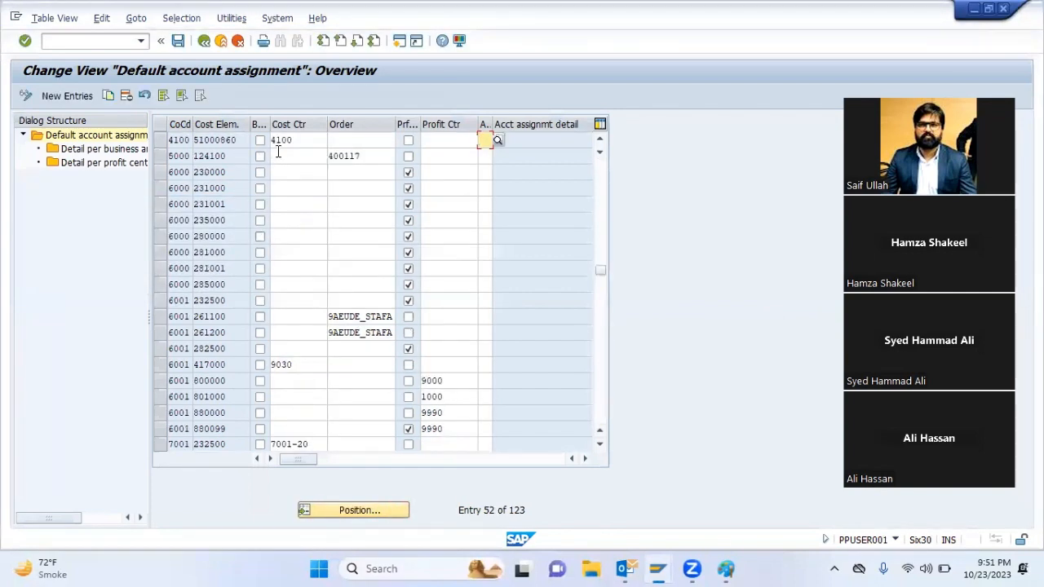
pyautogui.click(161, 141)
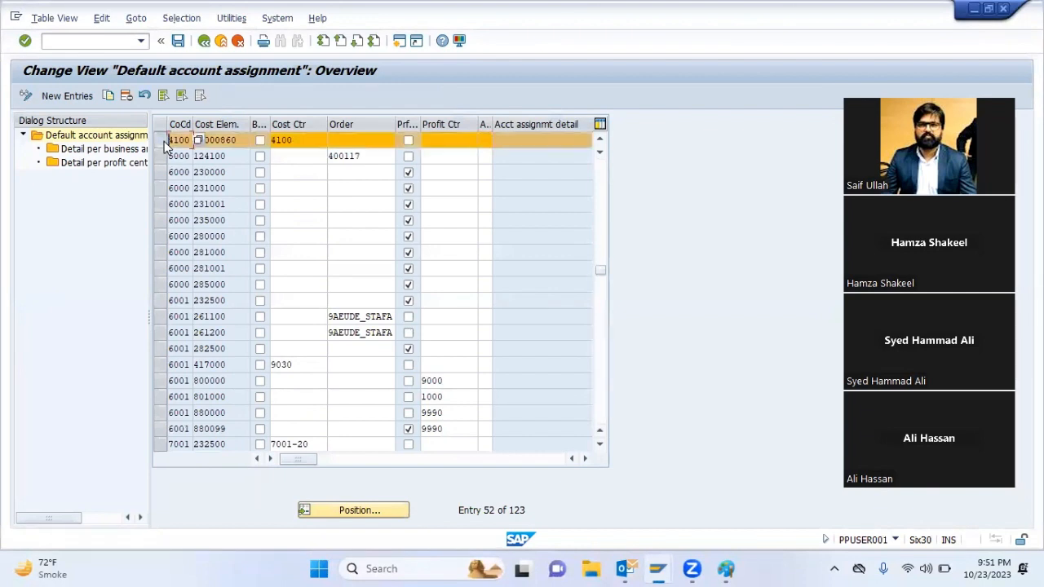
pyautogui.click(107, 95)
pyautogui.write('4001')
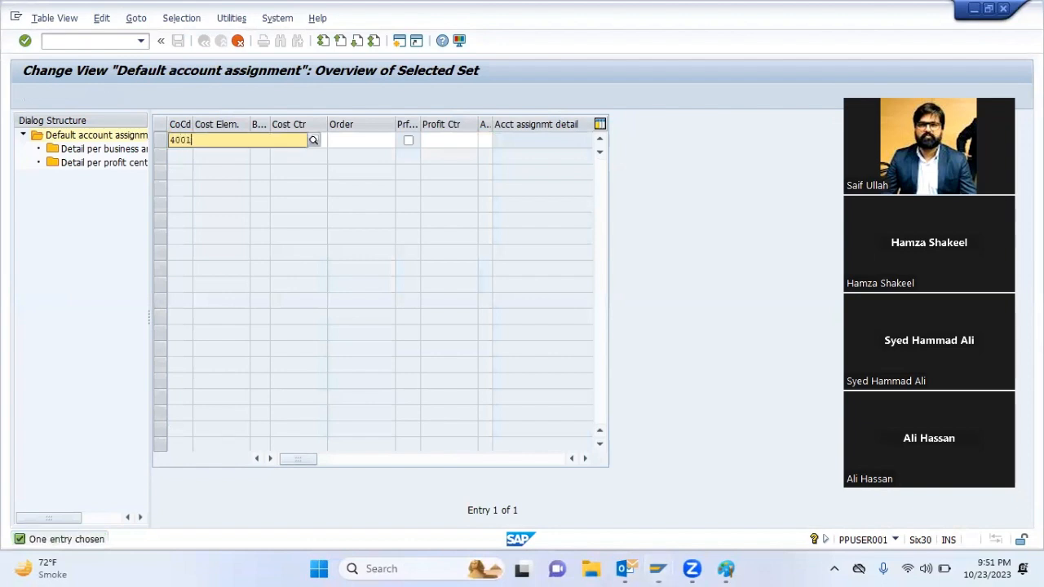
pyautogui.press('Tab')
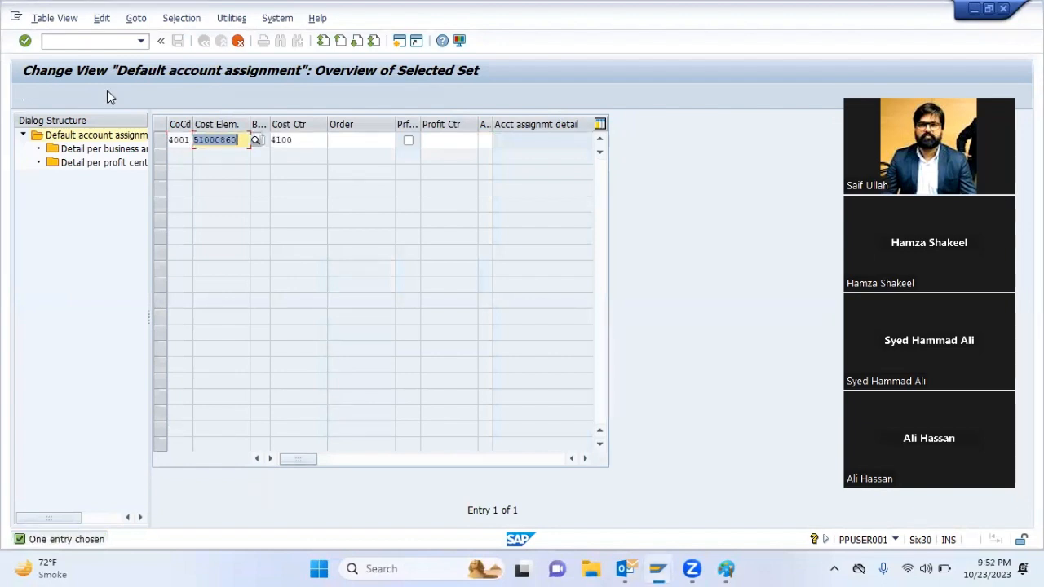
pyautogui.write('6001000000')
pyautogui.press('Tab')
pyautogui.press('Delete')
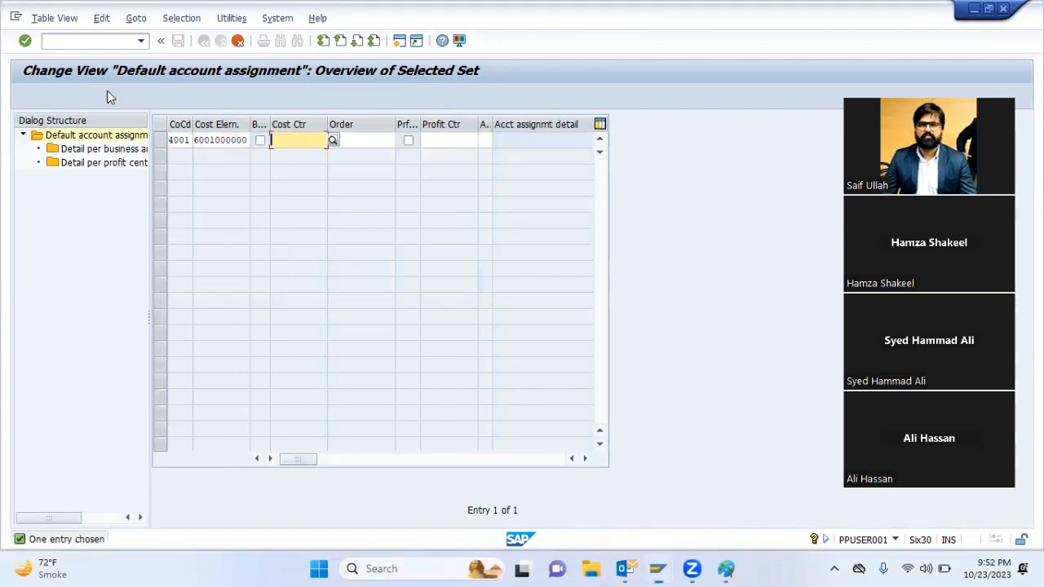
pyautogui.press('Return')
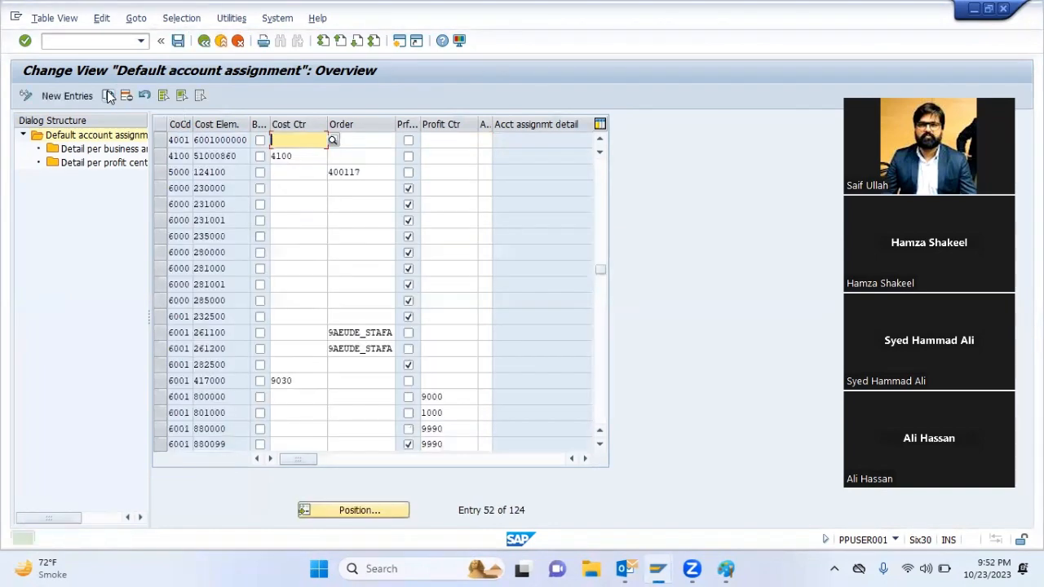
# Save the new default account assignment, accept the proposed customizing request, and leave the view
pyautogui.click(108, 96)
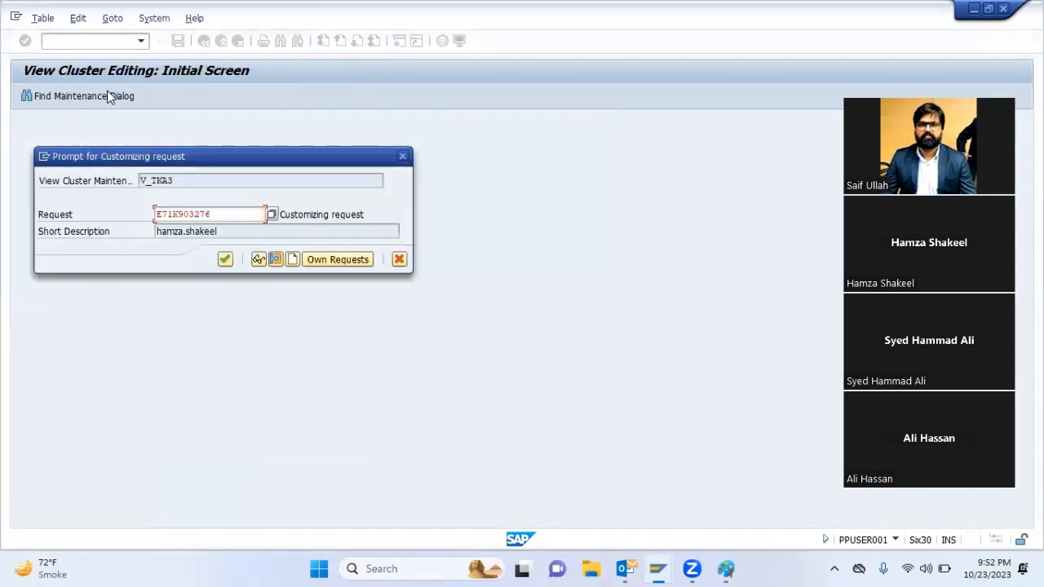
pyautogui.press('Return')
pyautogui.press('F3')
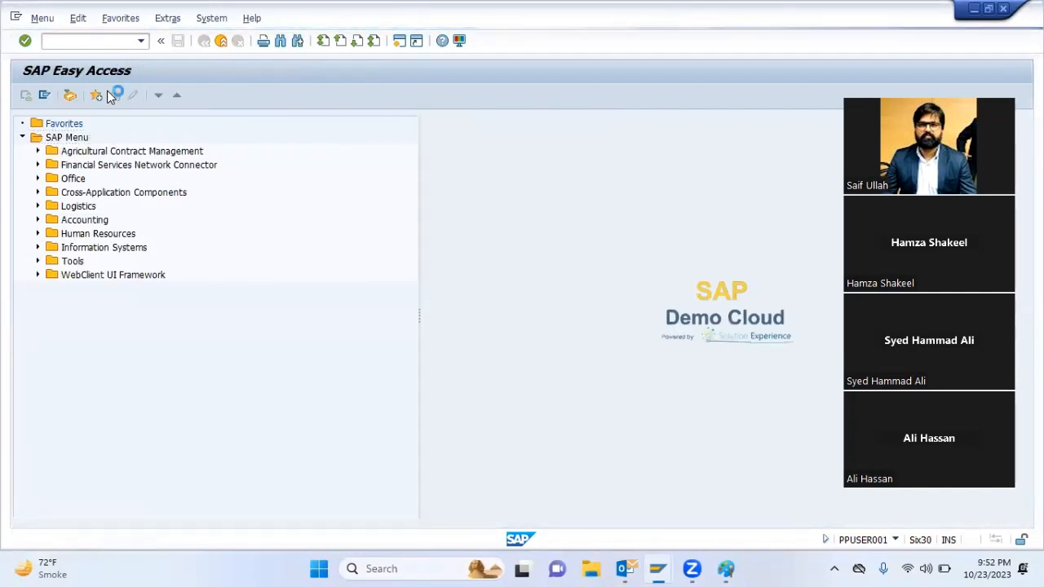
# Start an other goods receipt for movement type 501, plant 4001, with posting date 01.07.2023
pyautogui.moveTo(662, 568)
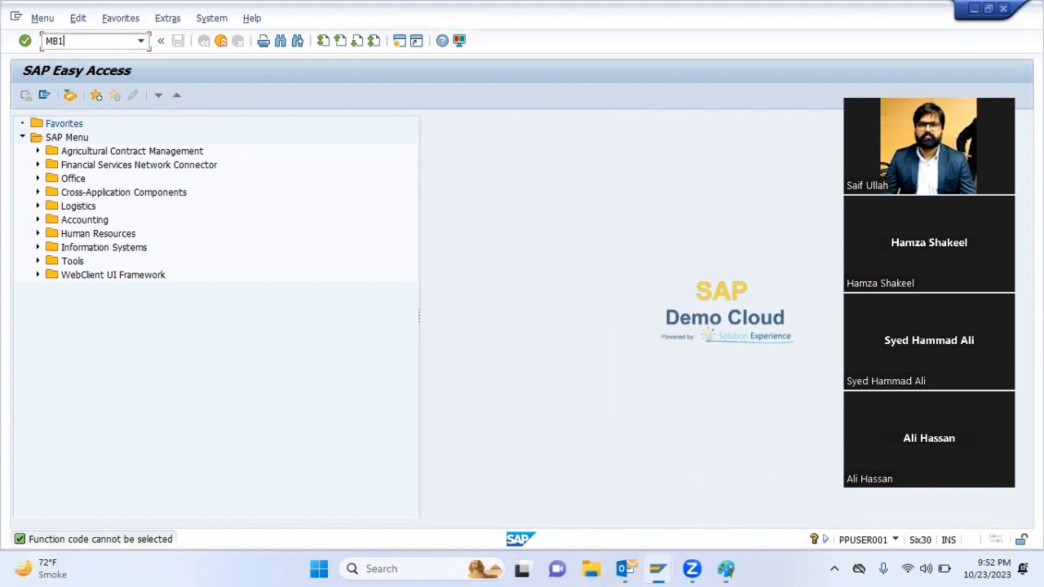
pyautogui.press('Return')
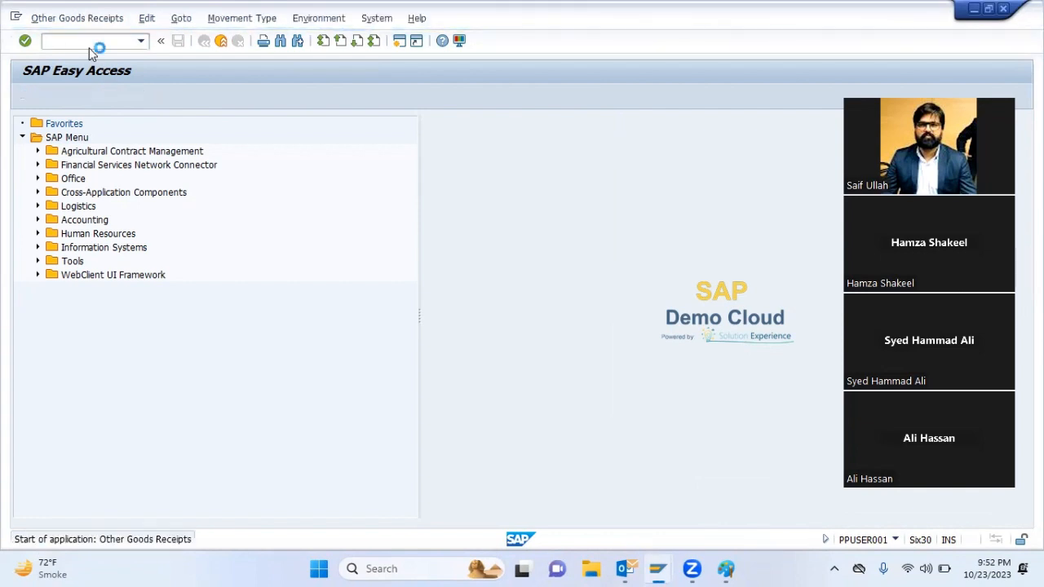
pyautogui.hotkey('shift', 'Tab')
pyautogui.hotkey('shift', 'Tab')
pyautogui.hotkey('shift', 'Tab')
pyautogui.hotkey('shift', 'Tab')
pyautogui.hotkey('shift', 'Tab')
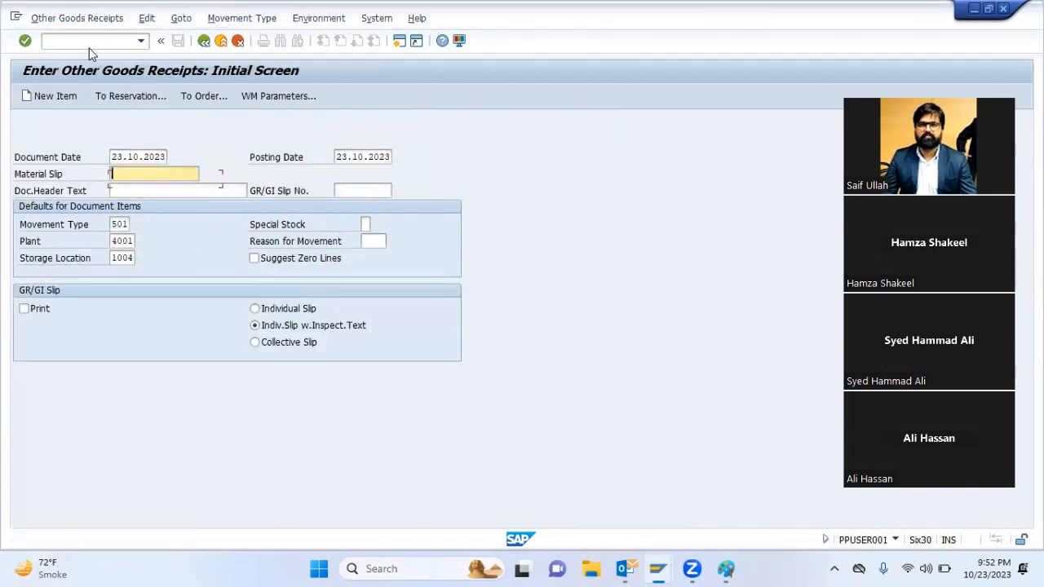
pyautogui.write('01072023')
pyautogui.press('Return')
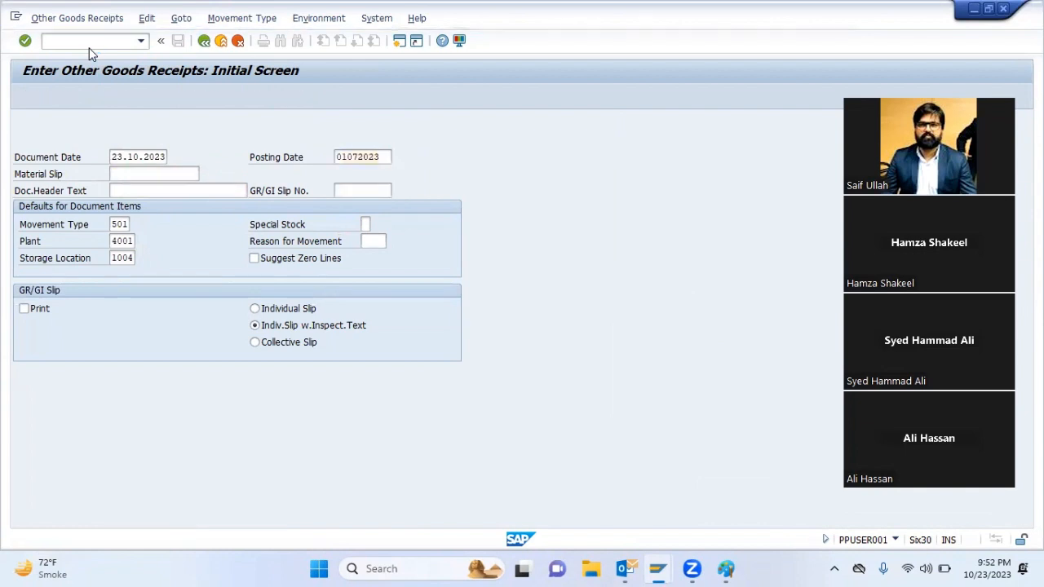
pyautogui.hotkey('ctrl', 'v')
pyautogui.press('Tab')
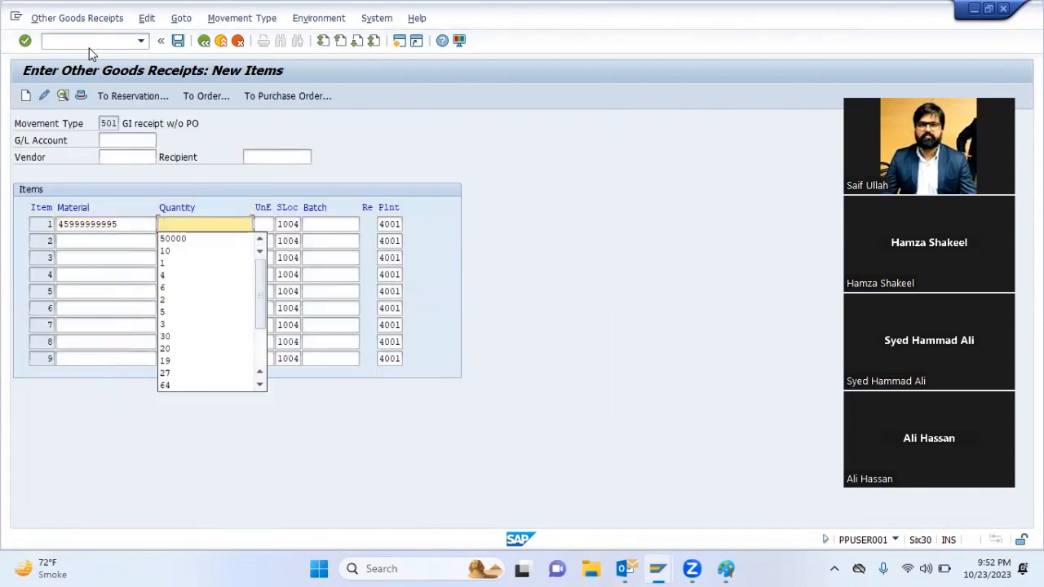
pyautogui.press('Down')
pyautogui.press('Return')
pyautogui.press('Return')
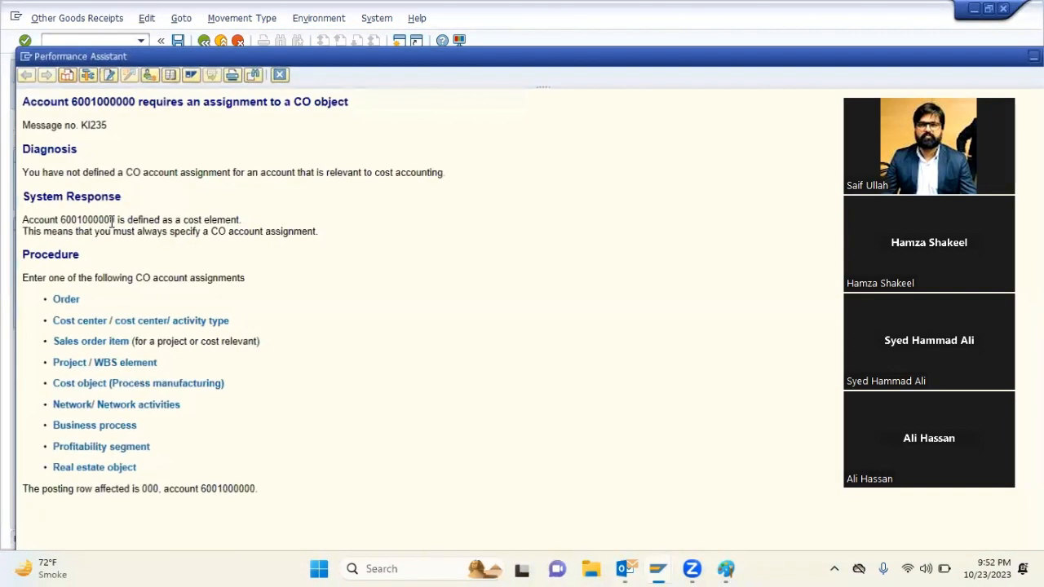
# Close the error explanation, leave the goods receipt, and reopen the default account assignment view with transaction OKB9
pyautogui.doubleClick(108, 100)
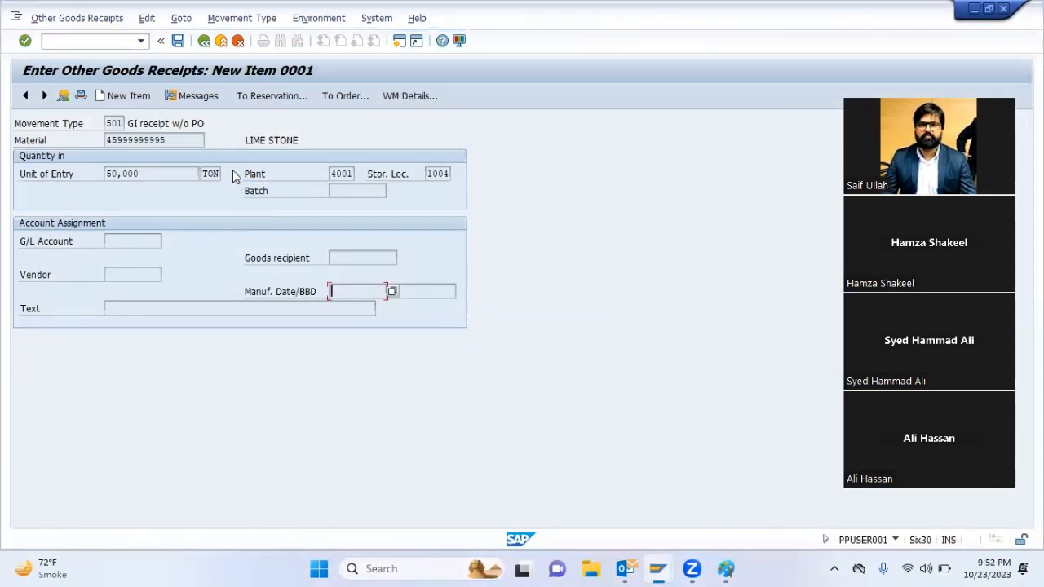
pyautogui.click(221, 41)
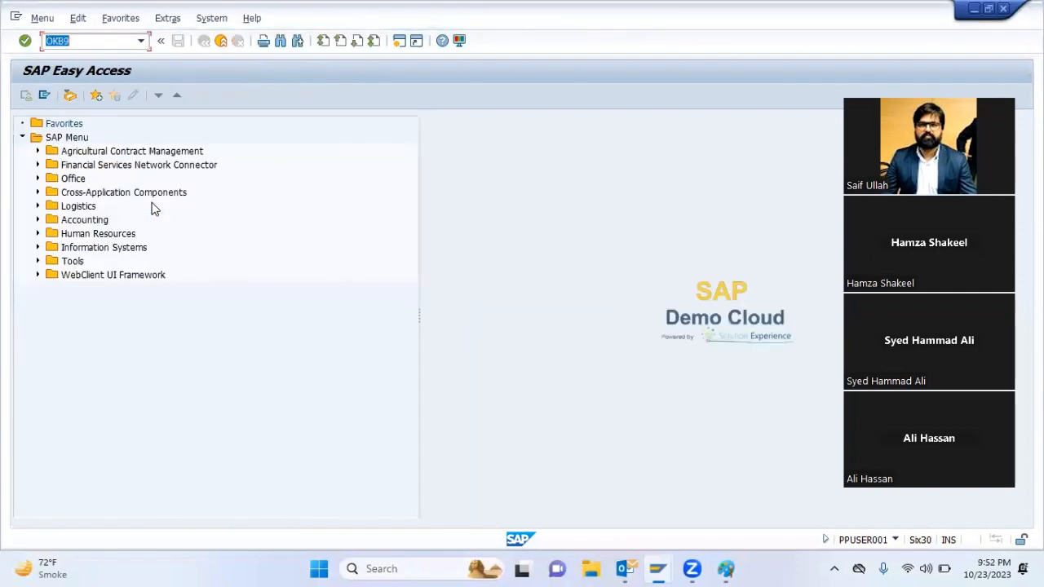
pyautogui.press('Return')
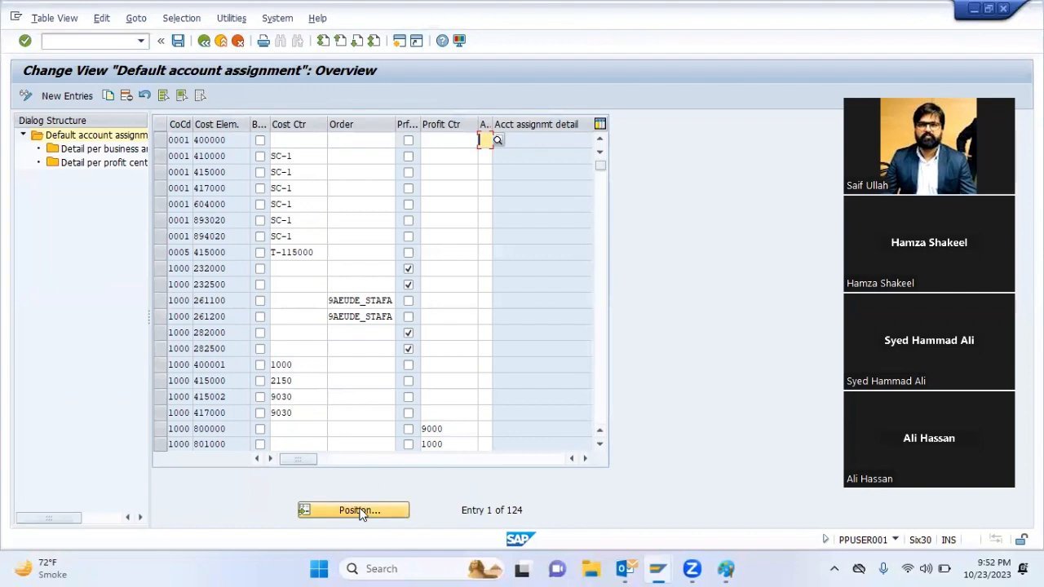
pyautogui.click(359, 511)
pyautogui.write('40')
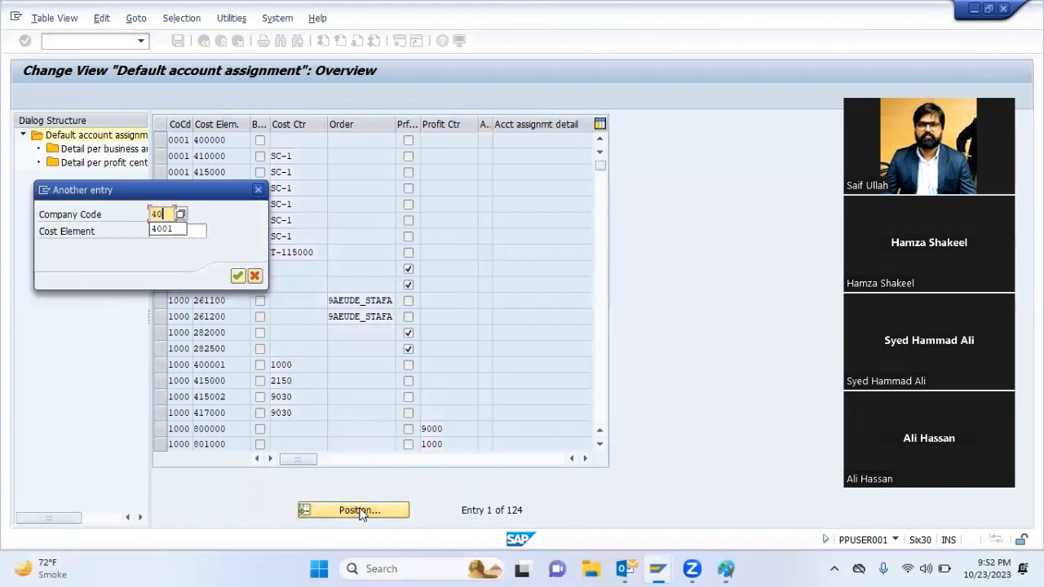
pyautogui.write('01')
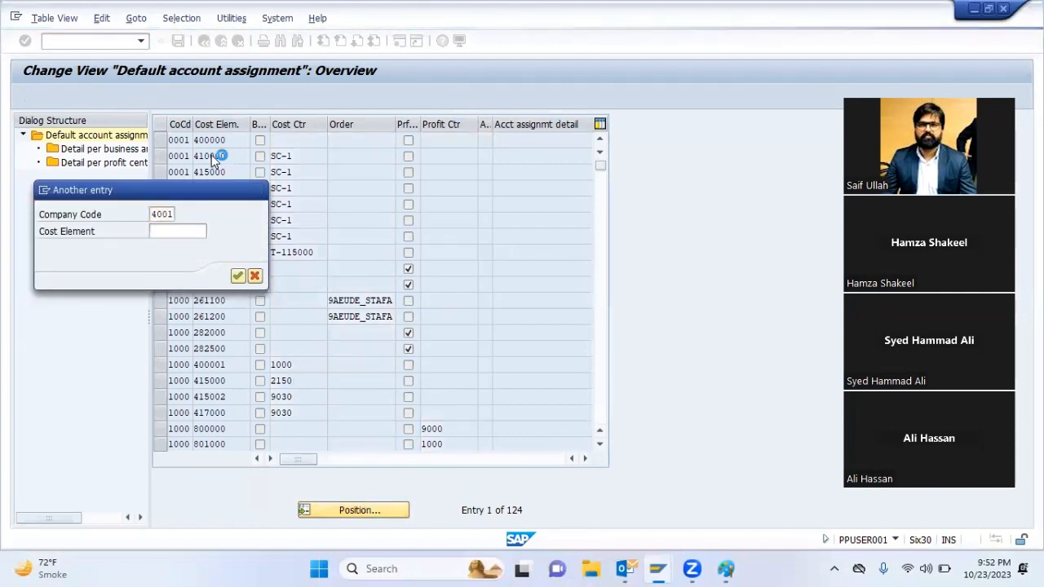
pyautogui.press('Return')
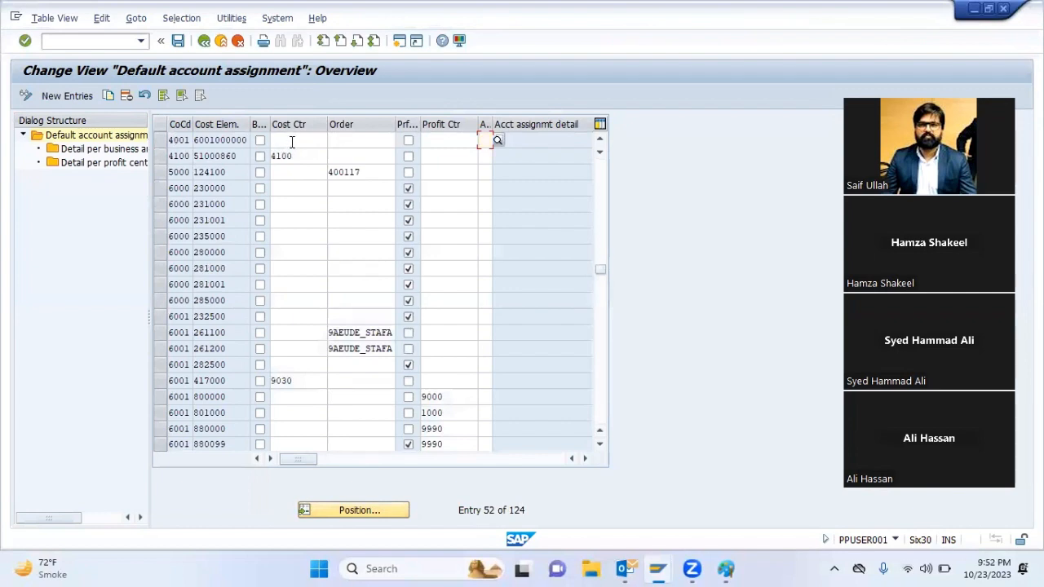
pyautogui.click(292, 142)
pyautogui.write('TEST')
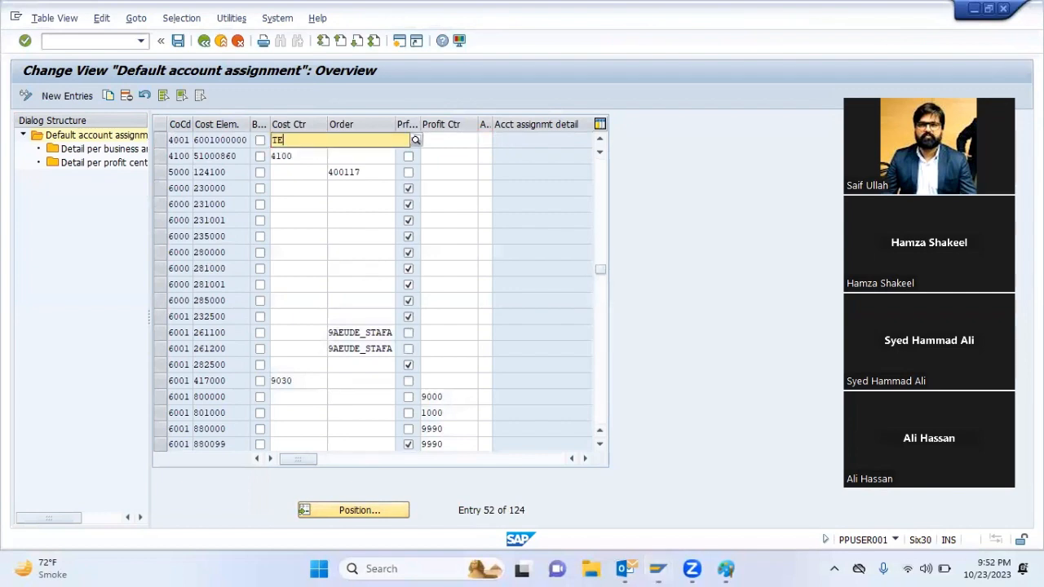
pyautogui.doubleClick(293, 143)
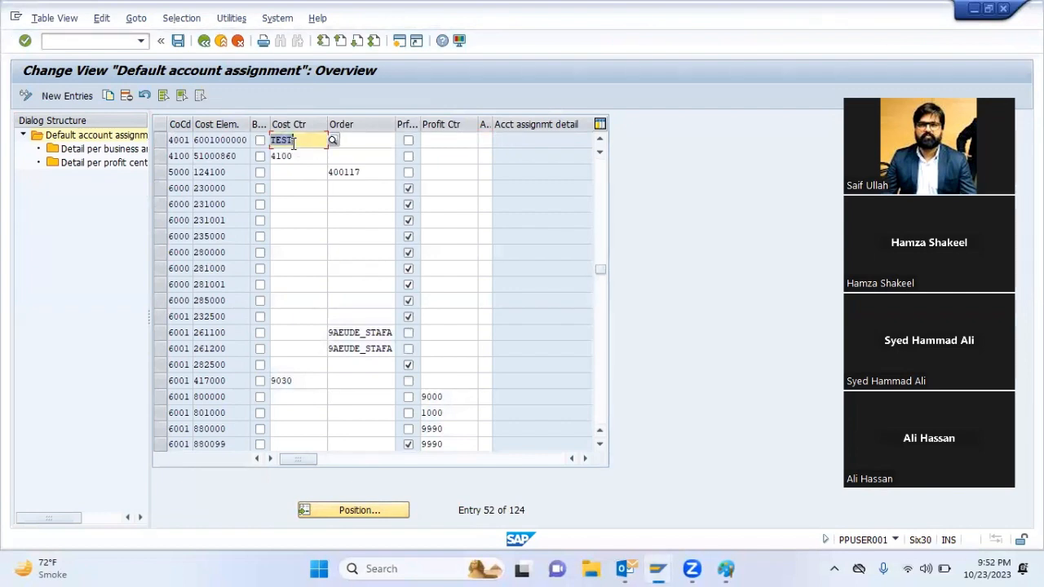
# Try to open the business area and profit center details of the 4001 entry, widening the account assignment detail column
pyautogui.click(160, 144)
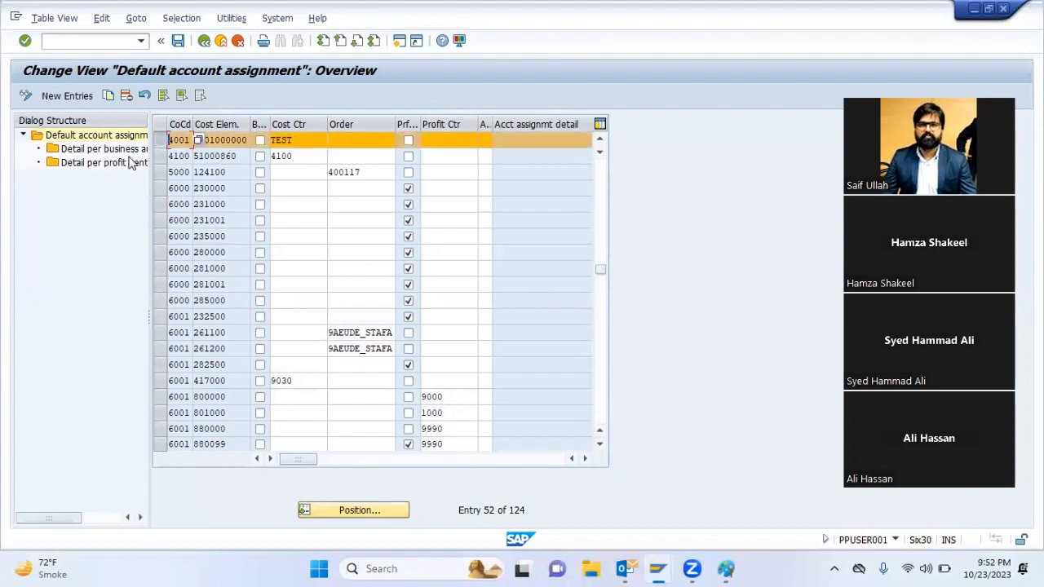
pyautogui.doubleClick(131, 150)
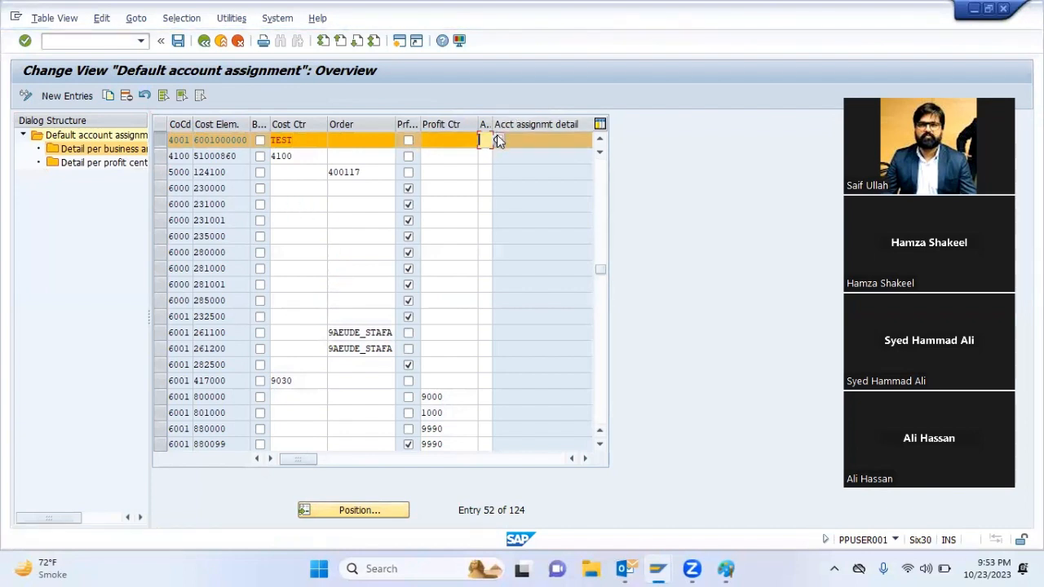
pyautogui.moveTo(487, 124); pyautogui.dragTo(589, 124)
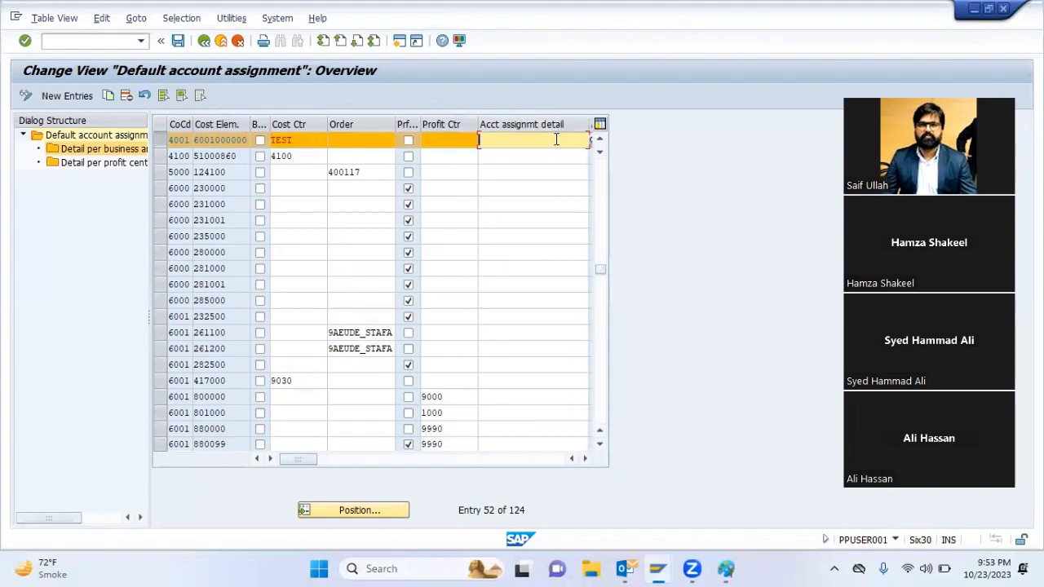
pyautogui.click(160, 139)
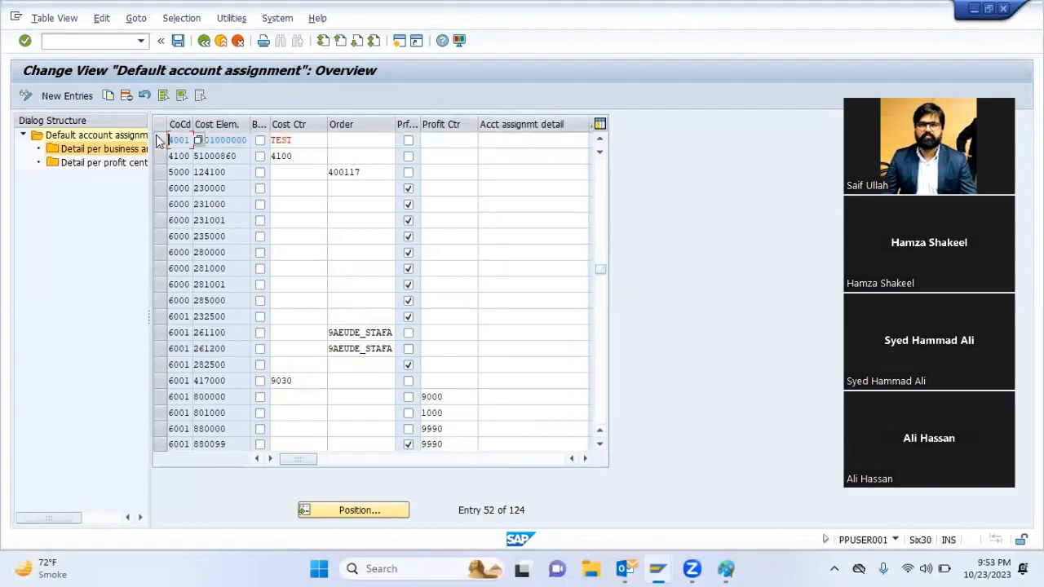
pyautogui.doubleClick(108, 165)
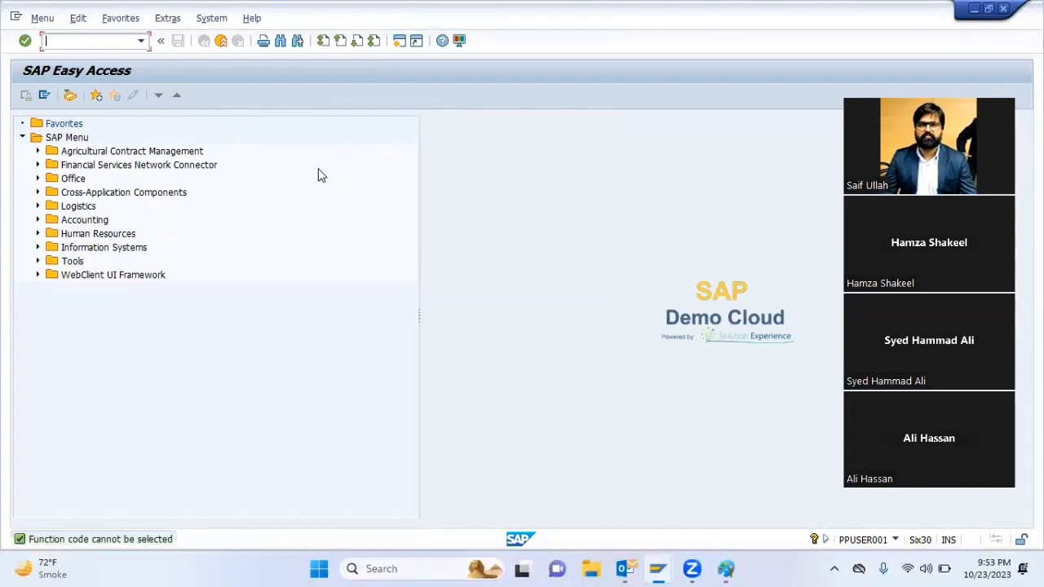
# Open the other goods receipt transaction again and start a receipt with posting date 01.07.2023
pyautogui.press('Down')
pyautogui.press('Return')
pyautogui.press('Return')
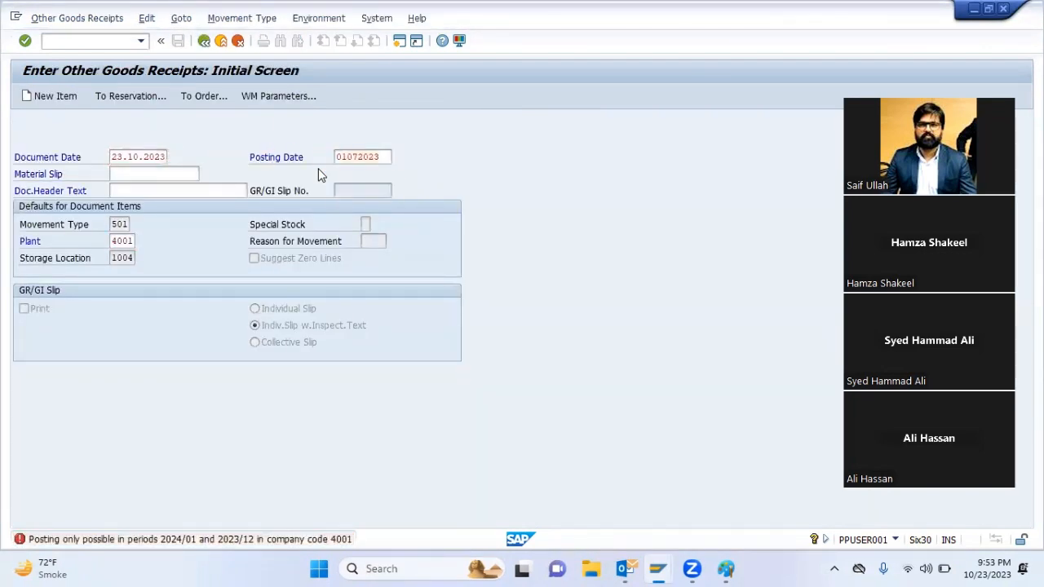
pyautogui.press('Return')
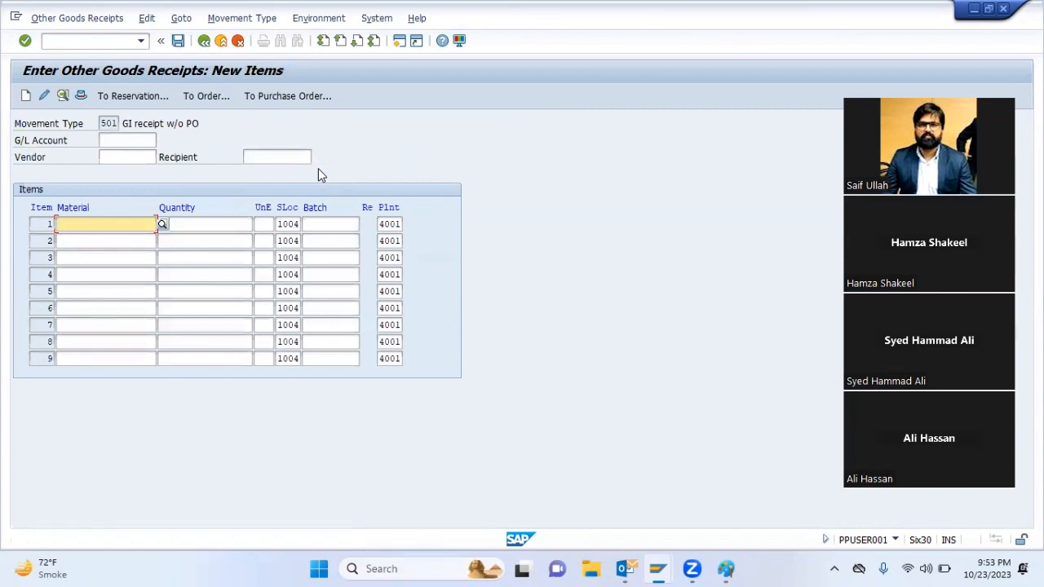
pyautogui.write('45999999995')
pyautogui.press('Tab')
pyautogui.press('Return')
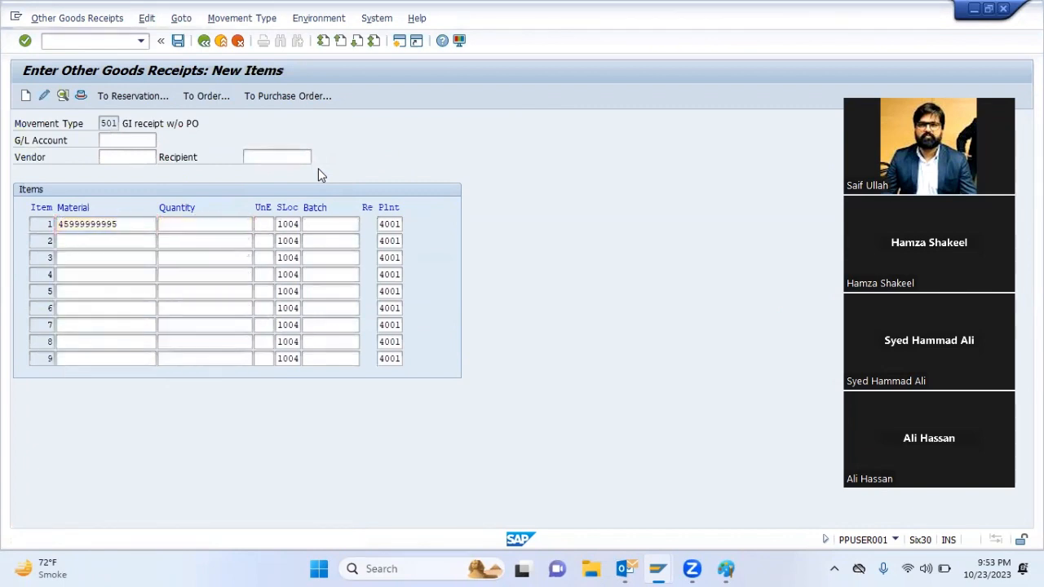
pyautogui.write('50000')
pyautogui.press('Return')
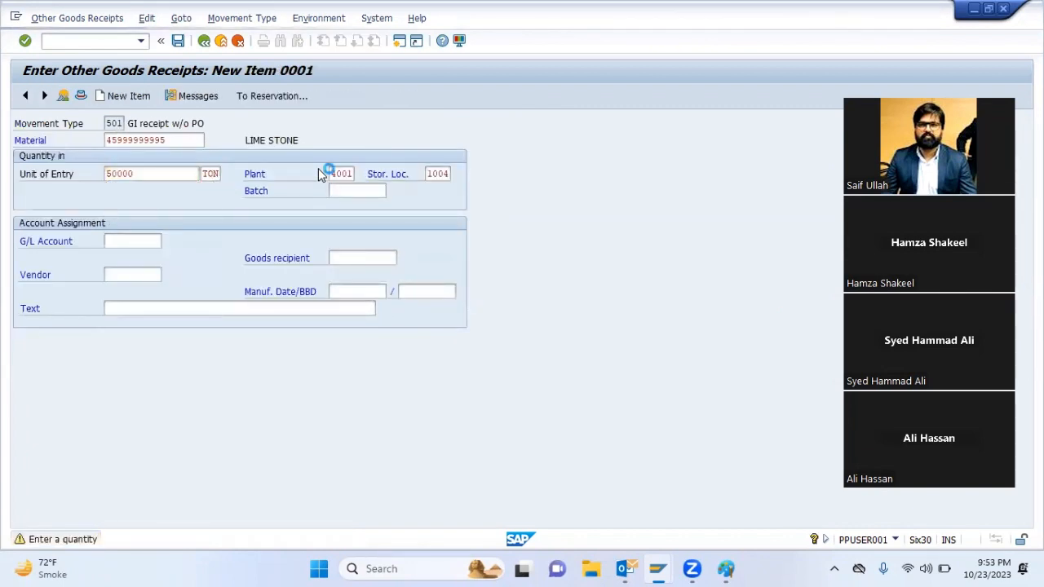
pyautogui.hotkey('ctrl', 's')
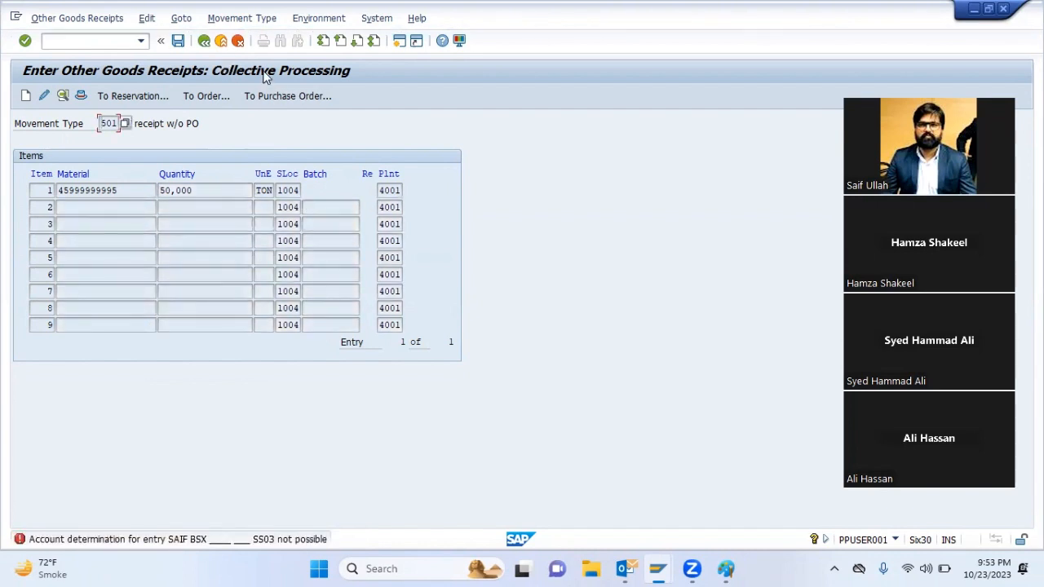
pyautogui.press('Return')
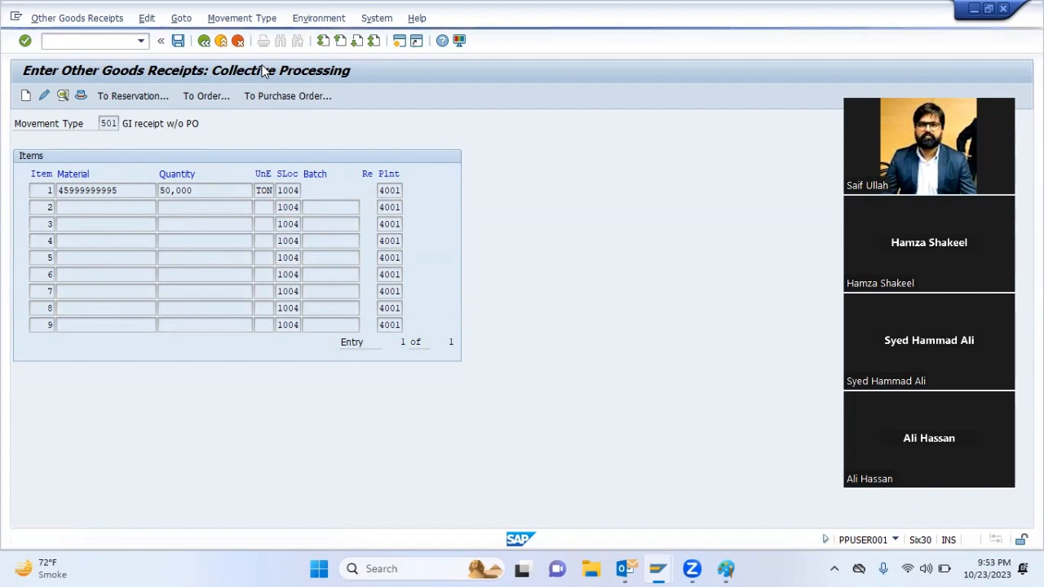
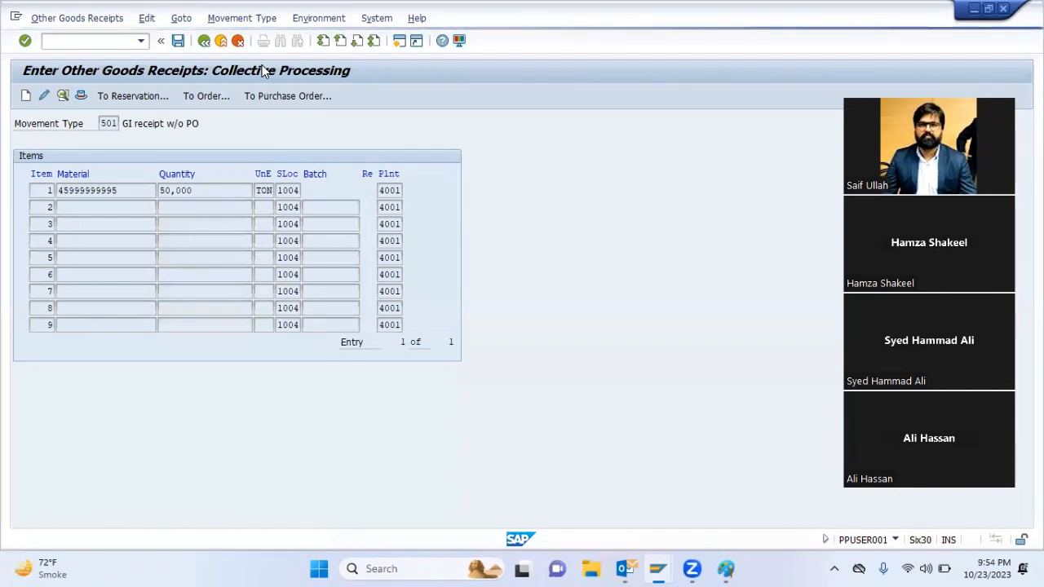
# Leave the goods receipt without posting it and open the automatic postings configuration for materials management
pyautogui.press('F3')
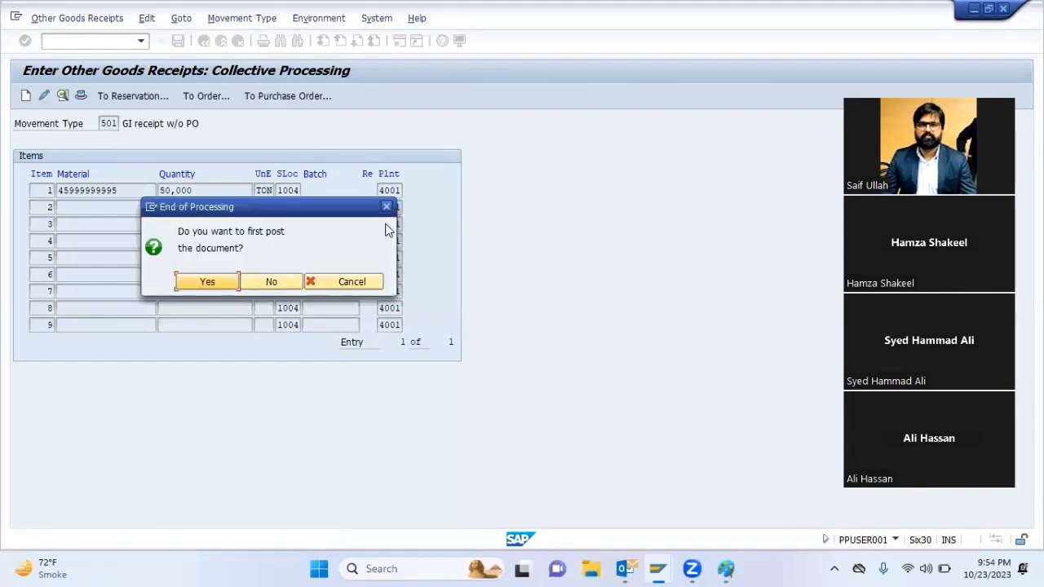
pyautogui.click(293, 282)
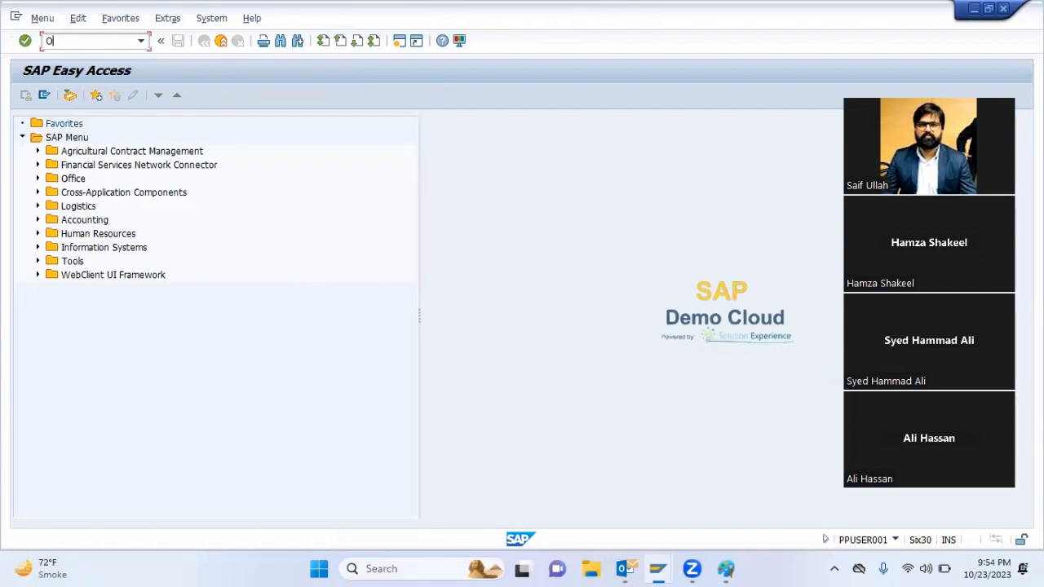
pyautogui.press('Return')
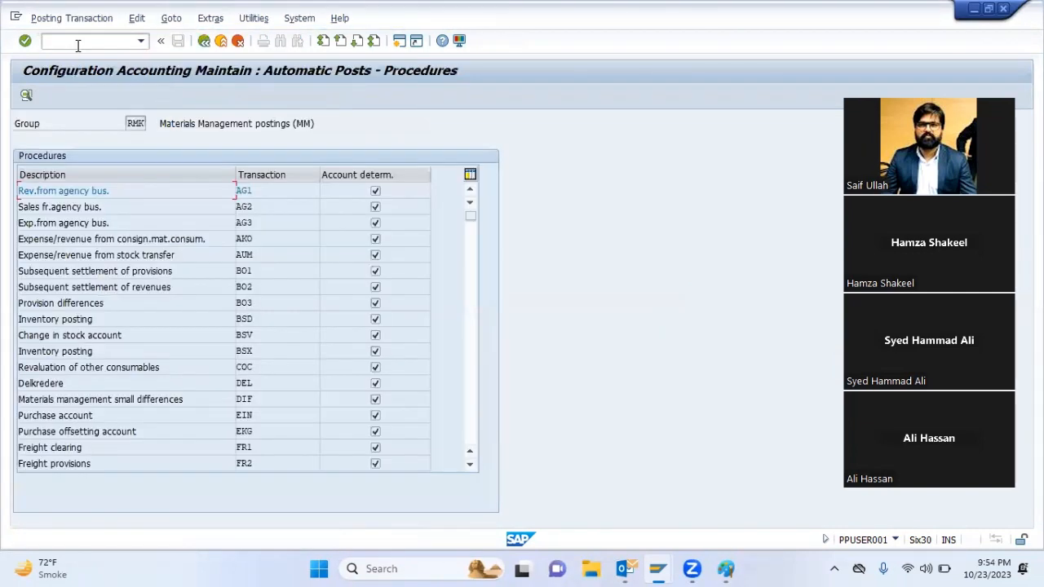
# Check the account assignments for offsetting entry GBB in chart of accounts SAIF and return to the procedures list
pyautogui.scroll(-1, 375, 419)
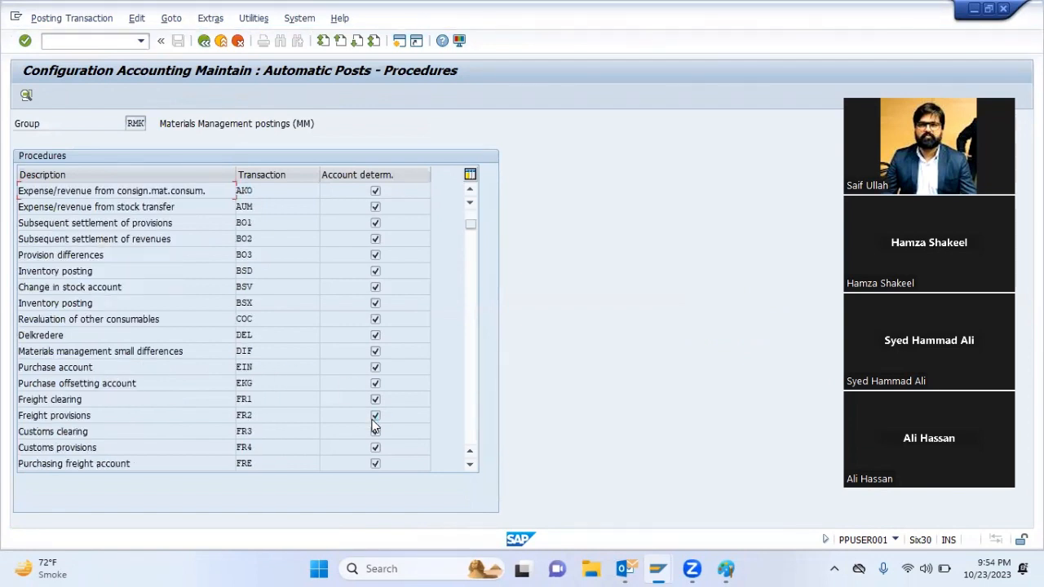
pyautogui.click(472, 411)
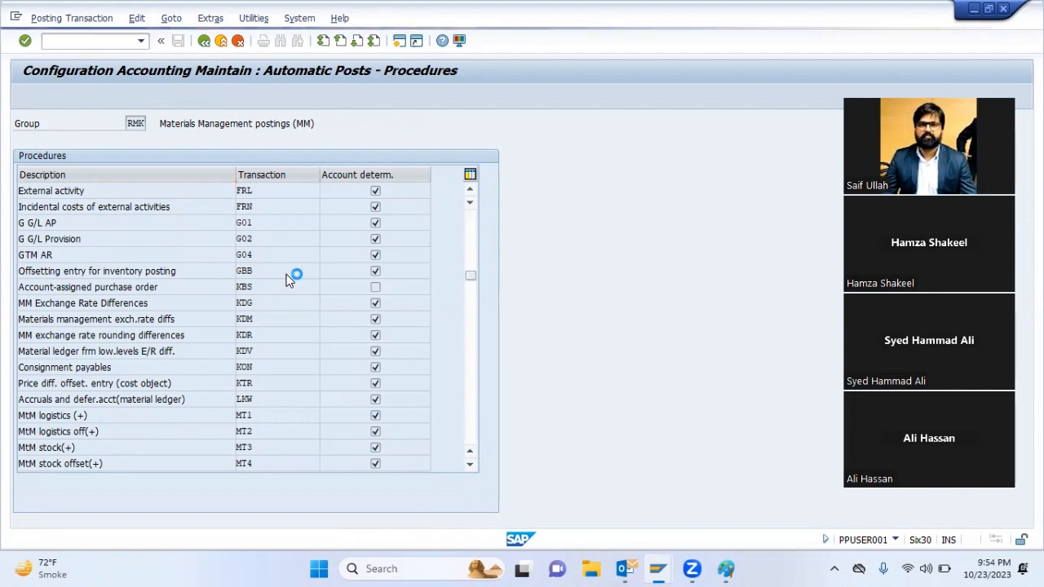
pyautogui.press('Return')
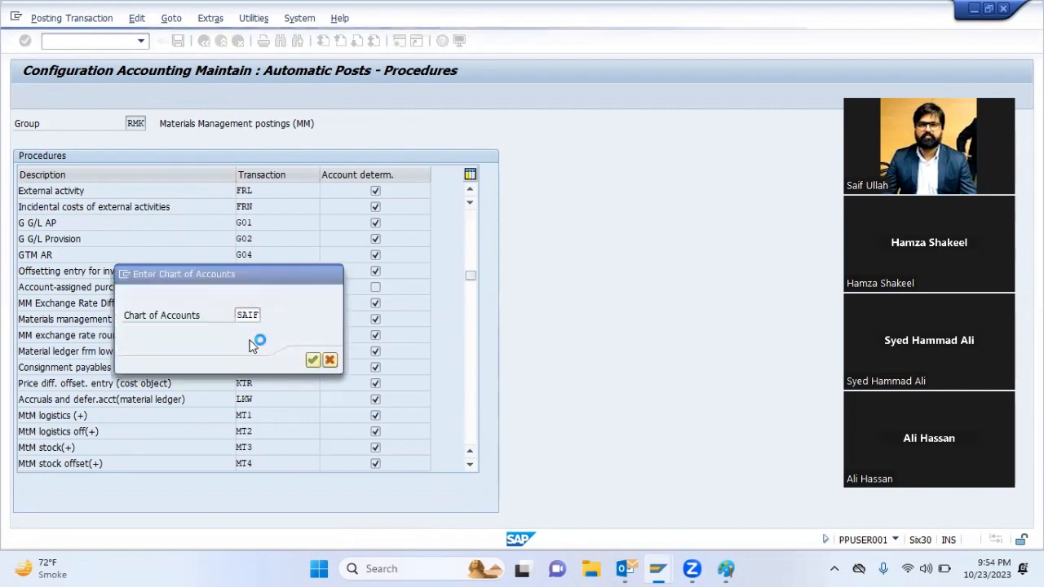
pyautogui.click(55, 339)
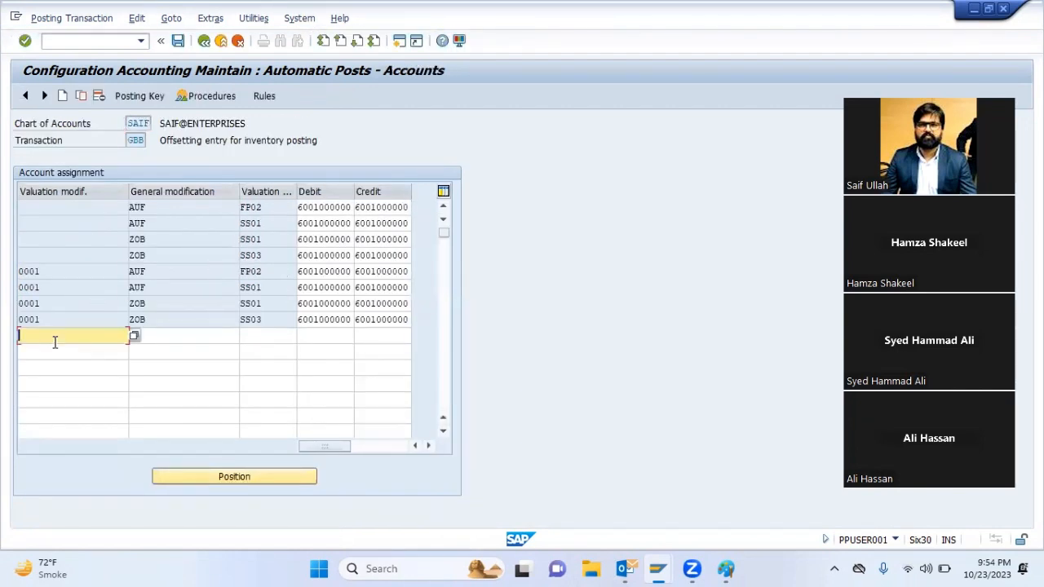
pyautogui.click(204, 40)
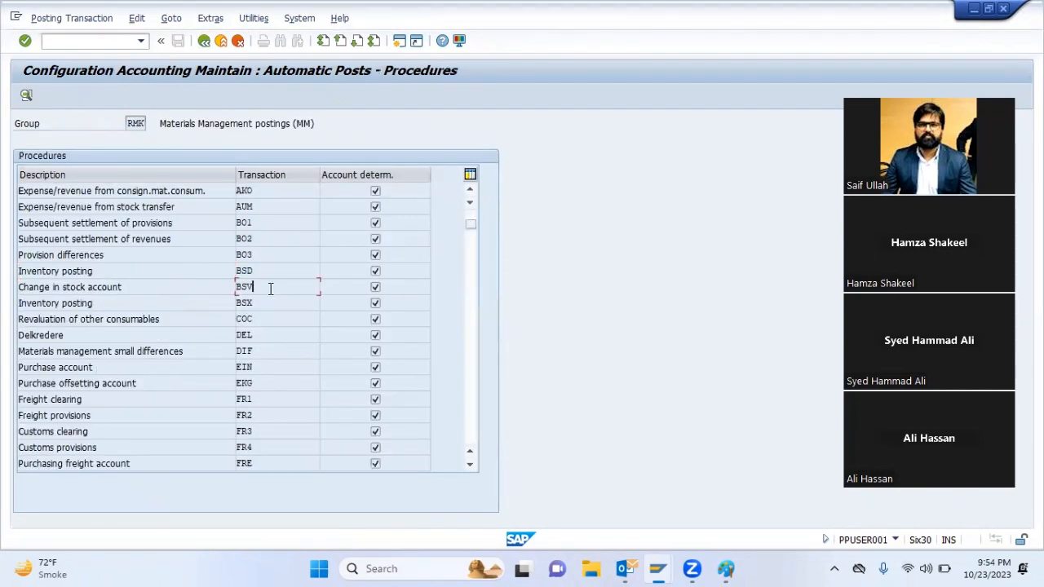
# Open the inventory posting (BSX) accounts and start a new assignment row with valuation modifier 0001
pyautogui.doubleClick(273, 302)
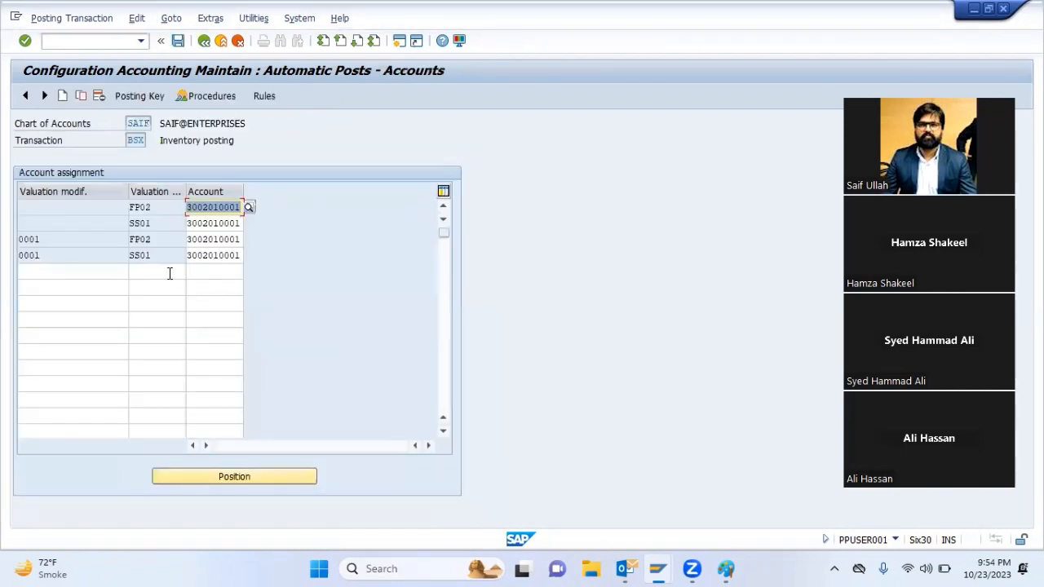
pyautogui.click(105, 270)
pyautogui.press('Down')
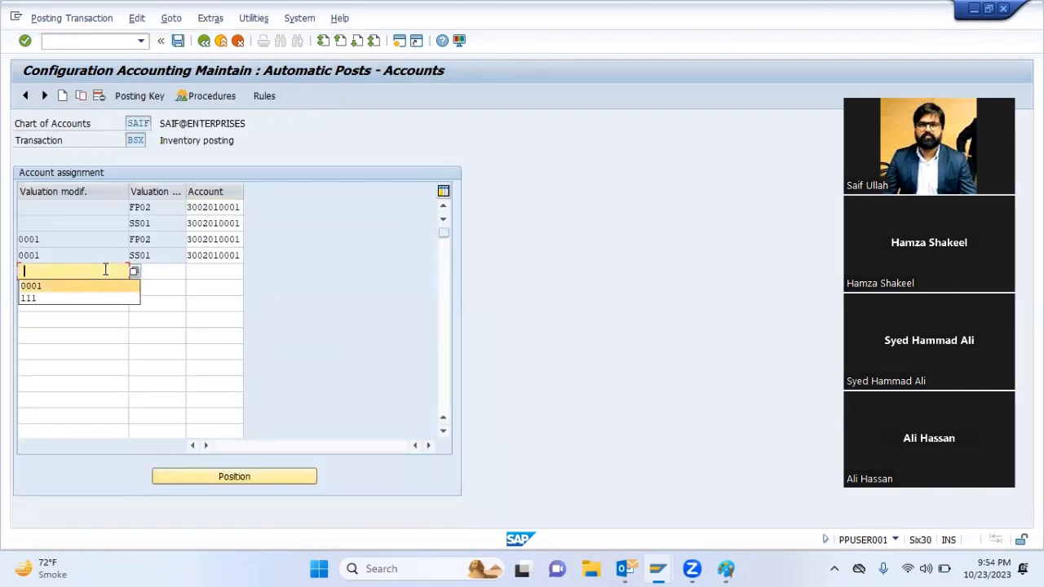
pyautogui.press('Return')
pyautogui.press('Down')
# Enter valuation class SS03 for the new 0001 row and for a second new row with a blank valuation modifier
pyautogui.press('Down')
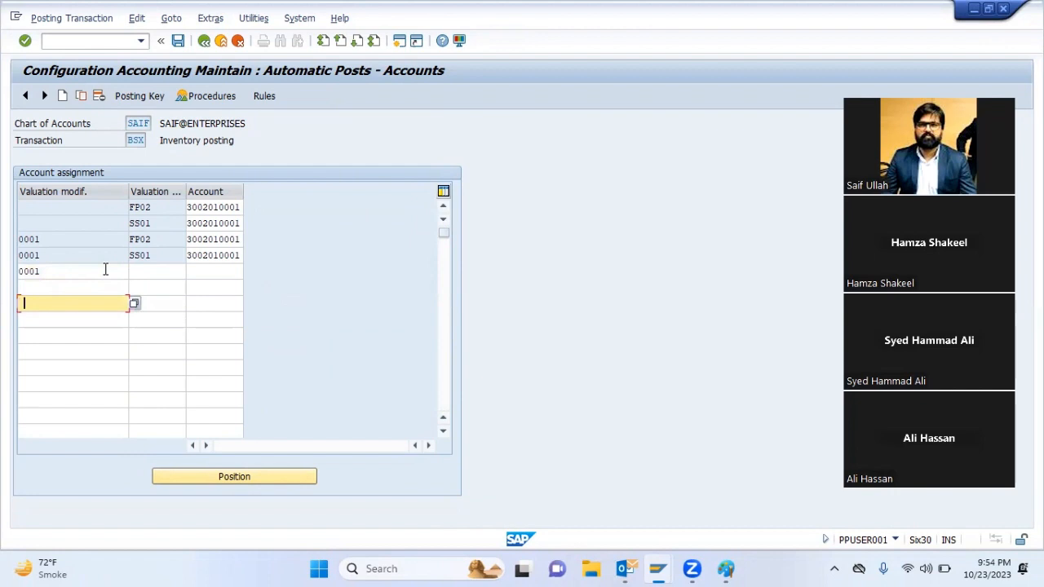
pyautogui.click(140, 271)
pyautogui.press('Down')
pyautogui.press('Down')
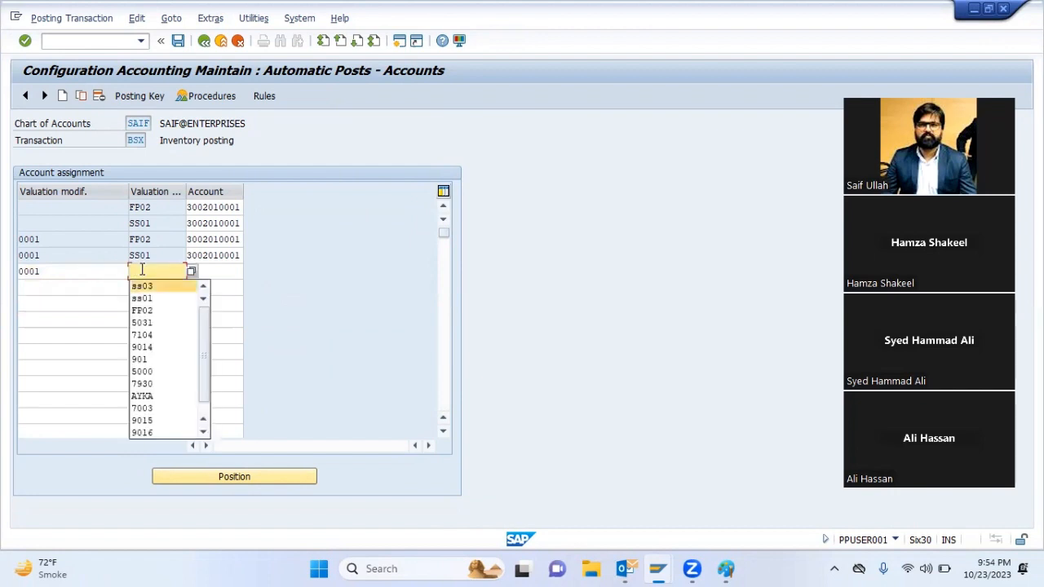
pyautogui.press('Return')
pyautogui.press('Down')
pyautogui.press('space')
pyautogui.press('Down')
pyautogui.press('Return')
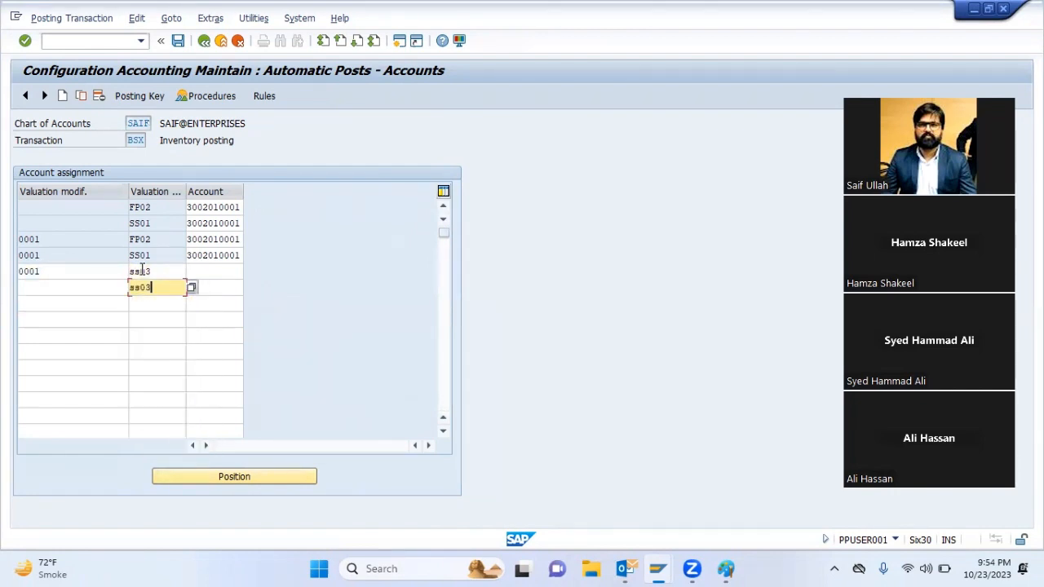
pyautogui.moveTo(189, 256); pyautogui.dragTo(243, 253)
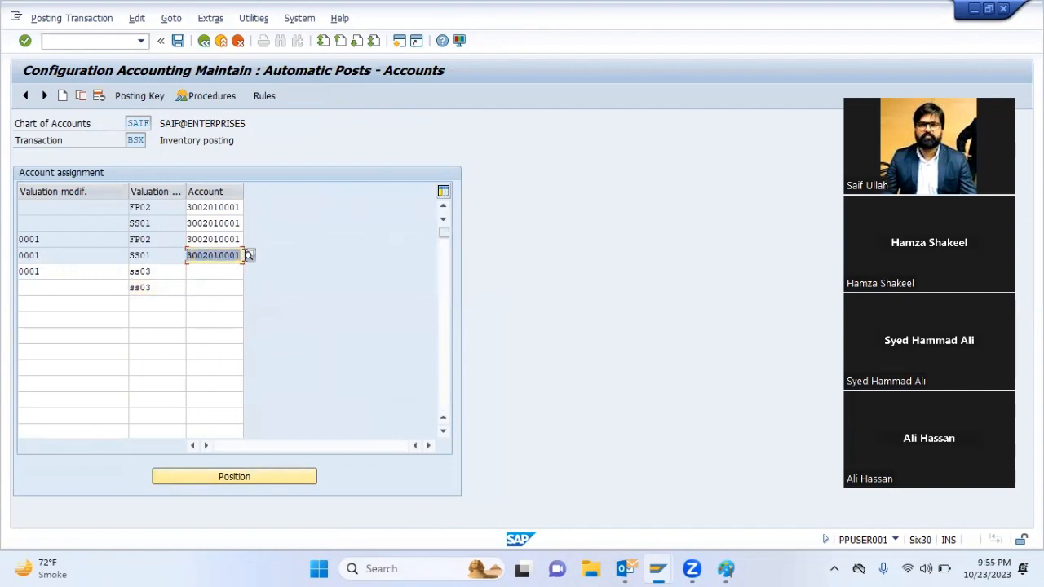
pyautogui.hotkey('ctrl', 'c')
pyautogui.click(209, 271)
pyautogui.hotkey('ctrl', 'v')
pyautogui.click(215, 285)
pyautogui.hotkey('ctrl', 'v')
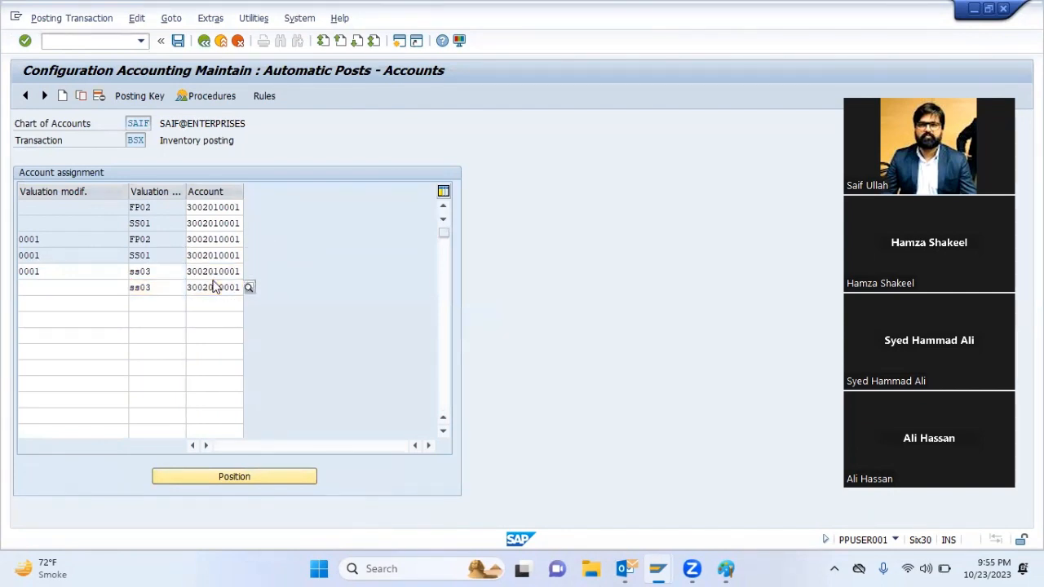
pyautogui.press('Return')
pyautogui.click(178, 42)
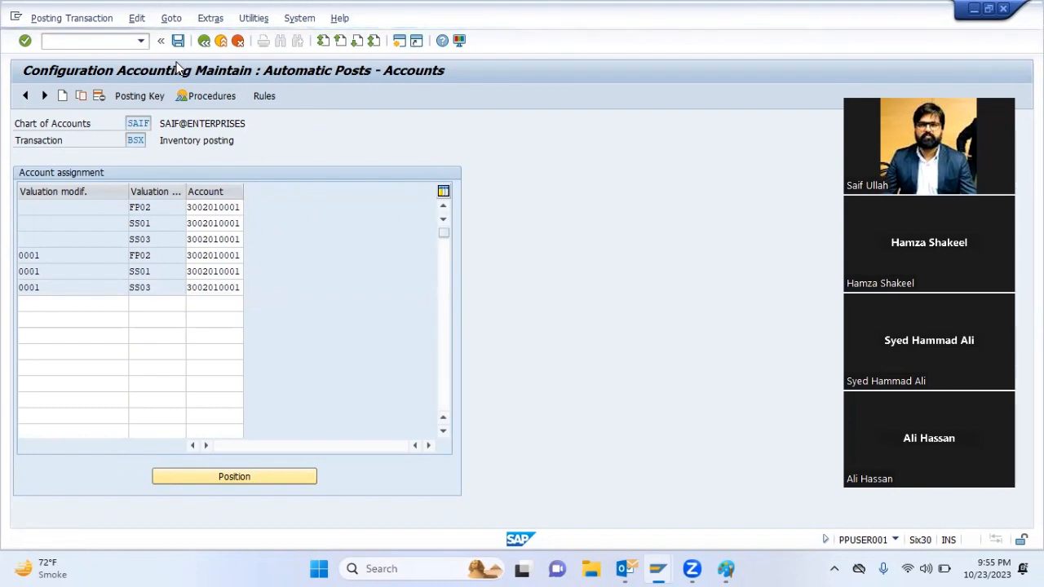
pyautogui.press('Return')
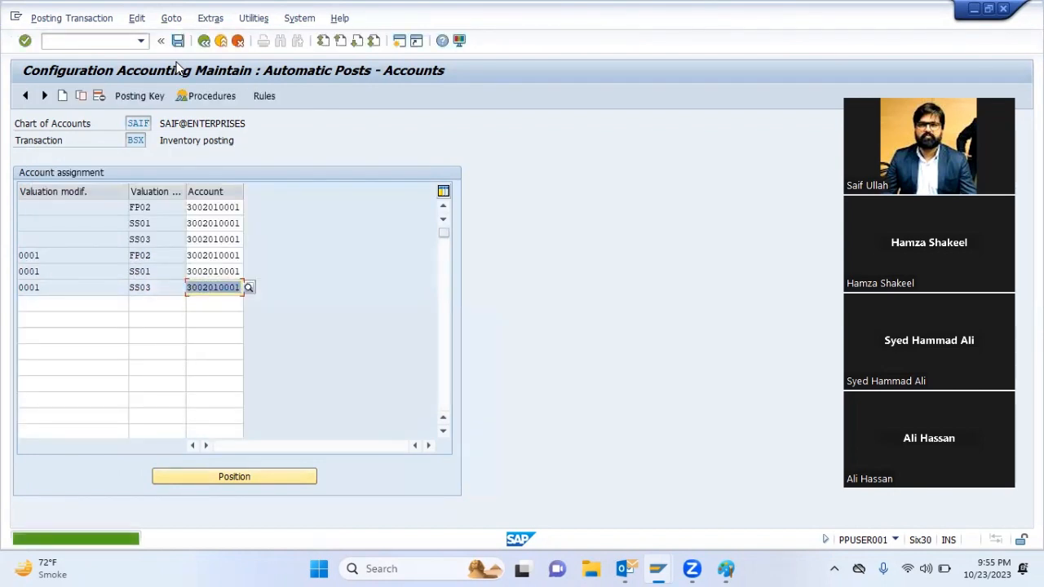
pyautogui.hotkey('shift', 'F3')
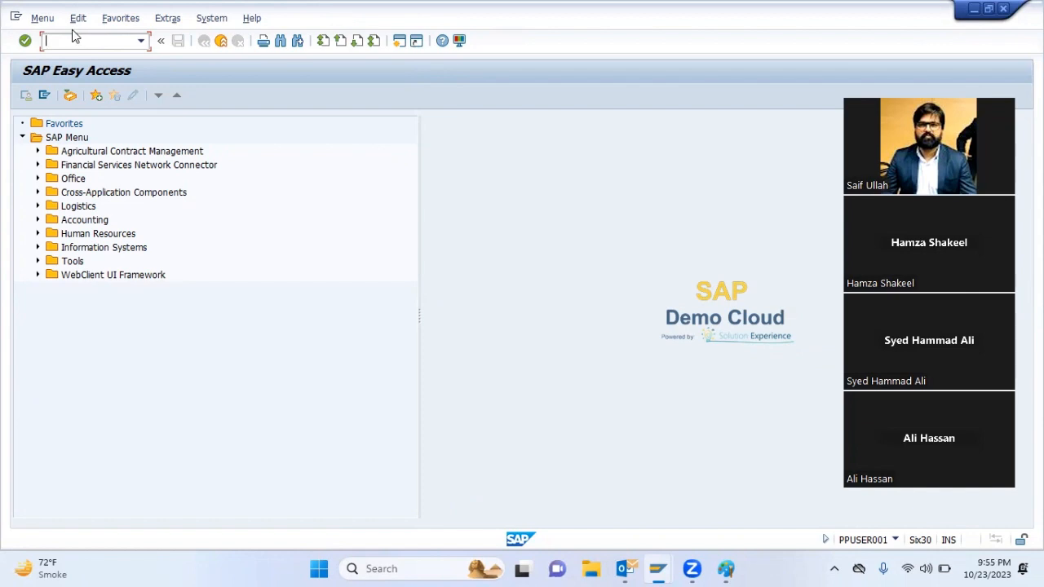
# Reopen the other goods receipt transaction and start a movement type 501 receipt for plant 4001 with posting date 01.07.2023
pyautogui.press('Down')
pyautogui.press('Return')
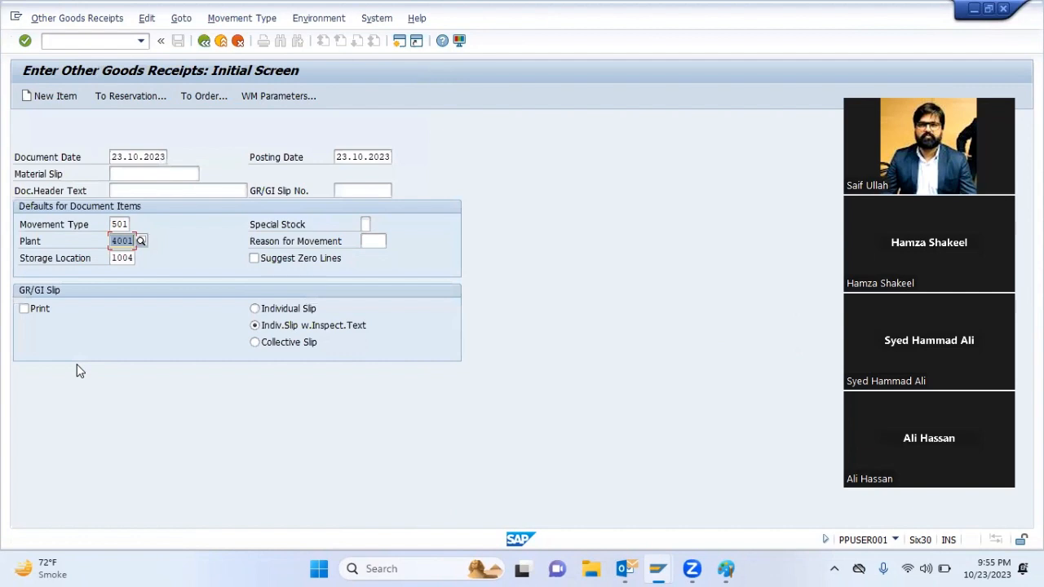
pyautogui.hotkey('shift', 'Tab')
pyautogui.hotkey('shift', 'Tab')
pyautogui.hotkey('shift', 'Tab')
pyautogui.hotkey('shift', 'Tab')
pyautogui.hotkey('shift', 'Tab')
pyautogui.hotkey('shift', 'Tab')
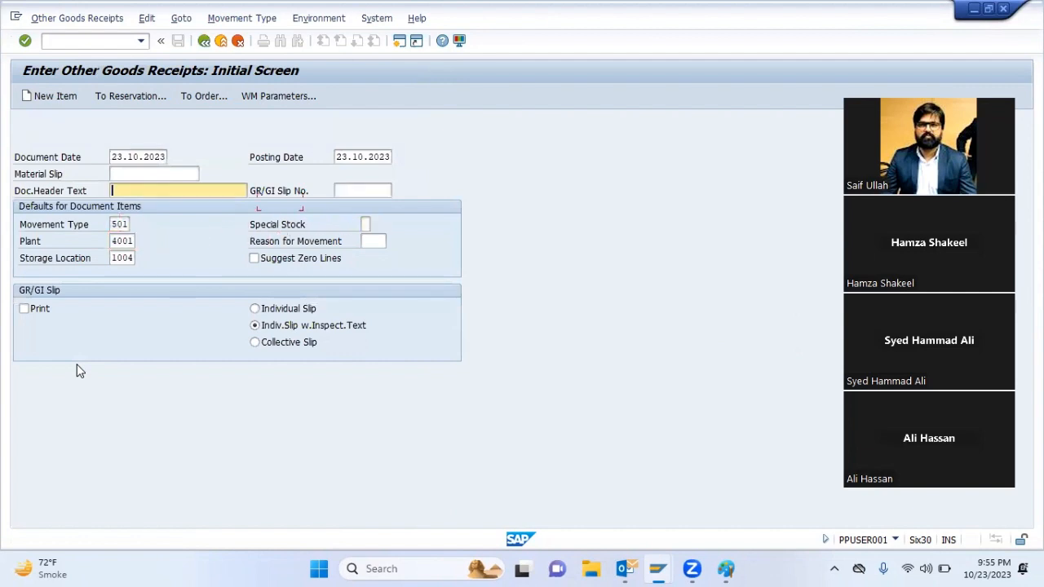
pyautogui.press('Delete')
pyautogui.write('01072023')
pyautogui.press('Return')
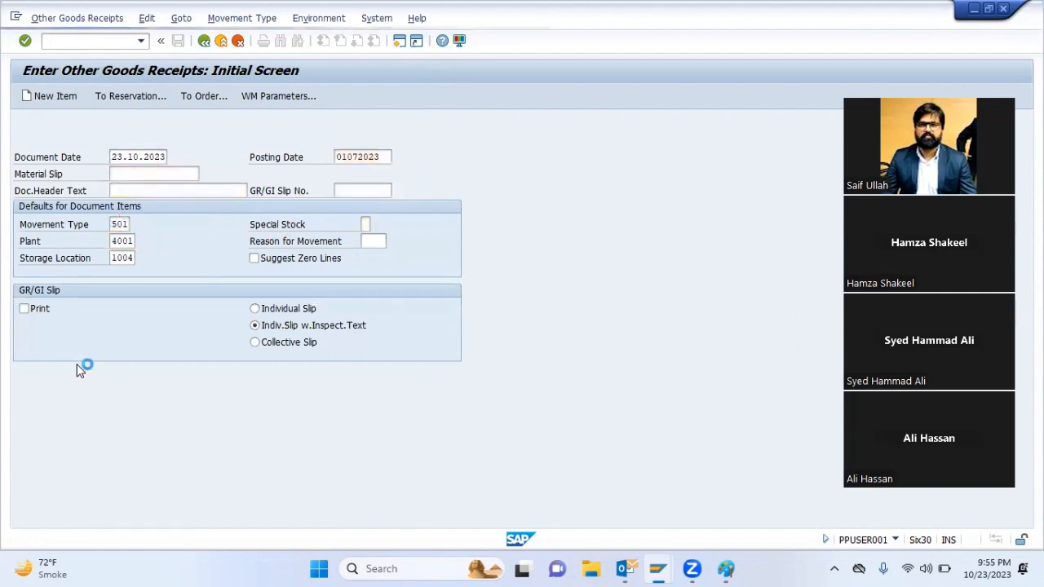
pyautogui.press('space')
pyautogui.press('Down')
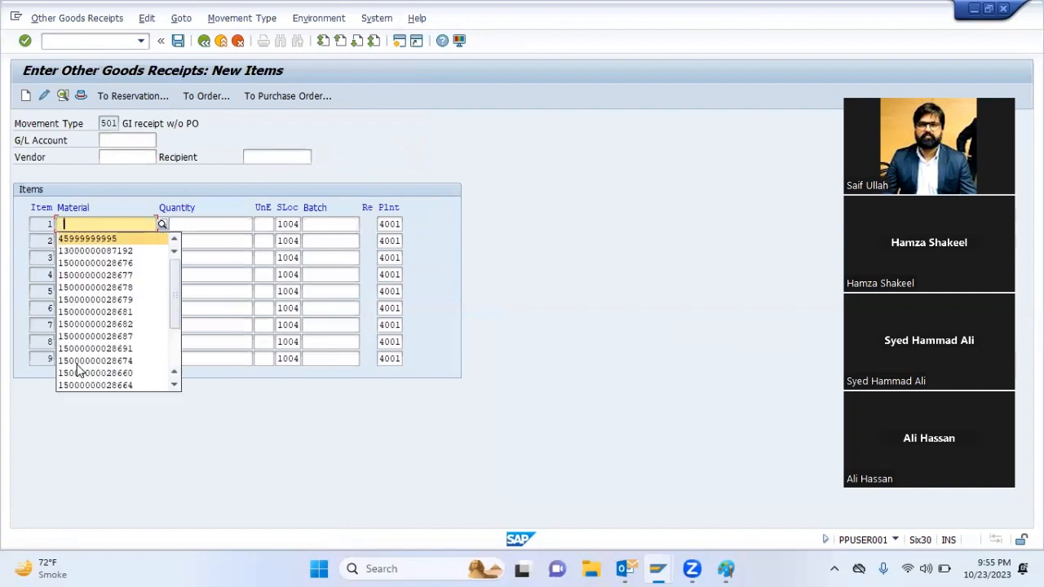
pyautogui.press('Return')
pyautogui.press('Tab')
pyautogui.press('space')
pyautogui.press('Down')
pyautogui.press('Return')
pyautogui.press('Return')
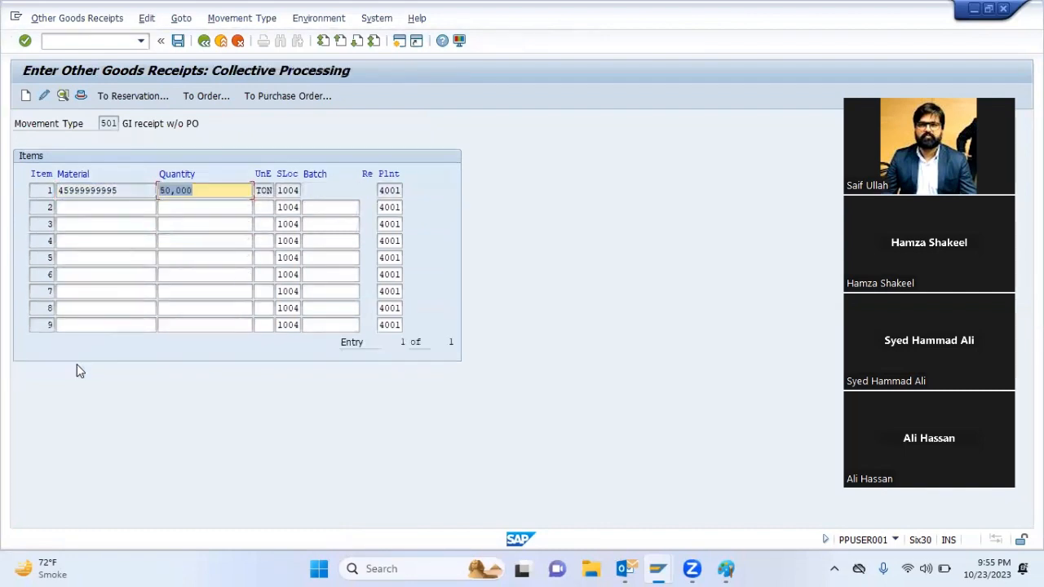
pyautogui.press('Return')
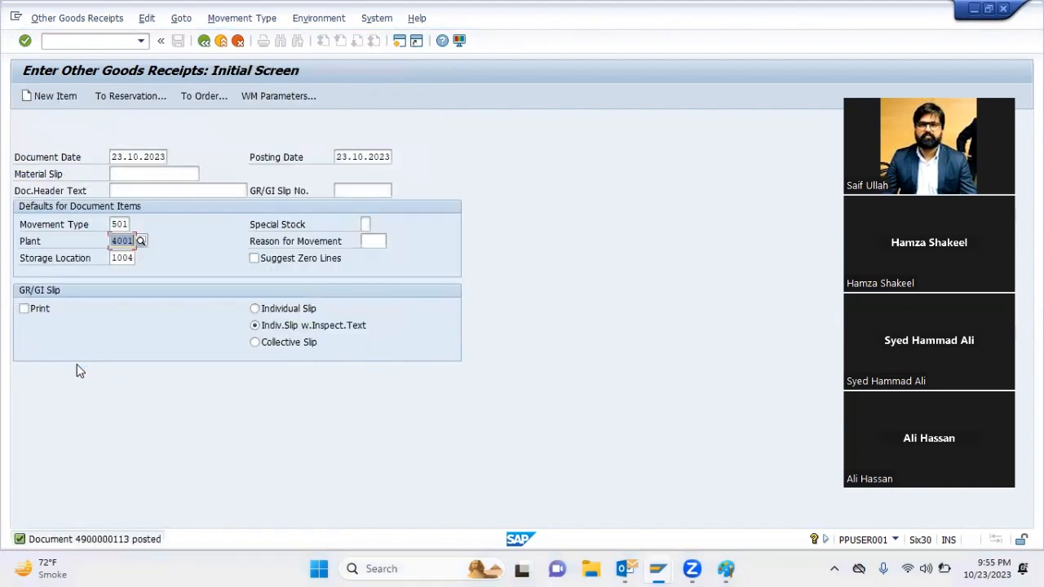
# Display the warehouse stocks of all materials in plant 4001, storage location 1004, and exit the report
pyautogui.click(220, 40)
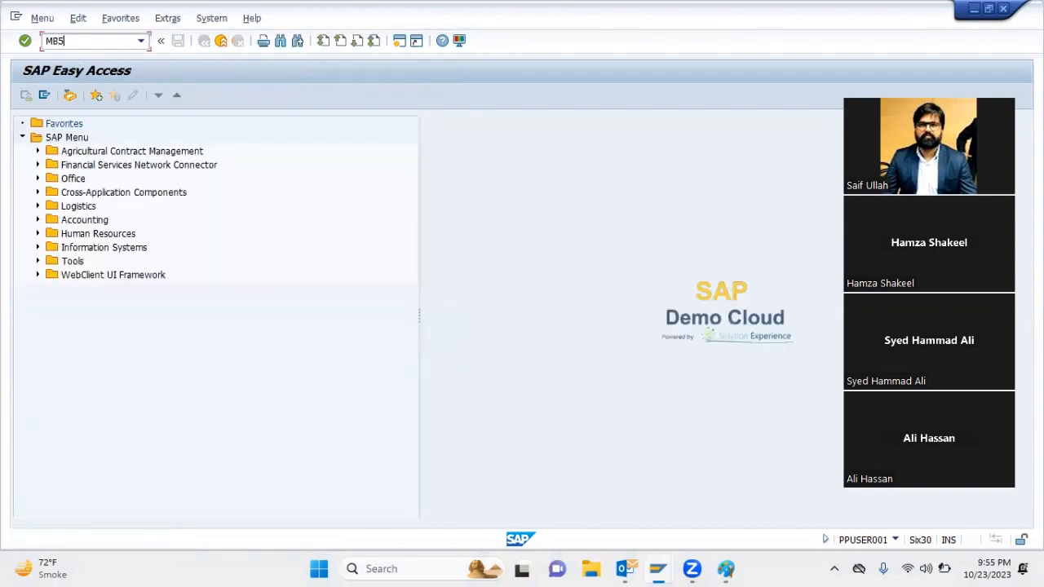
pyautogui.press('Return')
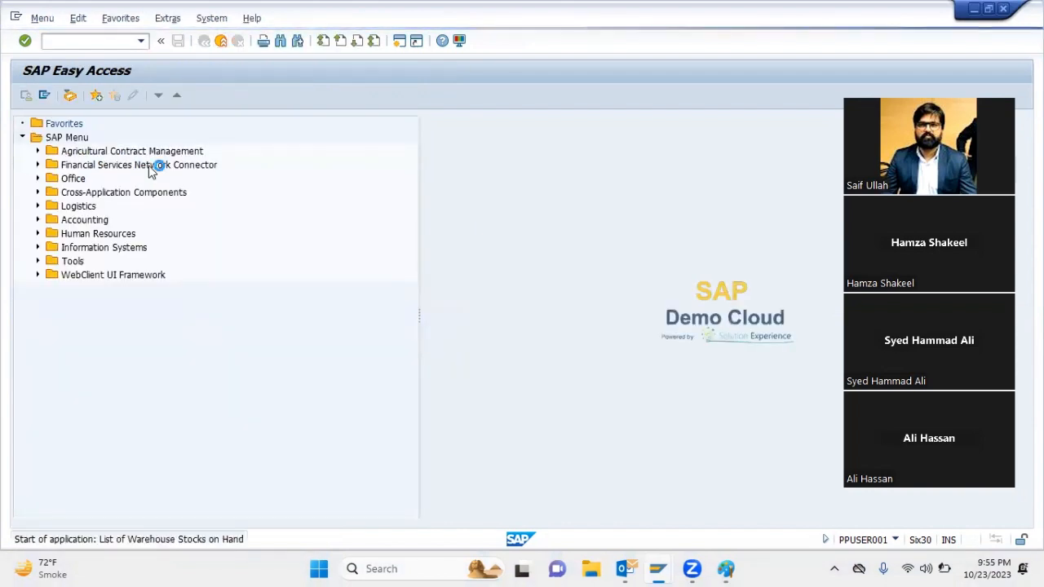
pyautogui.hotkey('ctrl', 'v')
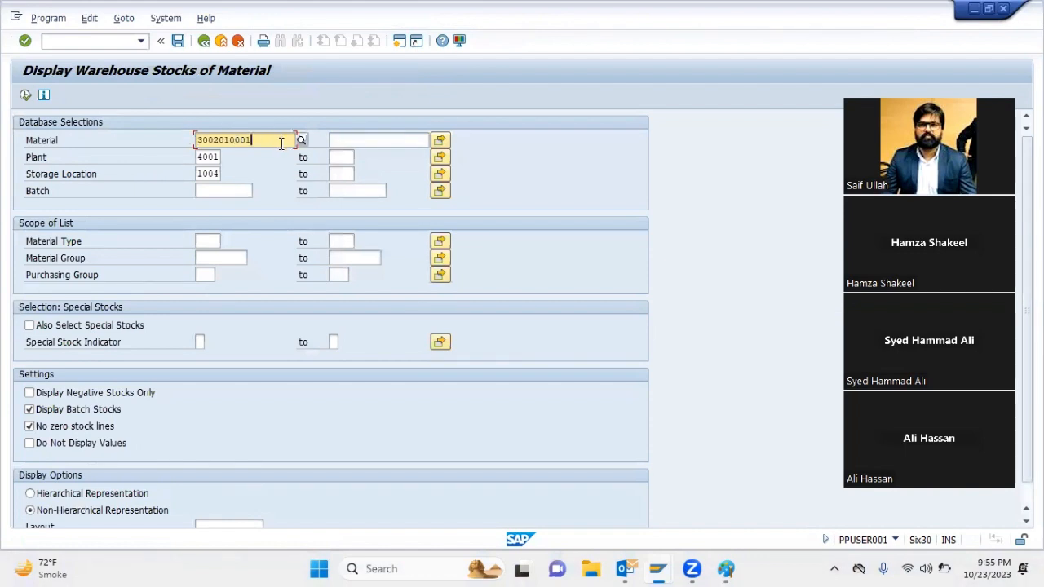
pyautogui.write('0001')
pyautogui.press('F8')
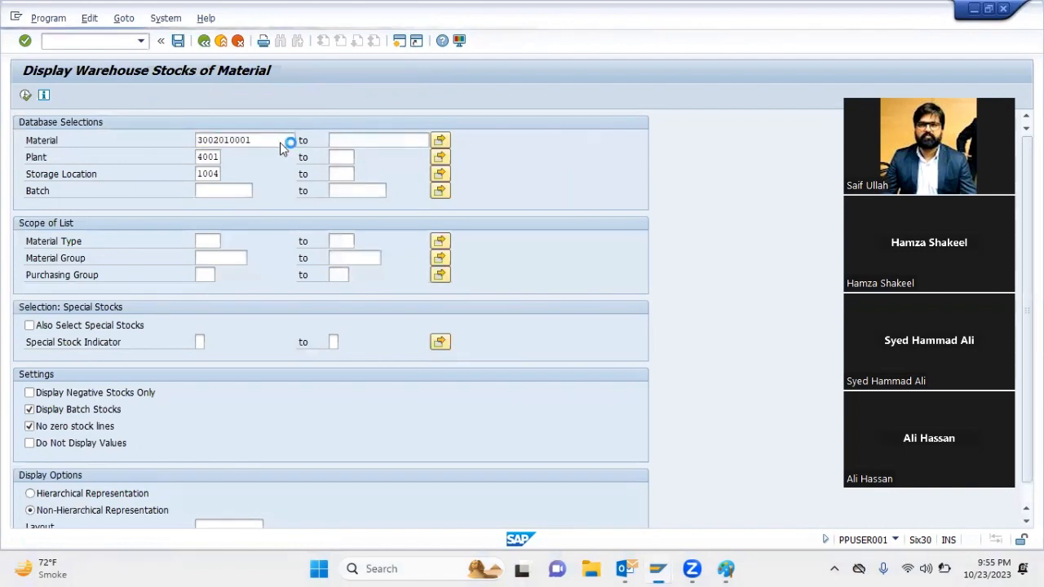
pyautogui.click(26, 95)
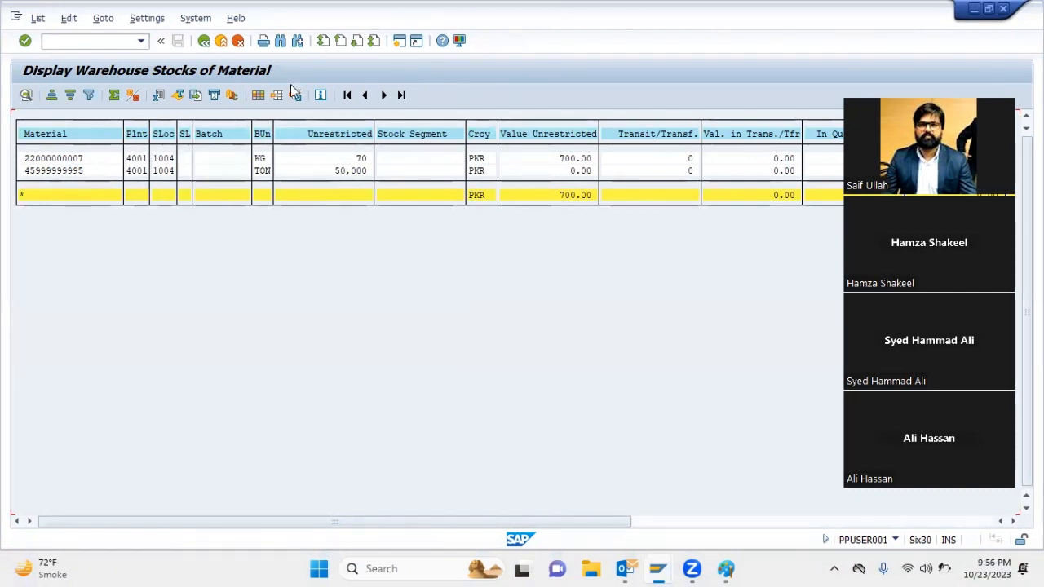
pyautogui.click(222, 69)
pyautogui.press('F3')
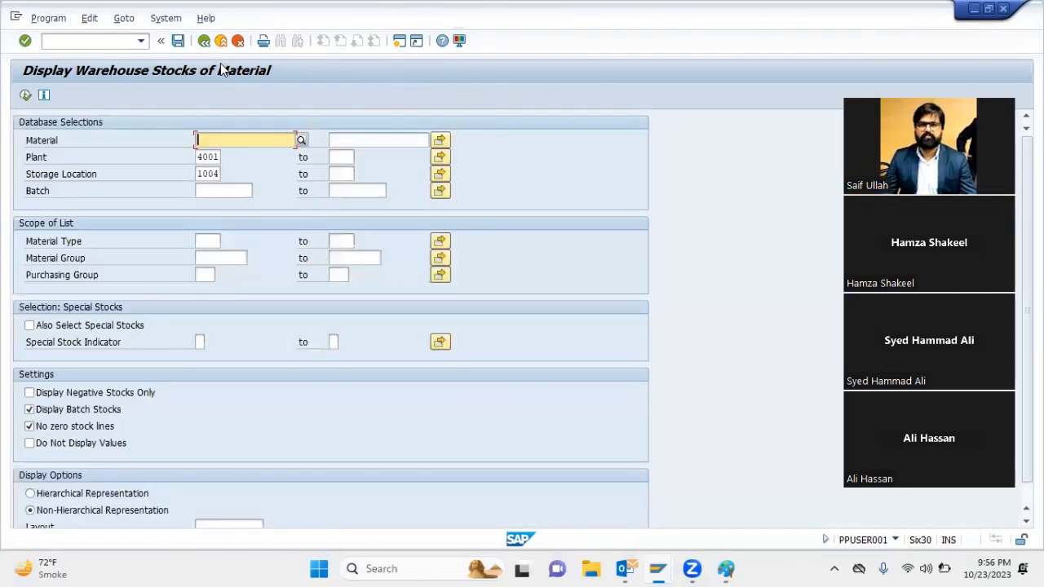
pyautogui.press('F3')
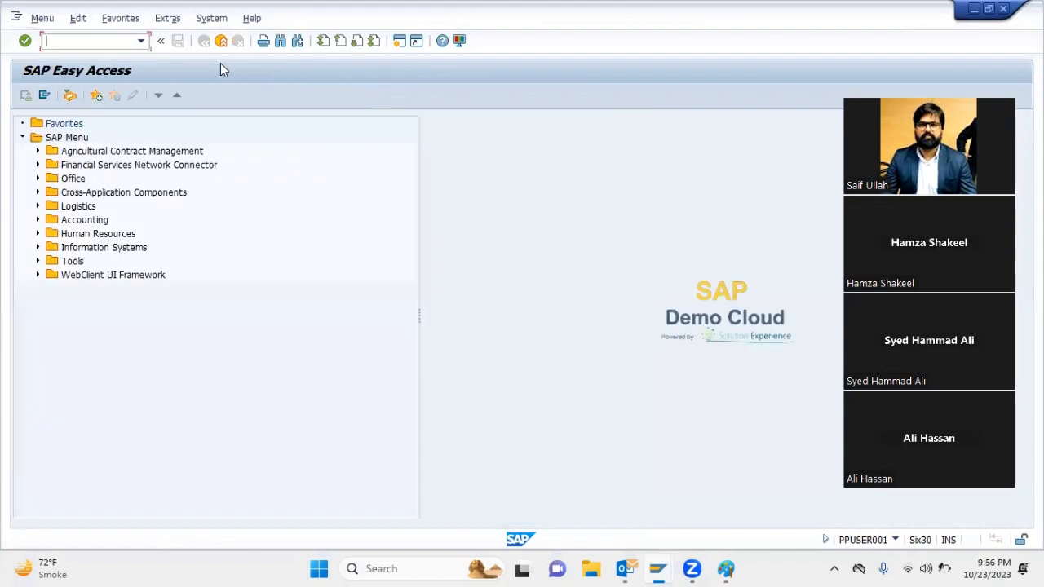
pyautogui.write('MM02')
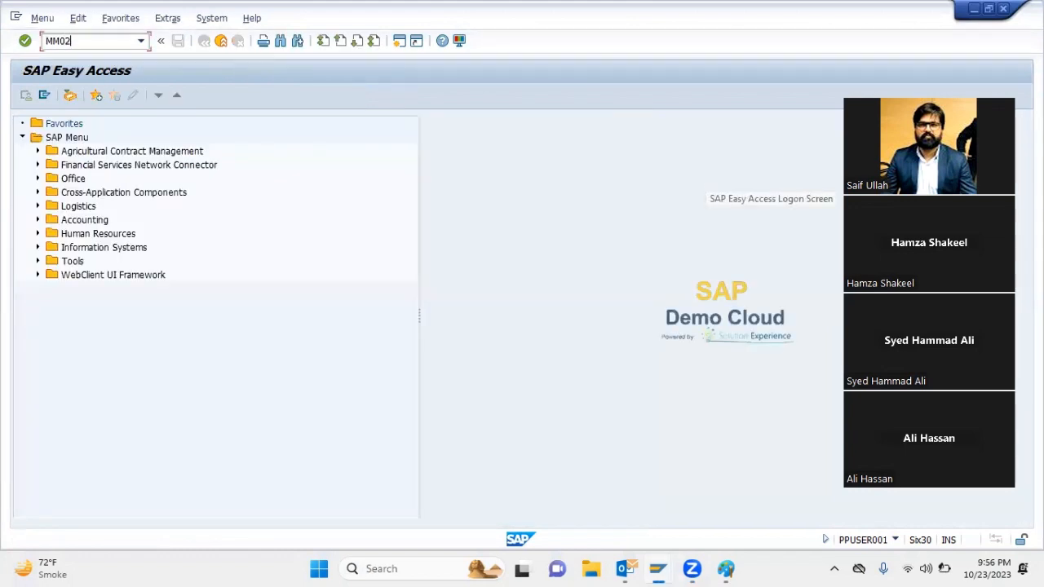
pyautogui.press('Return')
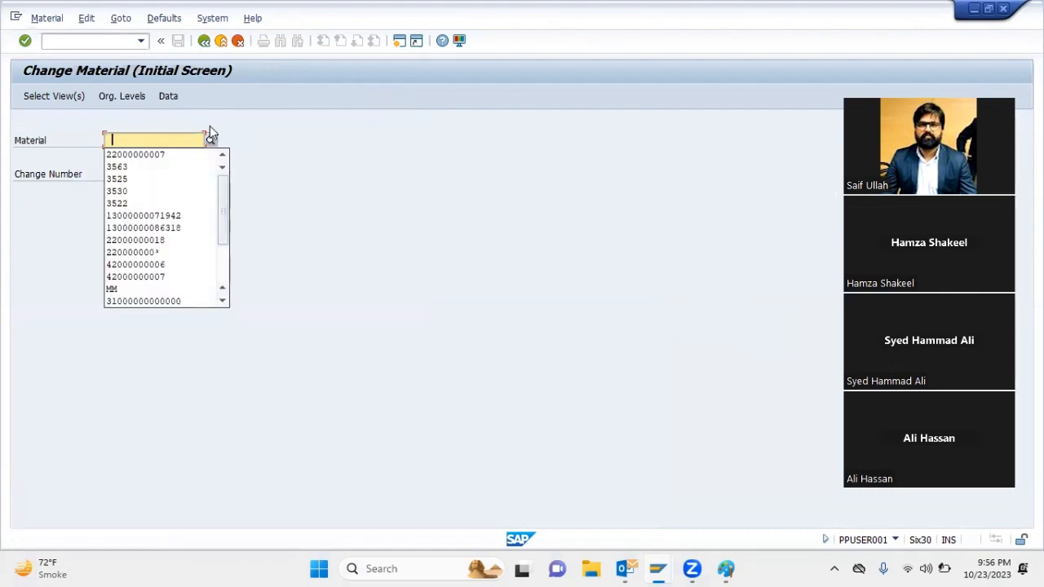
pyautogui.press('Return')
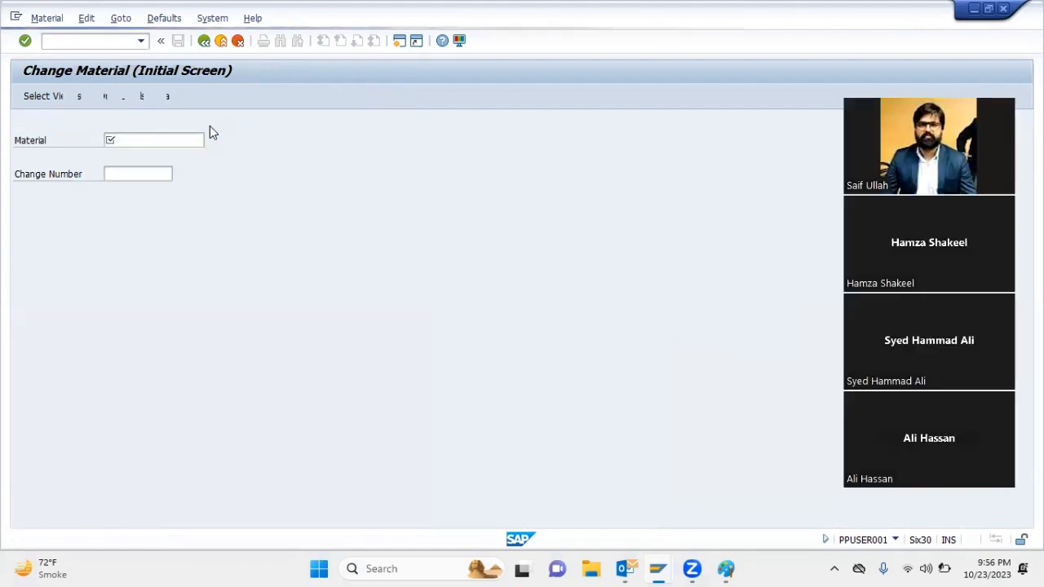
# Run the Multilevel Order Report for the sales order's item 10 in plant 4001 and select the LIME STONE component
pyautogui.click(716, 507)
pyautogui.write('MD4C')
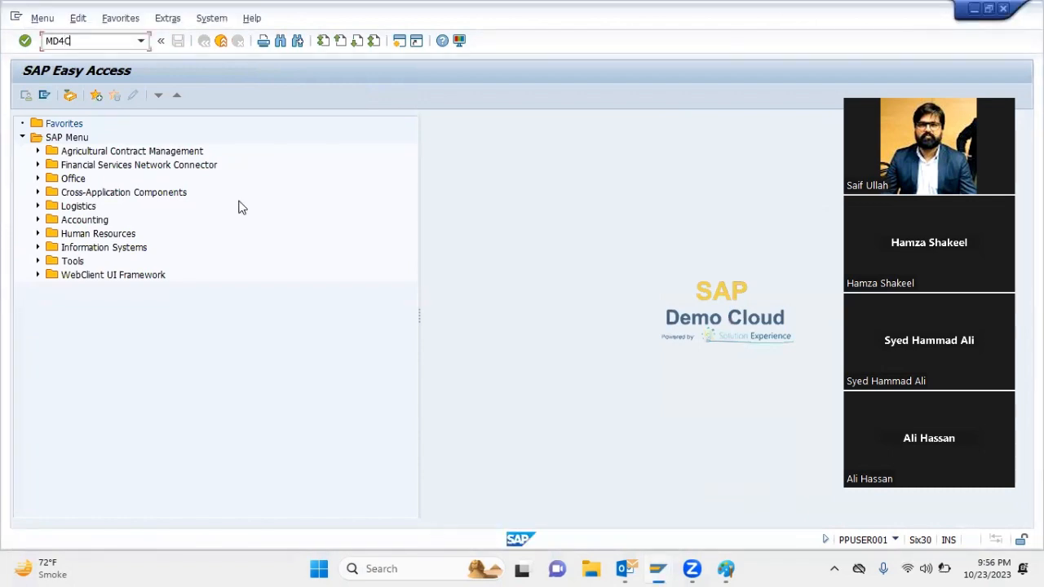
pyautogui.press('Return')
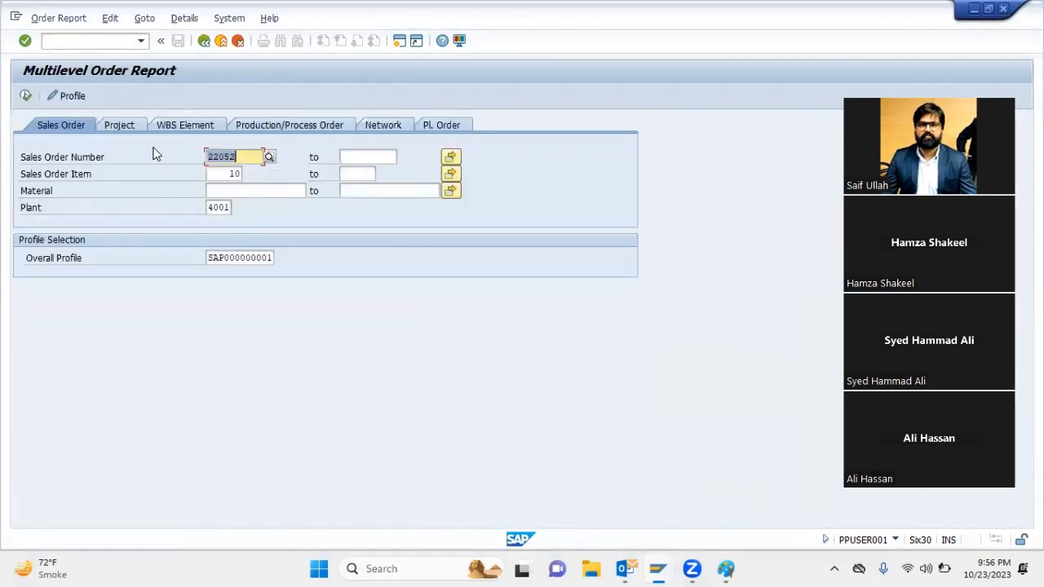
pyautogui.click(24, 95)
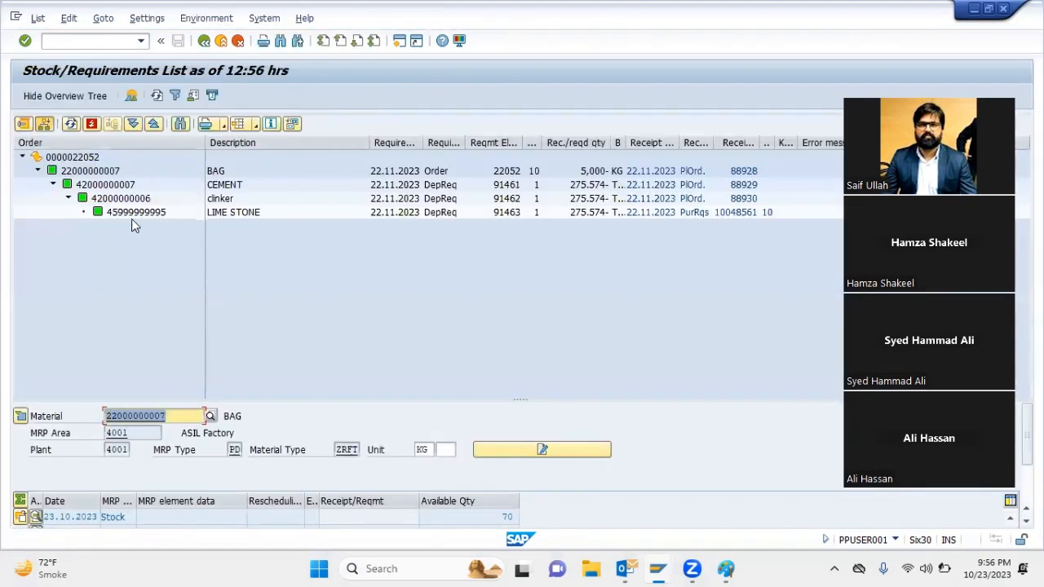
pyautogui.click(130, 217)
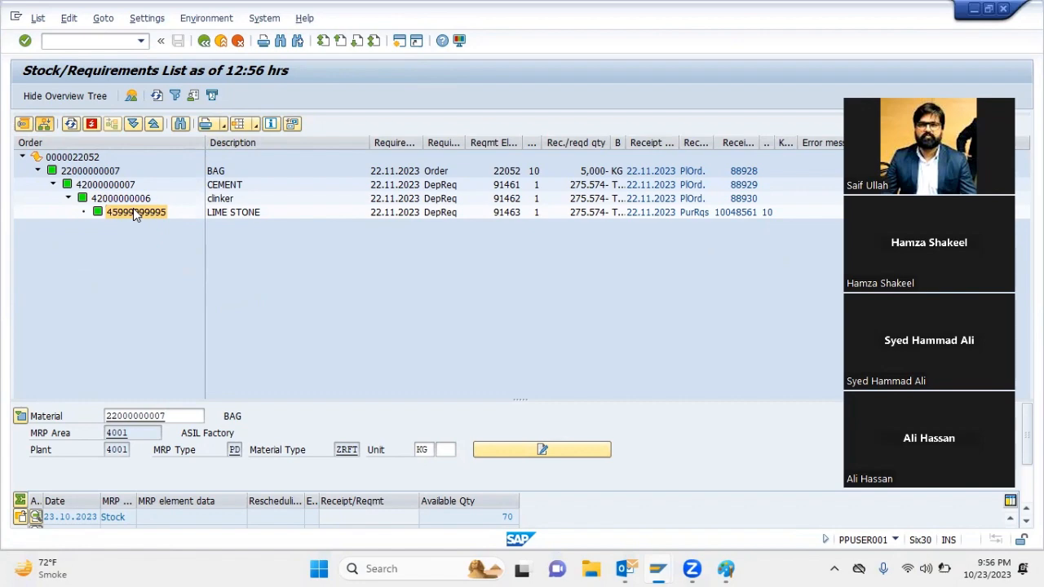
pyautogui.press('F3')
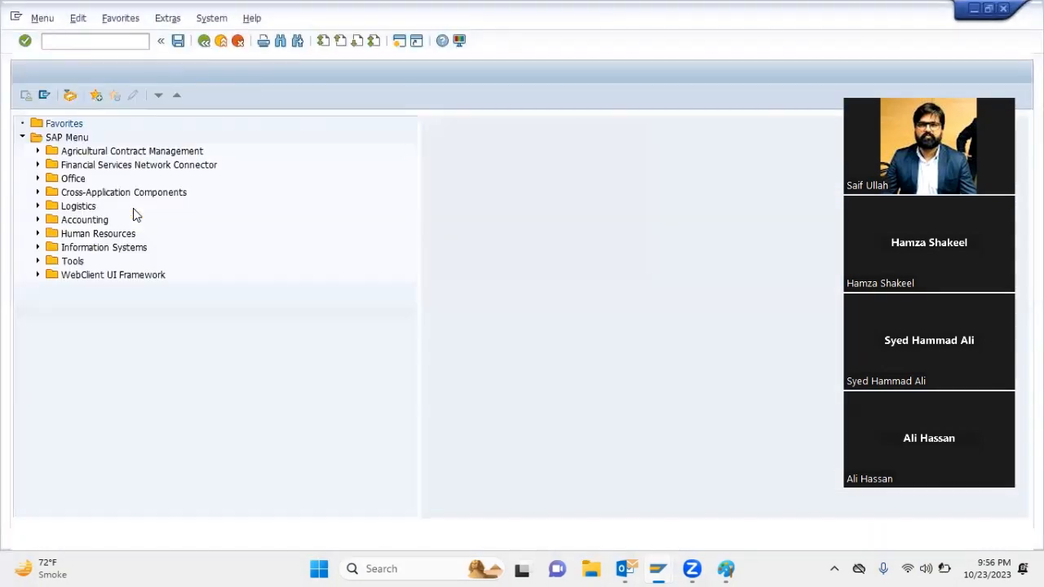
pyautogui.write('MM02')
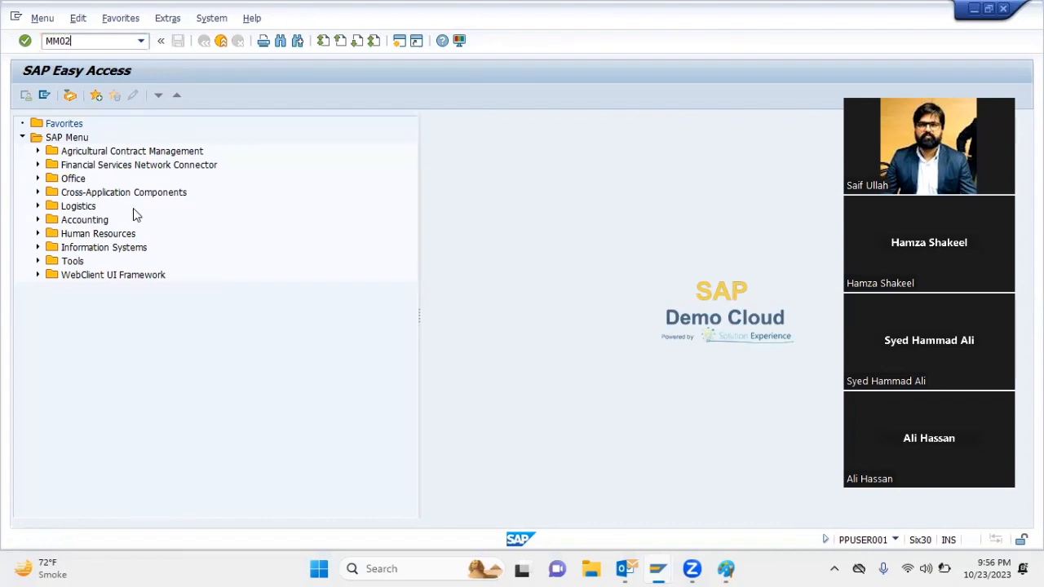
pyautogui.press('Return')
pyautogui.press('Return')
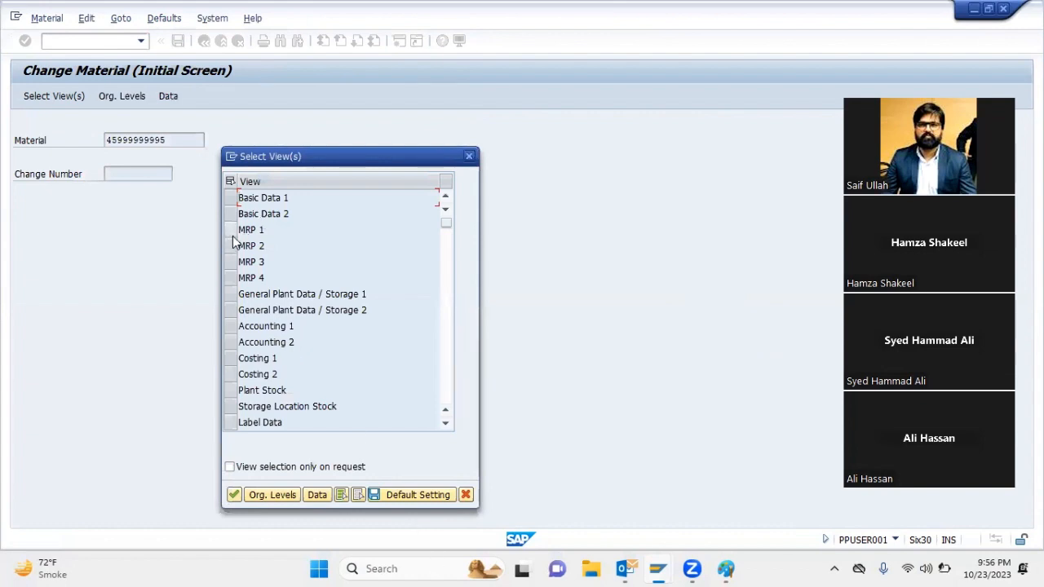
pyautogui.moveTo(231, 231); pyautogui.dragTo(238, 279)
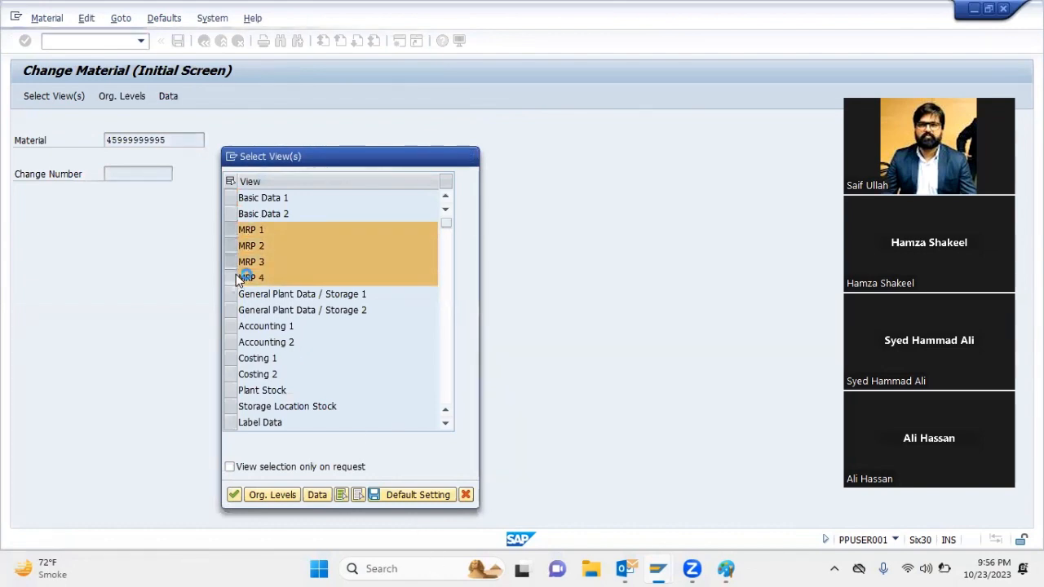
pyautogui.press('Return')
pyautogui.press('Return')
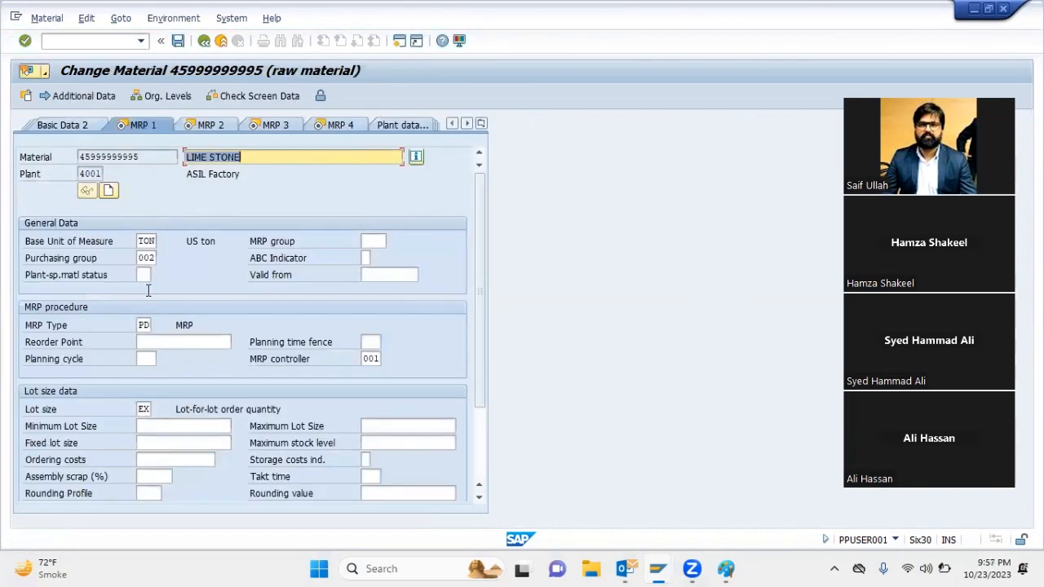
# Clear LIME STONE's lot size and MRP controller, set its MRP type to ND, and save the material
pyautogui.click(143, 410)
pyautogui.hotkey('shift', 'Tab')
pyautogui.press('BackSpace')
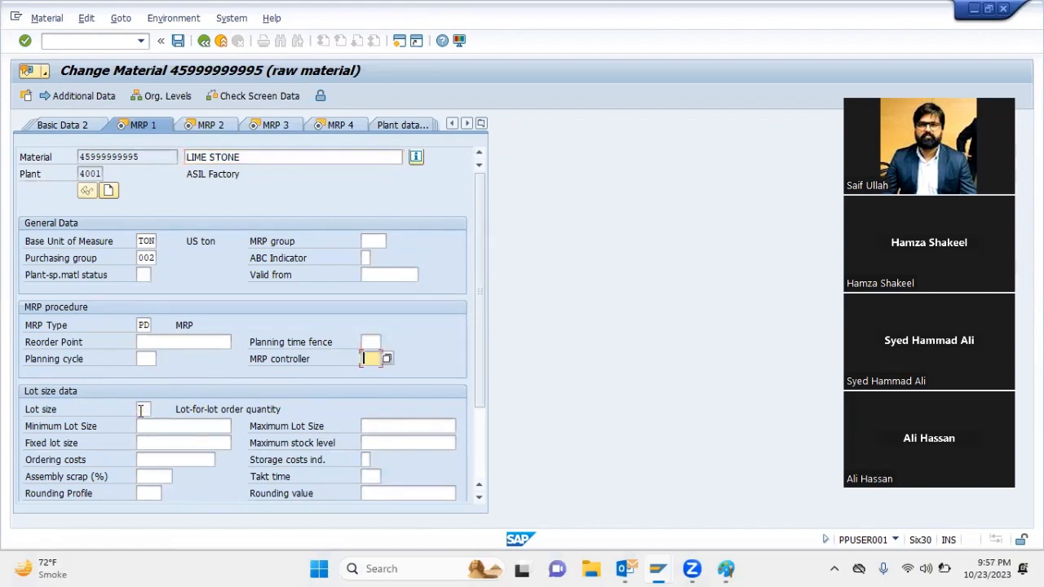
pyautogui.hotkey('shift', 'Tab')
pyautogui.hotkey('shift', 'Tab')
pyautogui.hotkey('shift', 'Tab')
pyautogui.hotkey('shift', 'Tab')
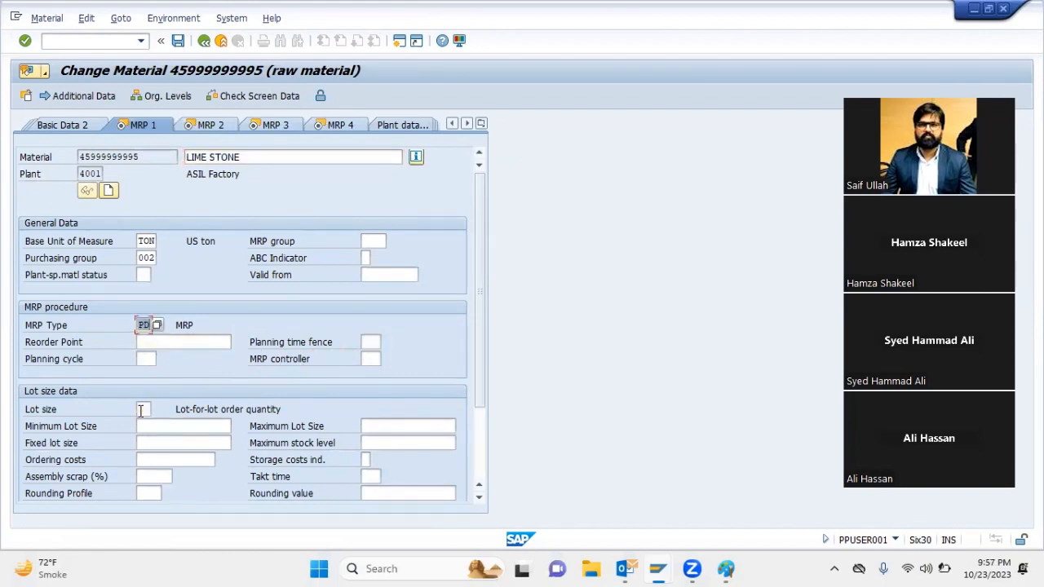
pyautogui.write('ND')
pyautogui.press('Return')
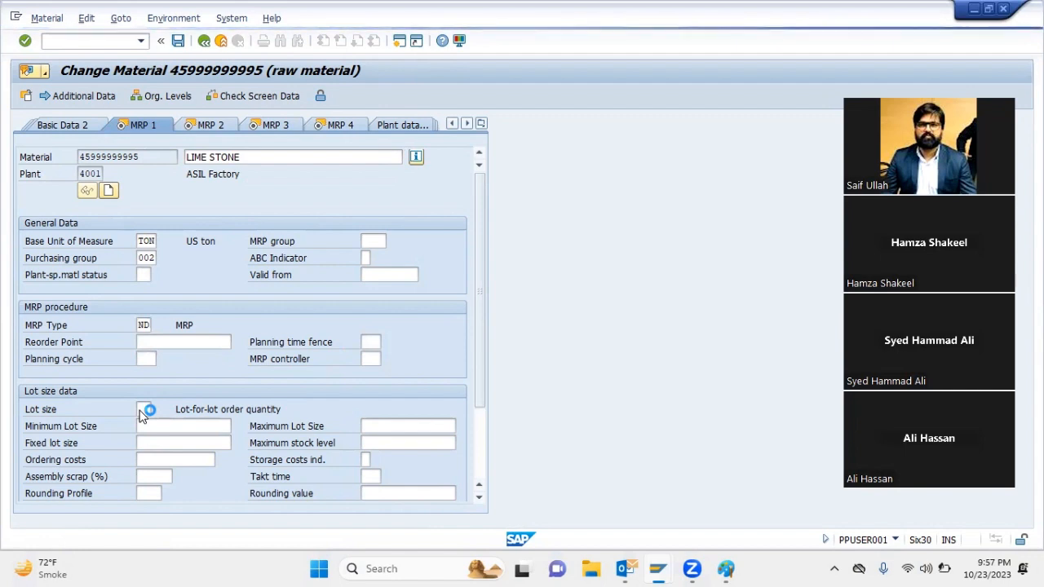
pyautogui.click(69, 129)
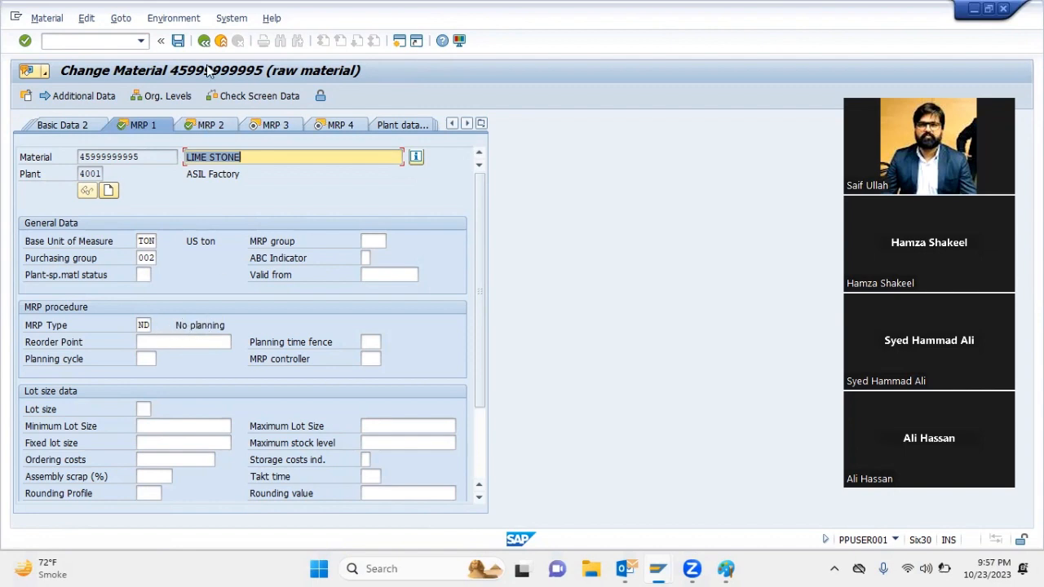
pyautogui.hotkey('ctrl', 's')
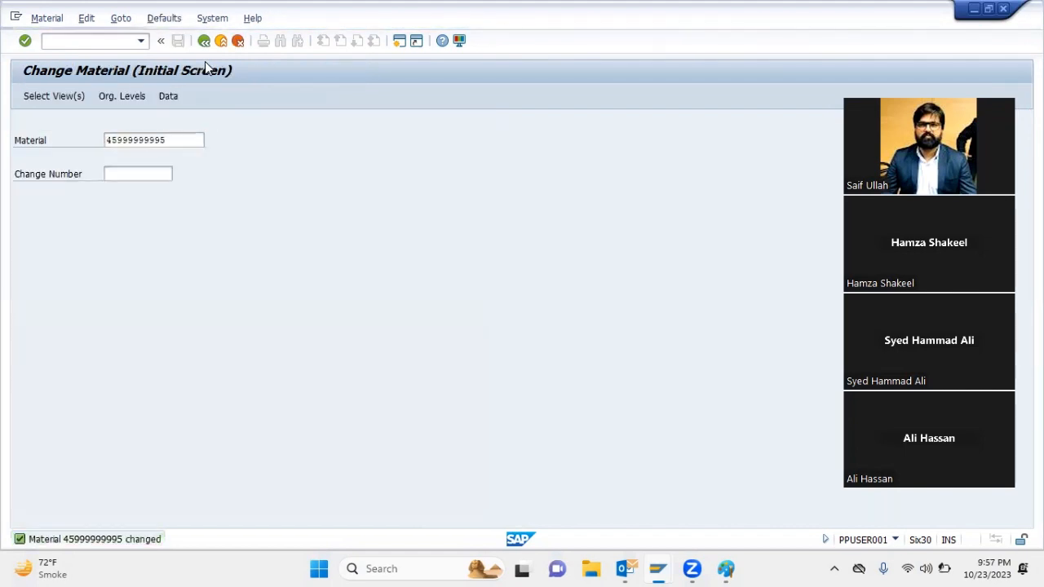
# Open multilevel make-to-order planning (MD50) for the sales order's item 10
pyautogui.press('F3')
pyautogui.write('MD50')
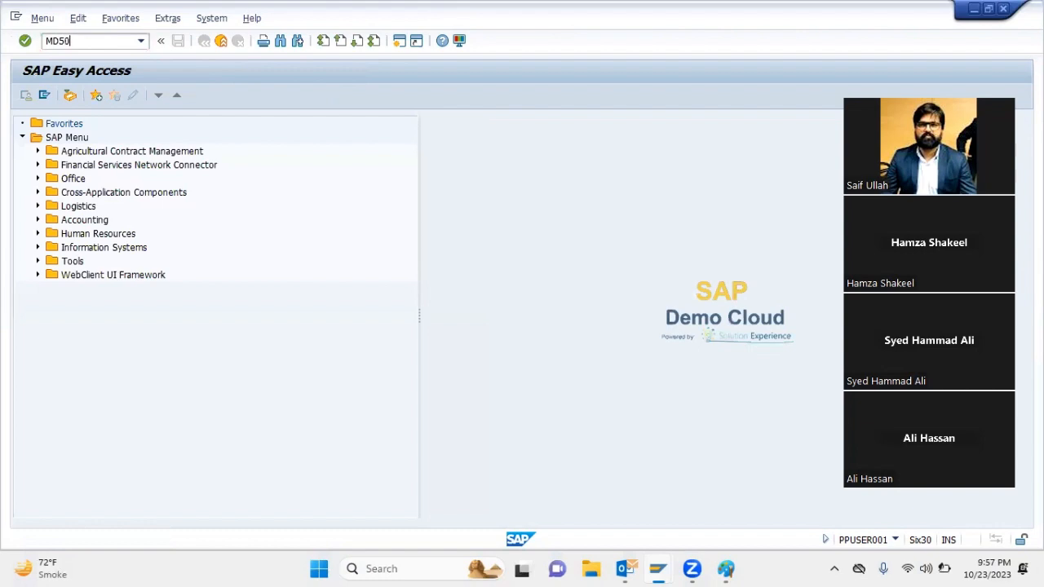
pyautogui.press('Return')
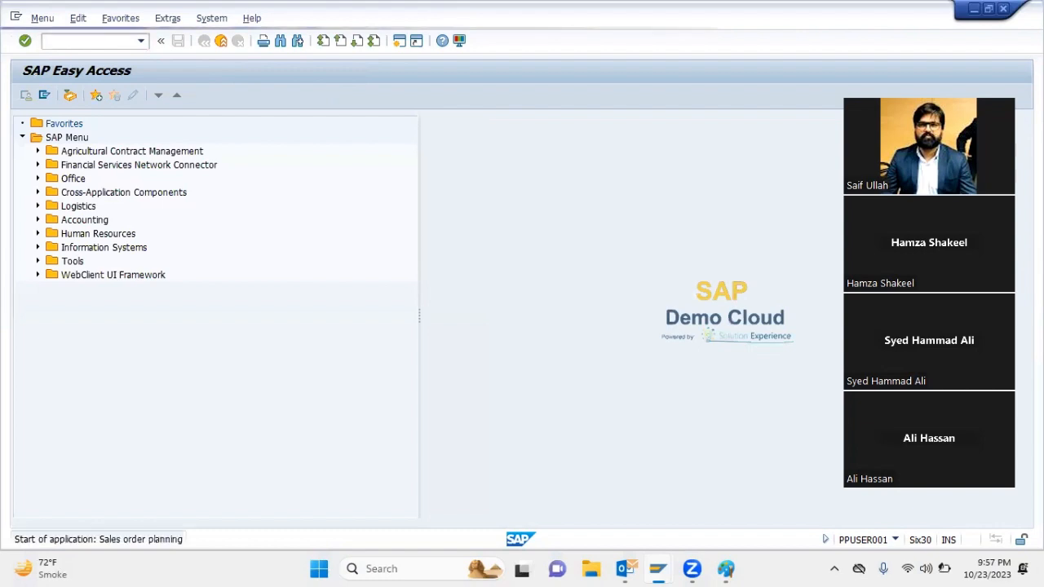
pyautogui.press('Tab')
pyautogui.press('Tab')
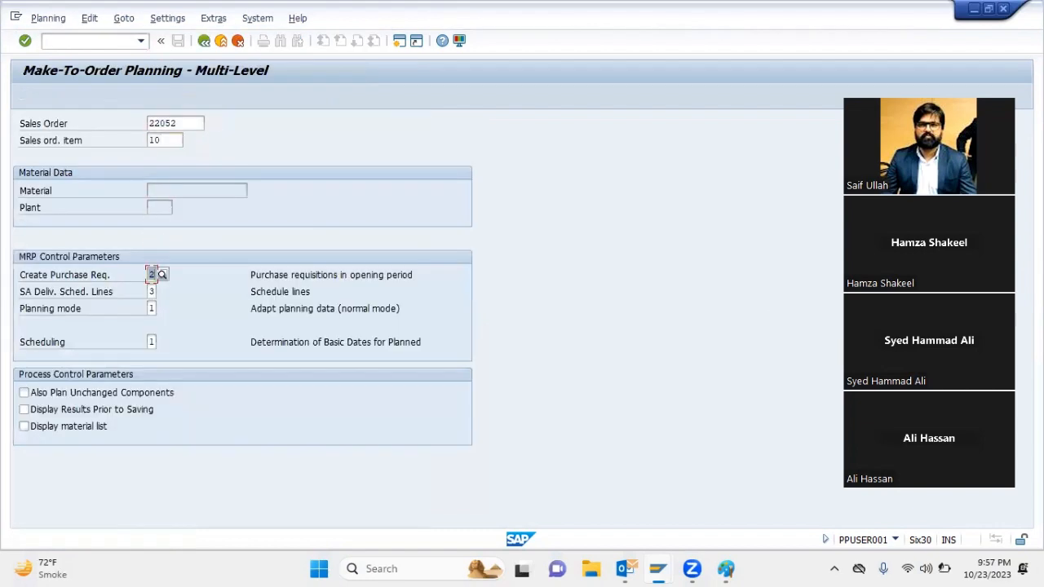
# Set Create Purchase Req. to 1 and Planning mode to 3, and execute the make-to-order planning run
pyautogui.write('1')
pyautogui.doubleClick(152, 308)
pyautogui.write('3')
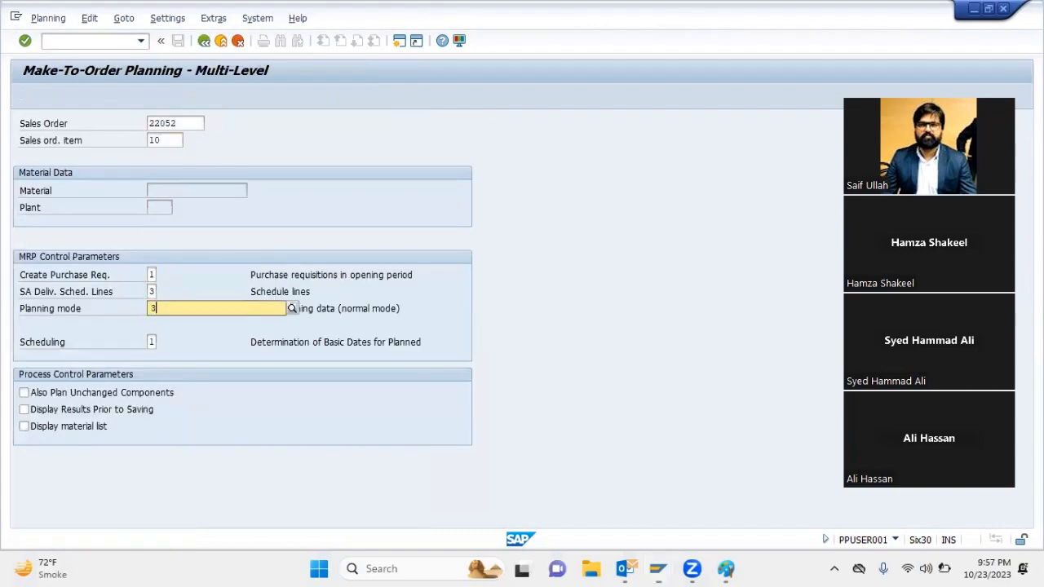
pyautogui.press('Tab')
pyautogui.hotkey('shift', 'Tab')
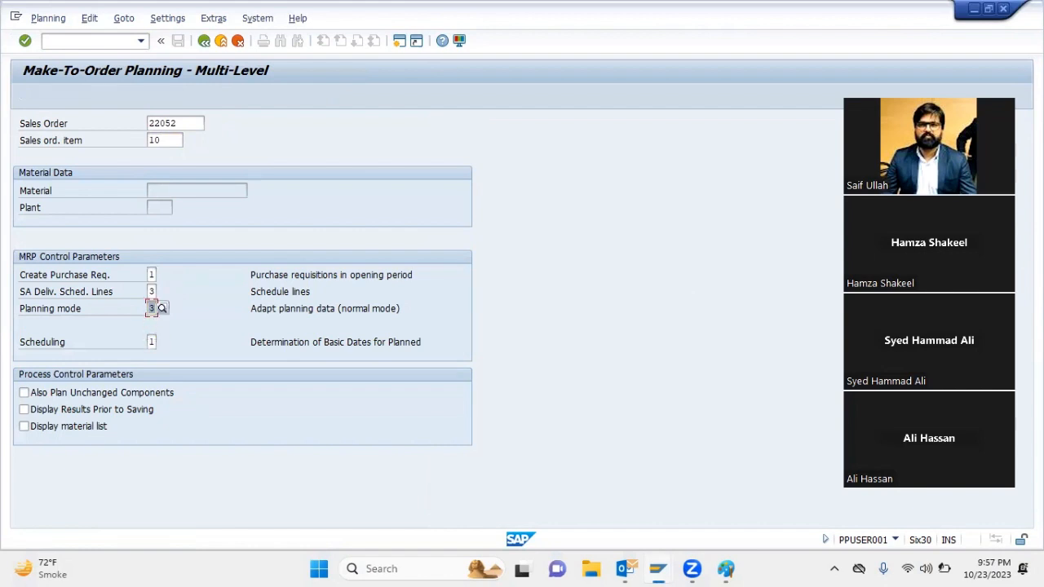
pyautogui.press('Return')
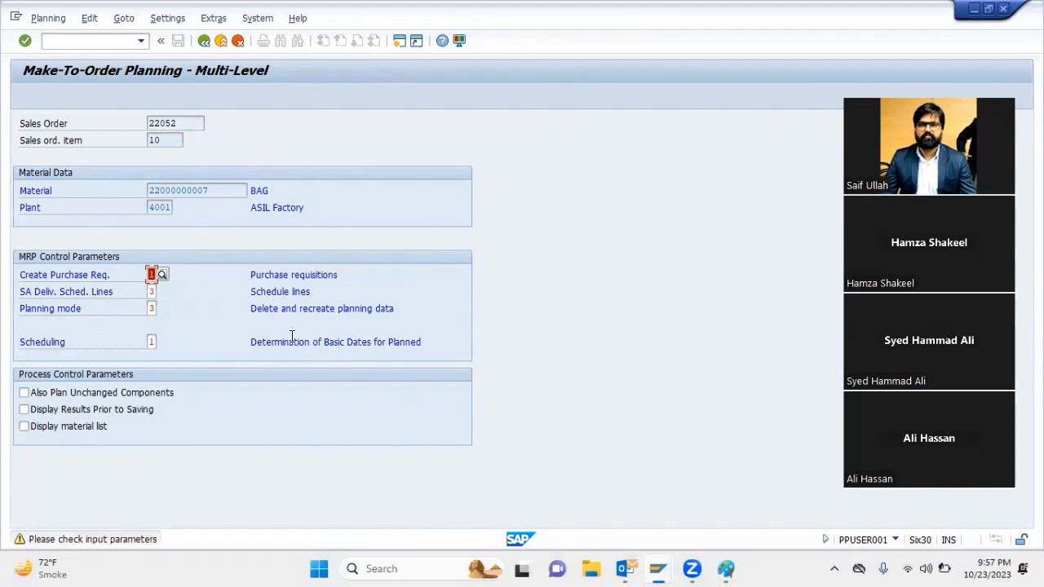
pyautogui.press('Return')
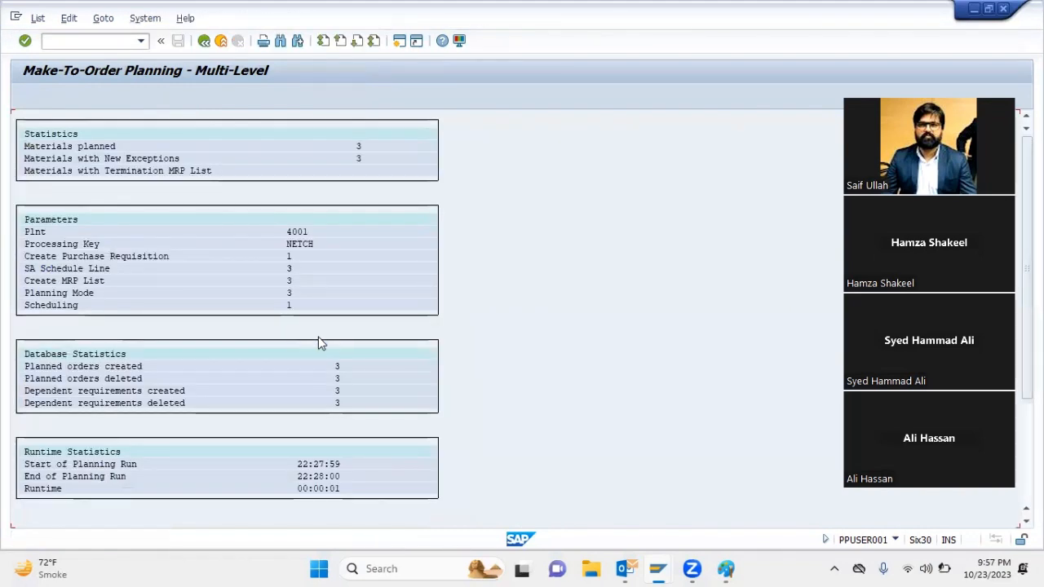
# Return to the session with the multilevel order report and refresh its order tree
pyautogui.moveTo(657, 568)
pyautogui.click(629, 521)
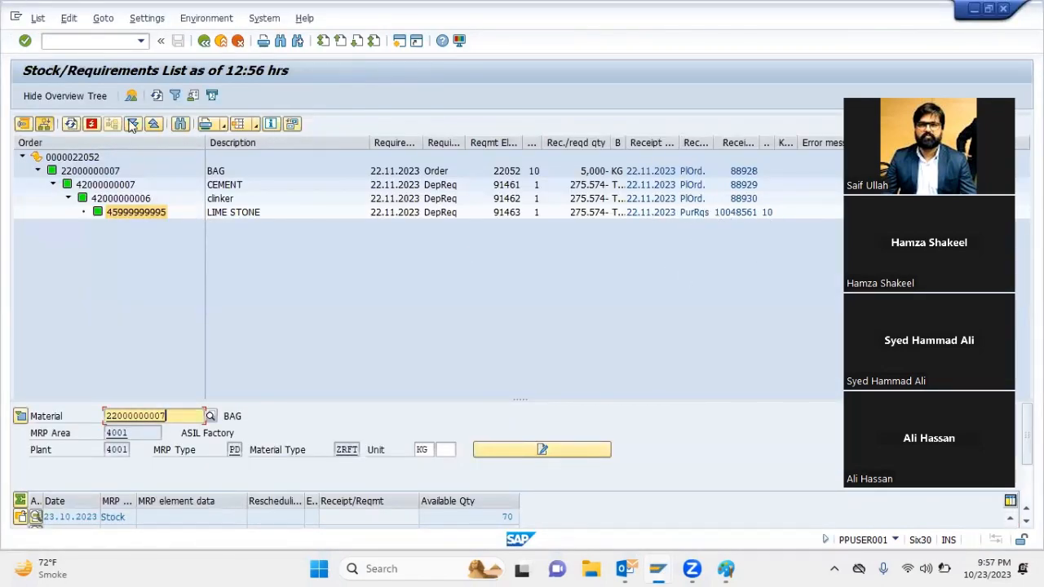
pyautogui.click(70, 127)
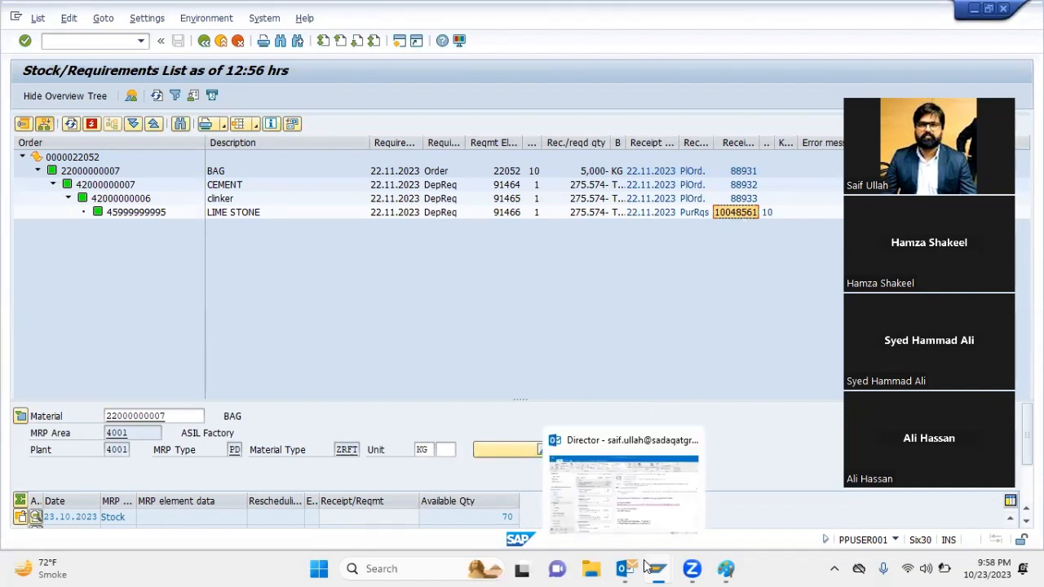
# Leave the planning results and start a ZMUO sales order for sales organization 4001 and distribution channel 01
pyautogui.moveTo(657, 568)
pyautogui.click(741, 521)
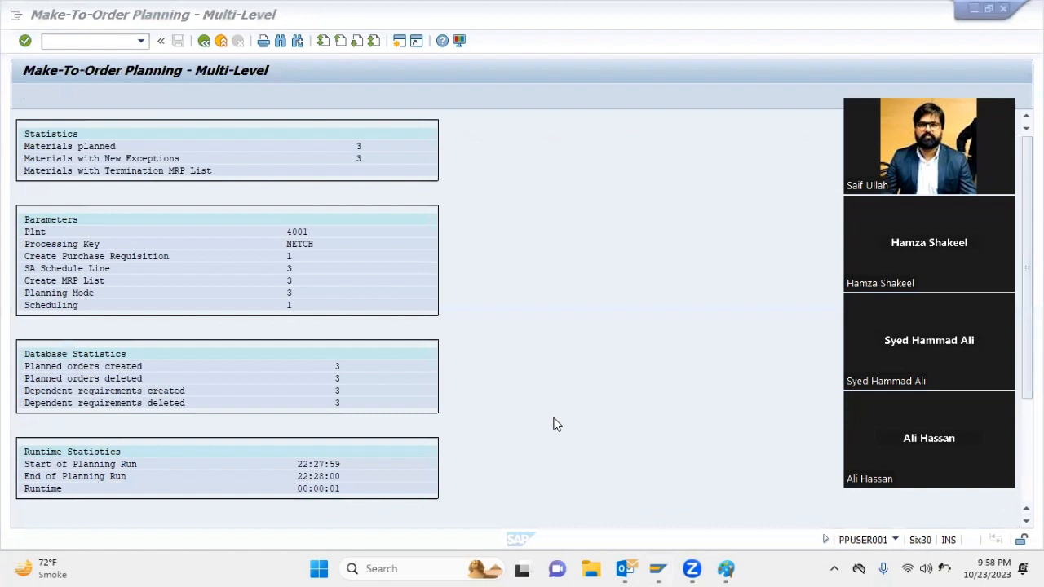
pyautogui.doubleClick(397, 275)
pyautogui.press('F3')
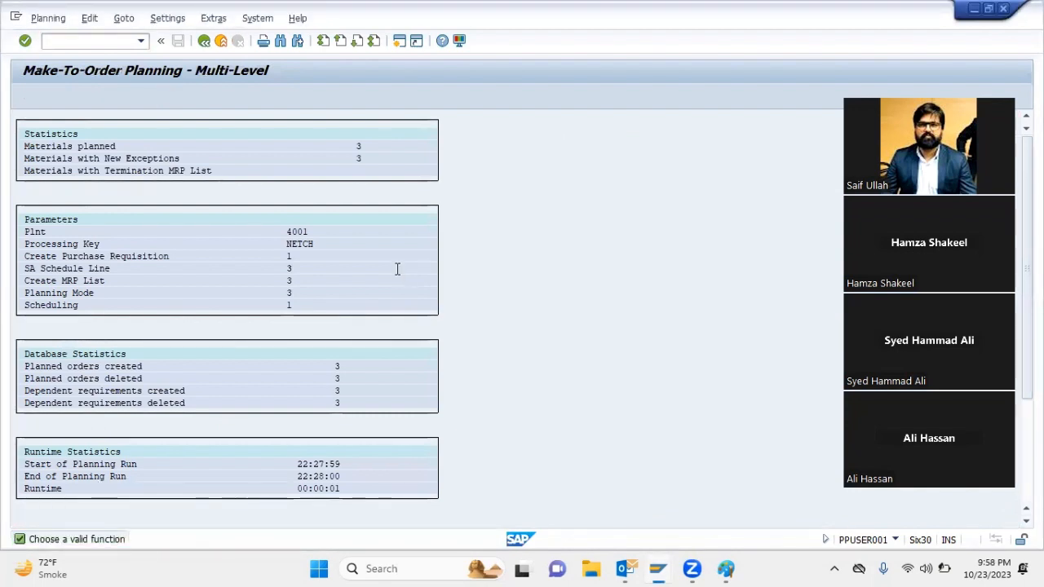
pyautogui.press('F3')
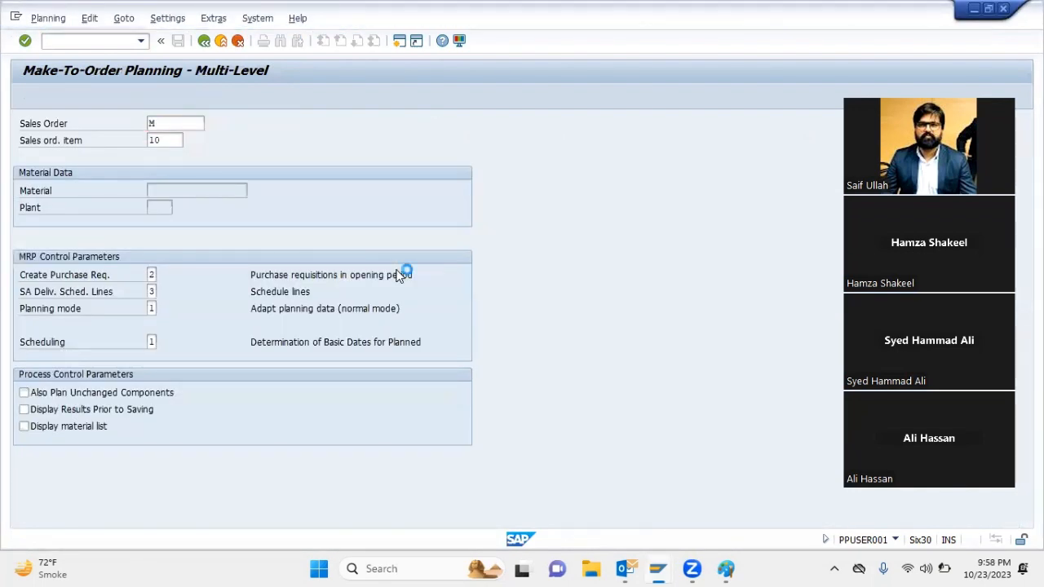
pyautogui.write('ME')
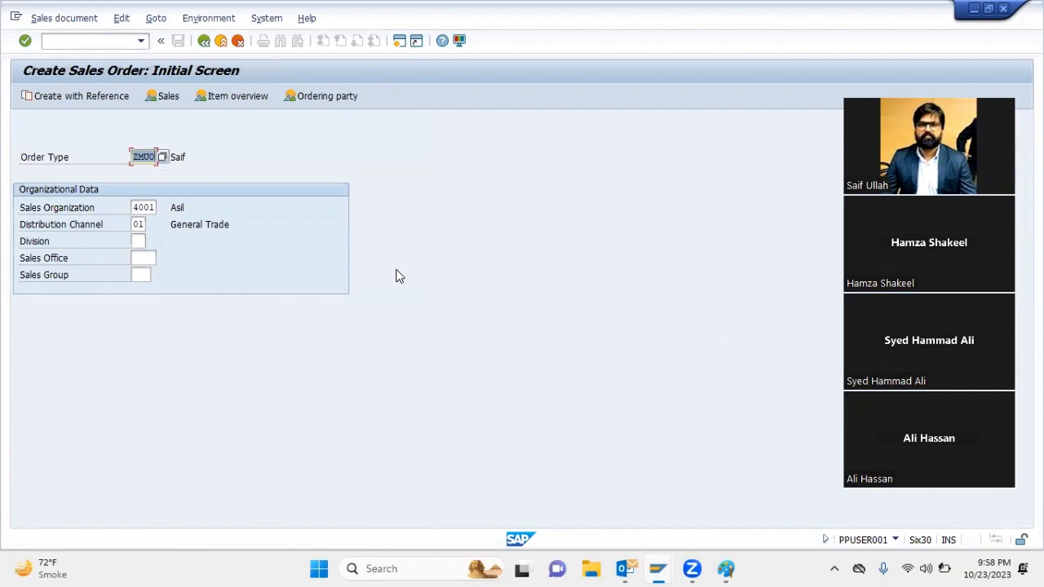
pyautogui.press('Return')
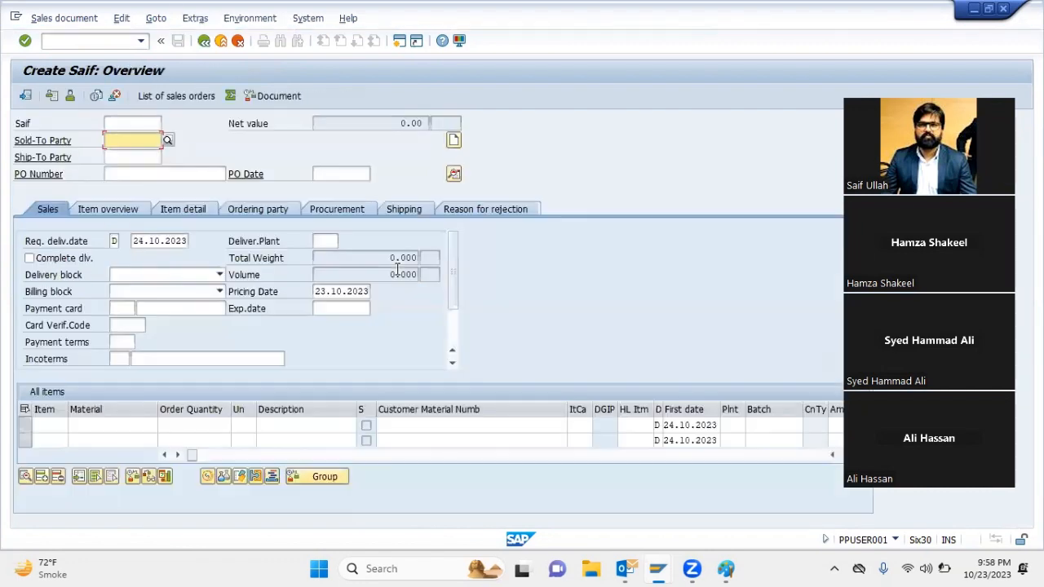
pyautogui.write('100403')
pyautogui.press('Return')
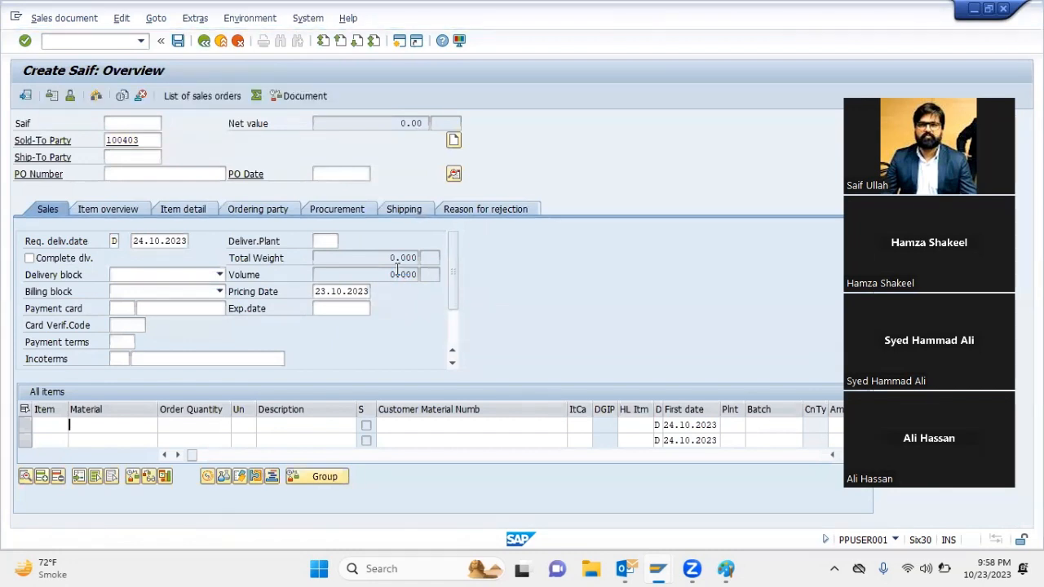
pyautogui.press('Return')
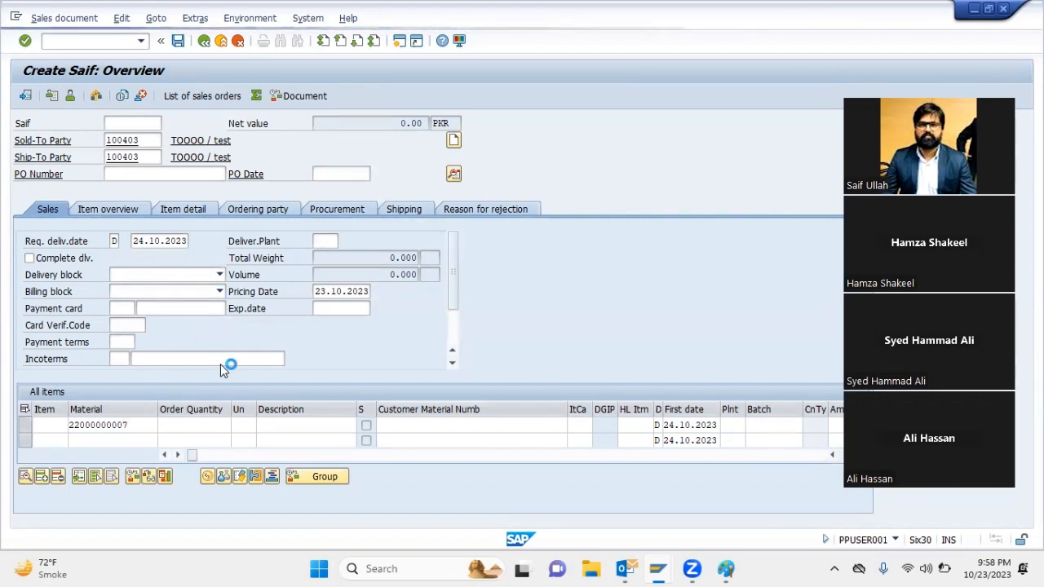
pyautogui.press('Return')
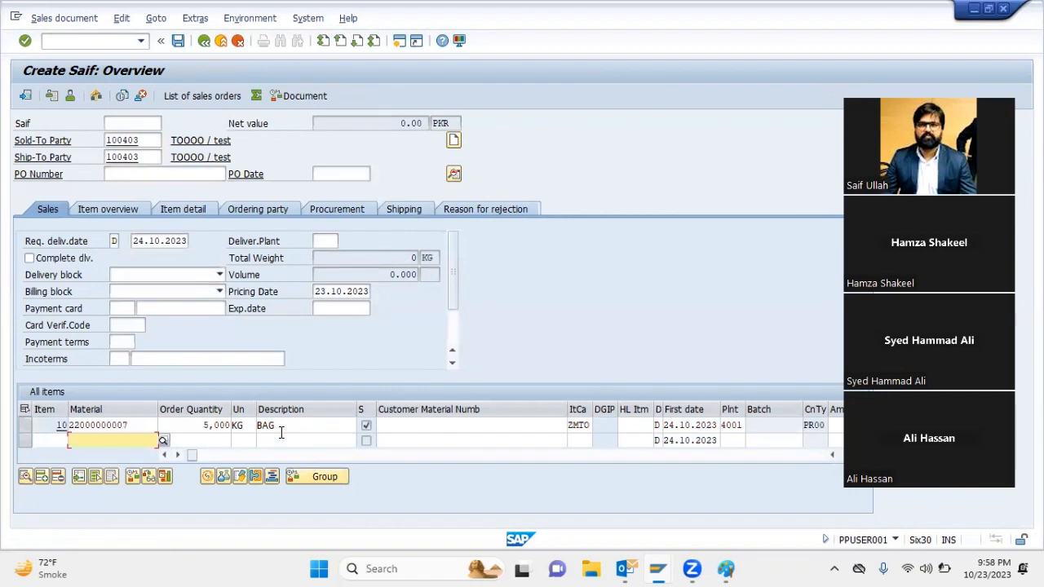
# Set the requested delivery date to 31.12.2023 and save the sales order despite its incomplete data
pyautogui.click(136, 241)
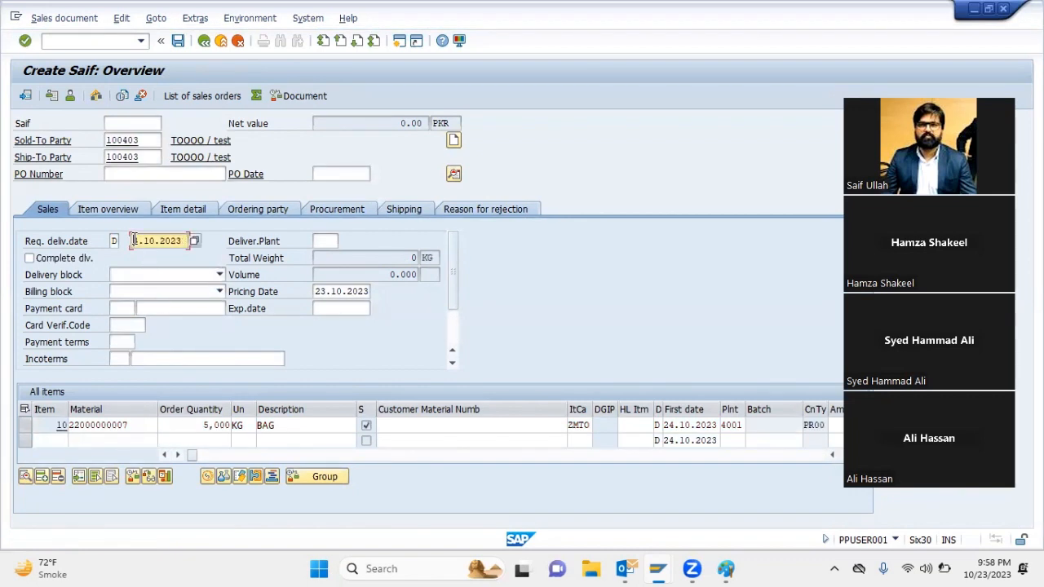
pyautogui.write('111')
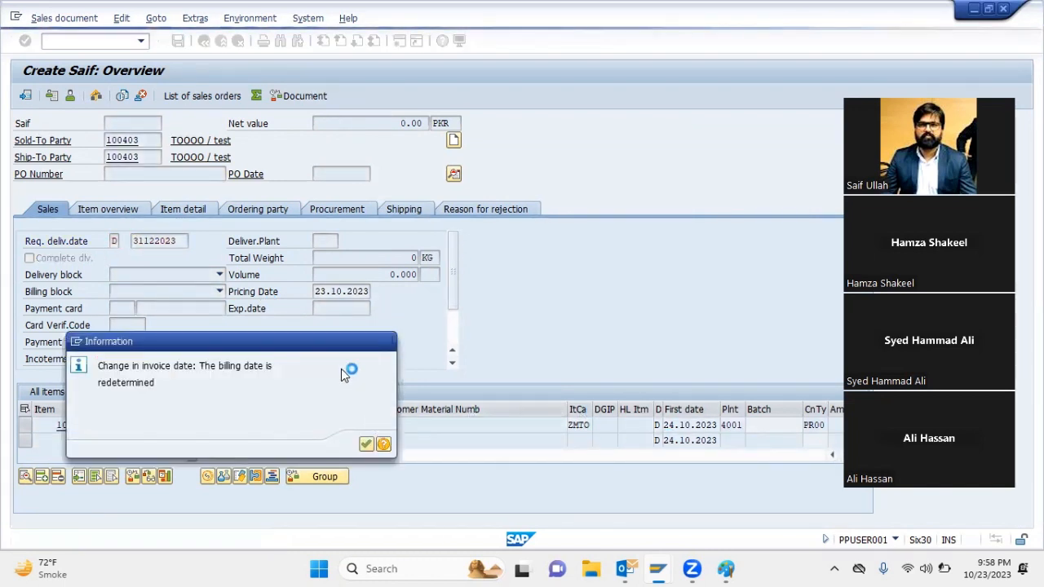
pyautogui.press('Return')
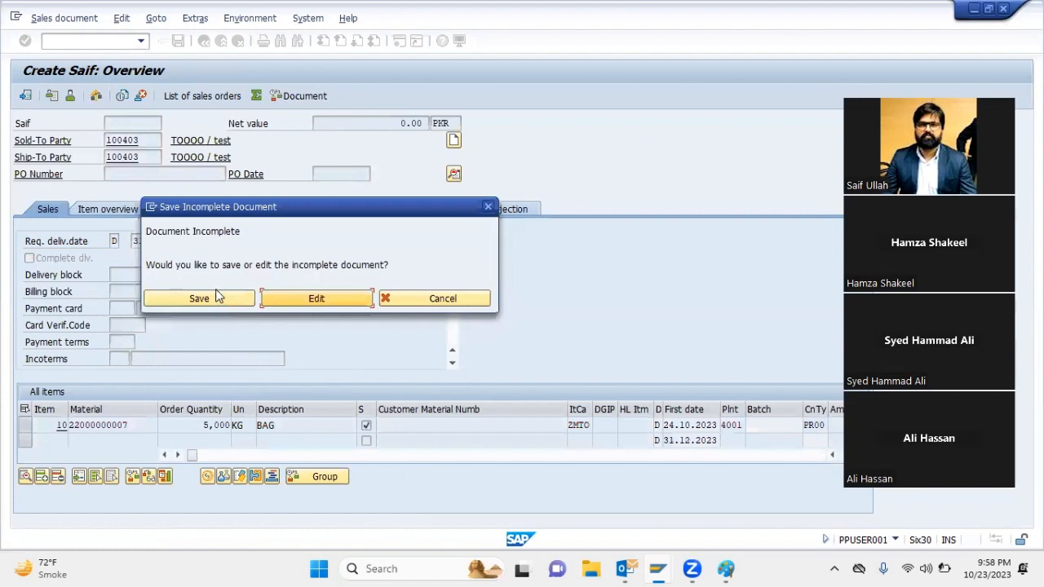
pyautogui.click(221, 297)
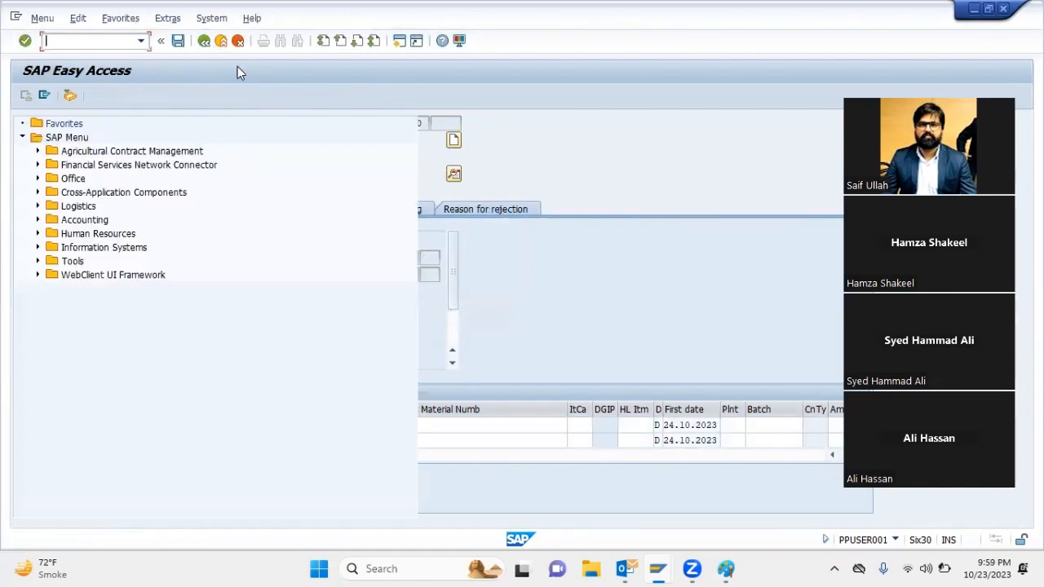
# Run multi-level make-to-order planning for item 10 of the new sales order with purchase requisition indicator 1, and exit
pyautogui.write('MD50')
pyautogui.press('Return')
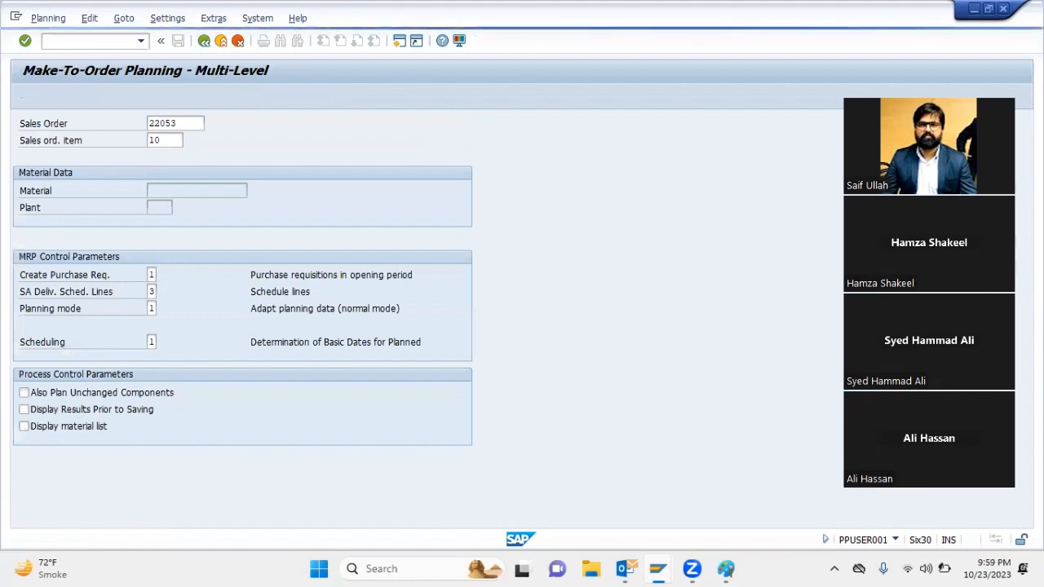
pyautogui.press('Return')
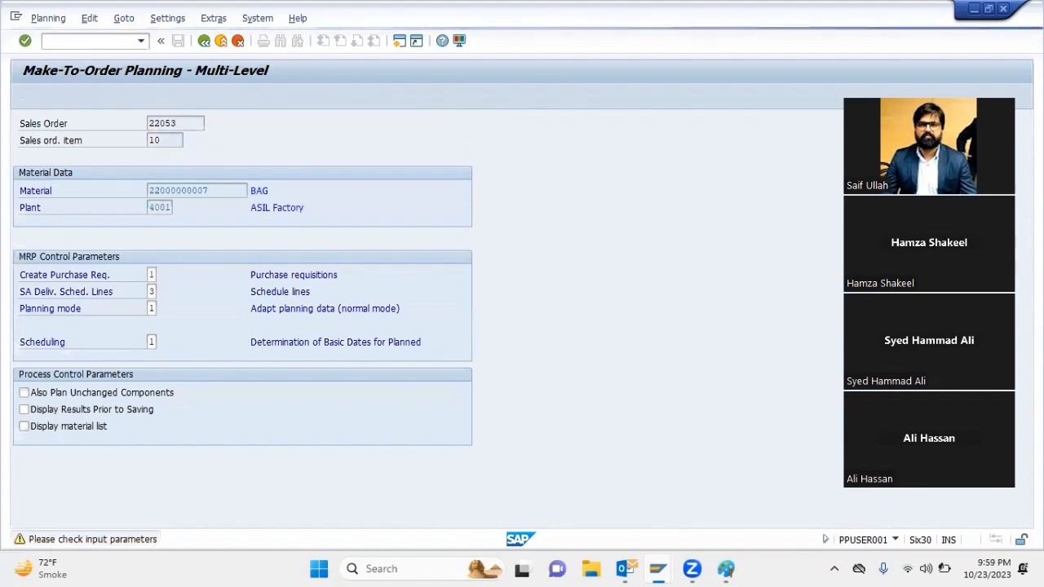
pyautogui.click(221, 40)
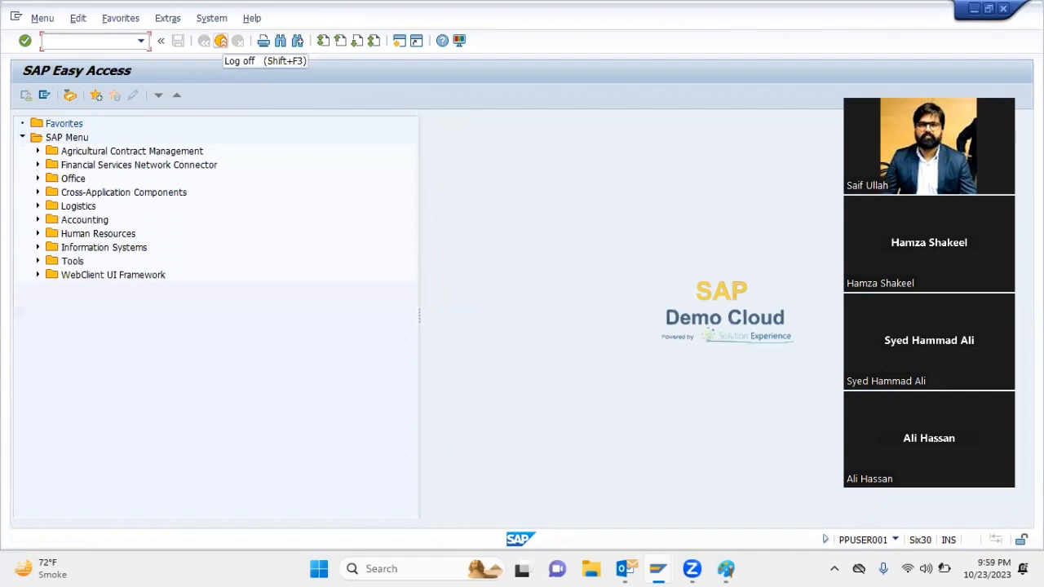
# Run the multilevel order report for item 10 in plant 4001, narrow the description column, check the requirement dates and leave
pyautogui.write('MD')
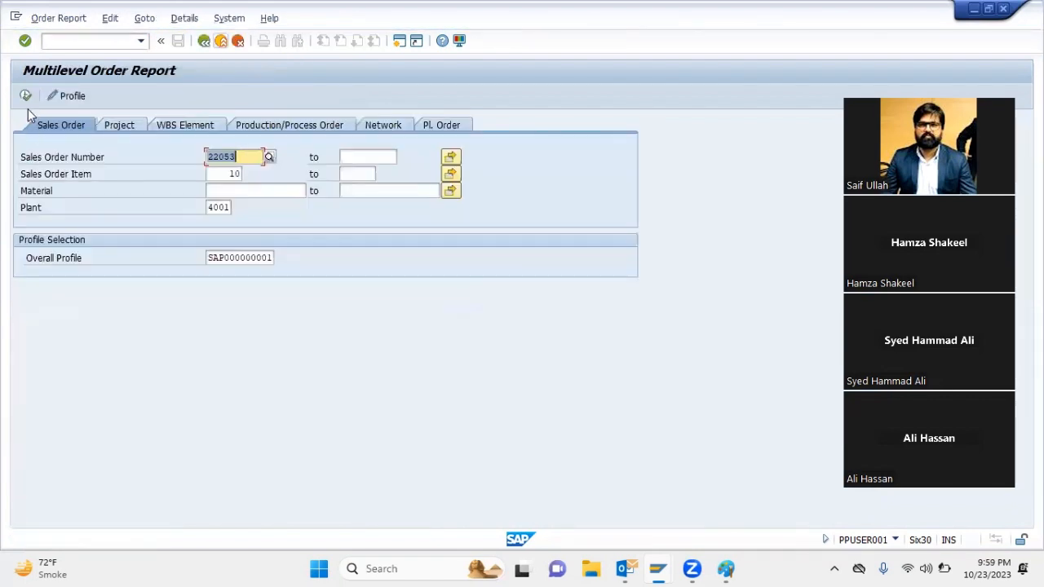
pyautogui.click(25, 97)
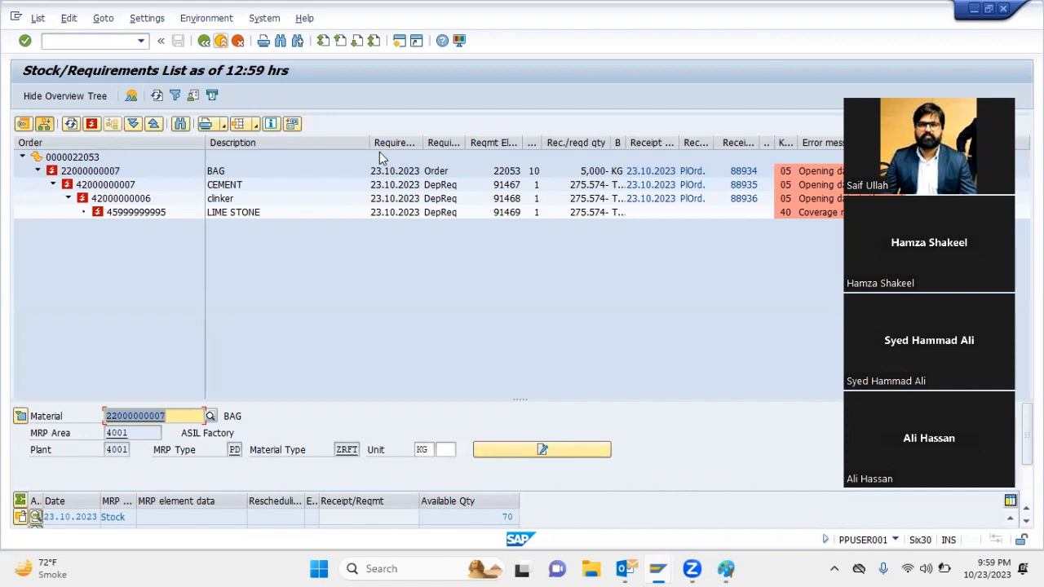
pyautogui.moveTo(368, 143); pyautogui.dragTo(292, 143)
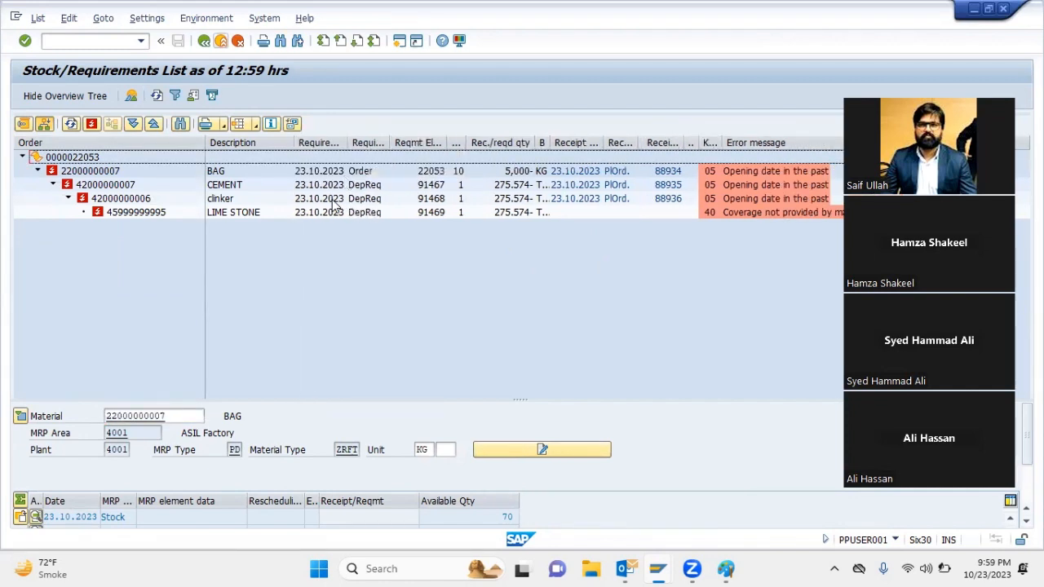
pyautogui.click(335, 201)
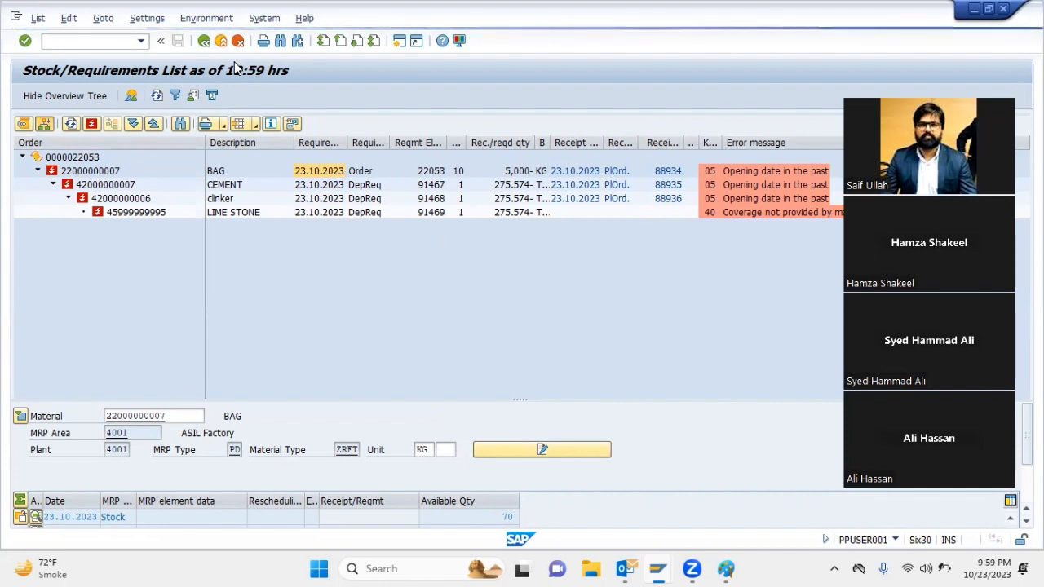
pyautogui.press('F3')
pyautogui.press('F3')
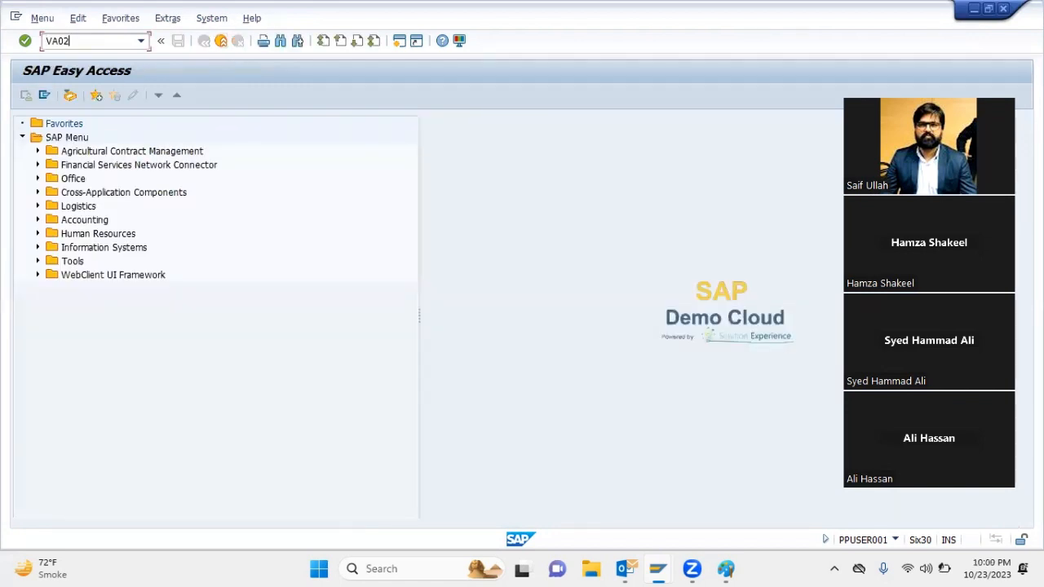
# Open the sales order for changing, set item 10 to 500 KG with first date 31.12.2023, and save it incomplete
pyautogui.press('Return')
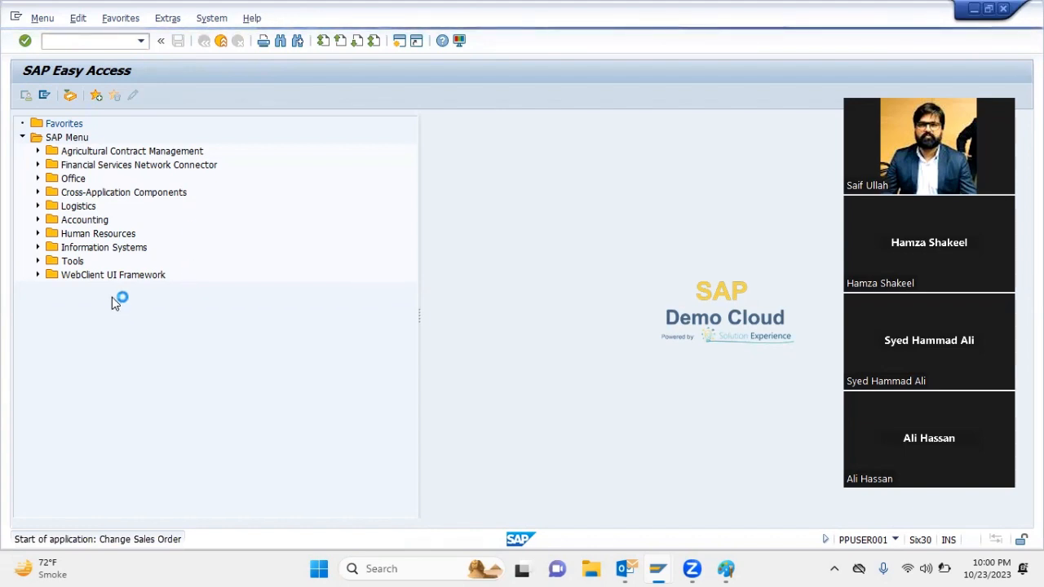
pyautogui.press('Return')
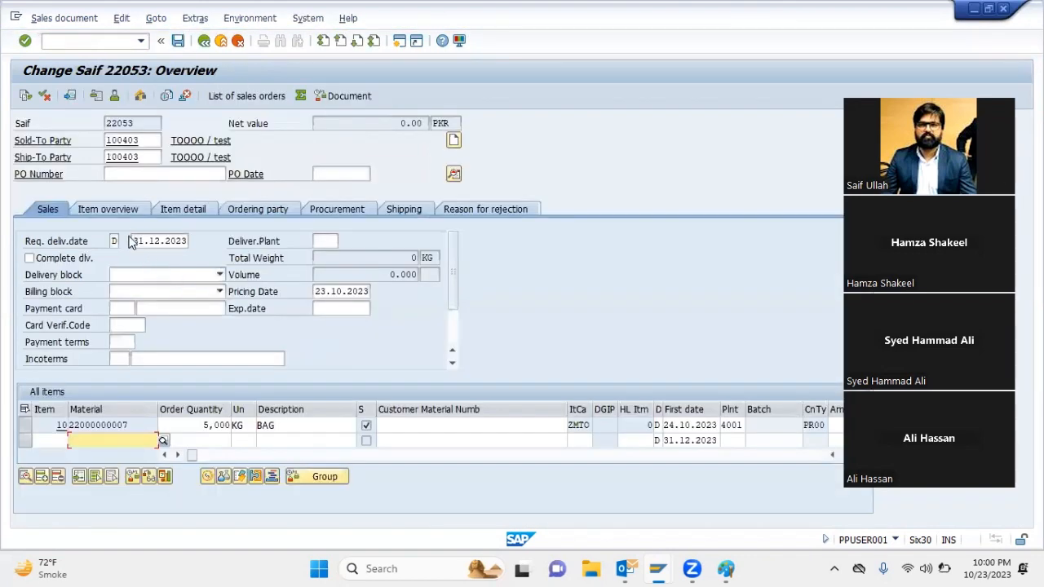
pyautogui.click(196, 425)
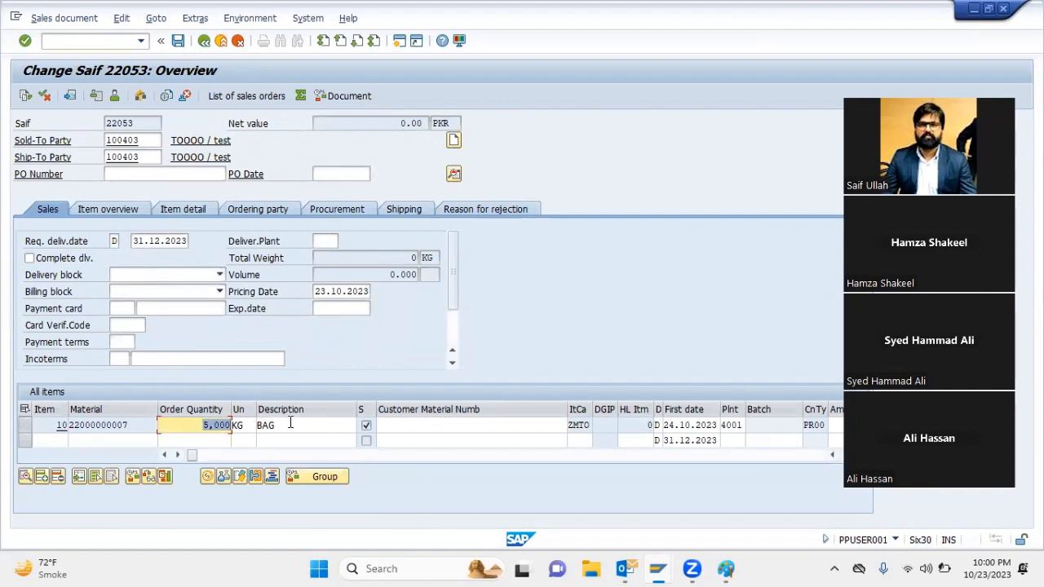
pyautogui.write('500')
pyautogui.press('Return')
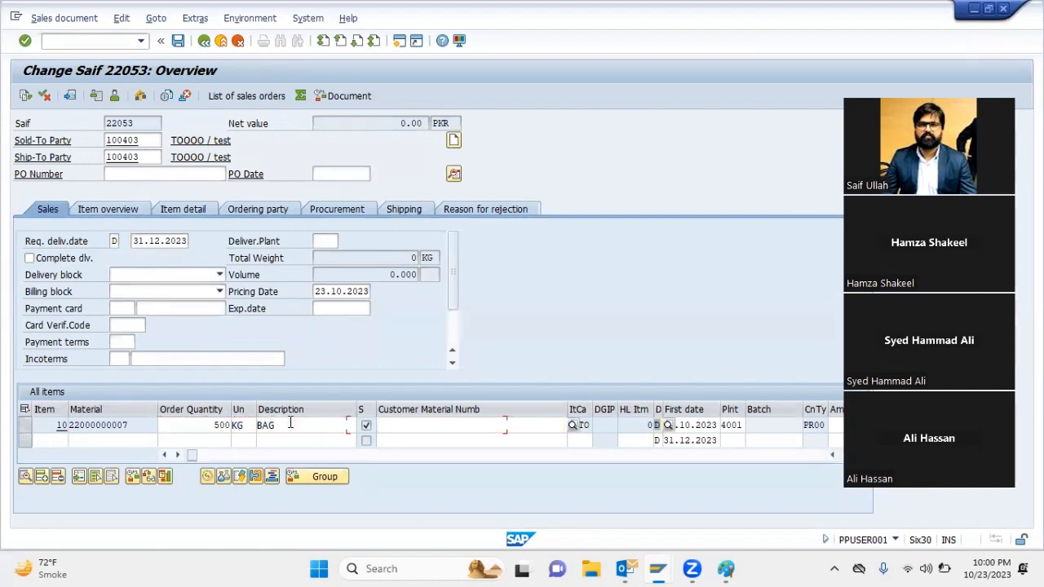
pyautogui.write('31122023')
pyautogui.press('Return')
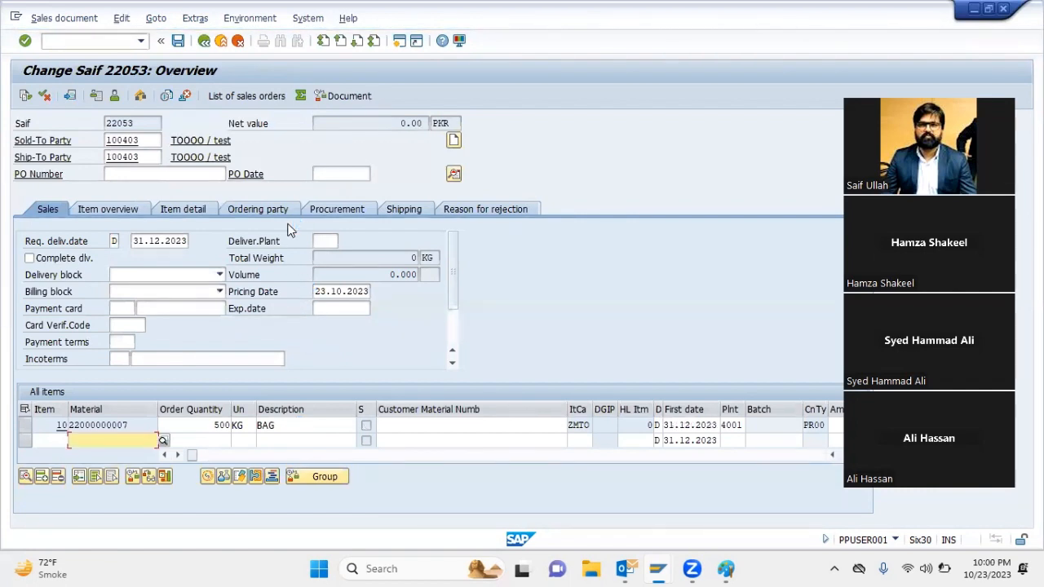
pyautogui.hotkey('ctrl', 's')
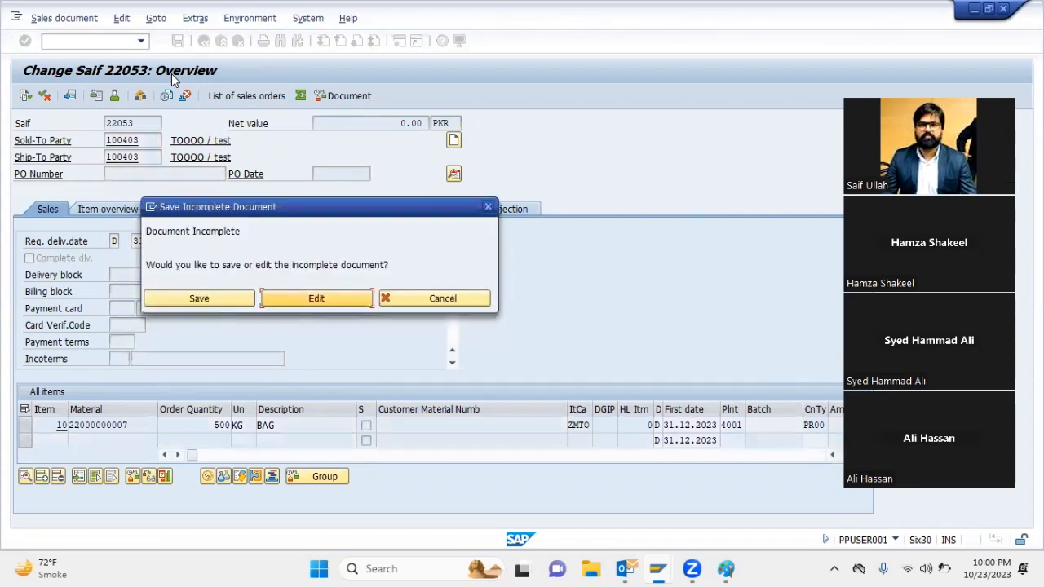
pyautogui.click(210, 300)
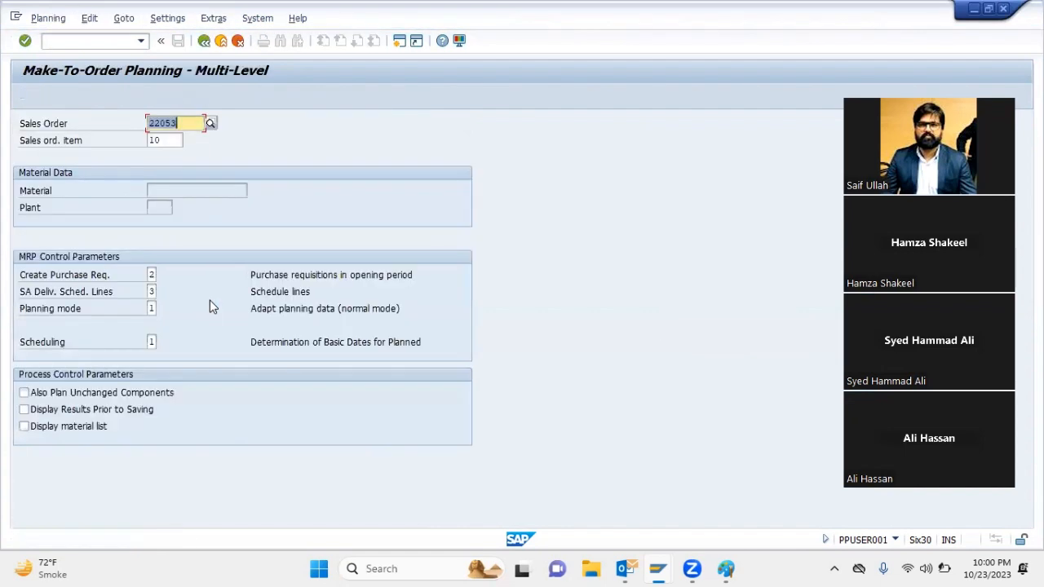
# Rerun multi-level make-to-order planning for item 10 with purchase requisition indicator 1 and planning mode 3
pyautogui.press('Down')
pyautogui.press('Down')
pyautogui.press('Down')
pyautogui.press('Up')
pyautogui.write('1')
pyautogui.press('Down')
pyautogui.press('Down')
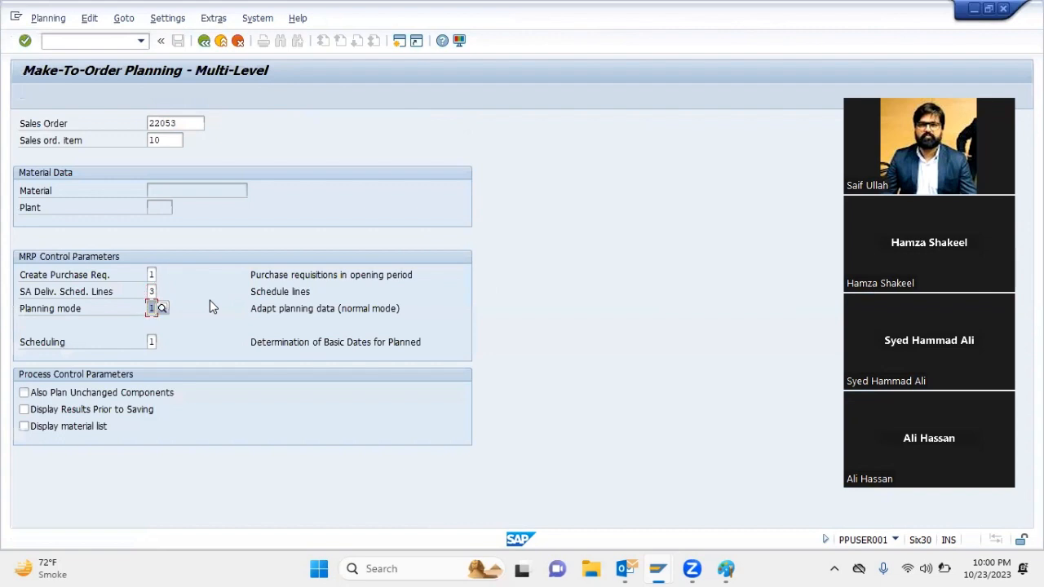
pyautogui.write('3')
pyautogui.press('Return')
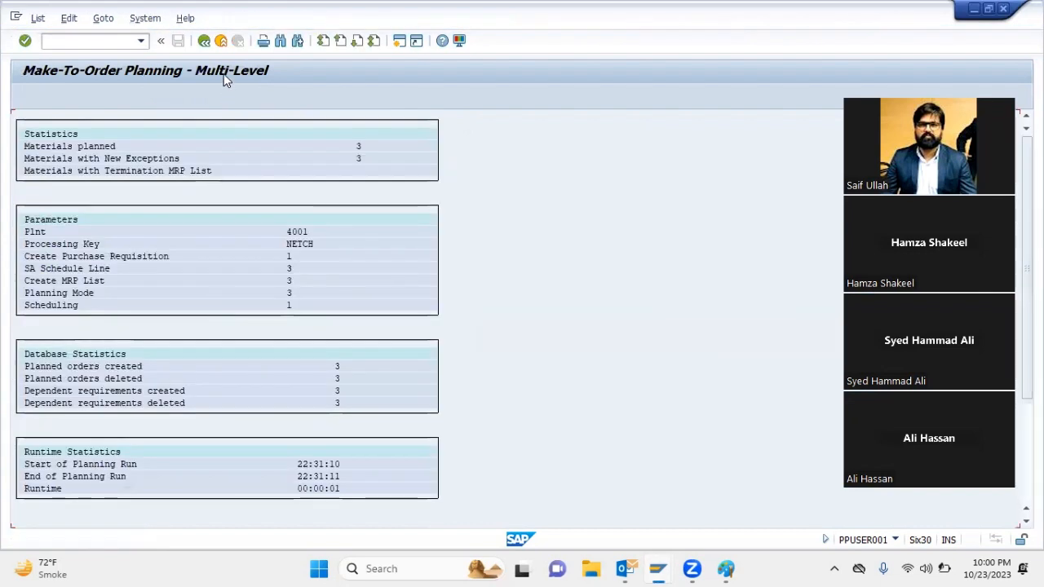
# Switch to the stock/requirements list session and run the multilevel order report for item 10 of the new sales order
pyautogui.moveTo(657, 568)
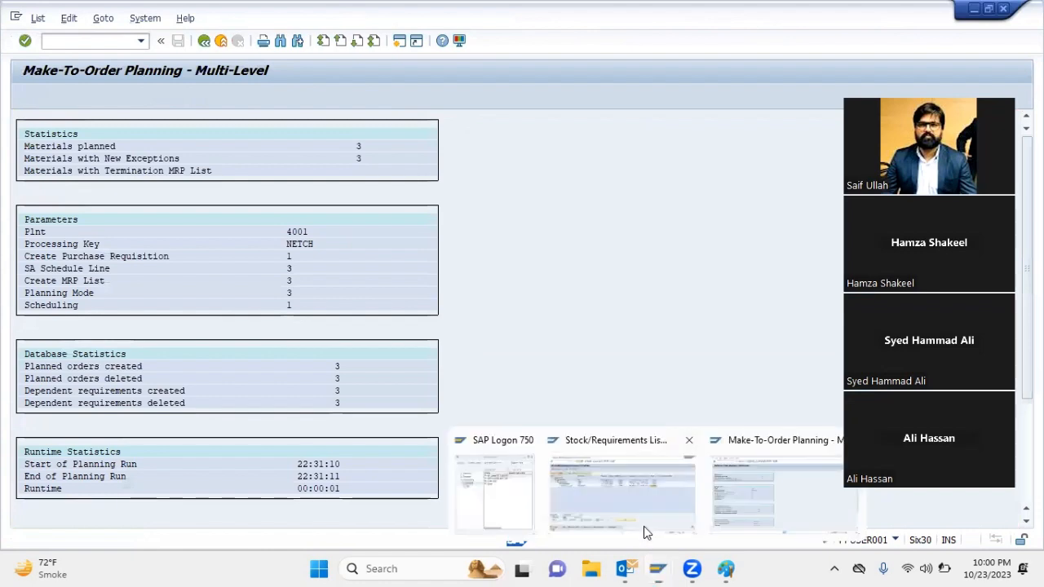
pyautogui.click(644, 526)
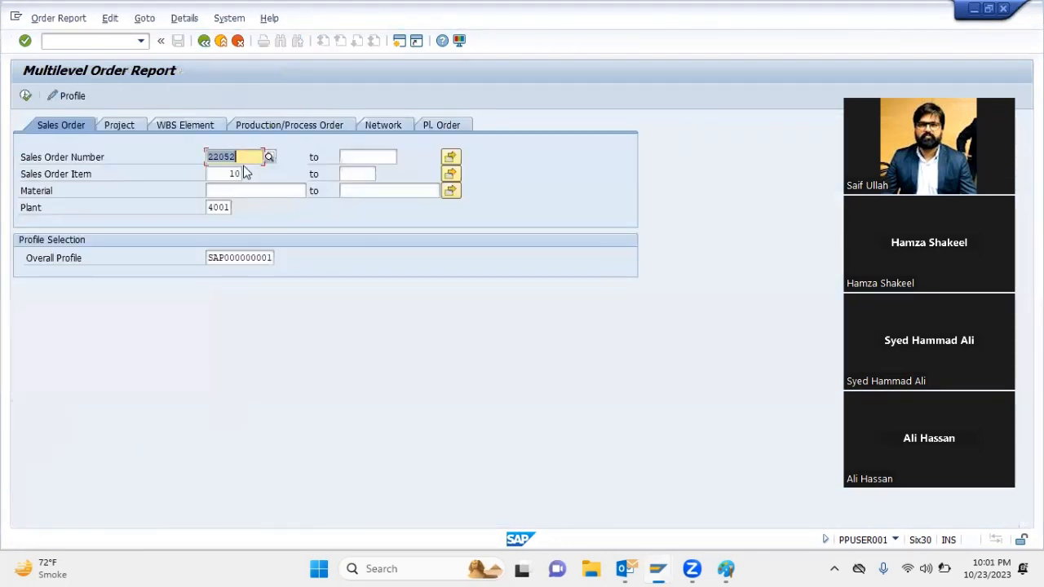
pyautogui.press('BackSpace')
pyautogui.write('3')
pyautogui.press('Return')
pyautogui.click(25, 97)
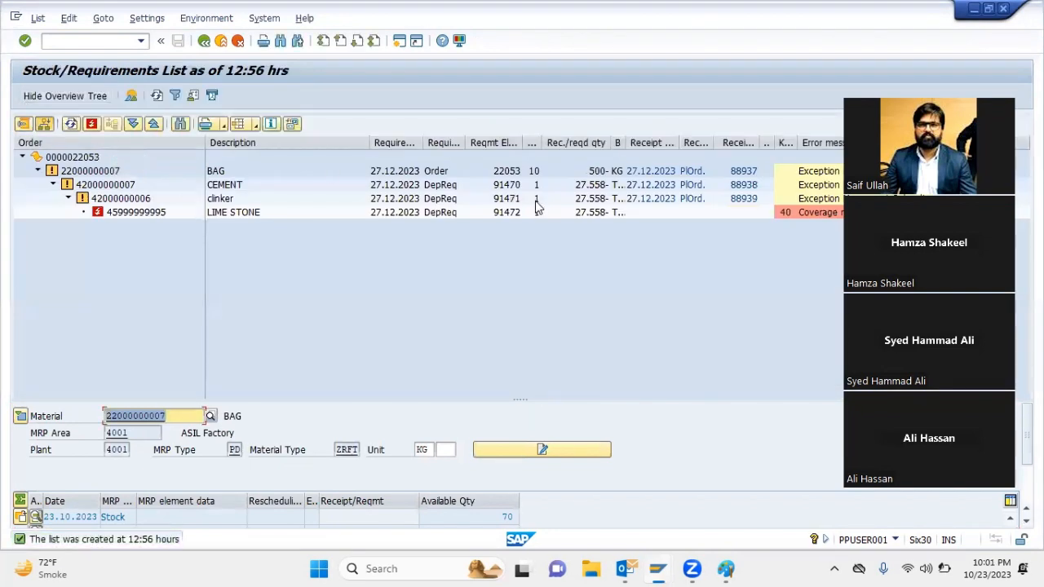
# Compare the requirement dates of BAG, CEMENT and clinker, and examine the error message on the LIME STONE row
pyautogui.click(403, 176)
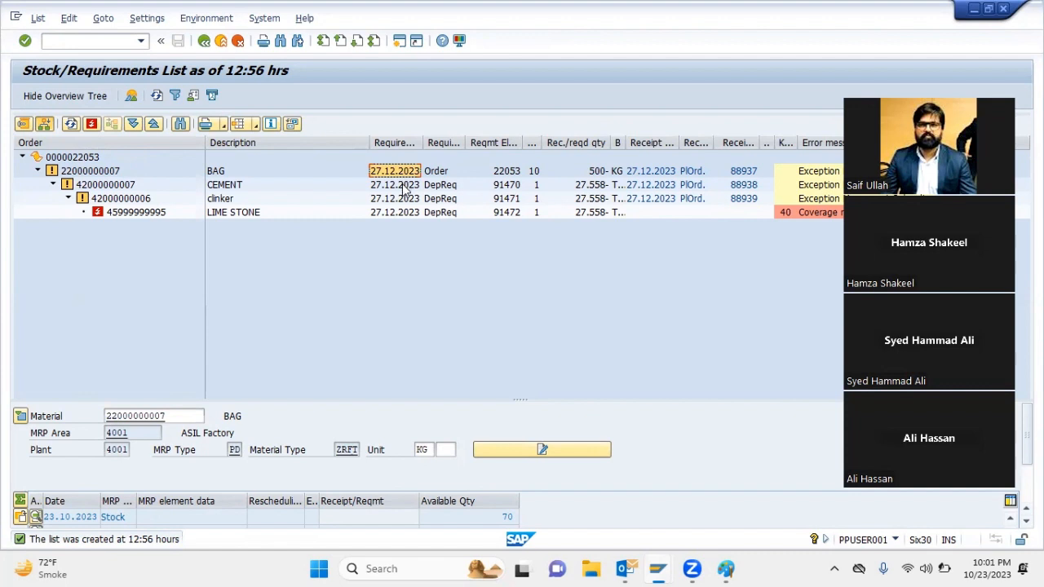
pyautogui.click(404, 186)
pyautogui.click(400, 198)
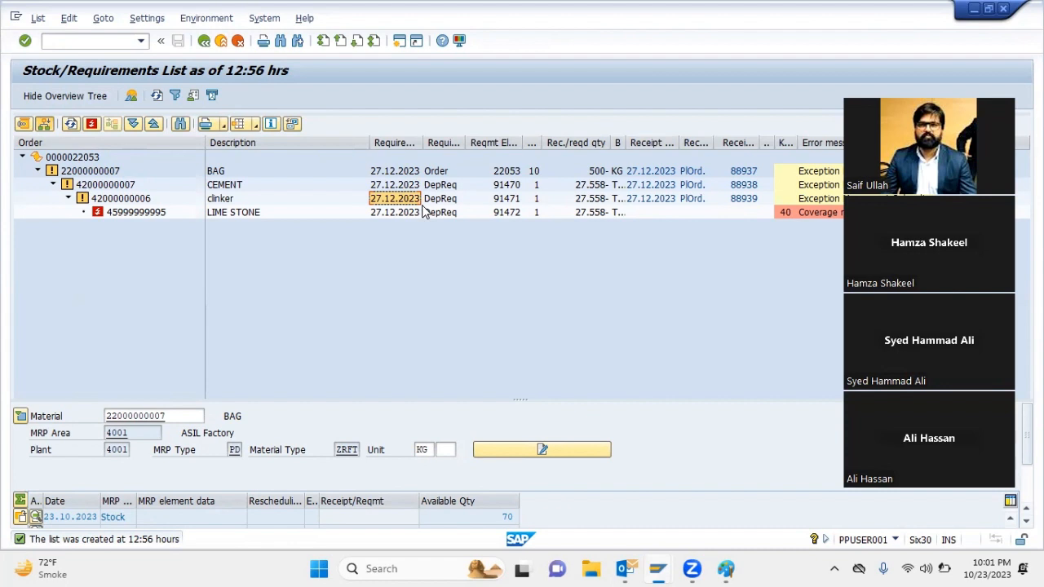
pyautogui.click(404, 172)
pyautogui.click(404, 185)
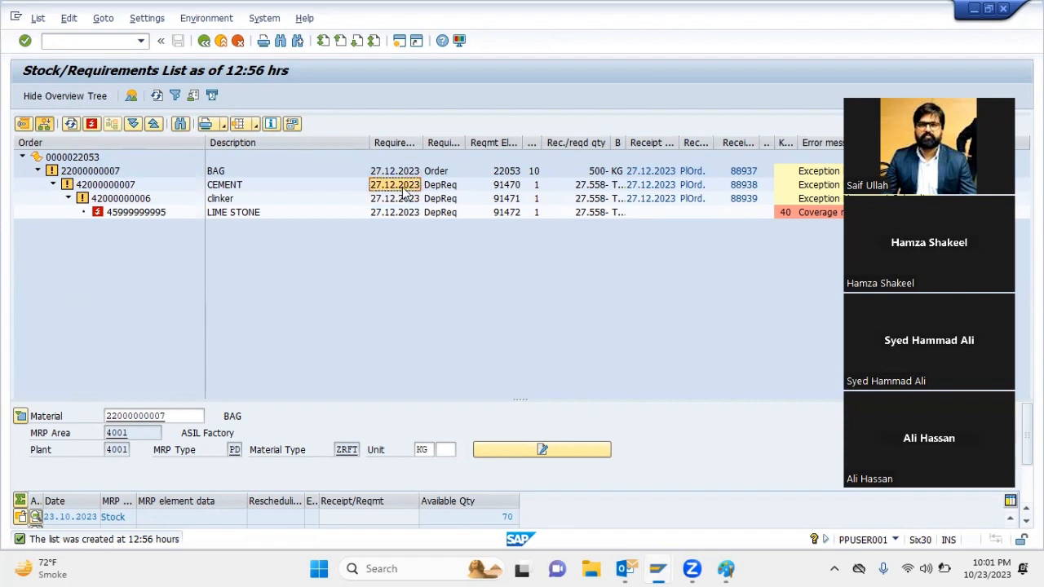
pyautogui.click(392, 199)
pyautogui.click(391, 186)
pyautogui.click(386, 172)
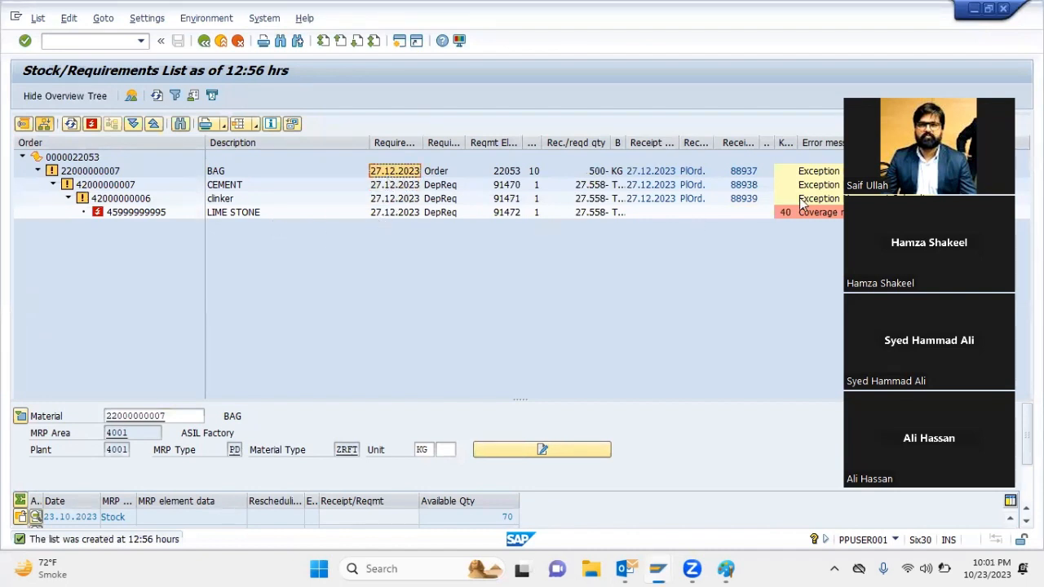
pyautogui.click(820, 213)
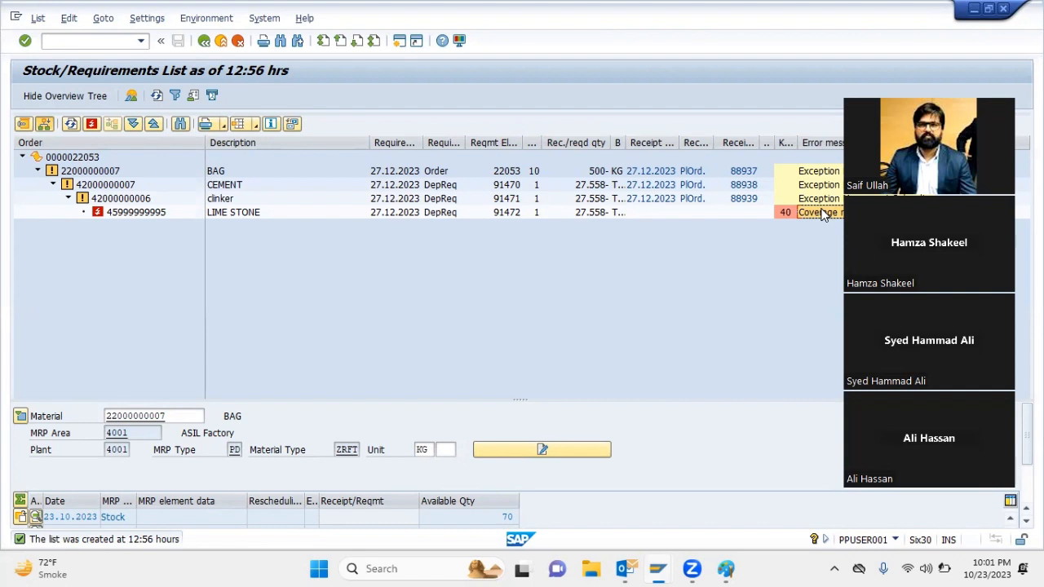
pyautogui.click(148, 213)
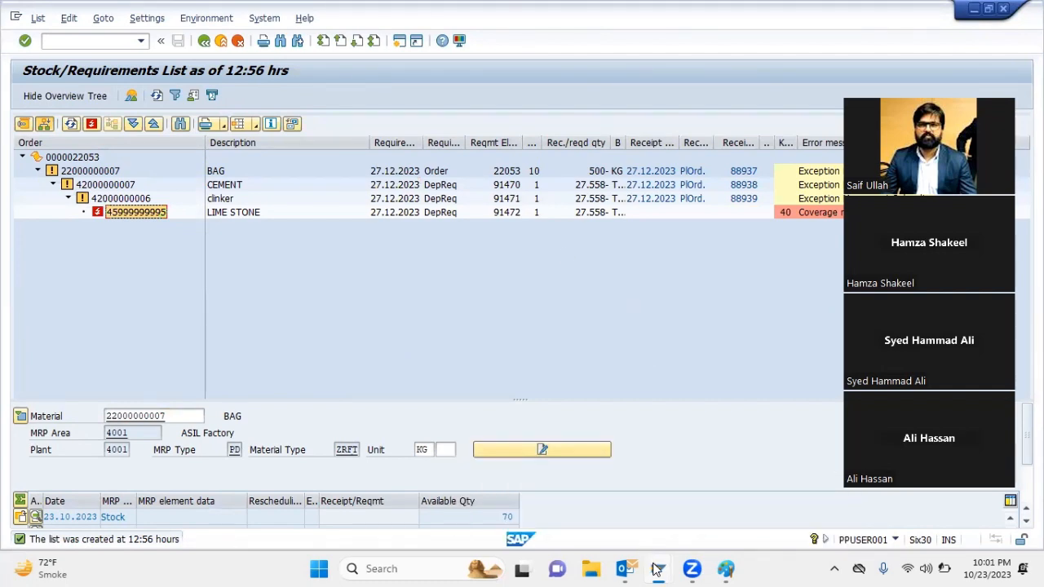
pyautogui.moveTo(657, 569)
pyautogui.click(756, 496)
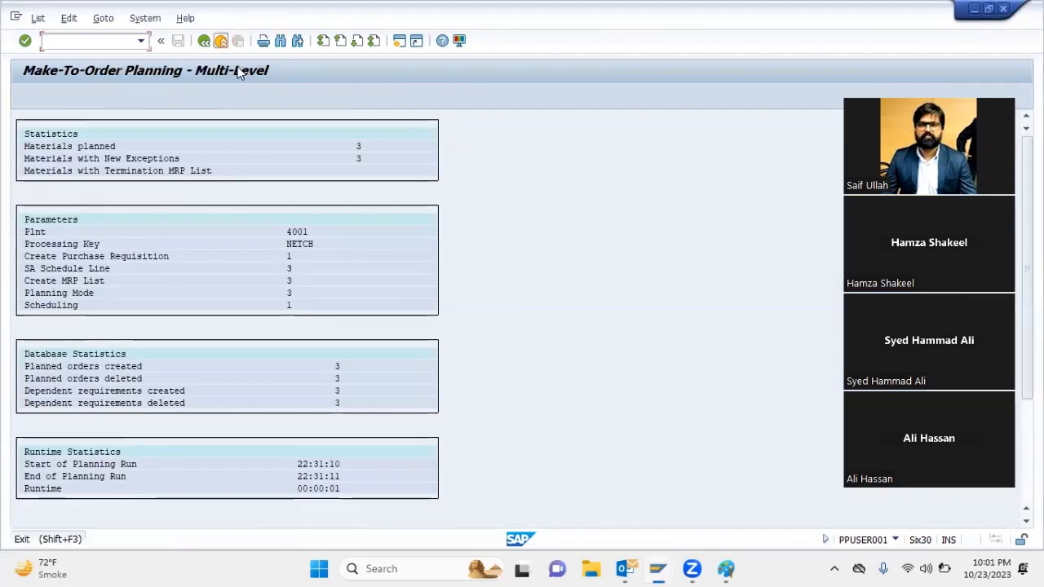
pyautogui.click(220, 41)
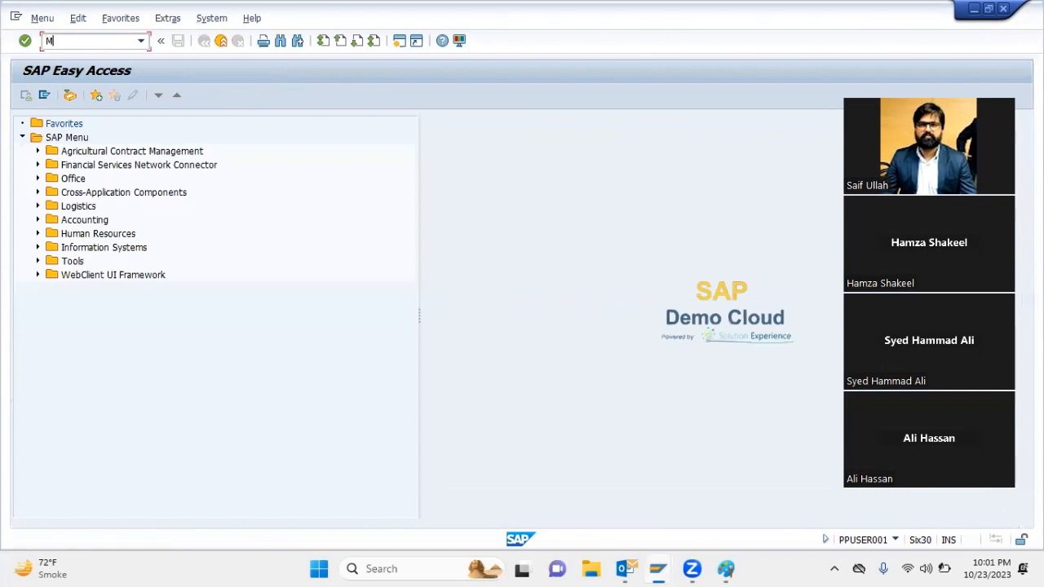
pyautogui.click(99, 43)
pyautogui.write('MM02')
pyautogui.press('Return')
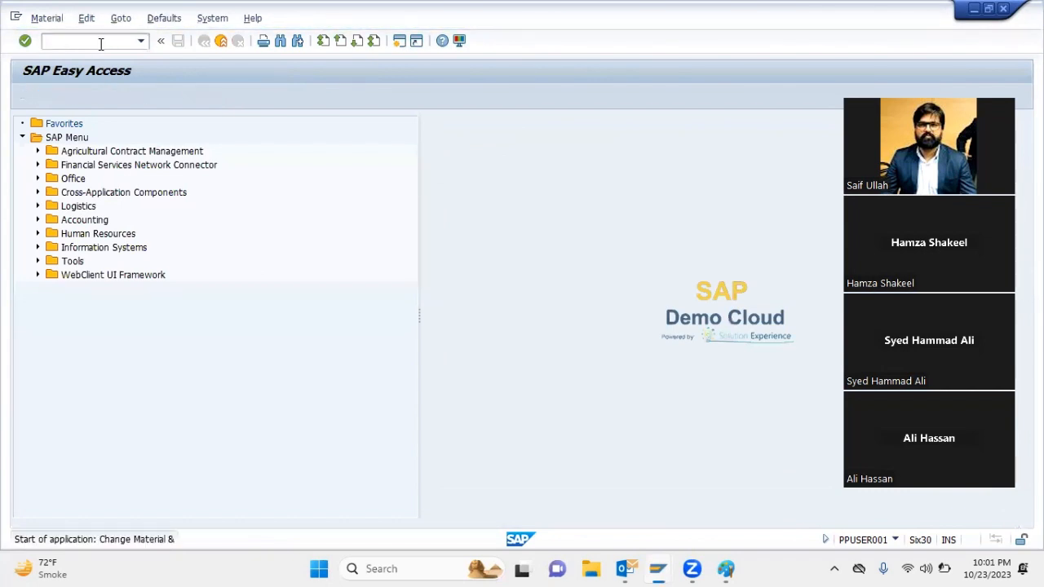
pyautogui.press('Return')
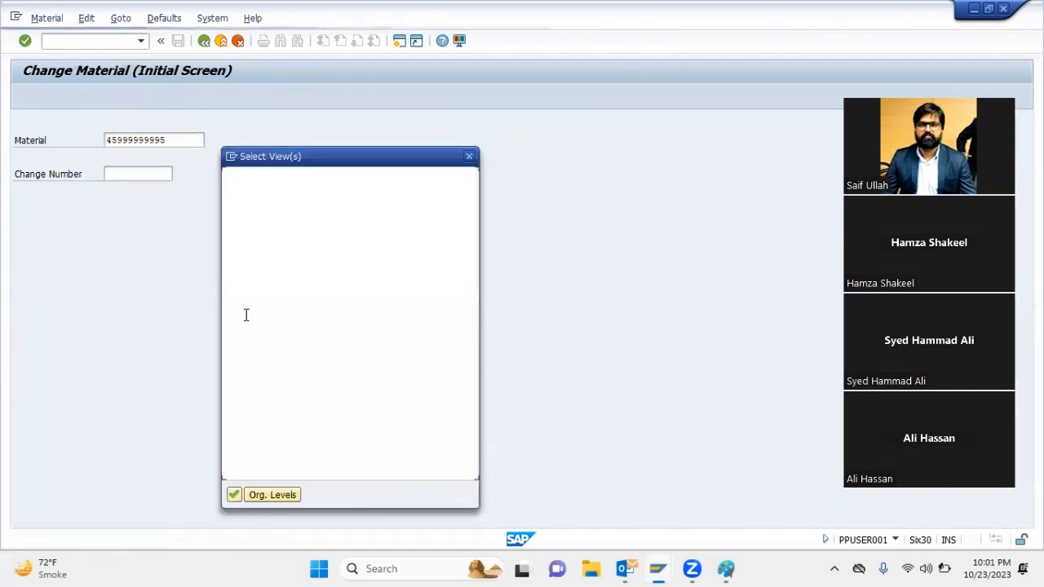
pyautogui.moveTo(241, 234); pyautogui.dragTo(234, 287)
pyautogui.press('Return')
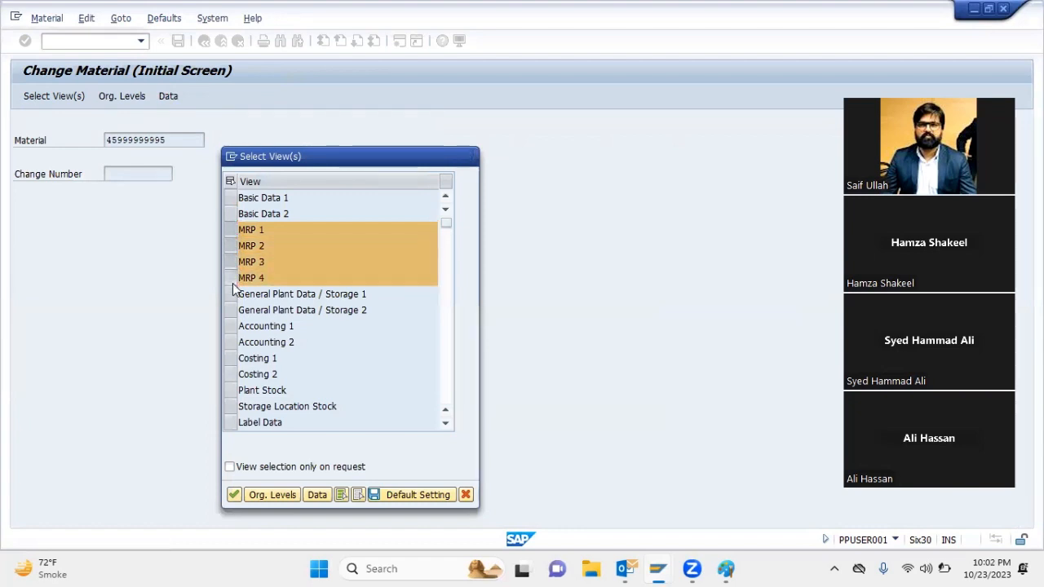
pyautogui.press('Return')
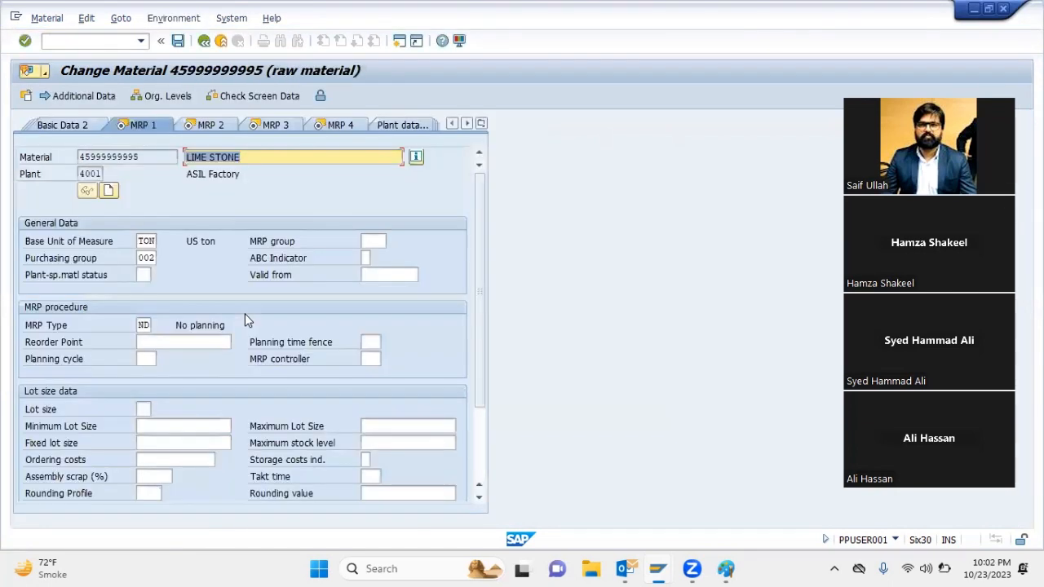
# Set LIME STONE's MRP type to PD, lot size to EX and MRP controller to 001
pyautogui.click(213, 124)
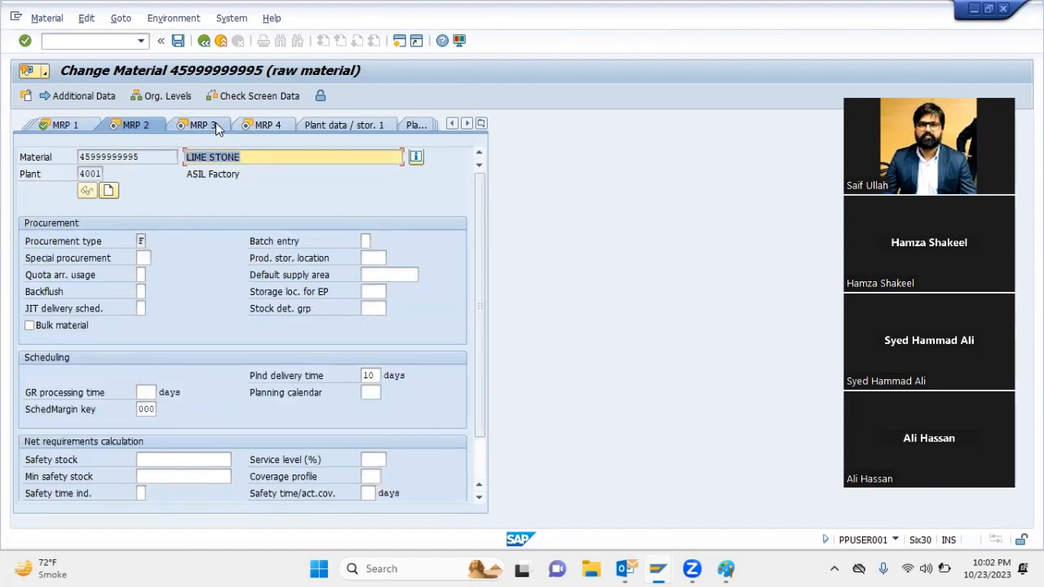
pyautogui.click(78, 122)
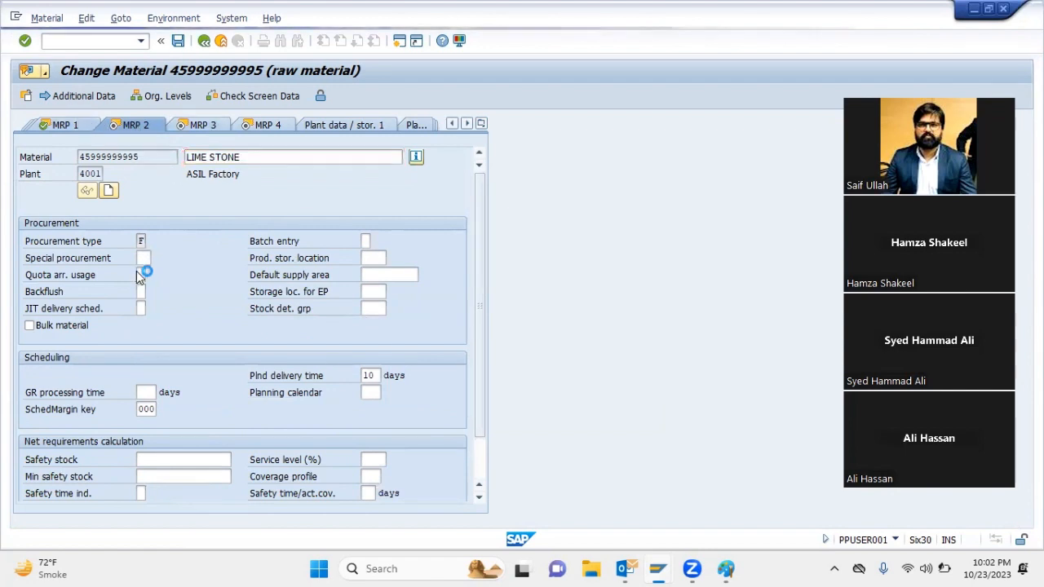
pyautogui.click(142, 324)
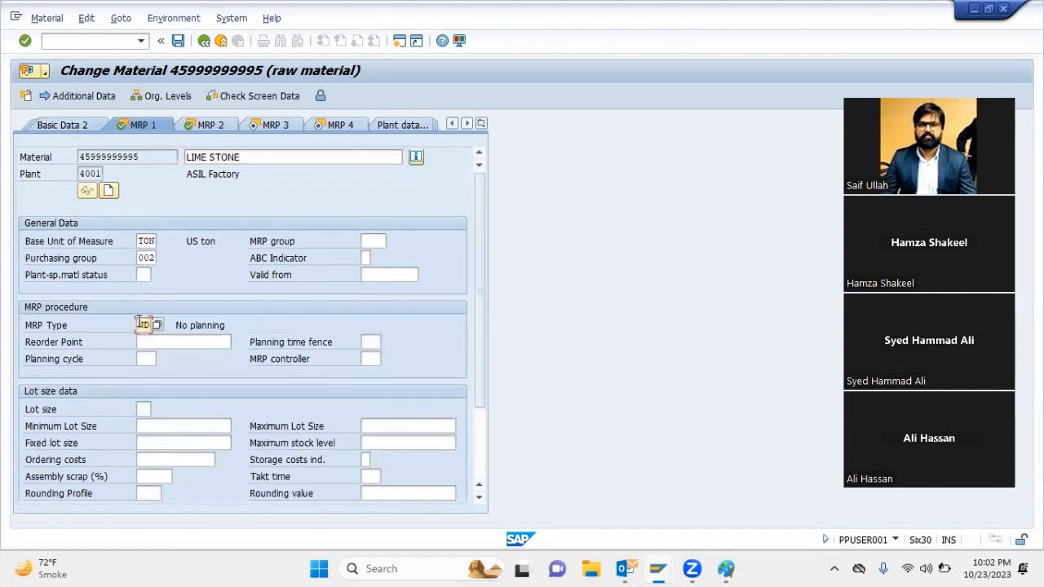
pyautogui.write('PD')
pyautogui.click(145, 409)
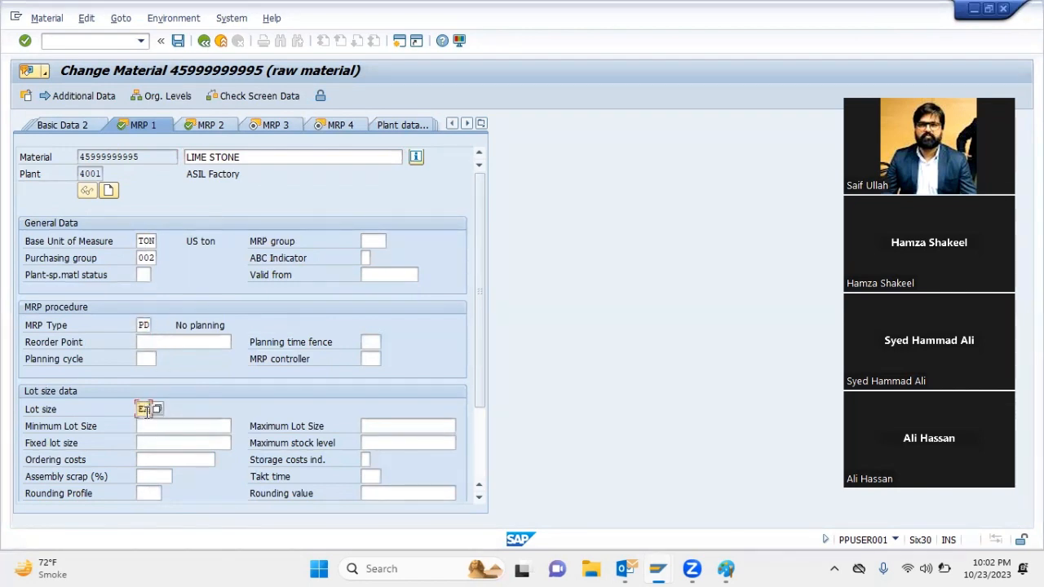
pyautogui.click(372, 359)
pyautogui.write('001')
pyautogui.press('Return')
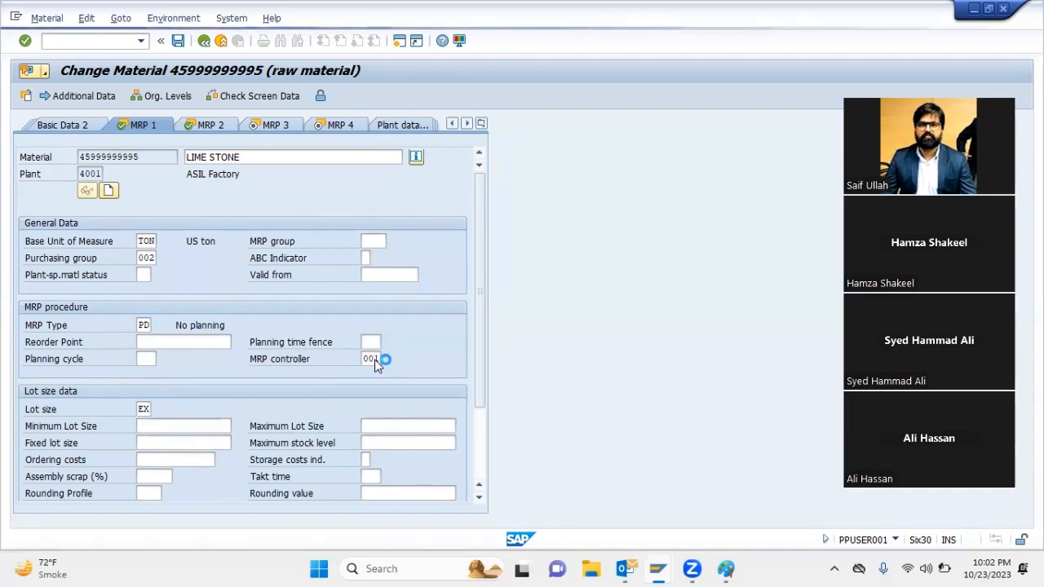
pyautogui.press('Return')
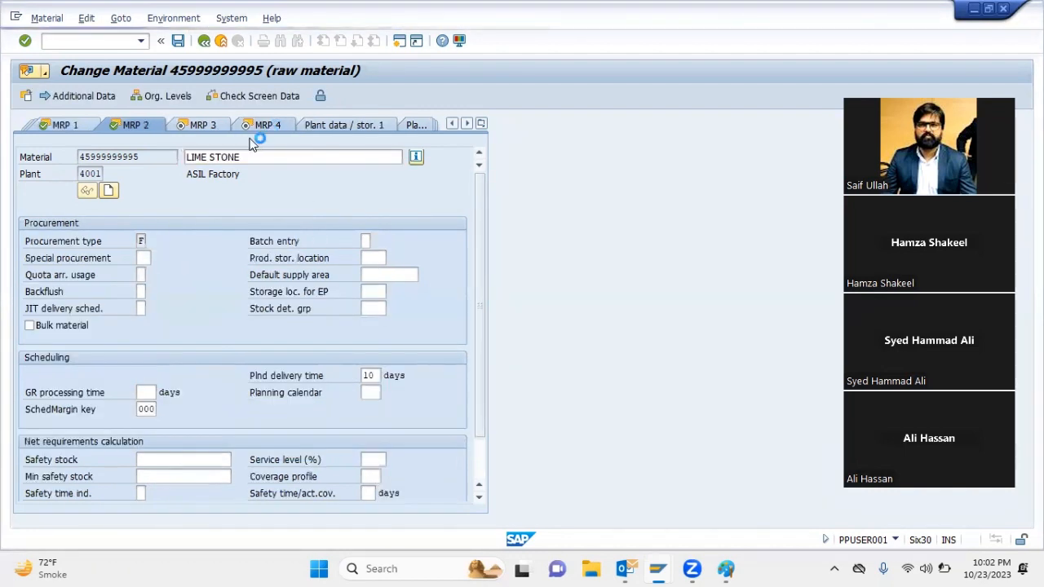
# Set LIME STONE's individual/collective indicator to 2, collective requirements only, and save the material
pyautogui.click(113, 243)
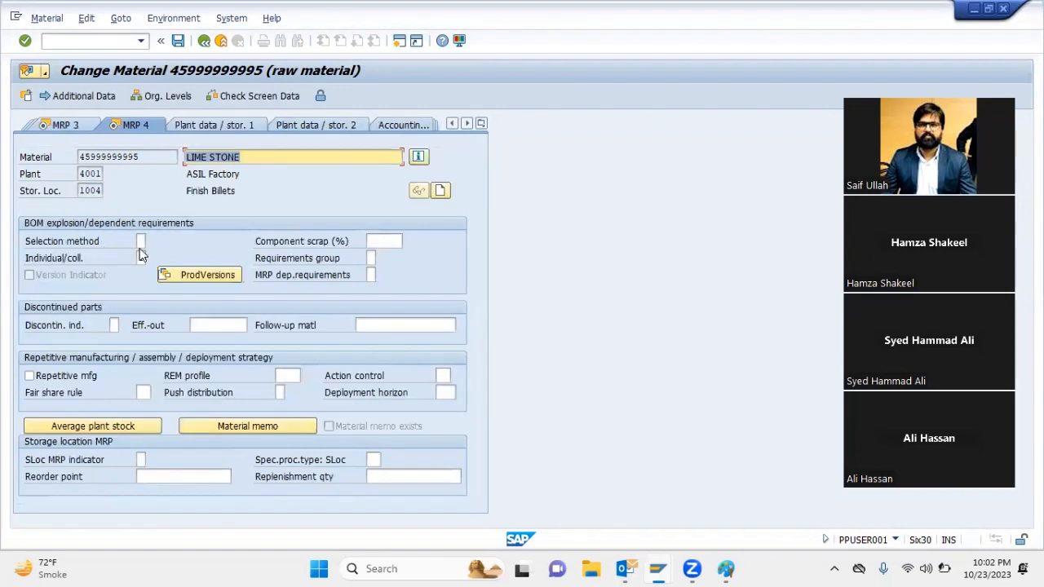
pyautogui.click(144, 259)
pyautogui.click(153, 259)
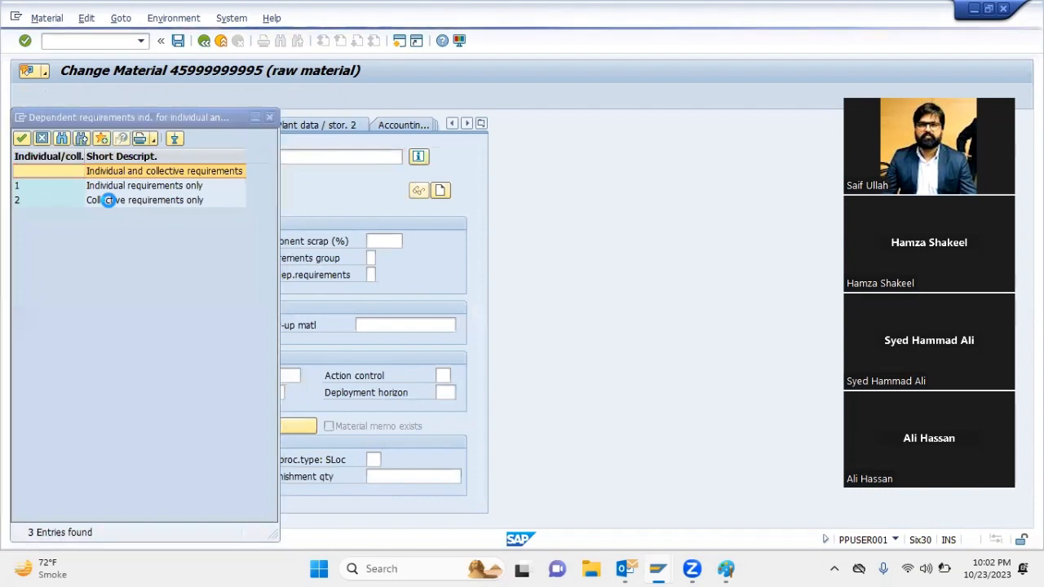
pyautogui.doubleClick(108, 201)
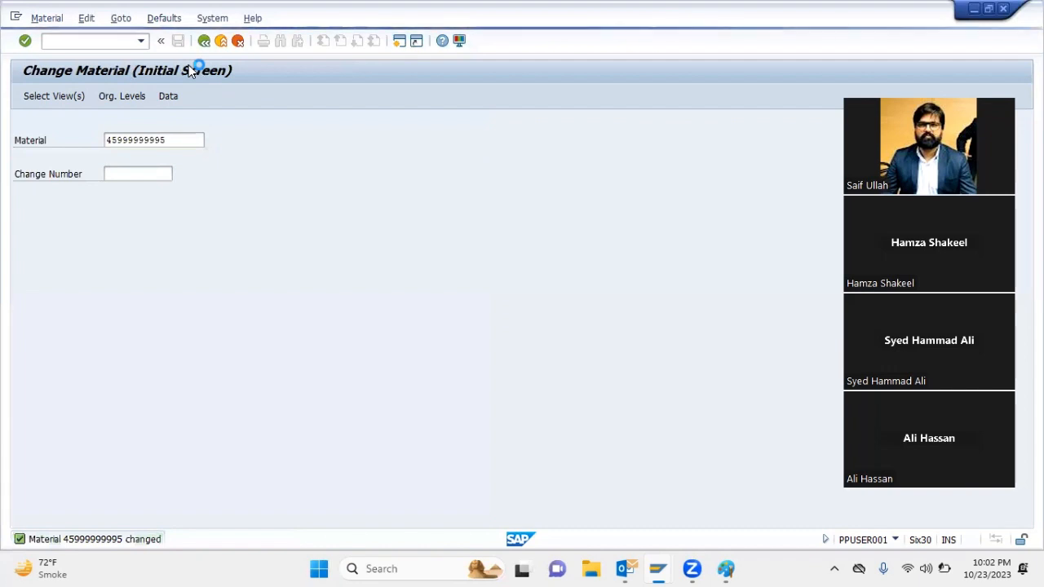
# Leave material maintenance and rerun multi-level make-to-order planning for item 10 with purchase requisition indicator 1 and planning mode 3
pyautogui.write('MD50')
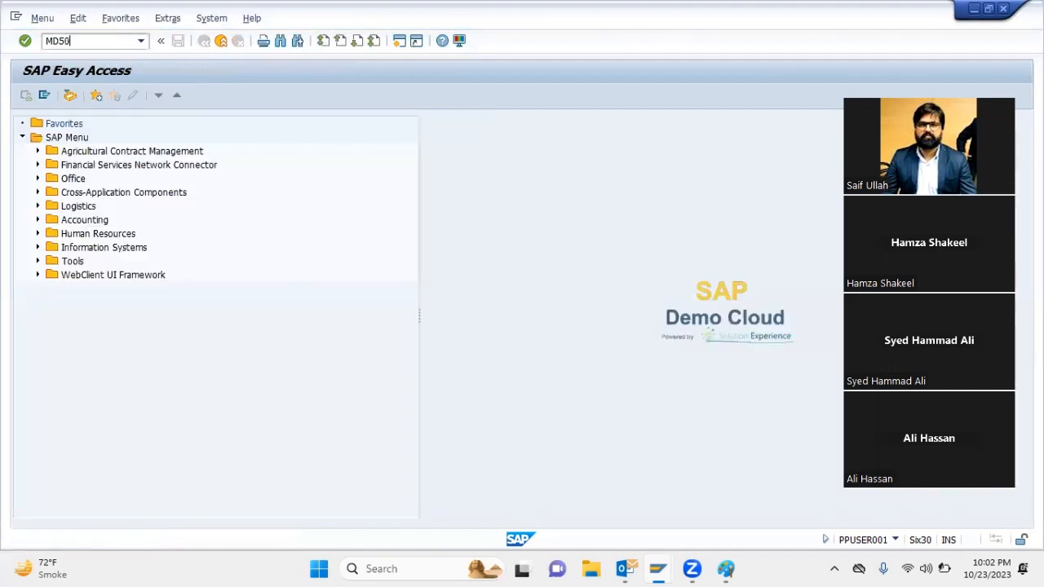
pyautogui.press('Return')
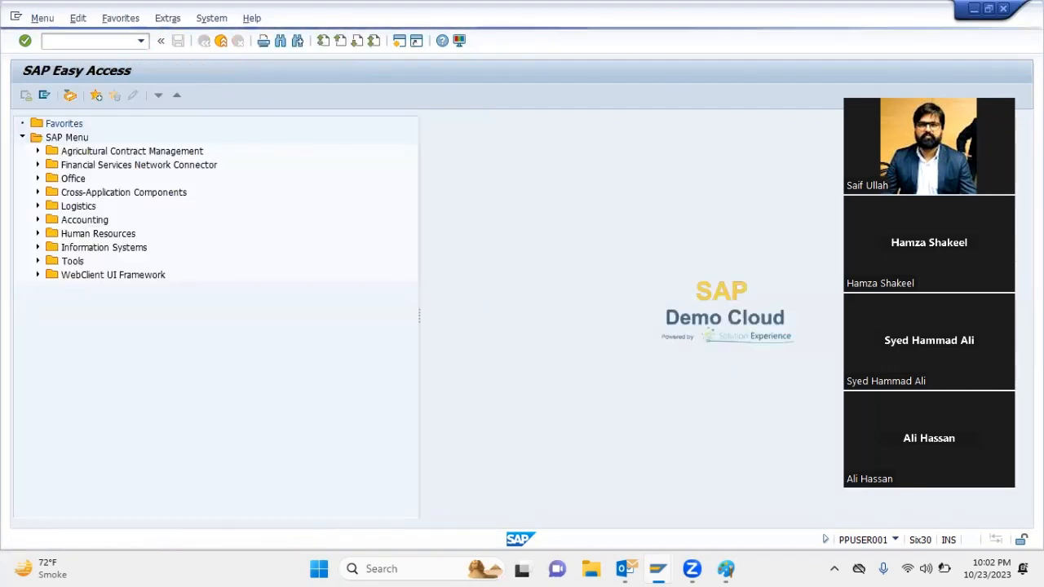
pyautogui.press('Tab')
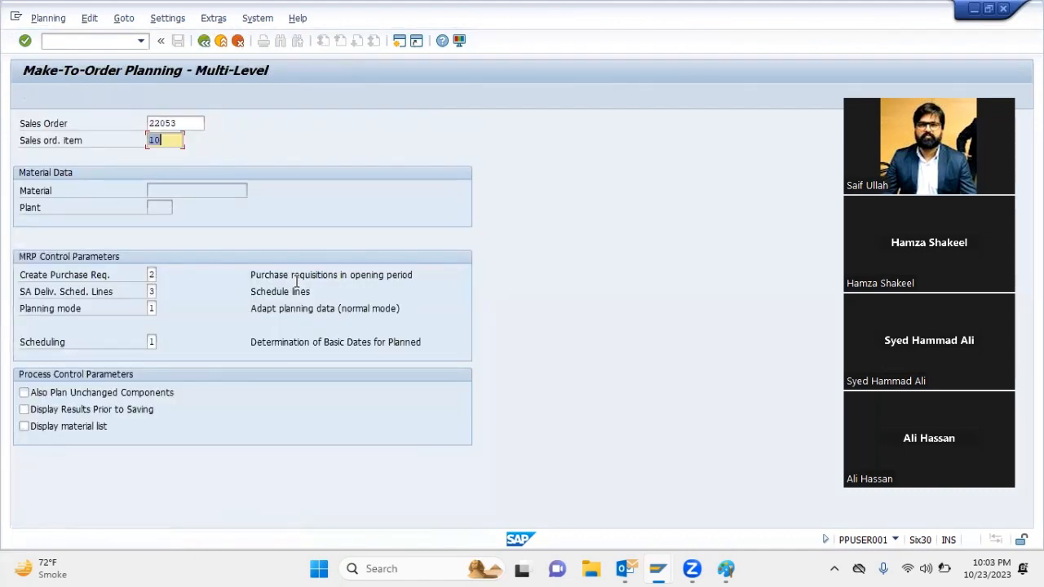
pyautogui.press('Tab')
pyautogui.press('Tab')
pyautogui.hotkey('shift', 'Tab')
pyautogui.write('1')
pyautogui.press('Tab')
pyautogui.write('3')
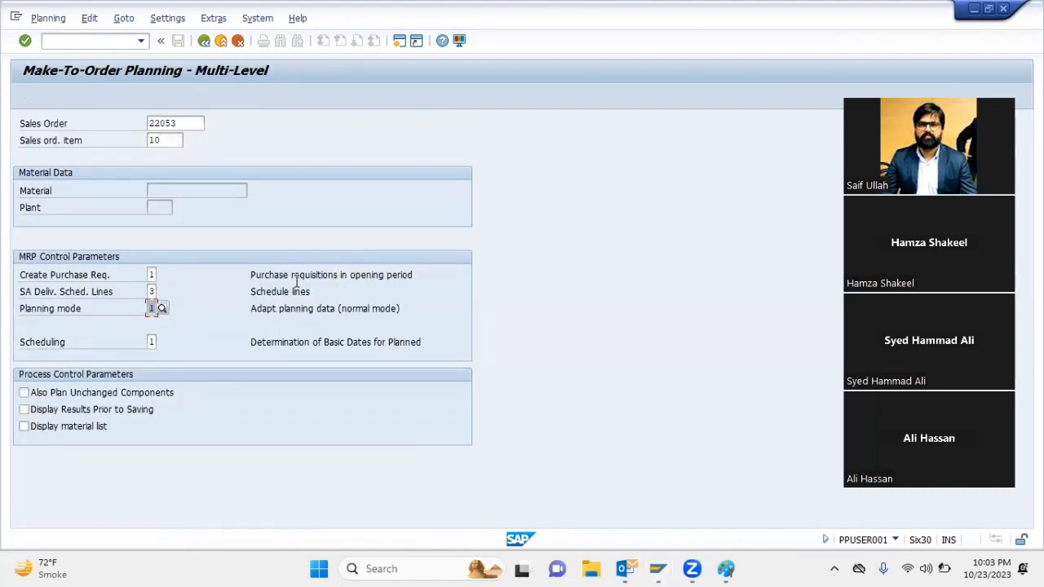
pyautogui.press('Return')
pyautogui.press('Return')
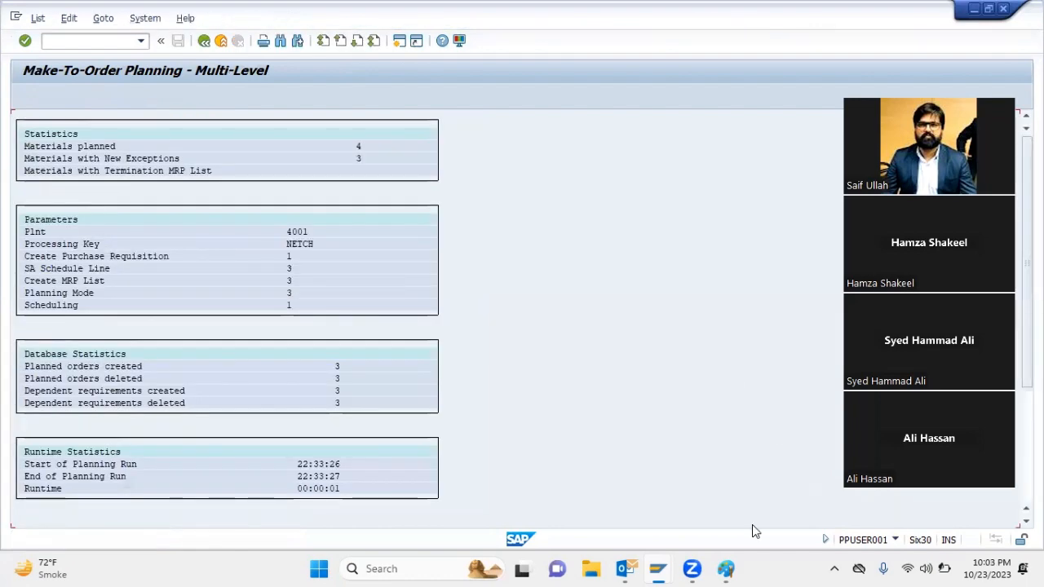
# Switch to the stock/requirements list session and refresh the order report after checking LIME STONE's exception
pyautogui.moveTo(657, 568)
pyautogui.click(604, 494)
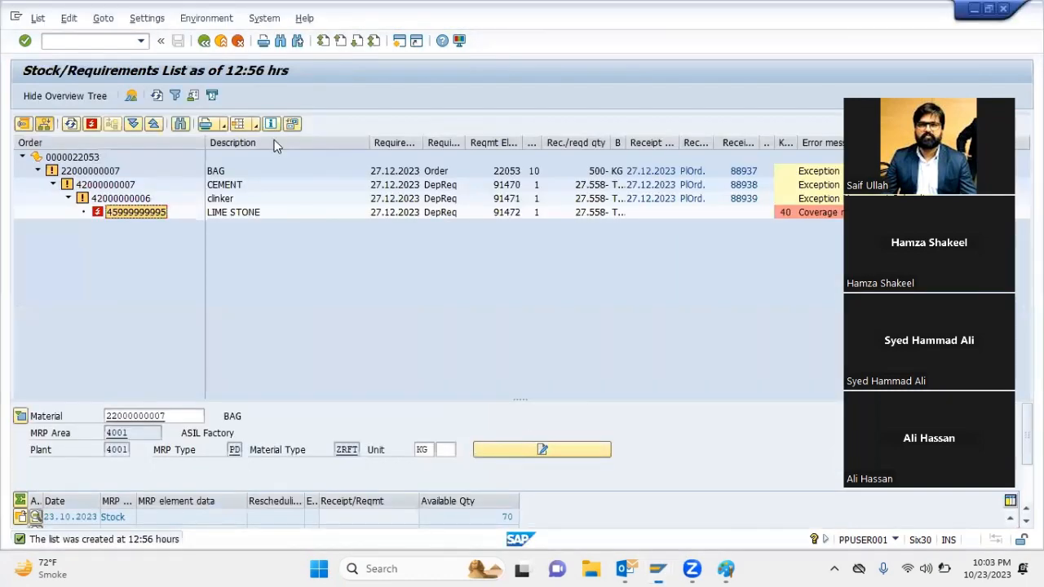
pyautogui.click(793, 215)
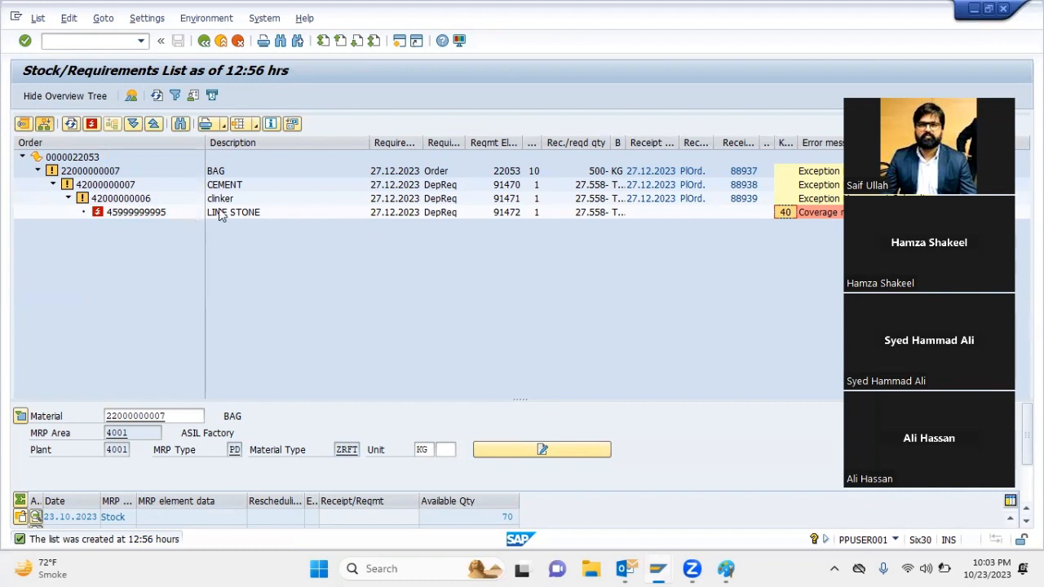
pyautogui.click(71, 125)
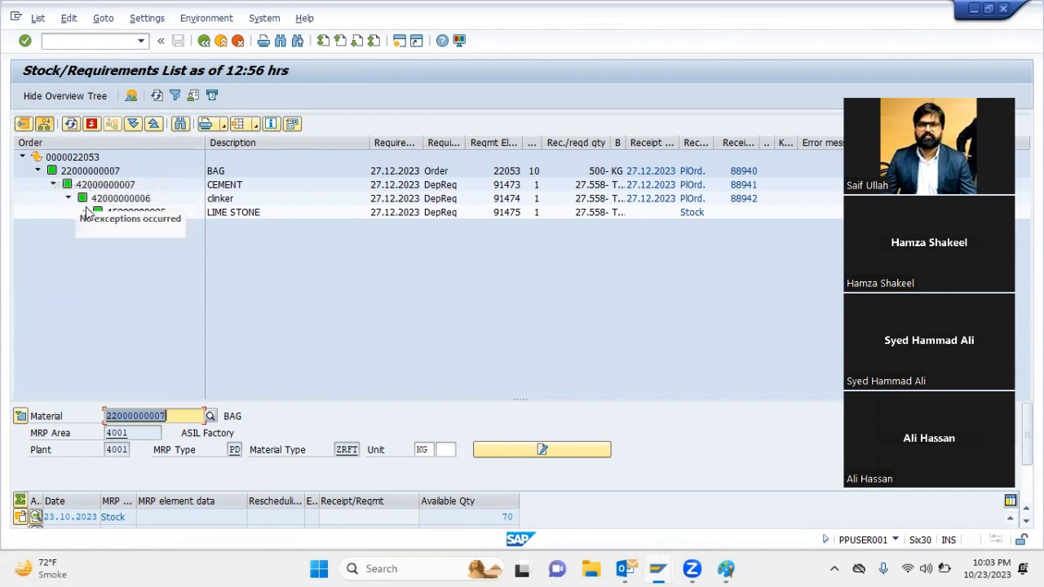
# Examine LIME STONE's receipt element, the requirement dates of clinker, CEMENT and BAG, and the planned order covering clinker
pyautogui.click(689, 219)
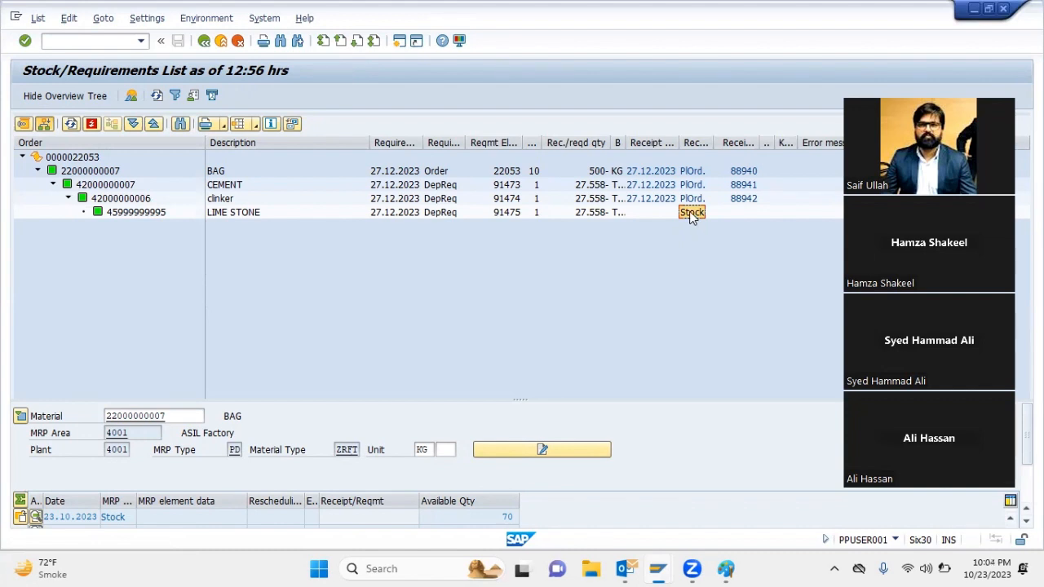
pyautogui.click(397, 200)
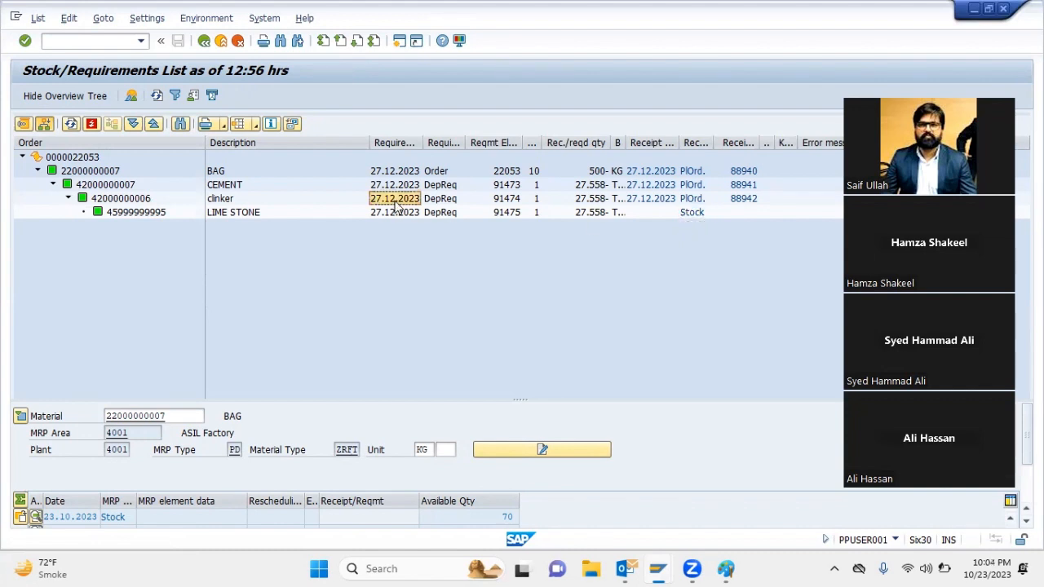
pyautogui.click(398, 186)
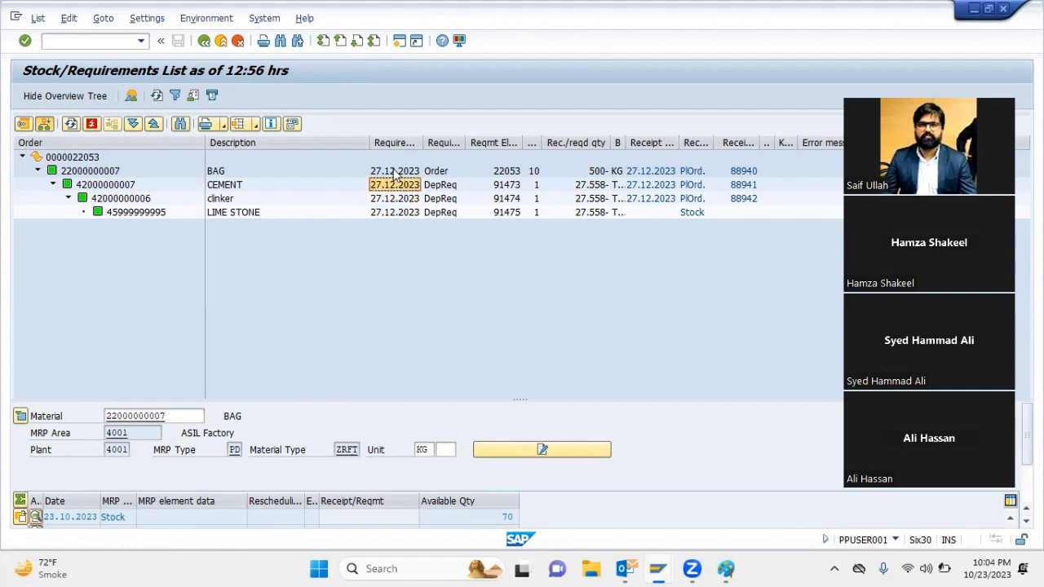
pyautogui.click(395, 172)
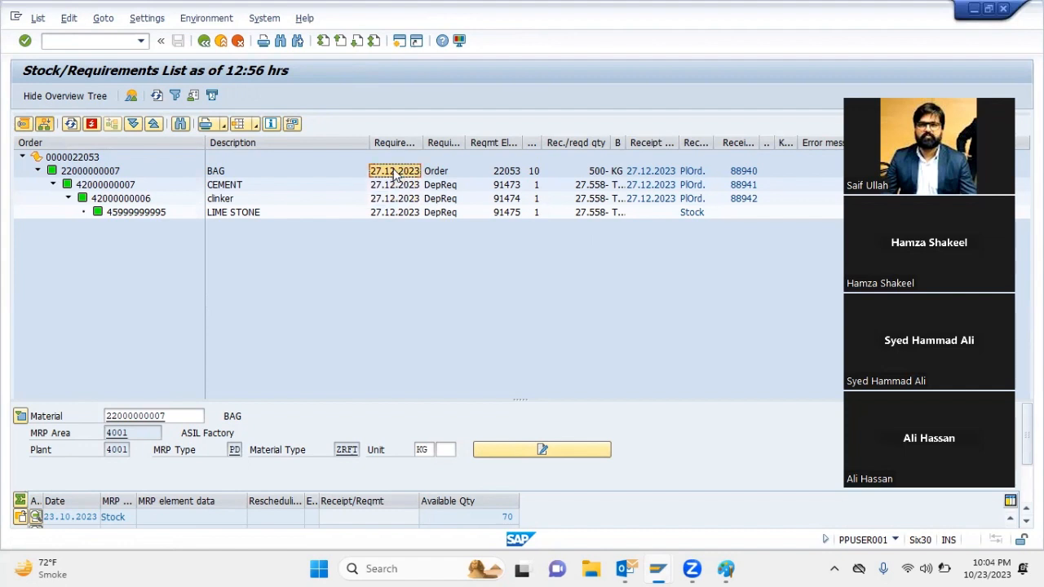
pyautogui.click(736, 199)
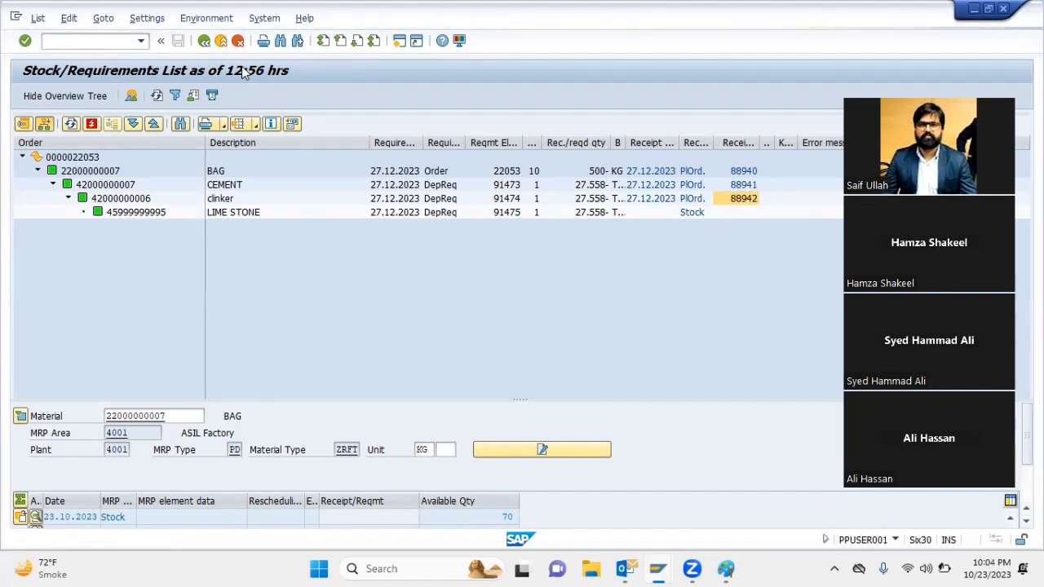
# Return to the planning session and convert clinker's planned order into a production order with transaction CO40
pyautogui.moveTo(657, 568)
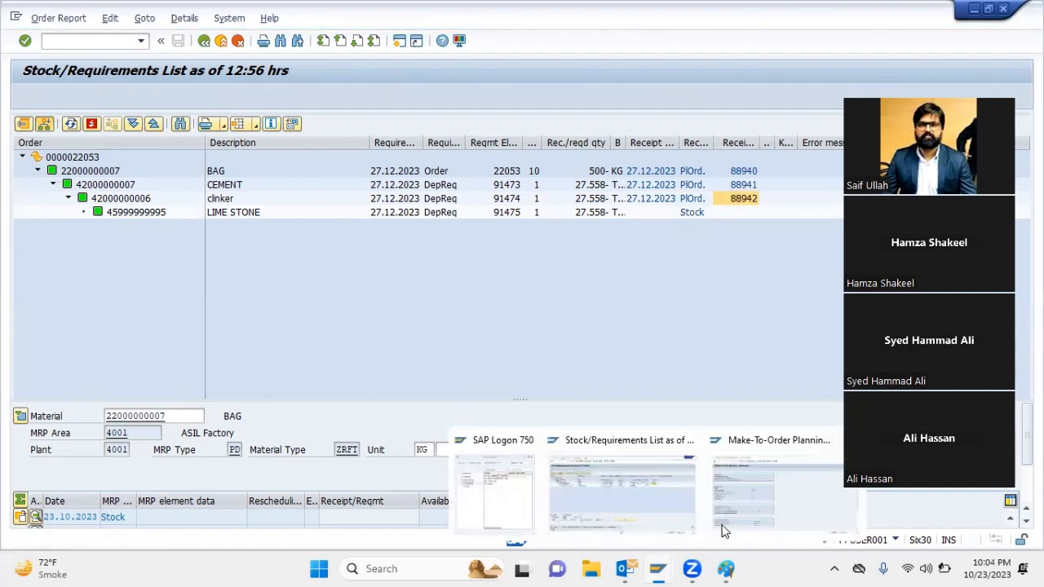
pyautogui.click(722, 529)
pyautogui.hotkey('shift', 'F3')
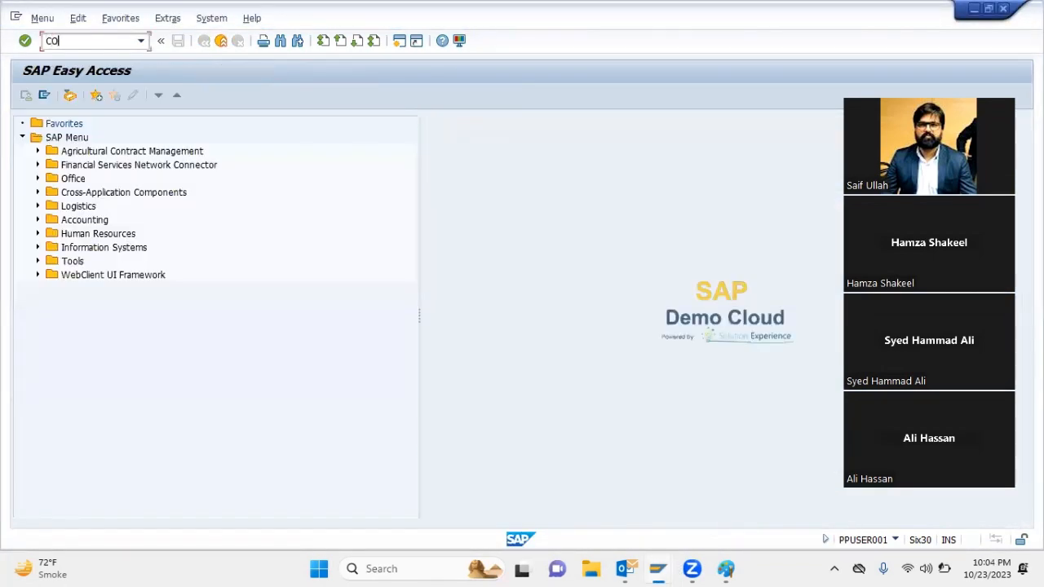
pyautogui.write('CO40')
pyautogui.press('Return')
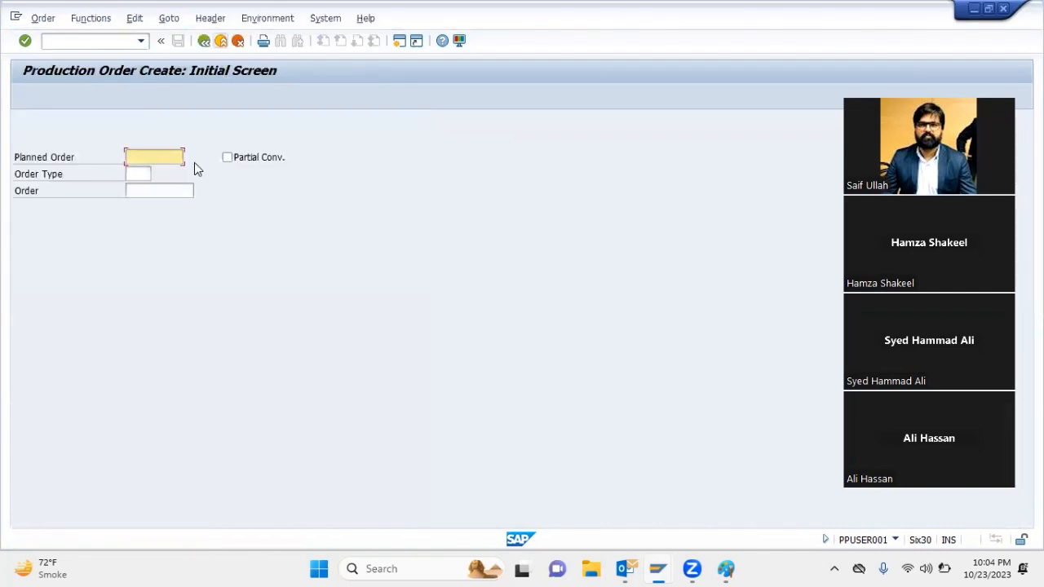
pyautogui.write('88942')
pyautogui.press('Return')
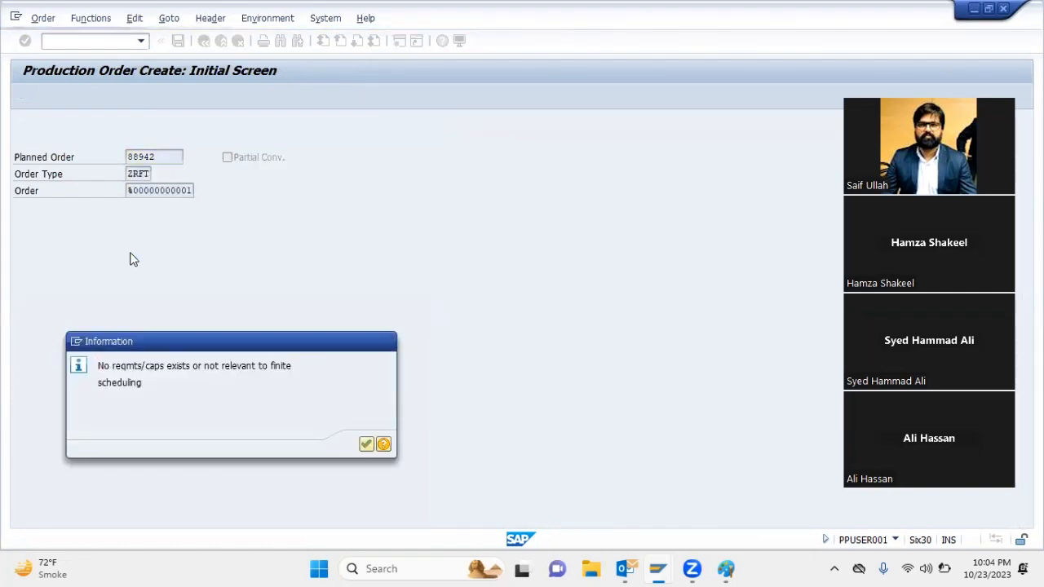
pyautogui.press('Return')
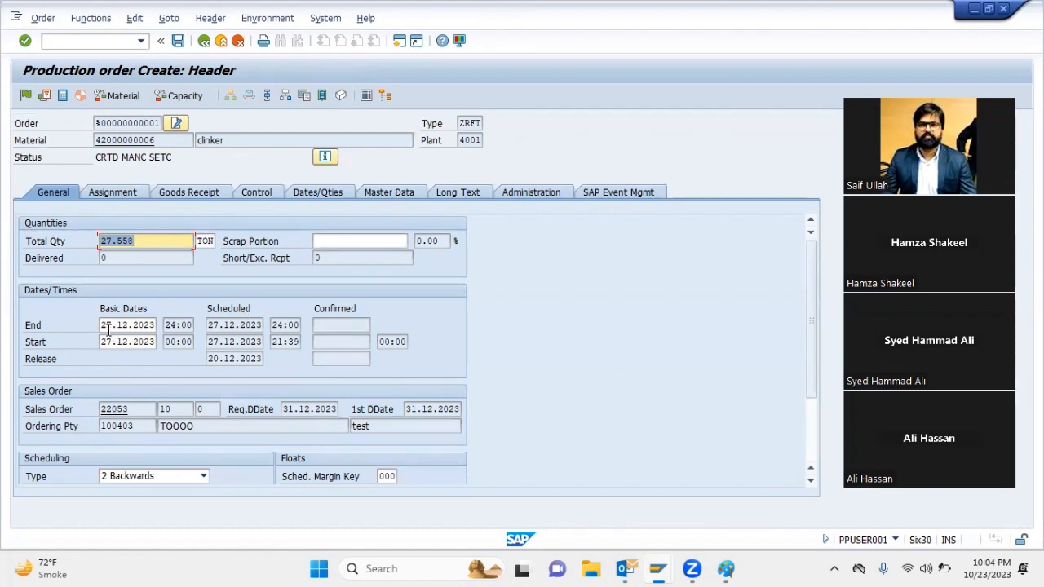
# Check the scheduled start date of the clinker production order, then release and save it despite the cost calculation error
pyautogui.click(226, 341)
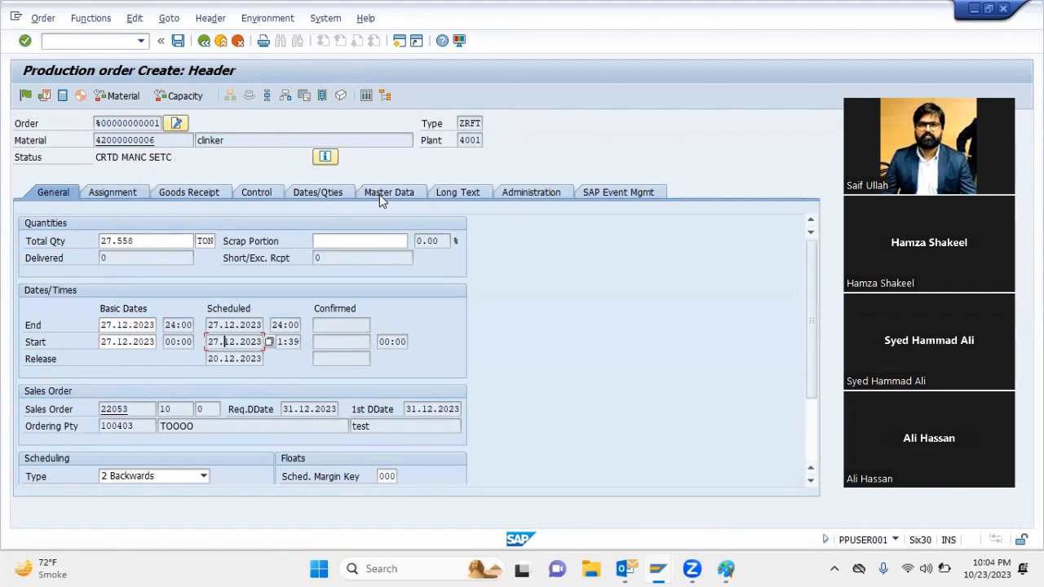
pyautogui.click(24, 95)
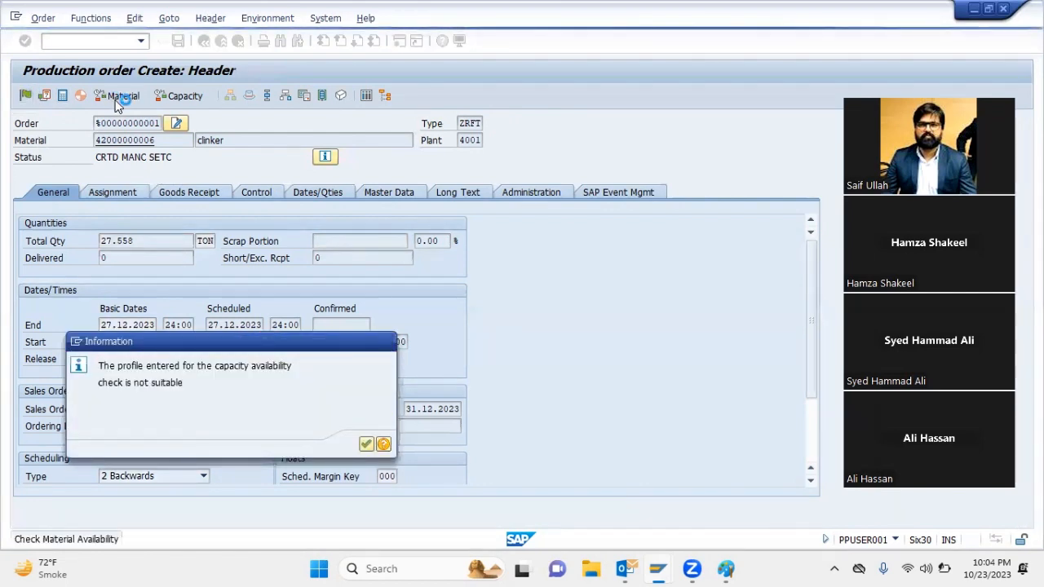
pyautogui.press('Return')
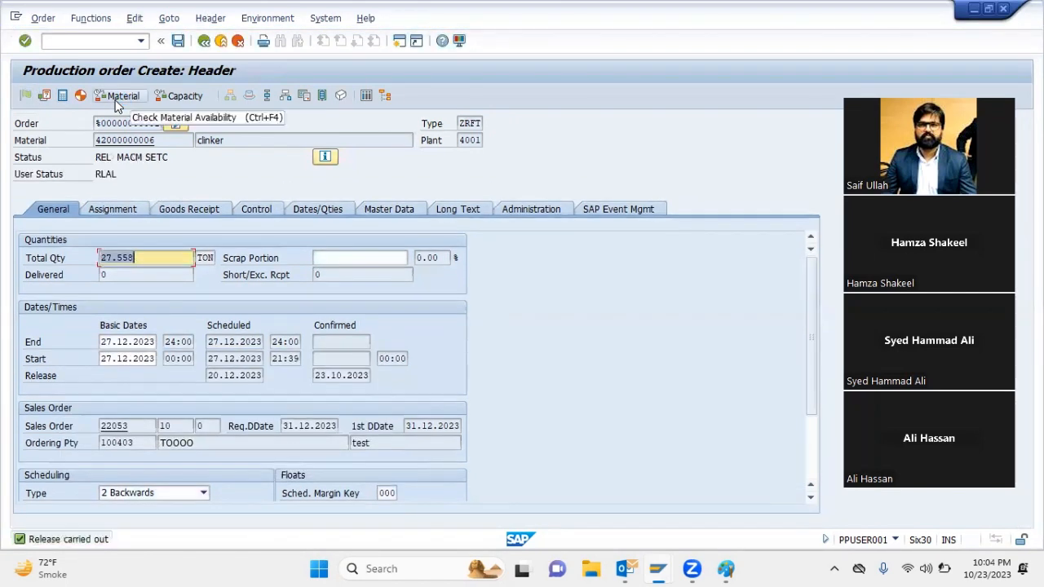
pyautogui.click(177, 41)
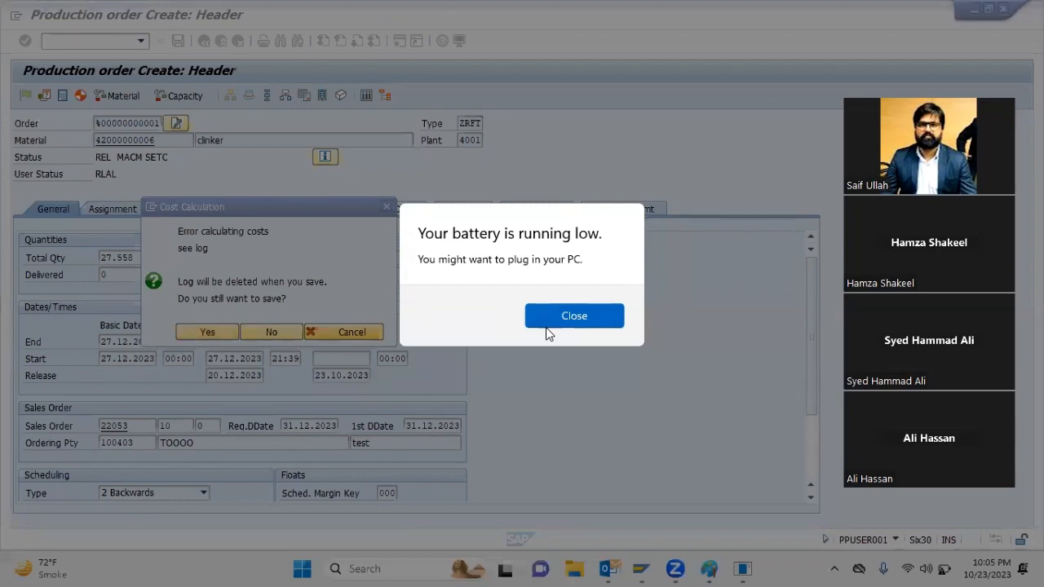
pyautogui.click(559, 320)
pyautogui.click(212, 333)
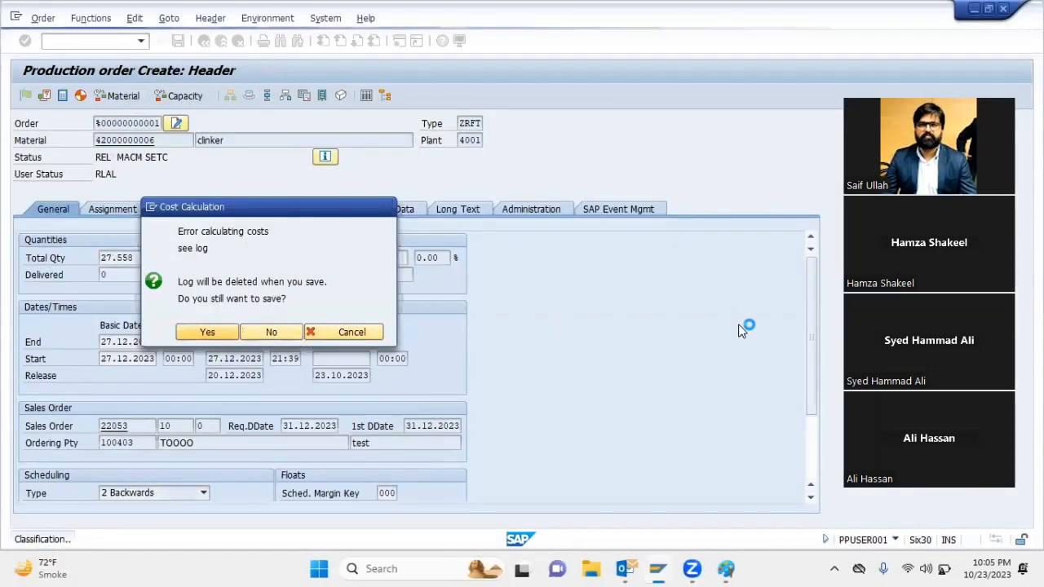
# Switch to the multilevel order report session and rerun the report for the sales order item
pyautogui.click(934, 569)
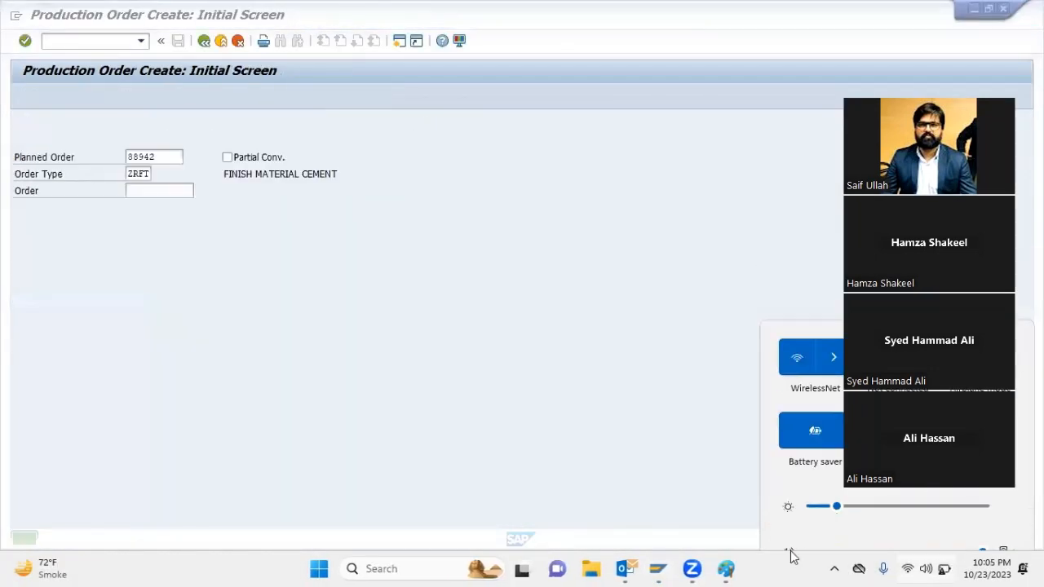
pyautogui.click(255, 437)
pyautogui.moveTo(649, 551)
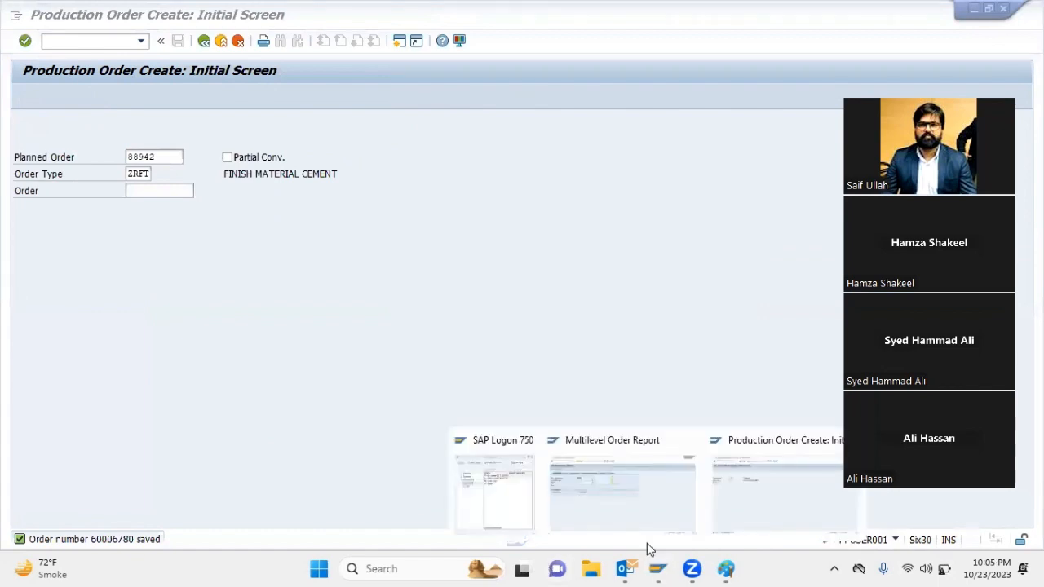
pyautogui.click(620, 488)
pyautogui.click(24, 96)
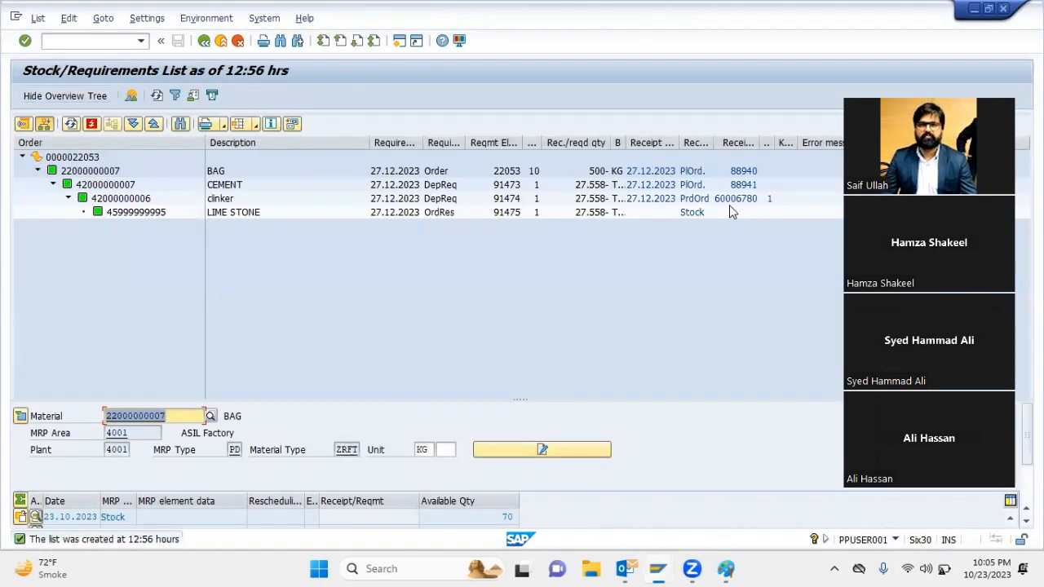
# Examine the receipt element types and numbers of clinker, CEMENT, LIME STONE and BAG in the multilevel order report
pyautogui.click(729, 200)
pyautogui.click(691, 199)
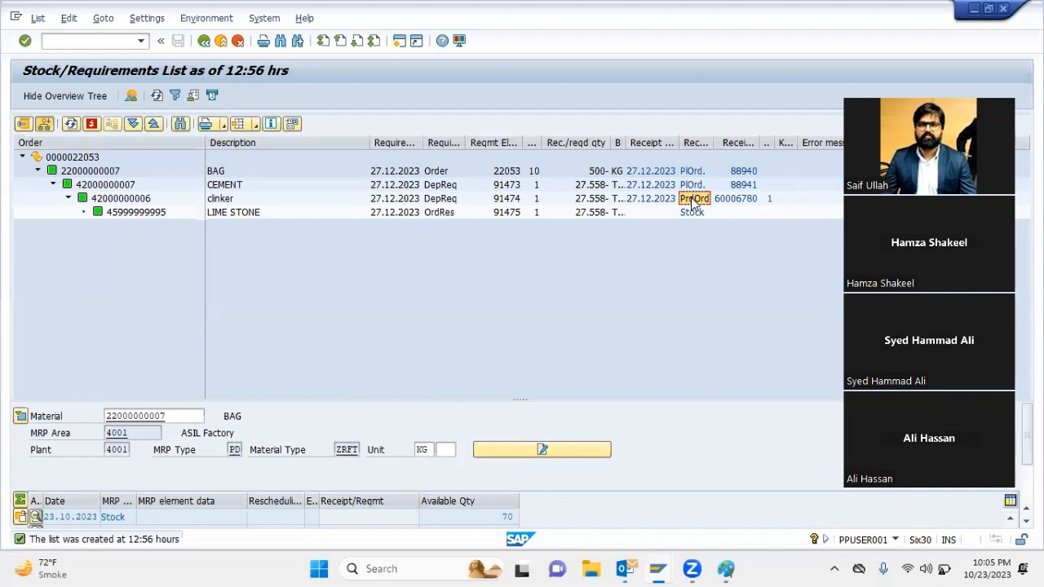
pyautogui.click(734, 187)
pyautogui.click(702, 186)
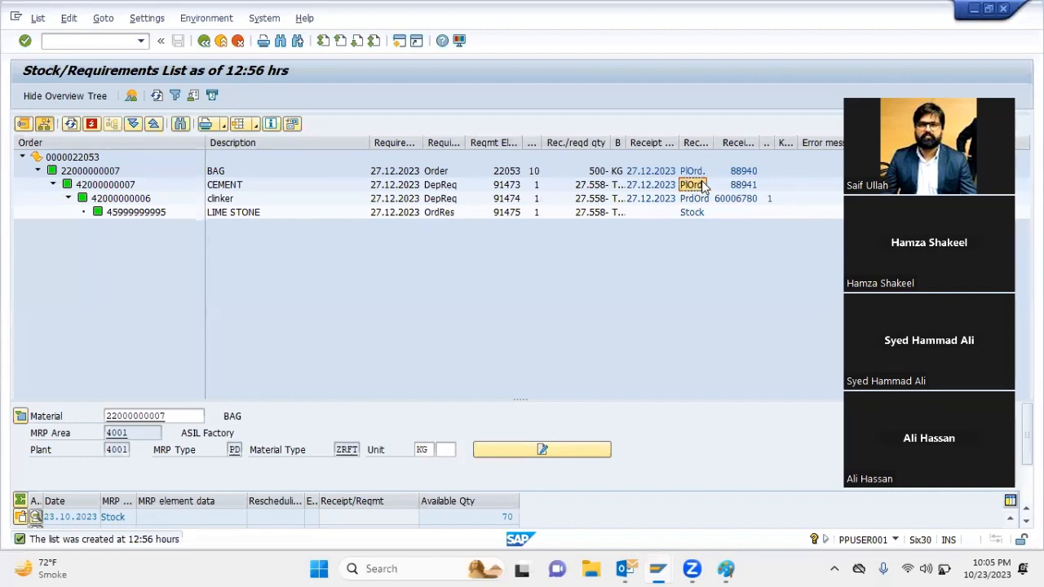
pyautogui.click(736, 185)
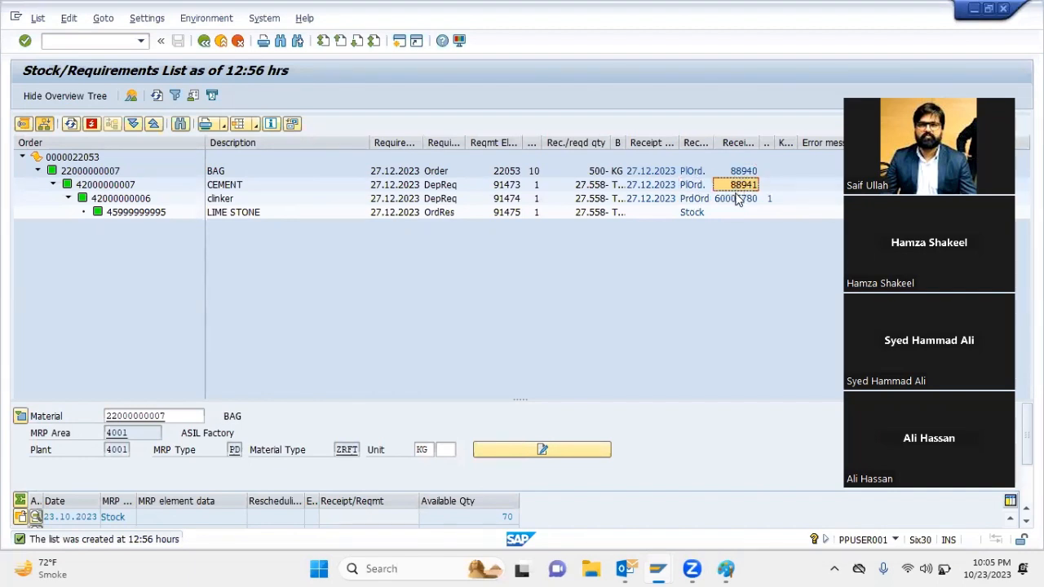
pyautogui.click(736, 199)
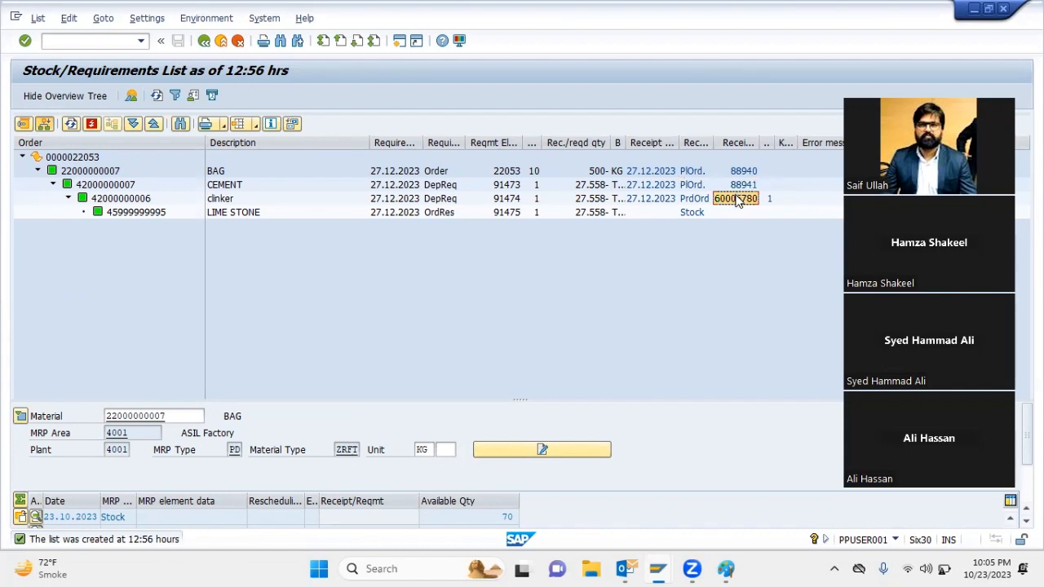
pyautogui.click(699, 212)
pyautogui.click(736, 200)
pyautogui.click(746, 185)
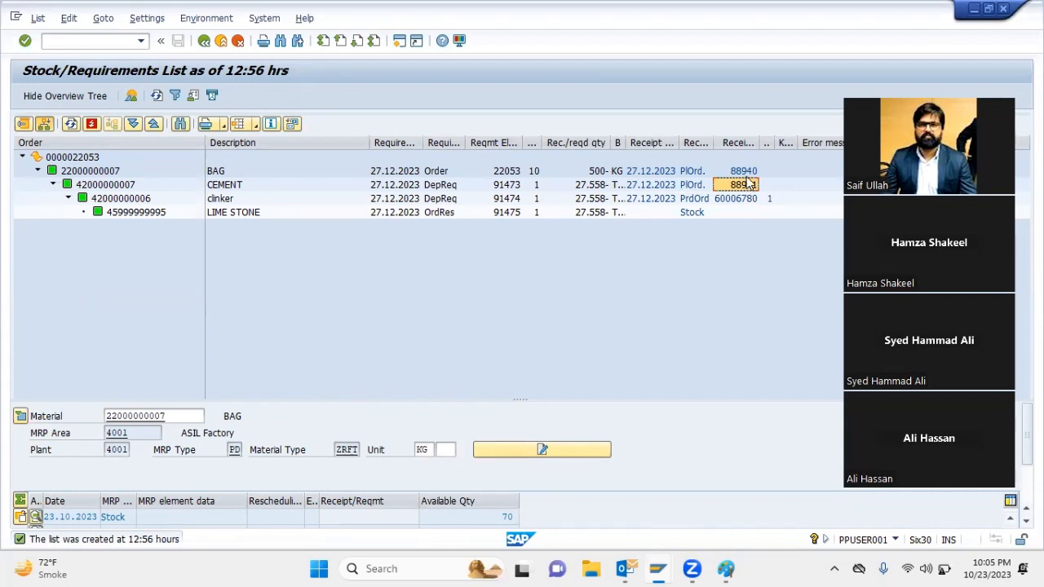
pyautogui.click(747, 172)
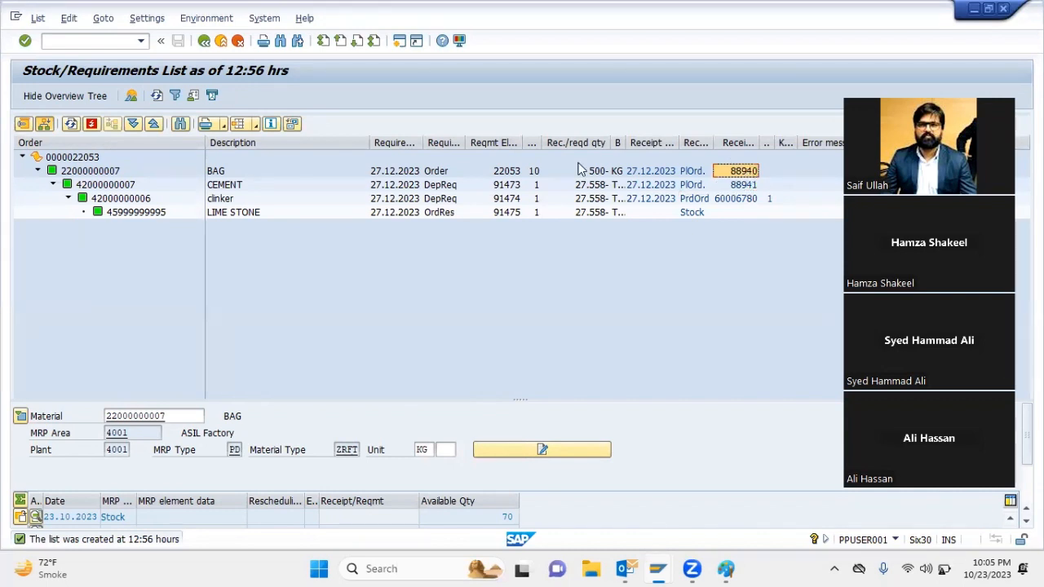